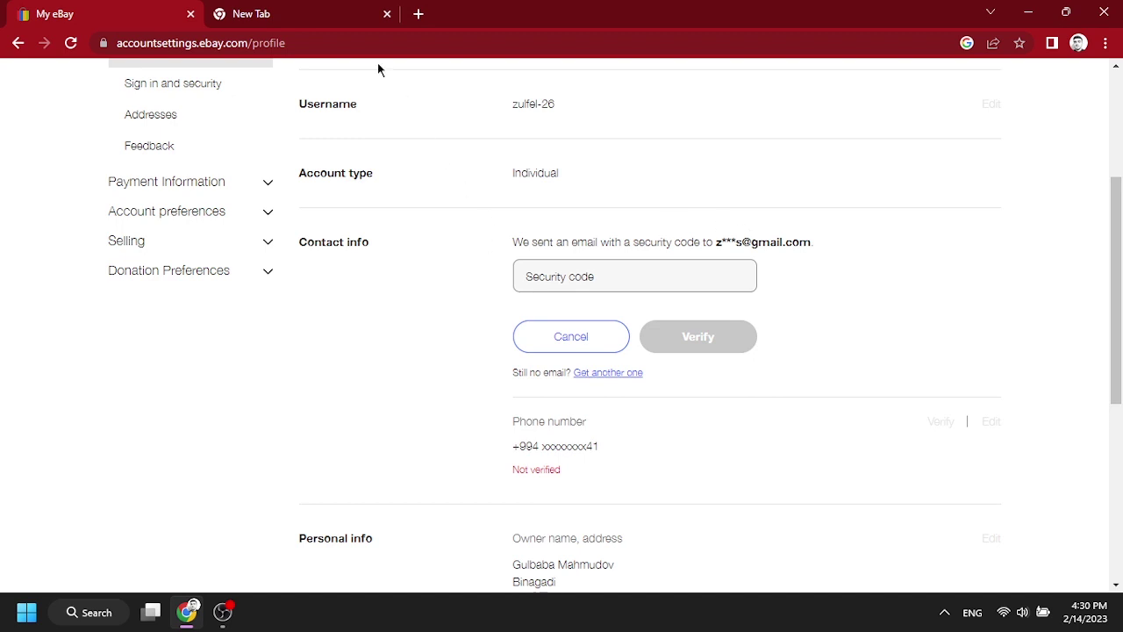
Verify the account's email address with the security code copied from Gmail.
click(301, 12)
click(1062, 99)
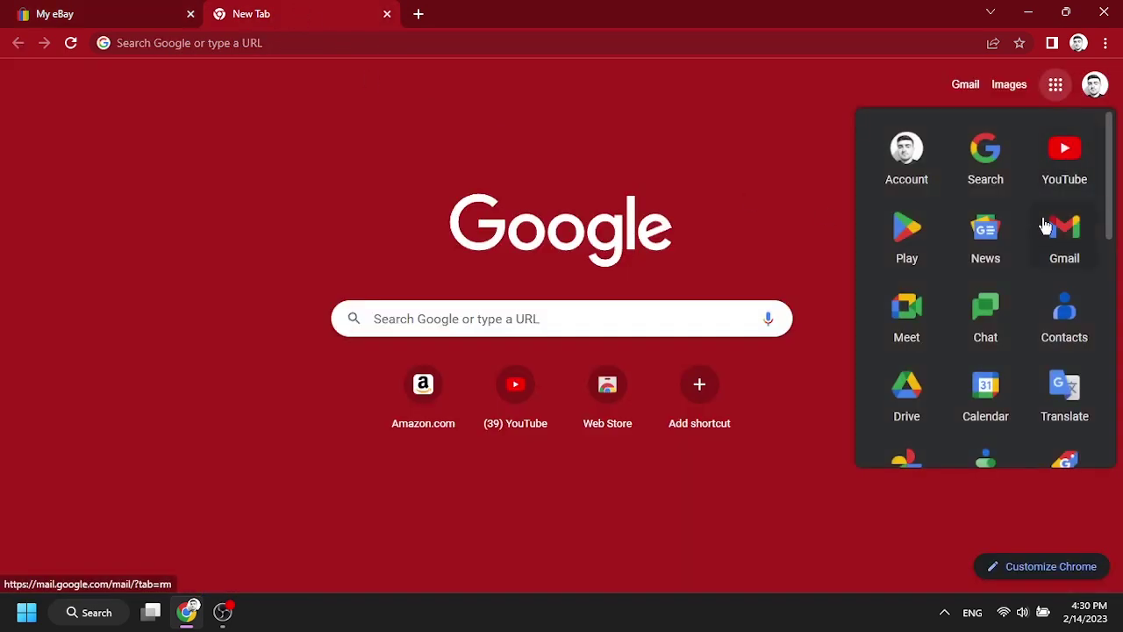
click(1056, 232)
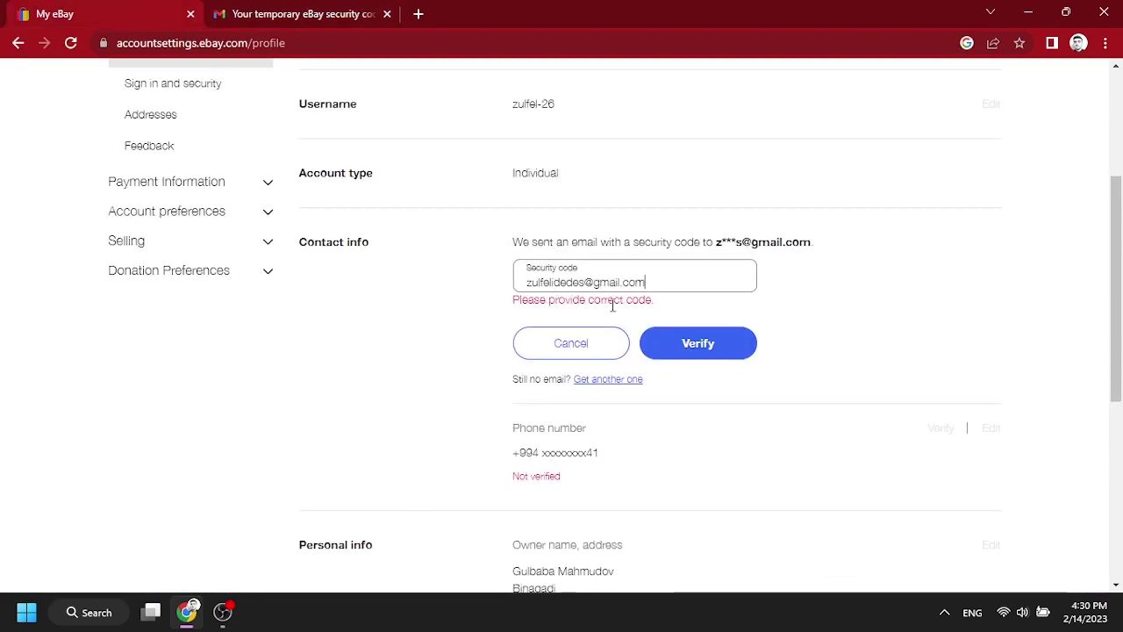
drag(648, 281, 521, 282)
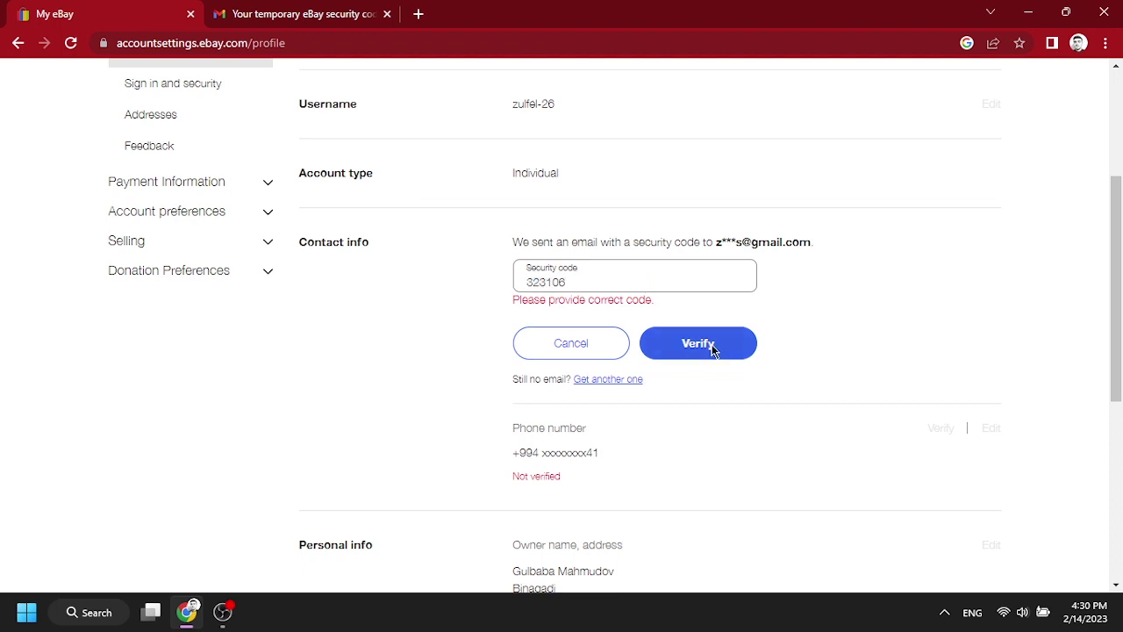
click(712, 347)
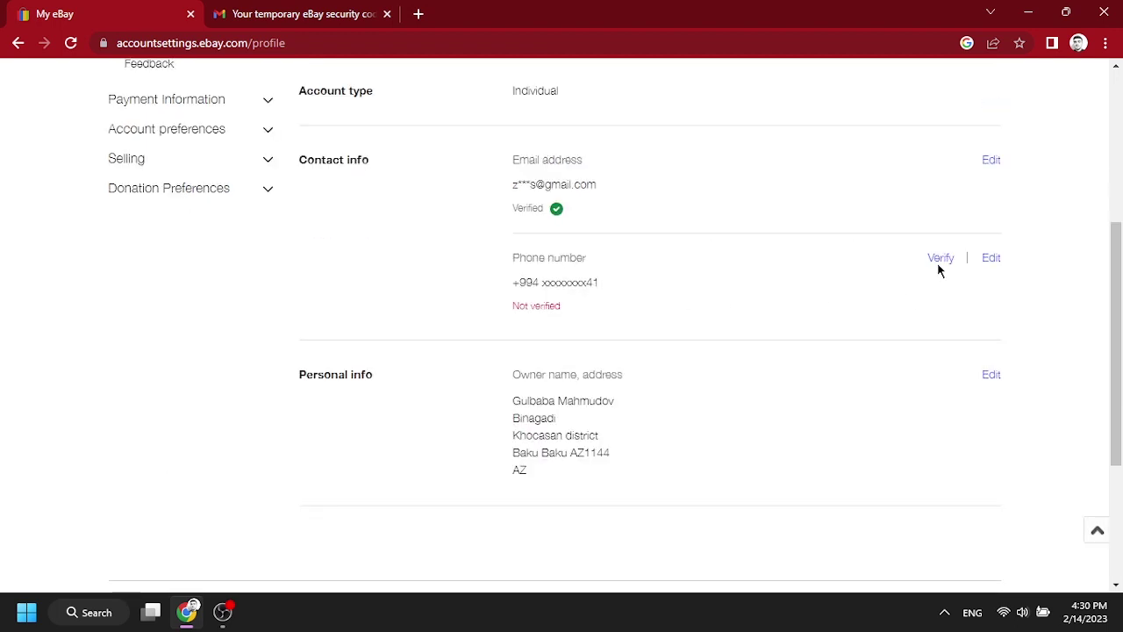
Request a phone verification code, then open the account's public profile page.
click(939, 260)
click(718, 332)
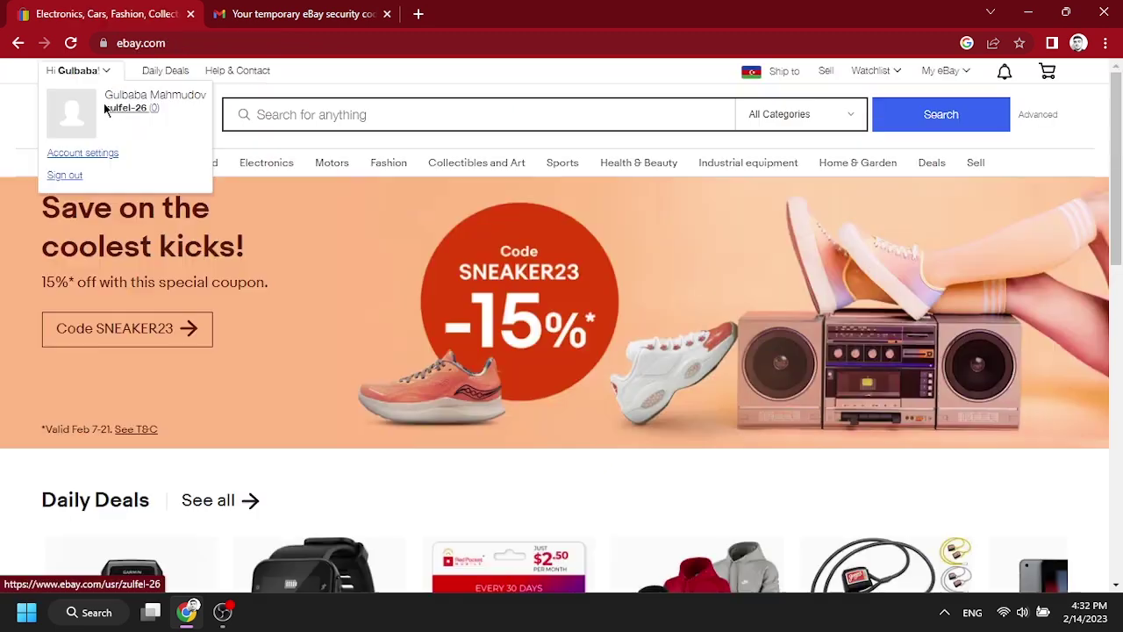
click(111, 112)
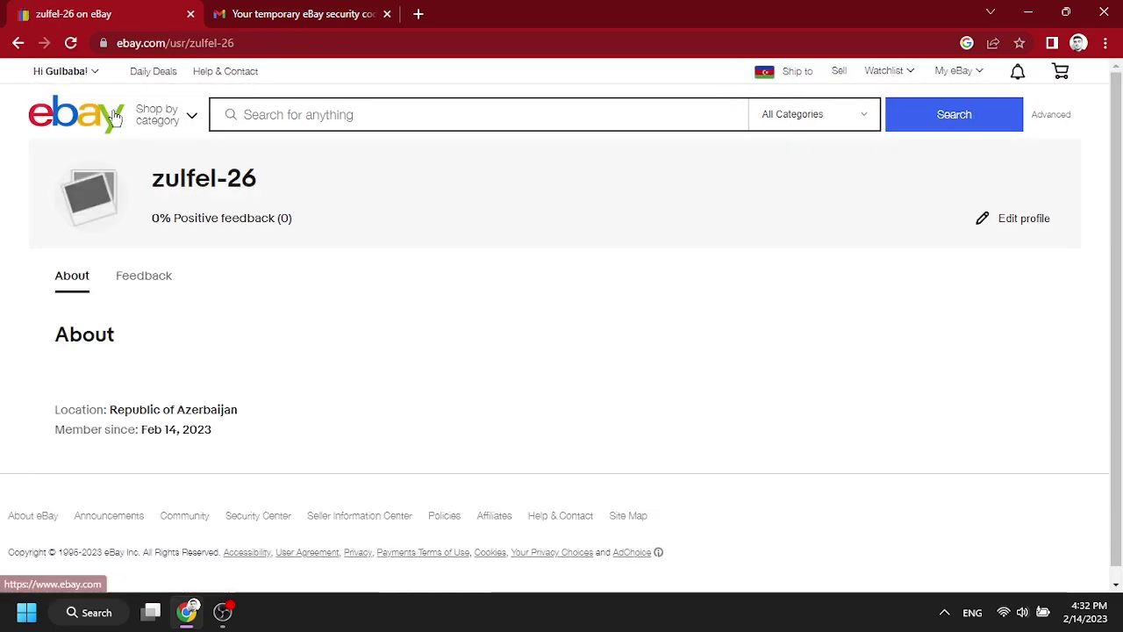
Save an About text saying the shop sells the best pet and home products at reasonable prices.
click(1001, 230)
click(189, 402)
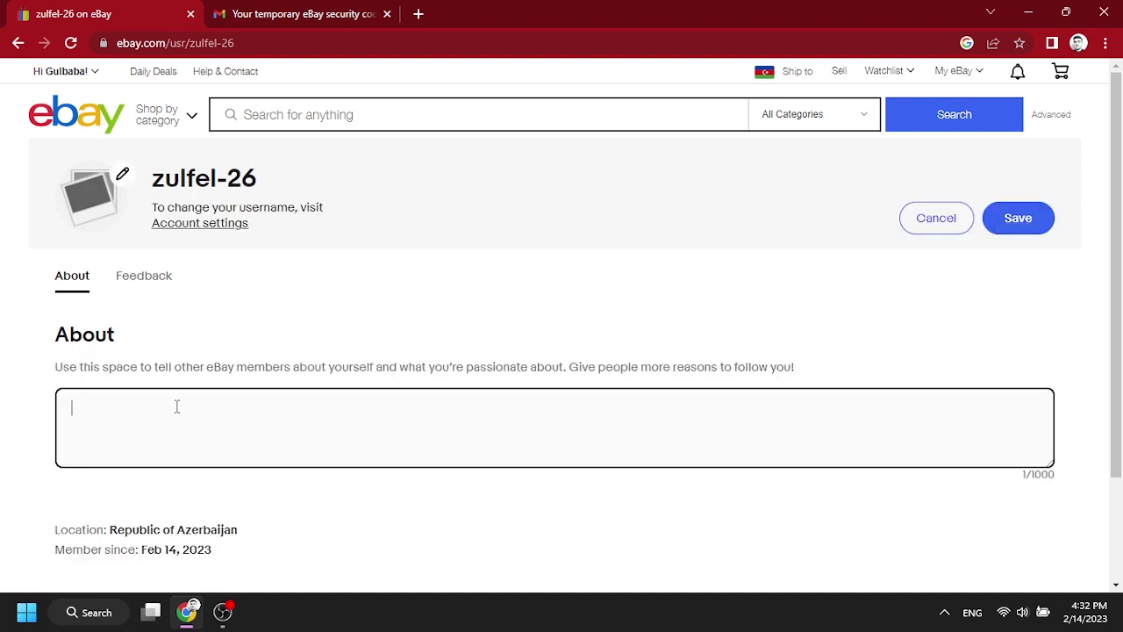
text(Hi there! We sell the best products for your pets and home, with reasonable prices.)
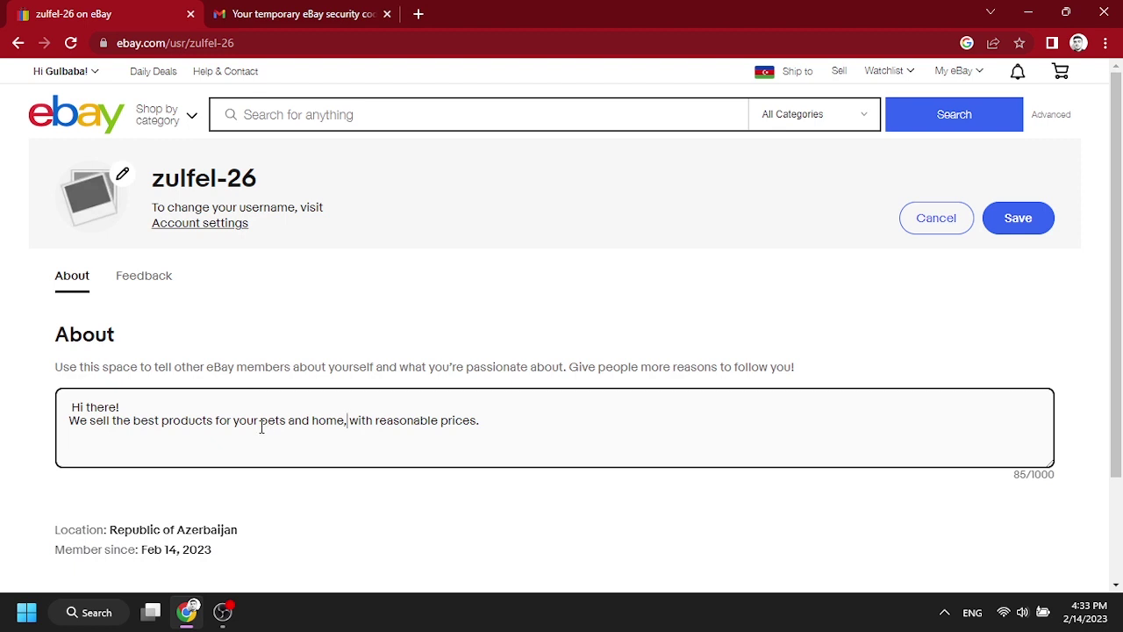
drag(254, 420, 479, 419)
click(358, 436)
click(1023, 225)
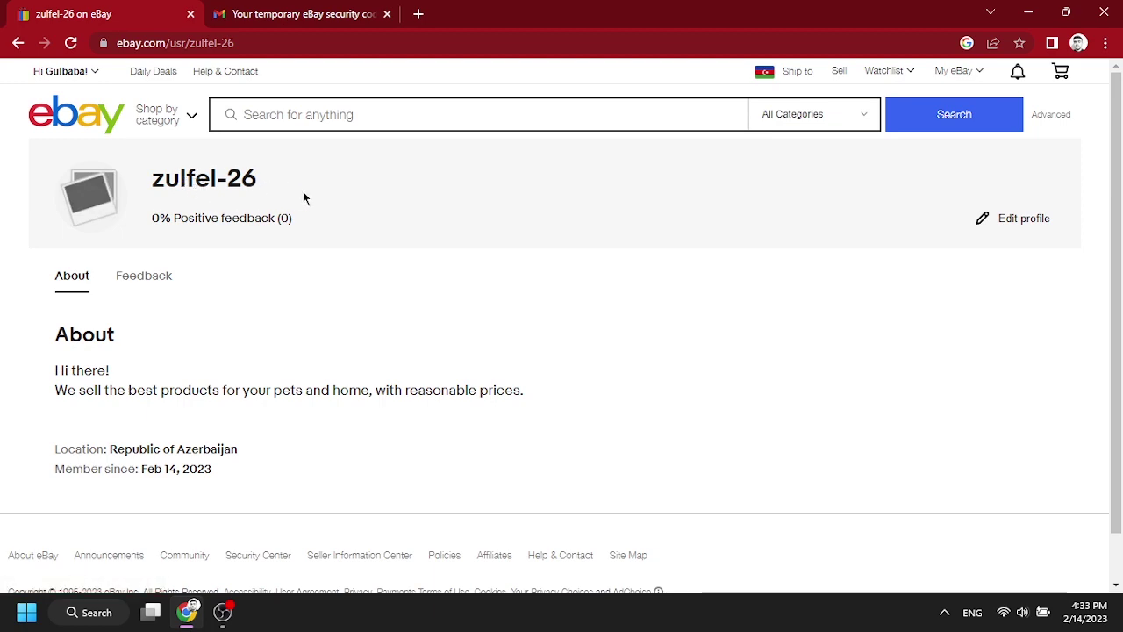
Close the Gmail tab and search Canva templates for 'logo for pet and home shop'.
click(351, 14)
click(387, 15)
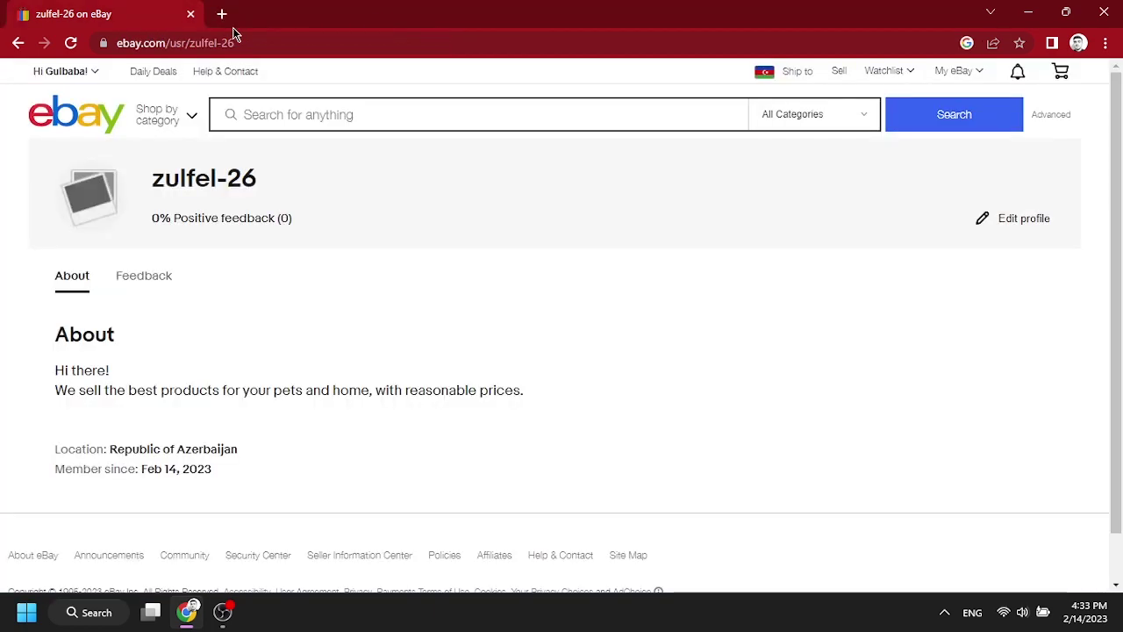
click(221, 15)
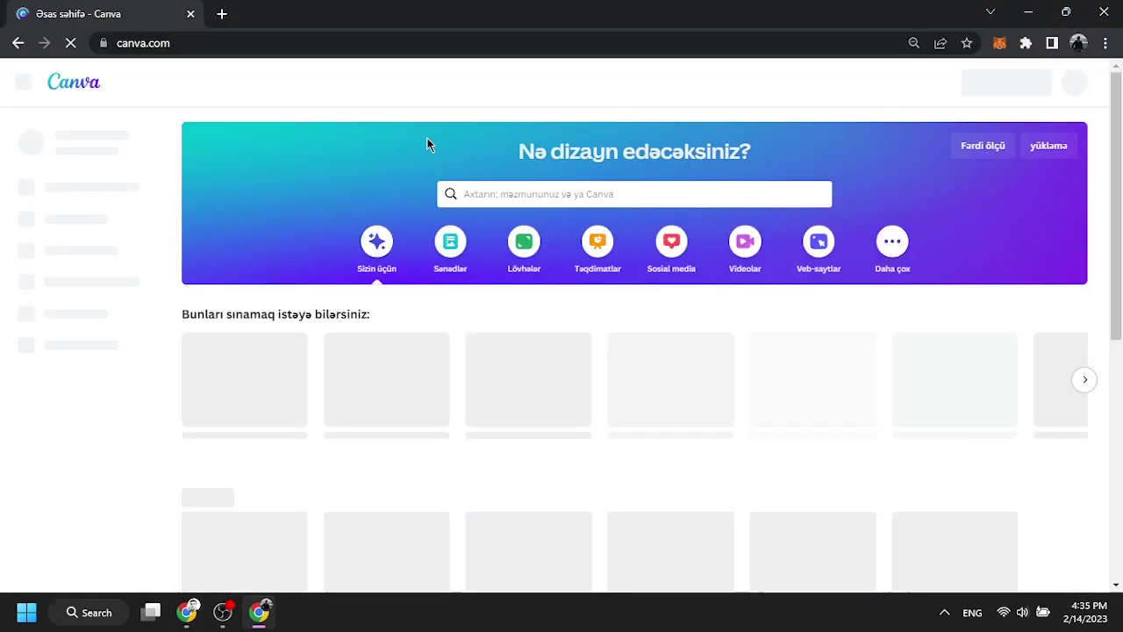
click(479, 194)
text(logo for pet and home shop)
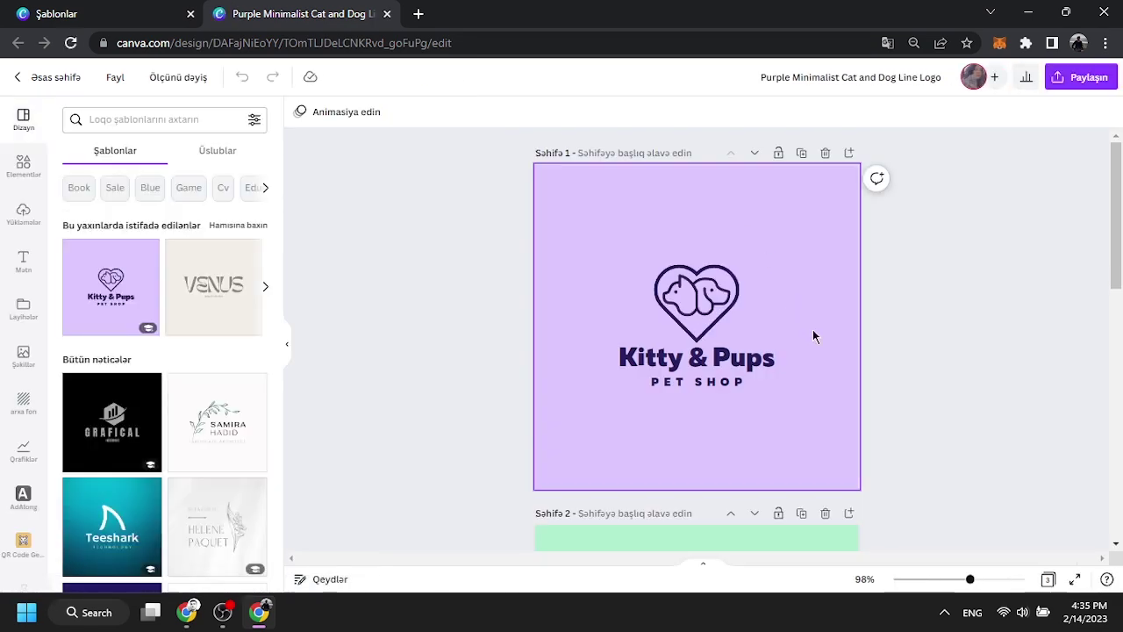
Change the logo heading to PET & HOME with a white background, then edit the eBay profile.
text(PET & HOME)
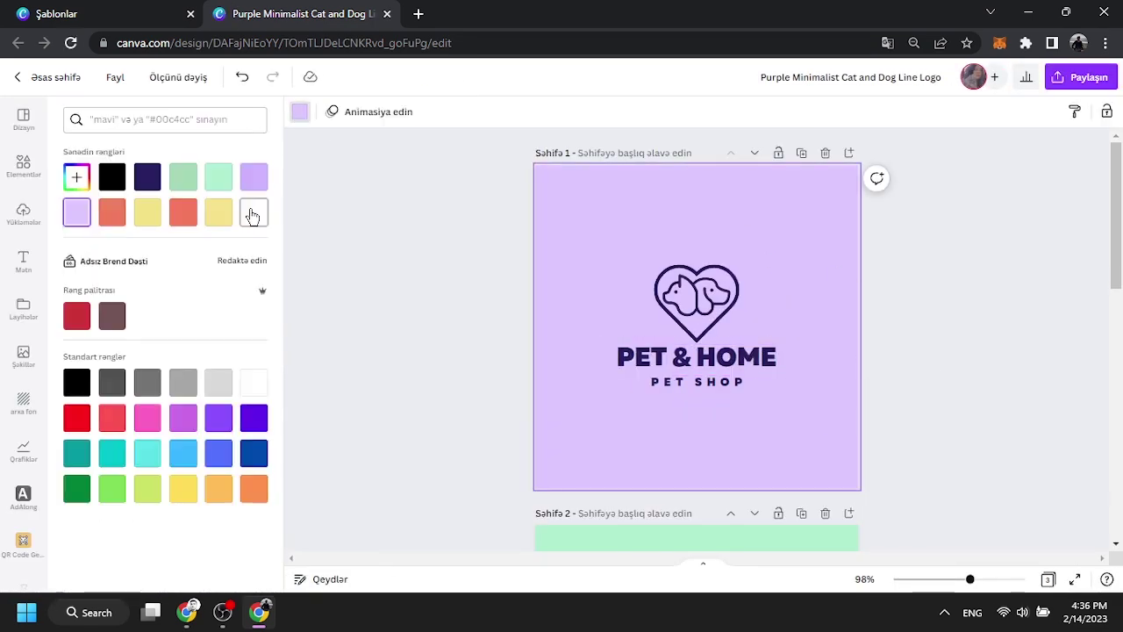
click(213, 214)
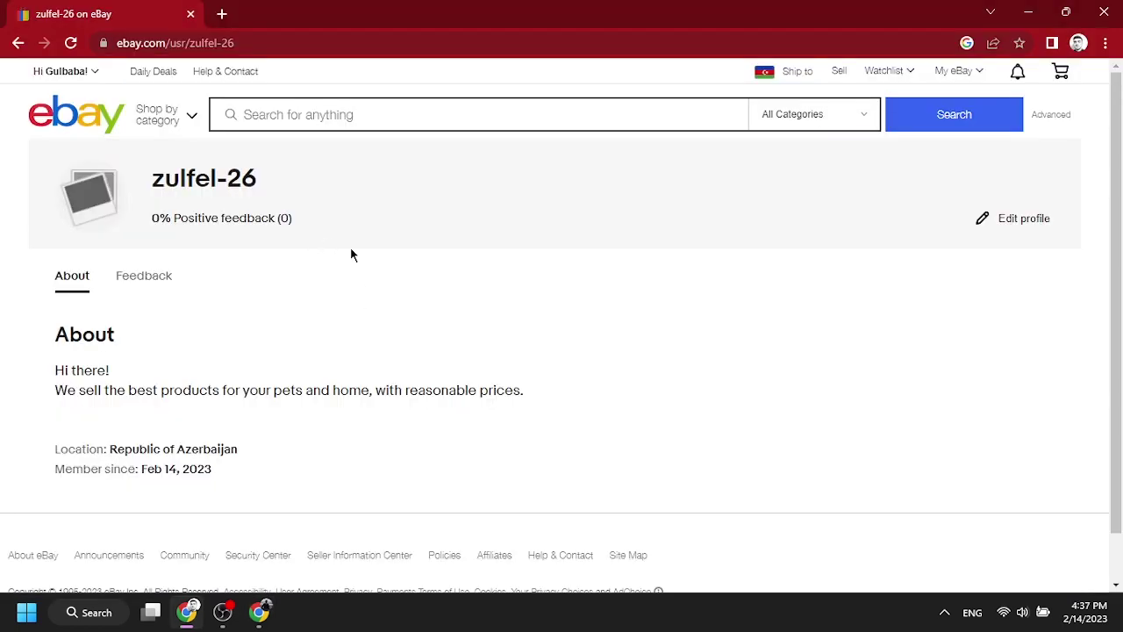
click(1018, 219)
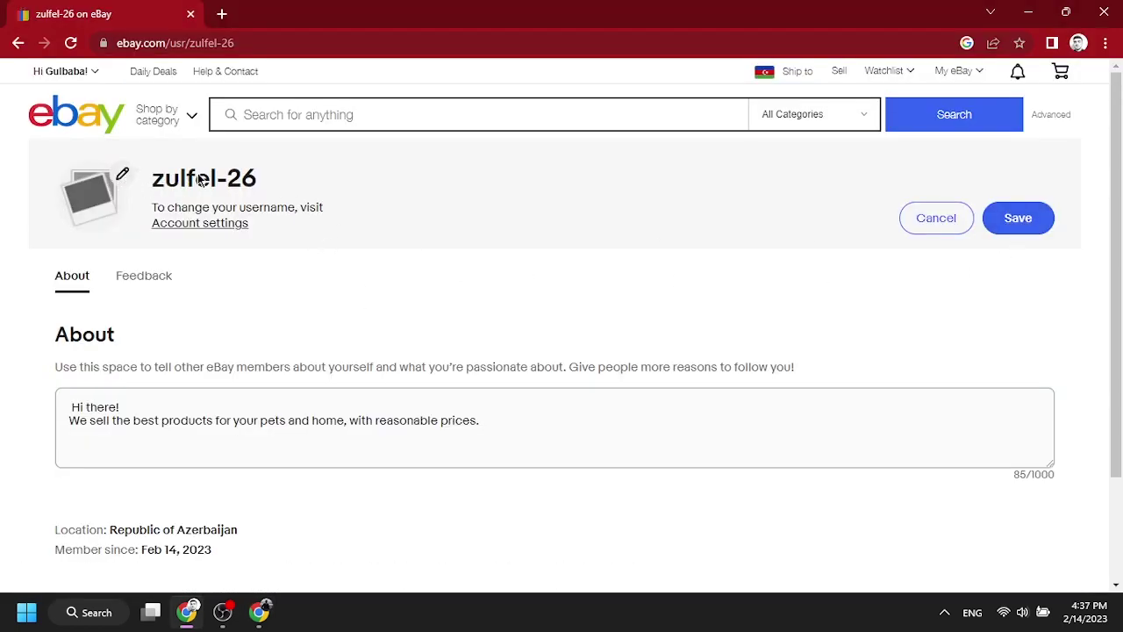
Upload the PET & HOME logo as the profile photo and go to Account settings.
click(123, 170)
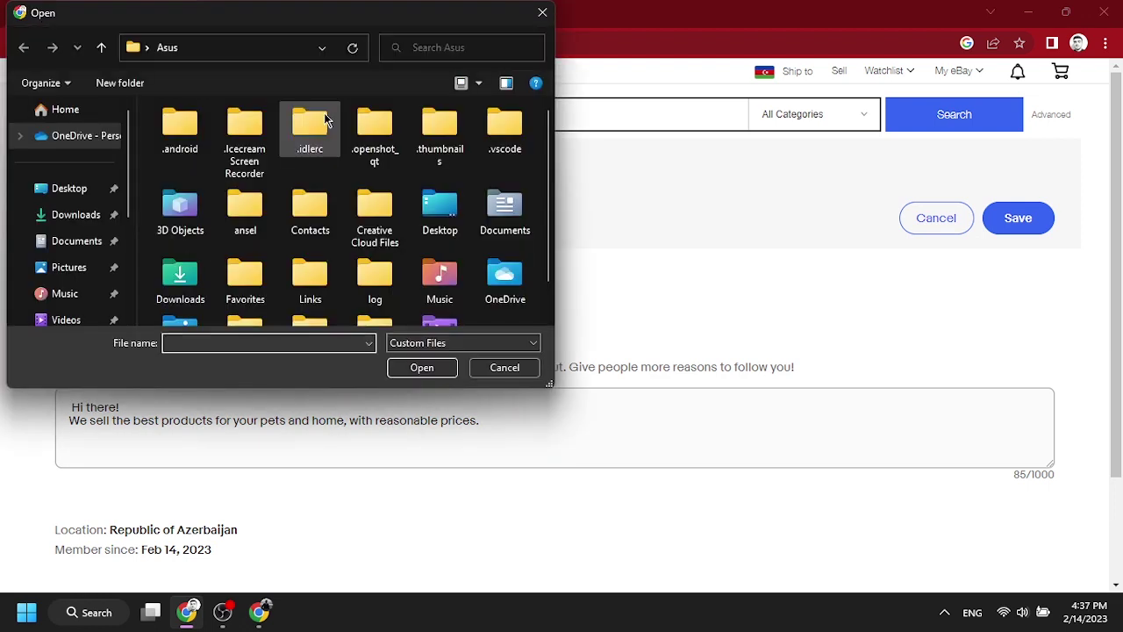
scroll(323, 114, down, 1)
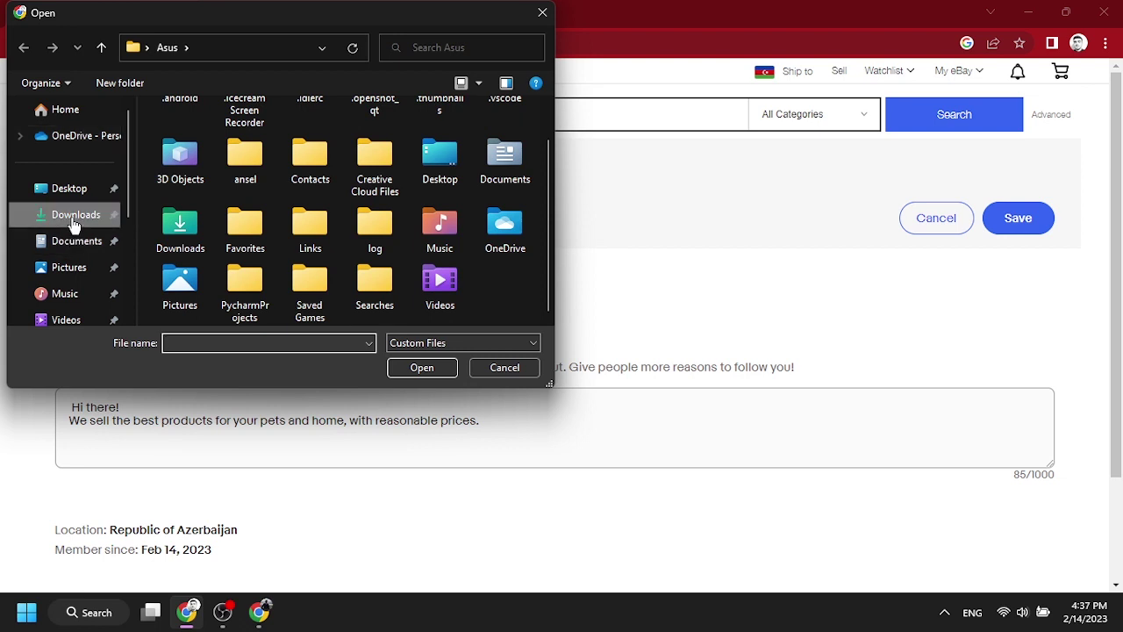
key(Escape)
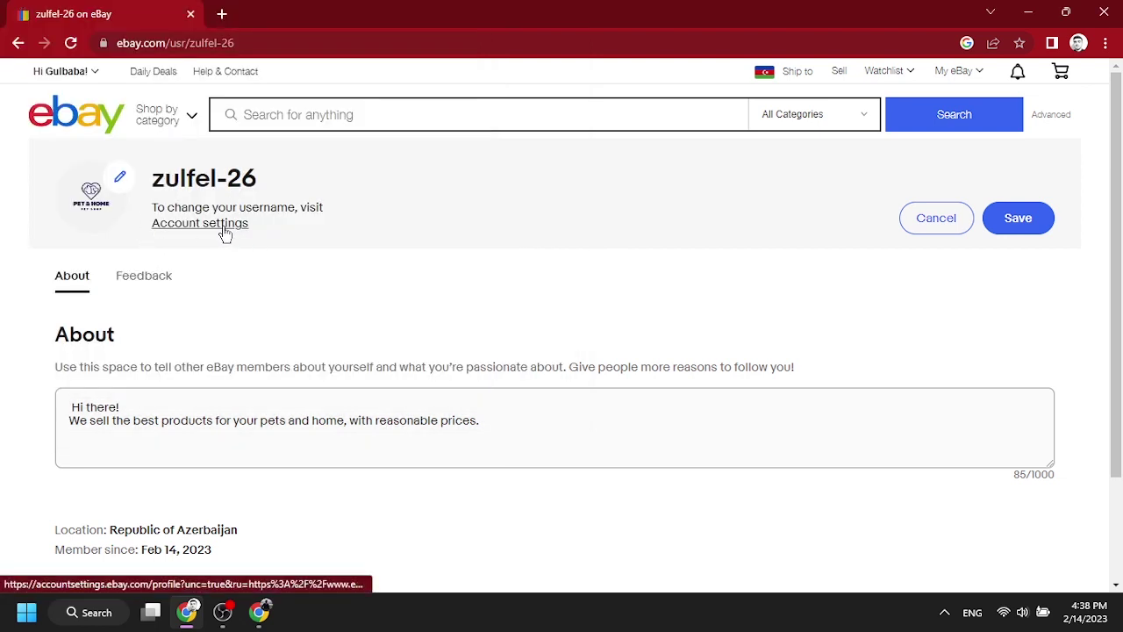
click(225, 230)
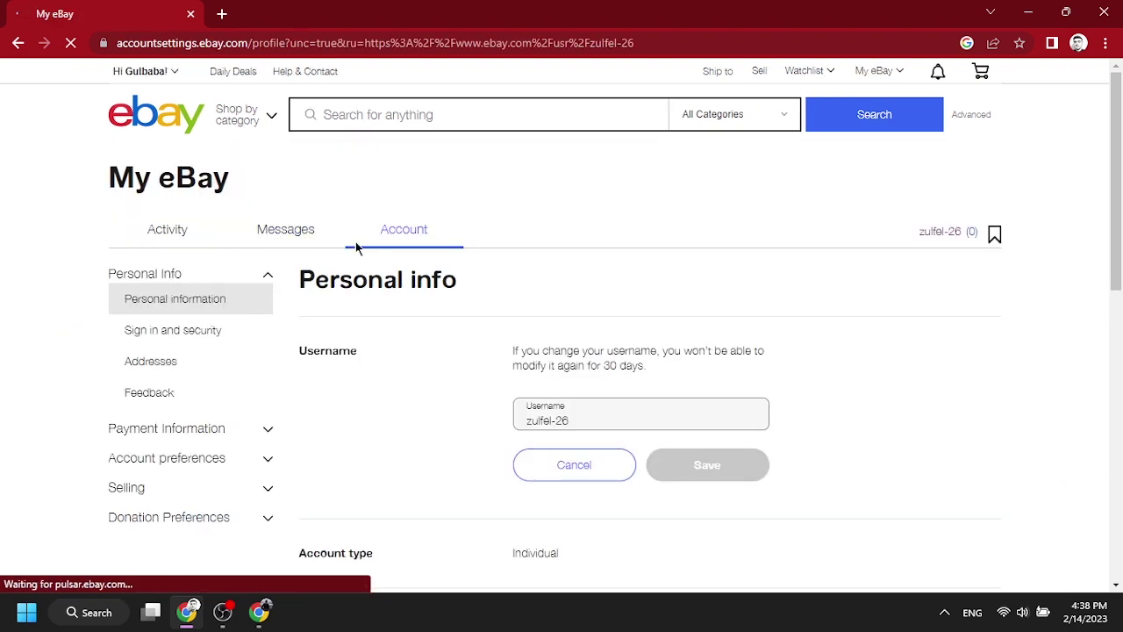
Change the username to PET&HOME and return to the eBay home page.
scroll(559, 287, down, 1)
scroll(558, 286, down, 1)
drag(569, 255, 504, 252)
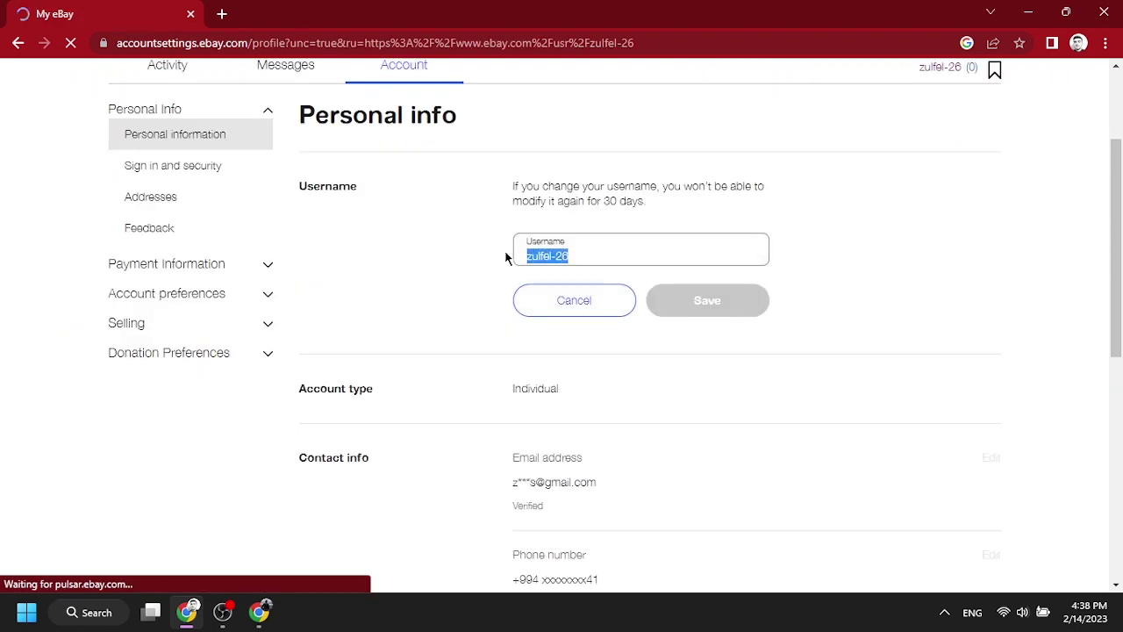
text(P)
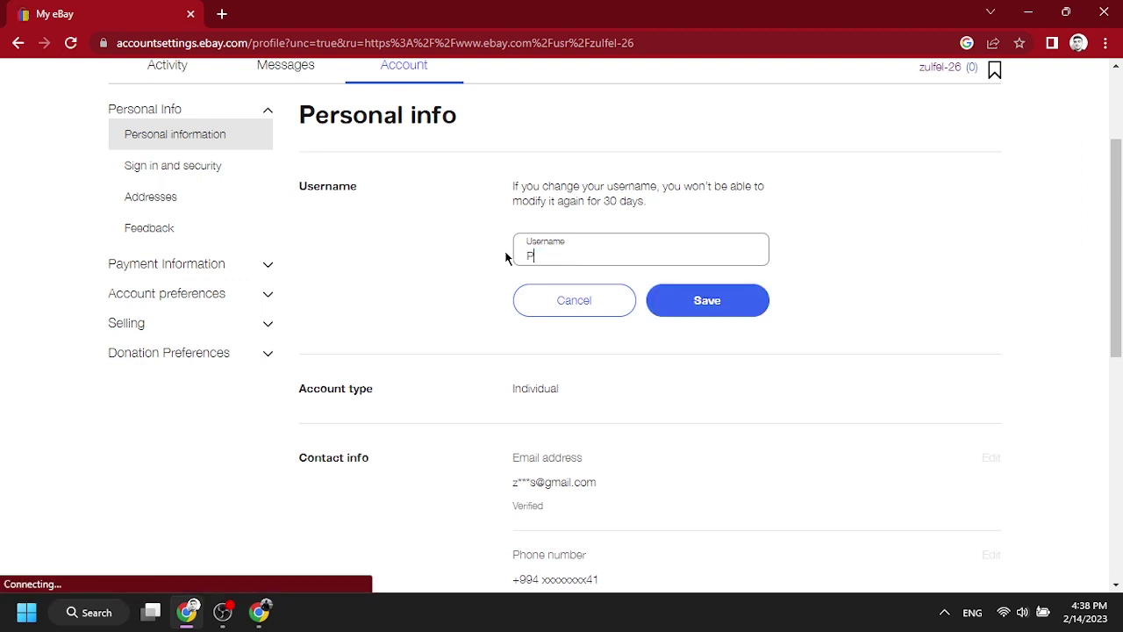
text(ET&)
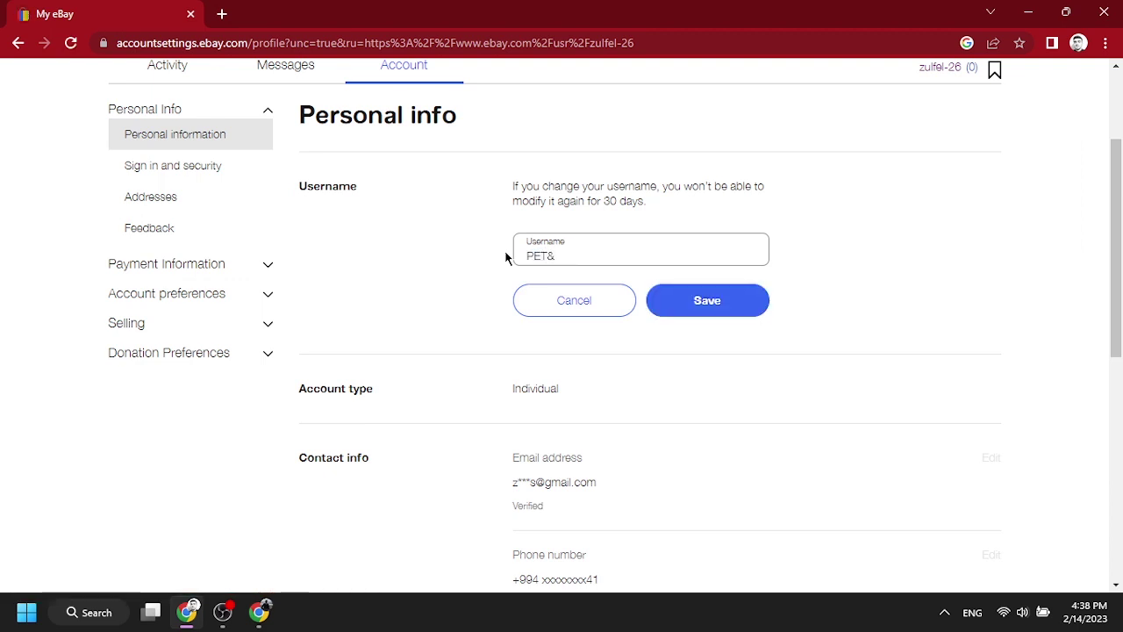
text(HOME)
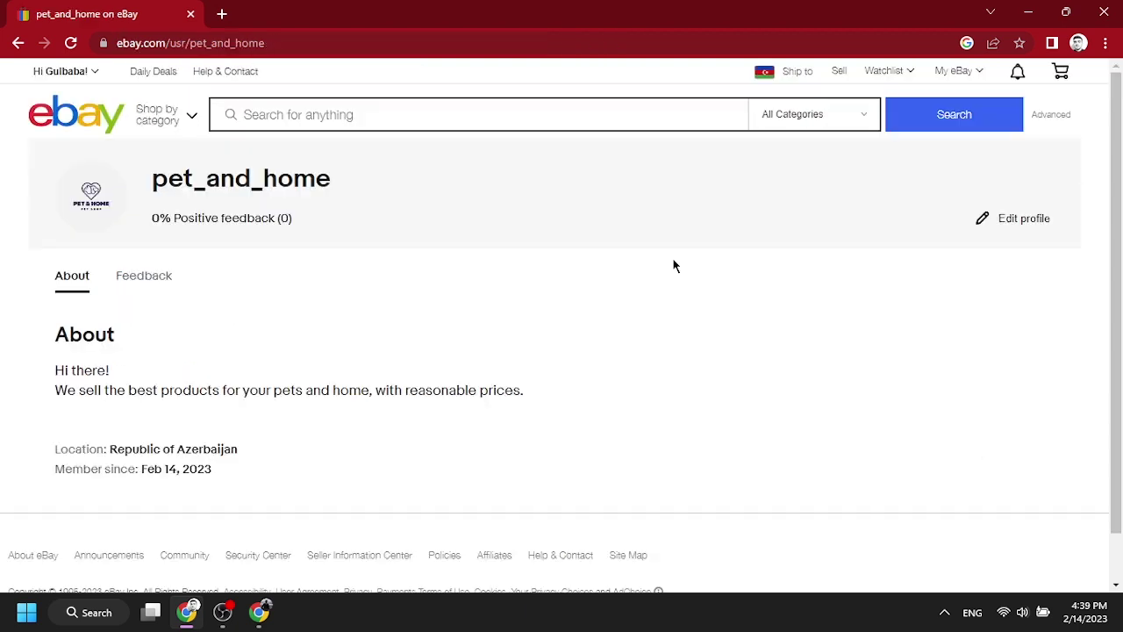
click(91, 114)
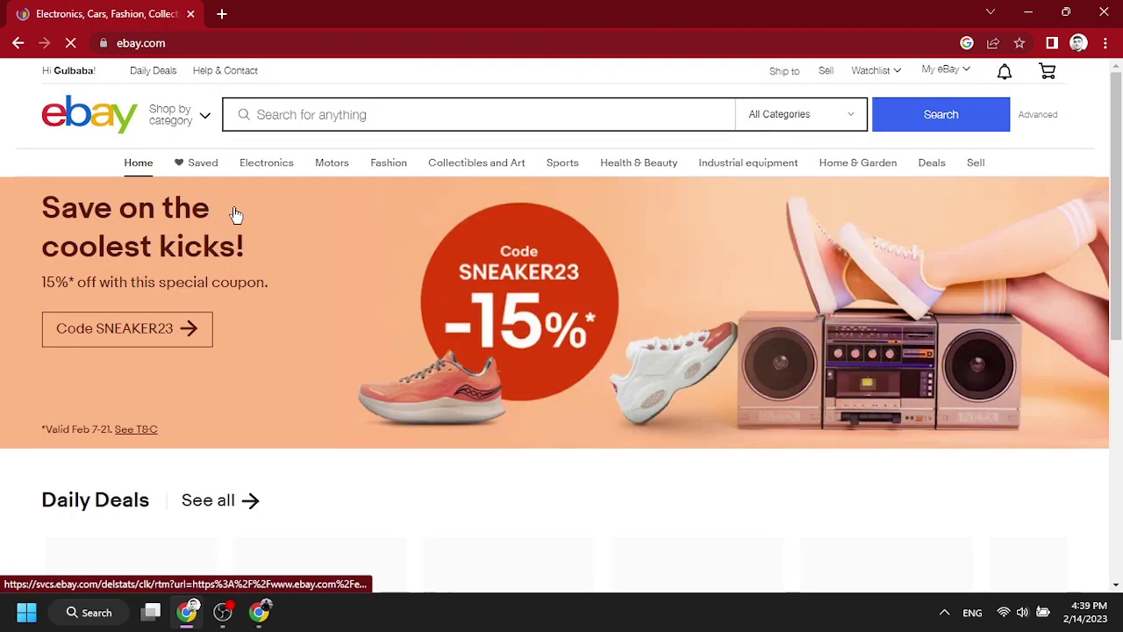
Search eBay for 'pet' and open the warm fleece dog coat listing.
click(367, 117)
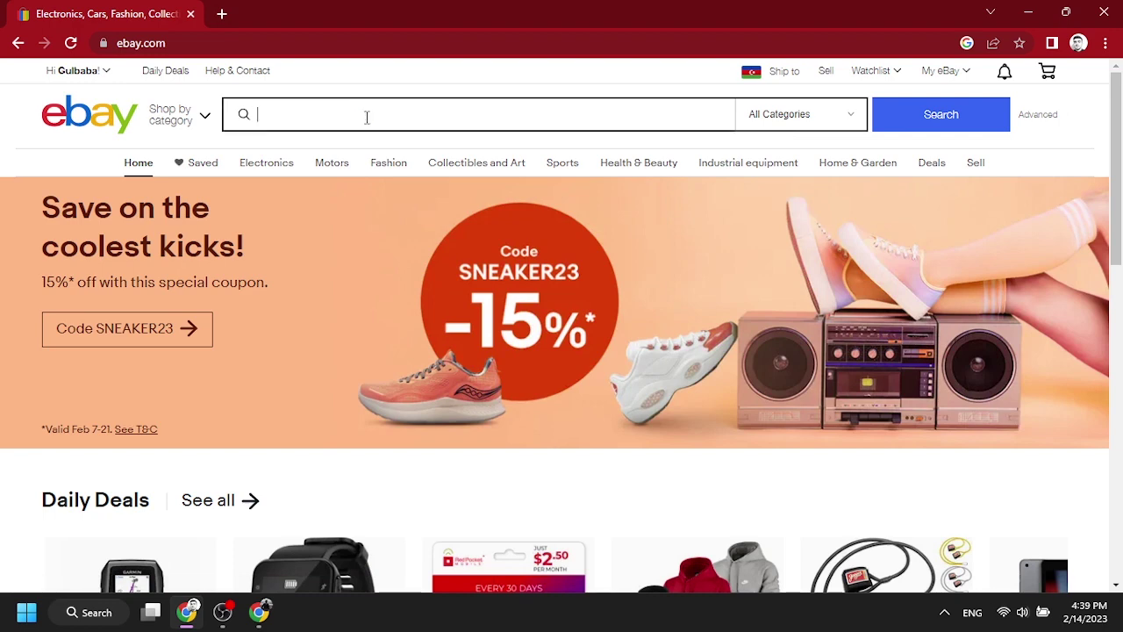
text(pet)
key(Return)
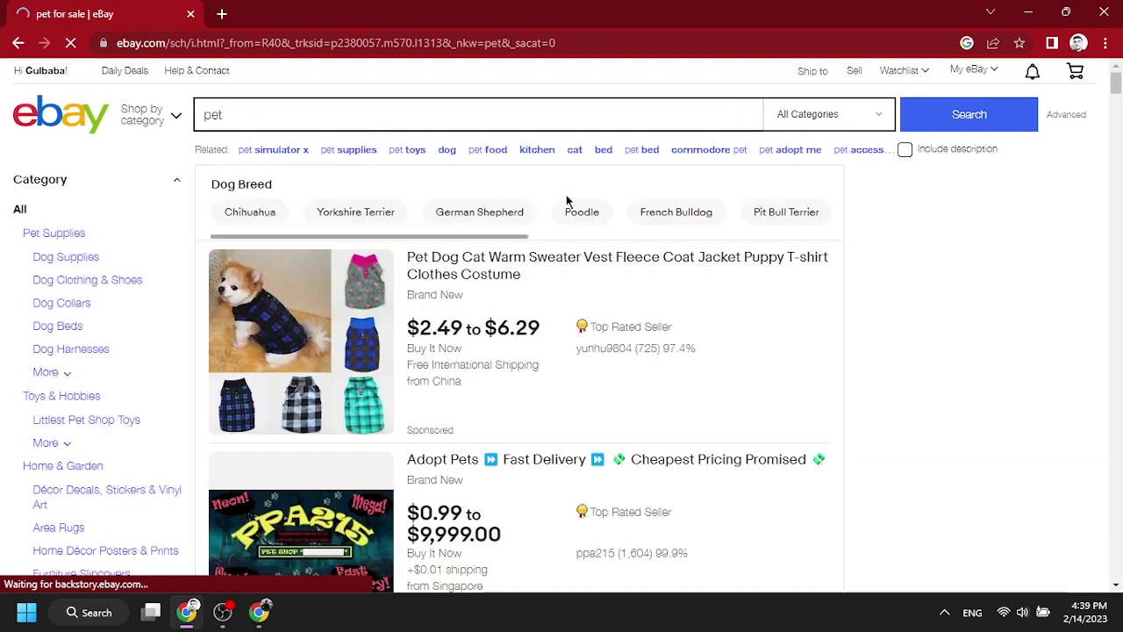
scroll(560, 230, down, 3)
scroll(563, 226, down, 8)
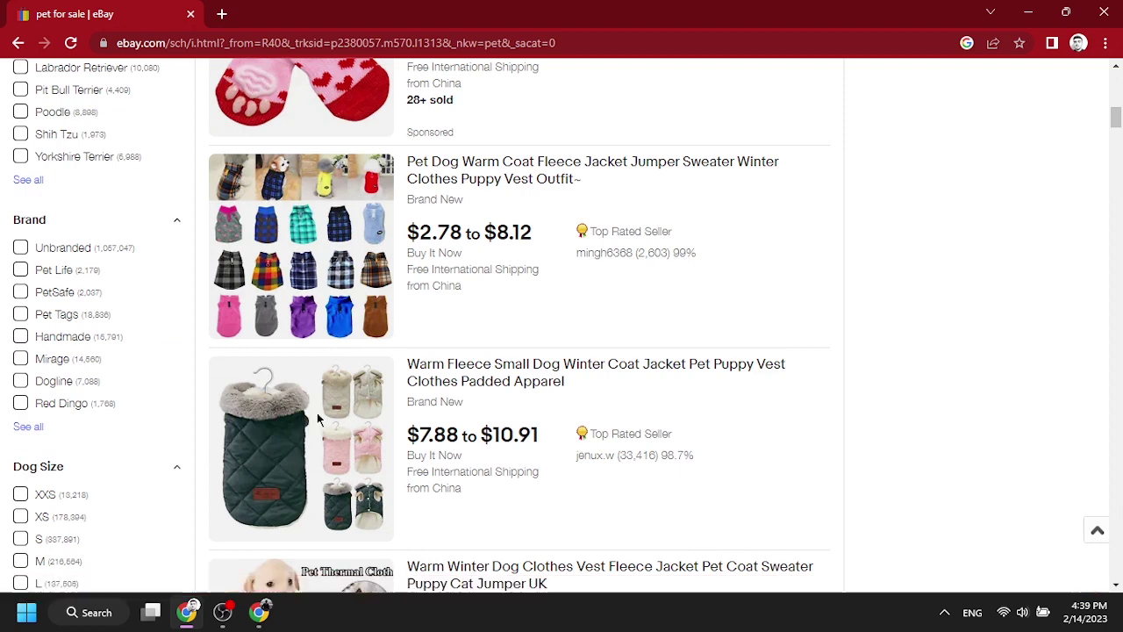
click(303, 426)
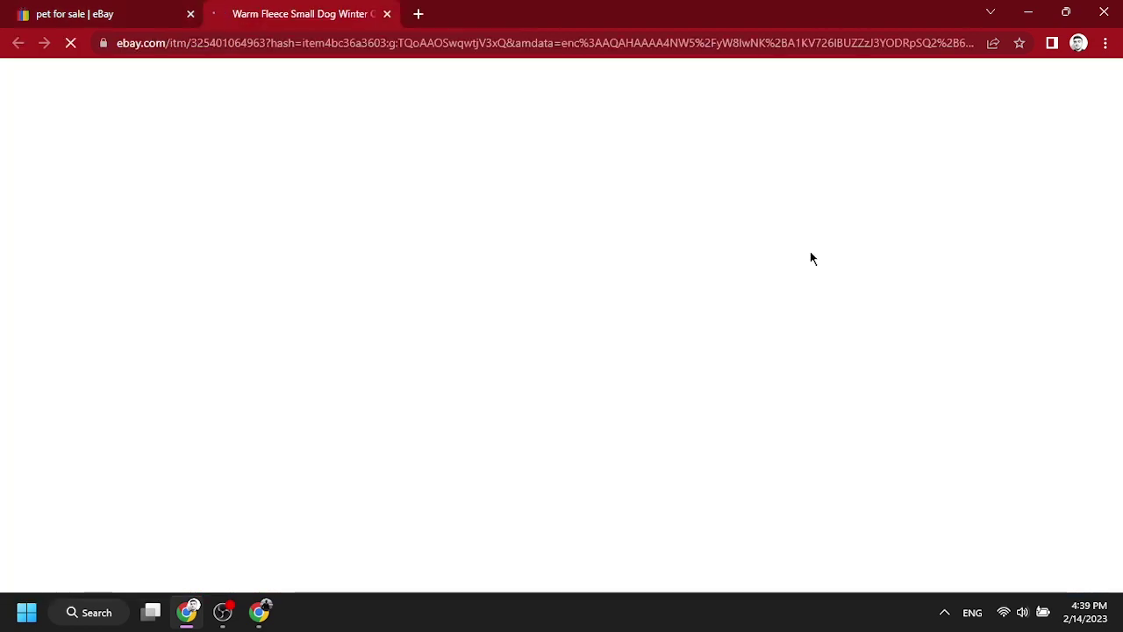
Choose colour Beige and size L, then add the coat to the watchlist.
scroll(787, 225, down, 1)
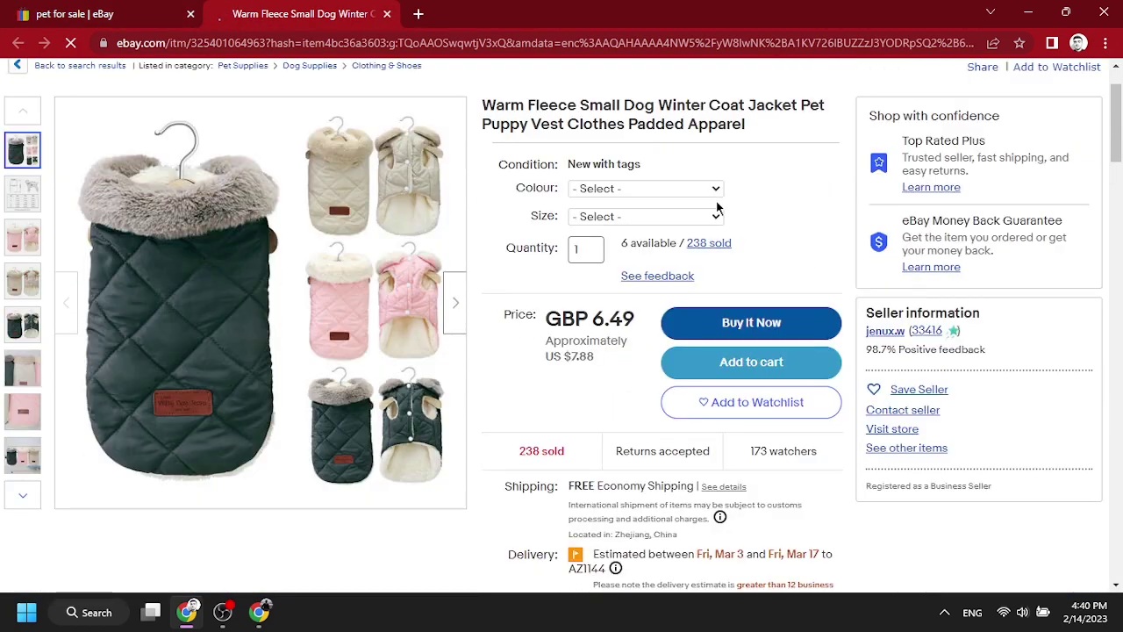
click(667, 187)
click(639, 221)
click(640, 214)
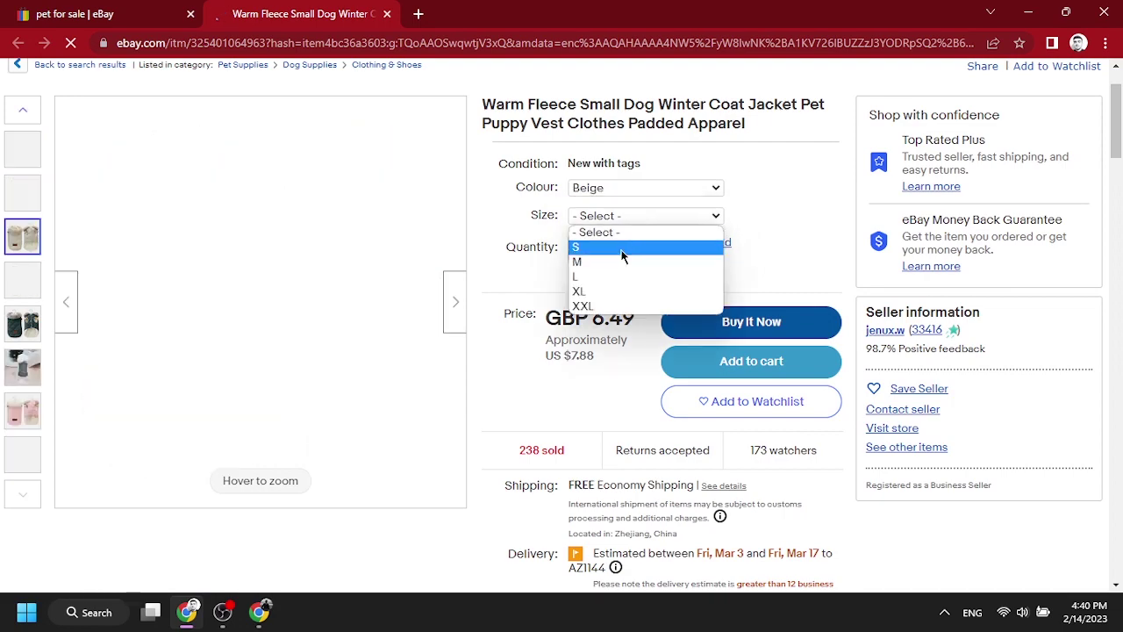
click(614, 248)
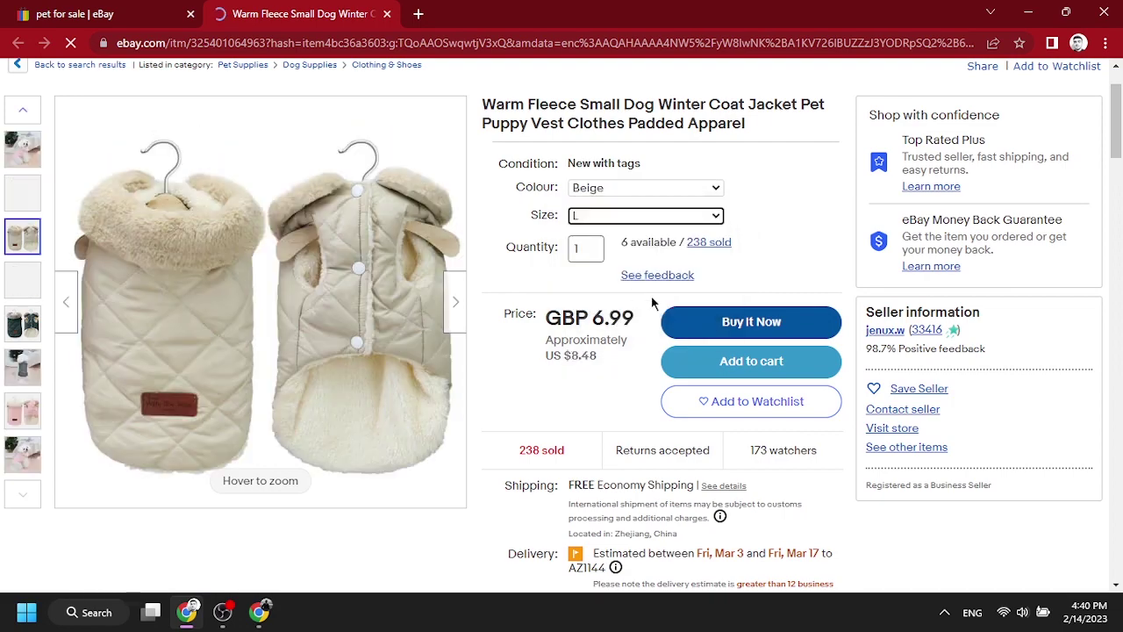
click(722, 401)
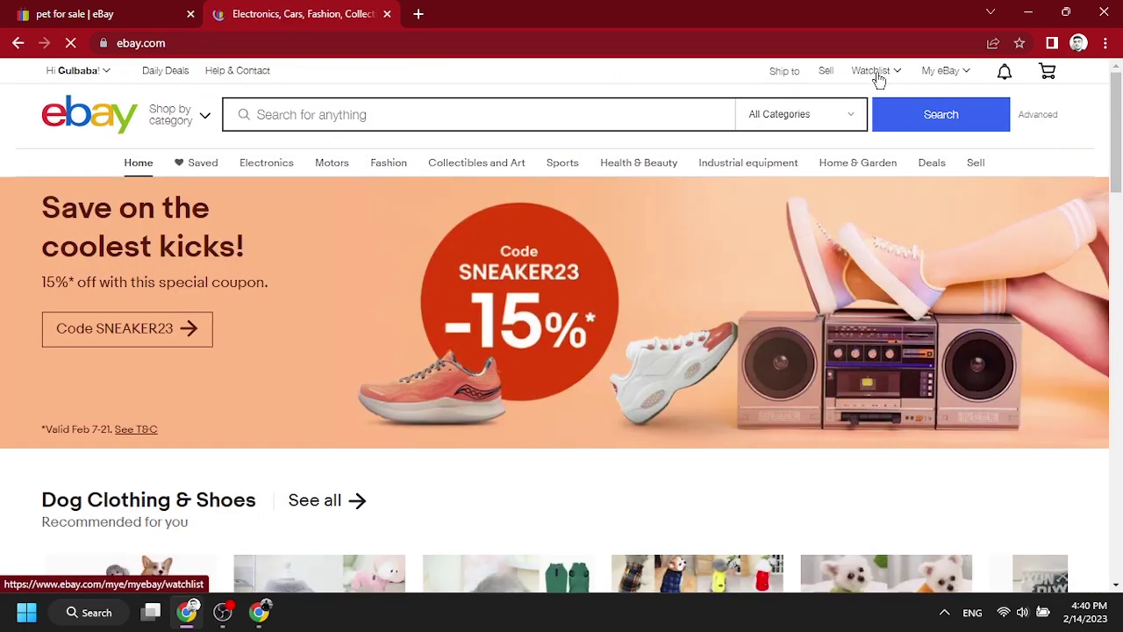
Open the full watchlist page, then close that tab with Ctrl+W to return home.
click(871, 72)
mouse_move(873, 77)
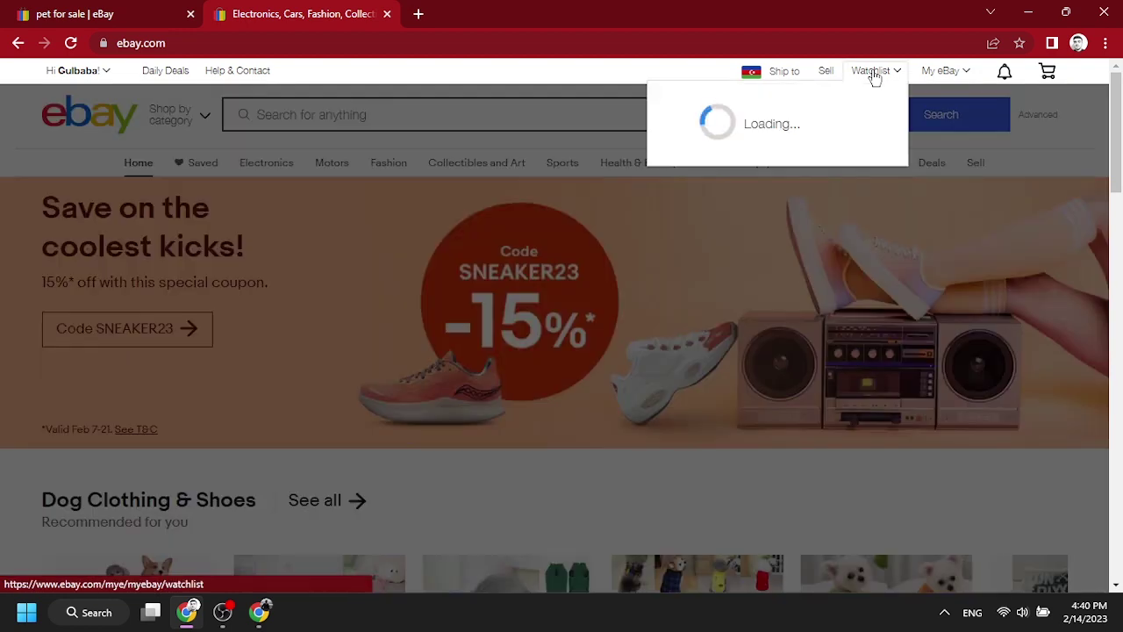
click(784, 120)
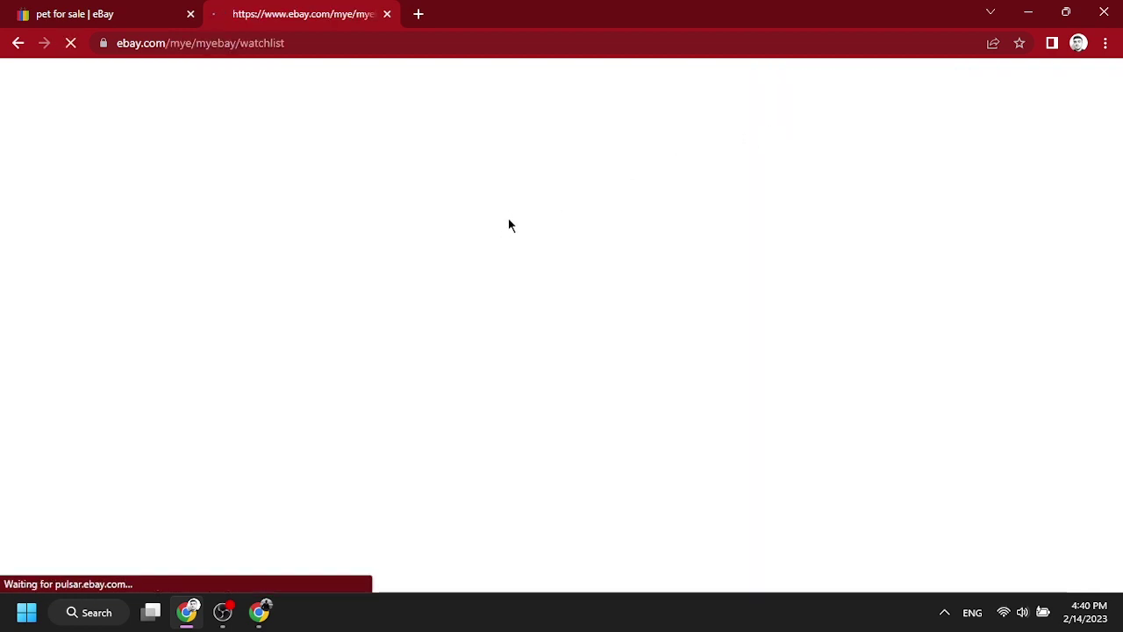
key(ctrl+w)
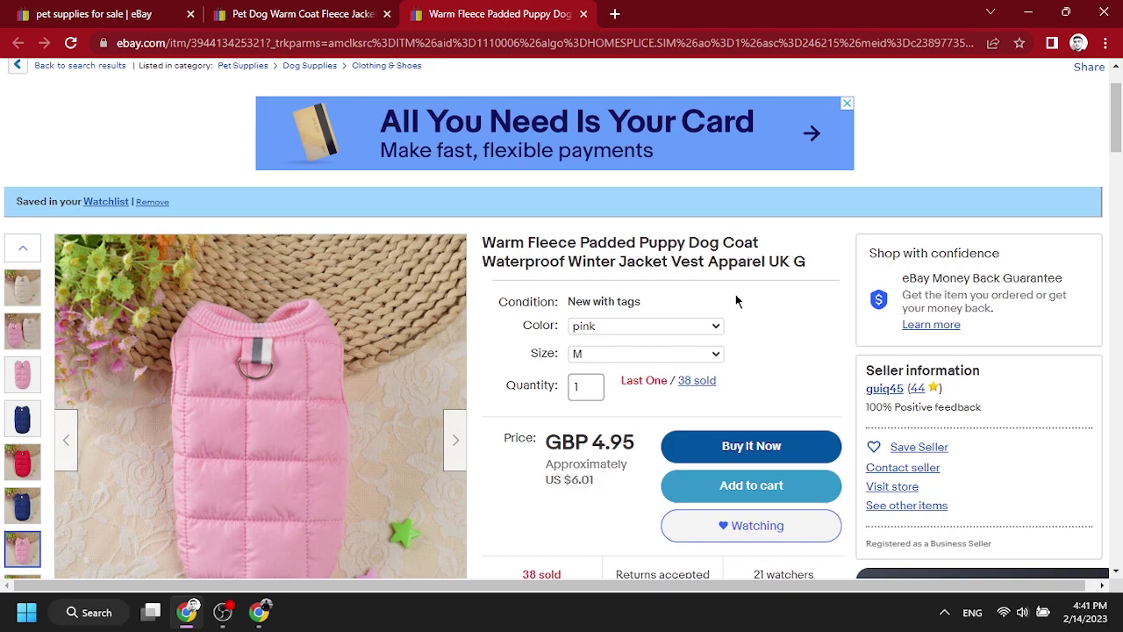
scroll(736, 301, down, 10)
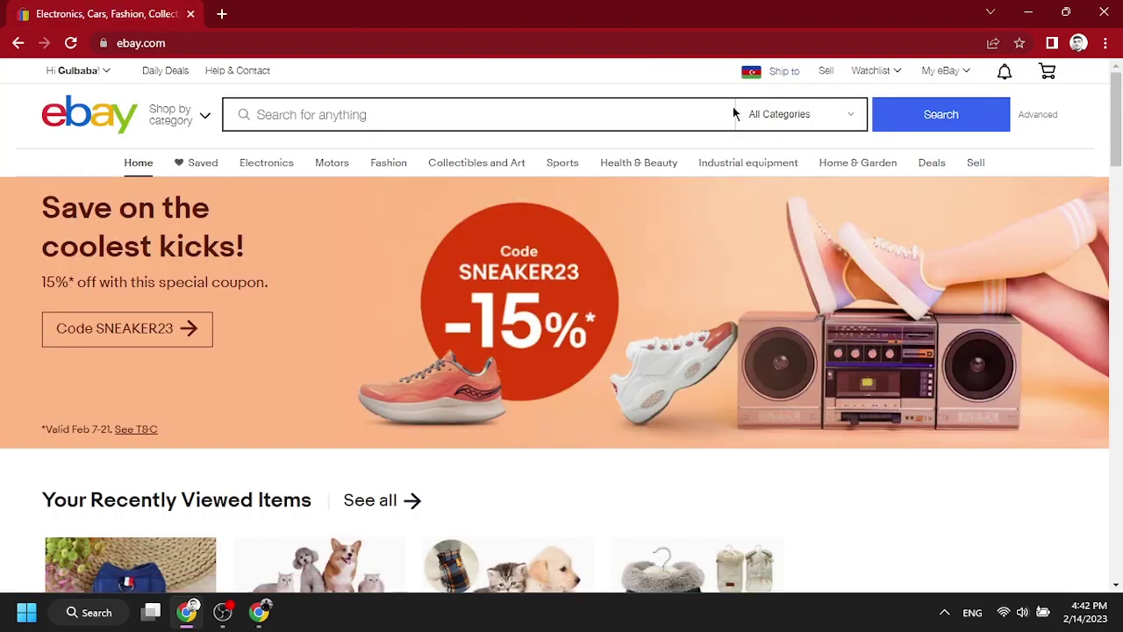
Set the Ship to location to United States.
click(783, 74)
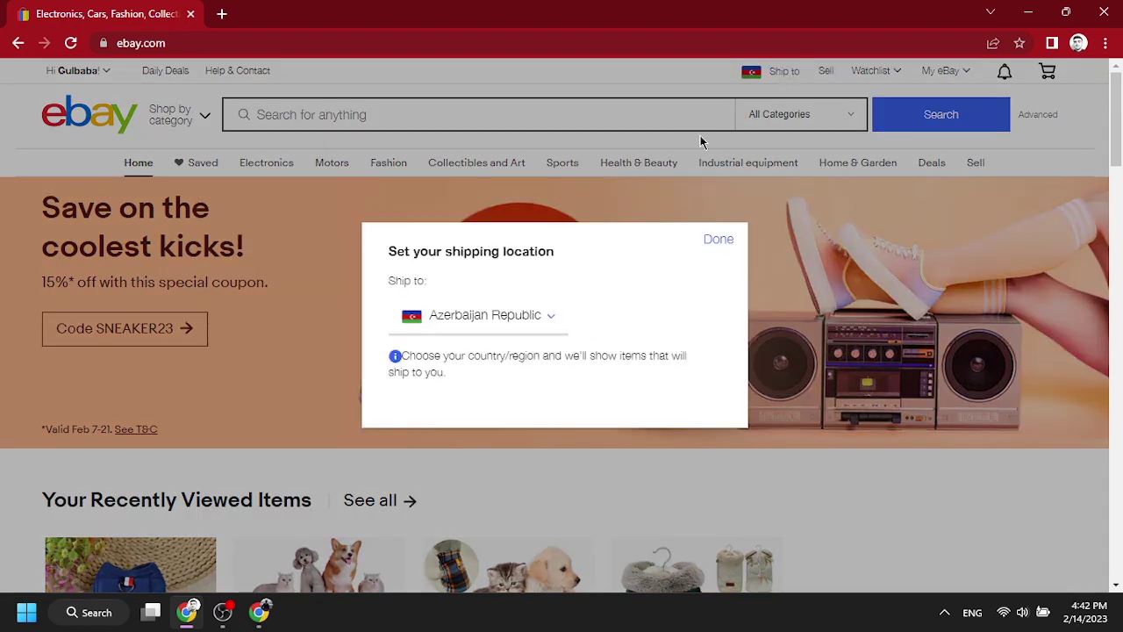
click(498, 315)
scroll(499, 396, down, 20)
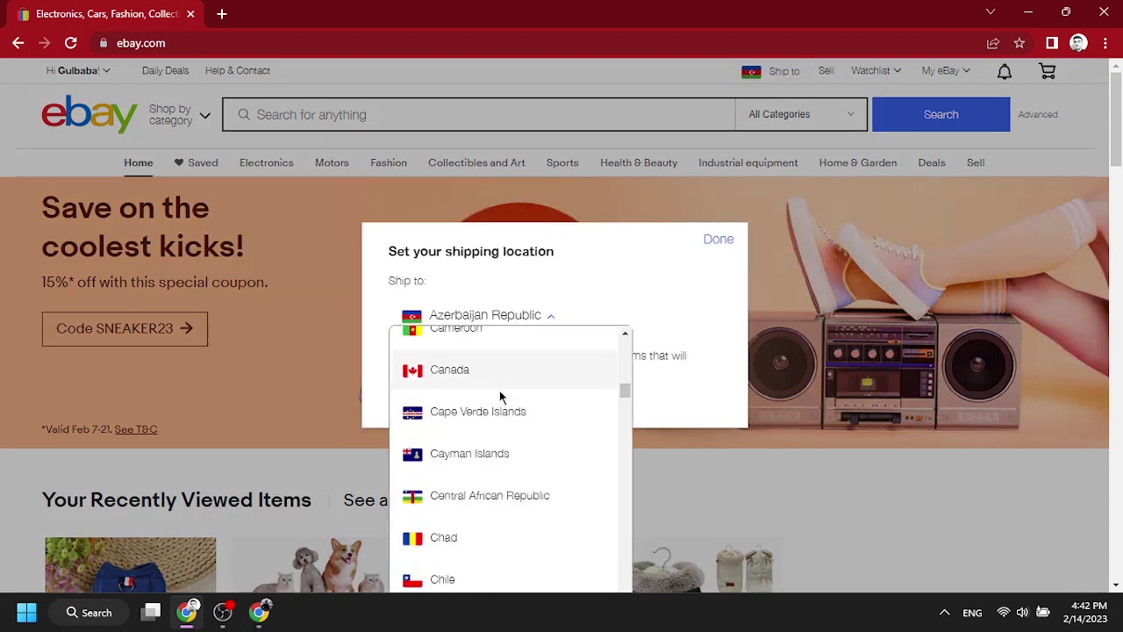
scroll(496, 397, down, 20)
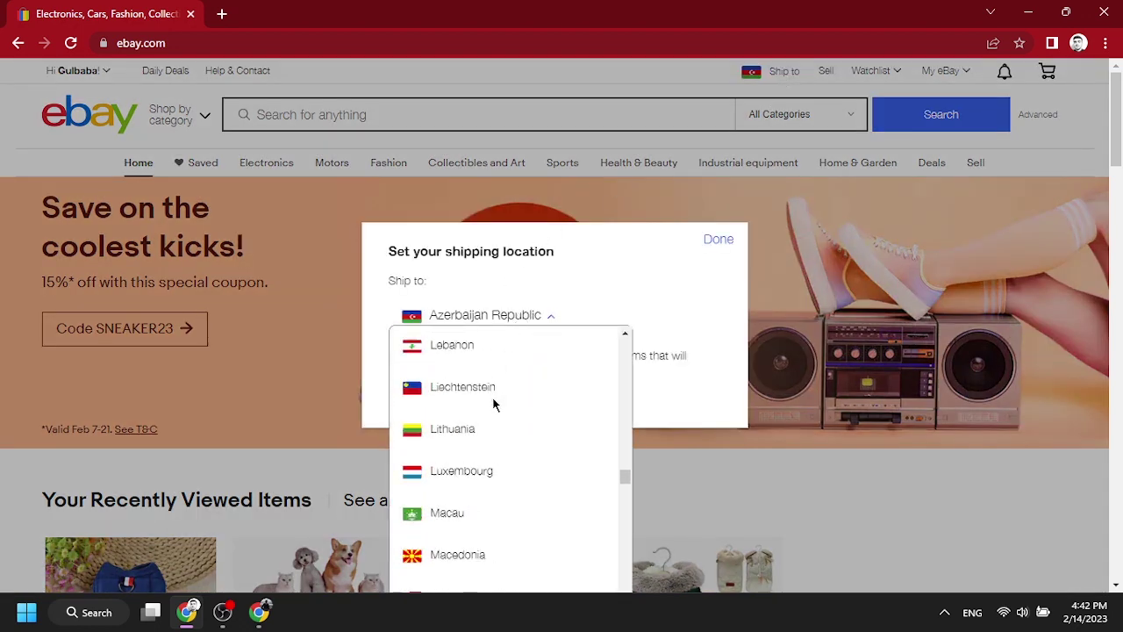
scroll(504, 403, down, 20)
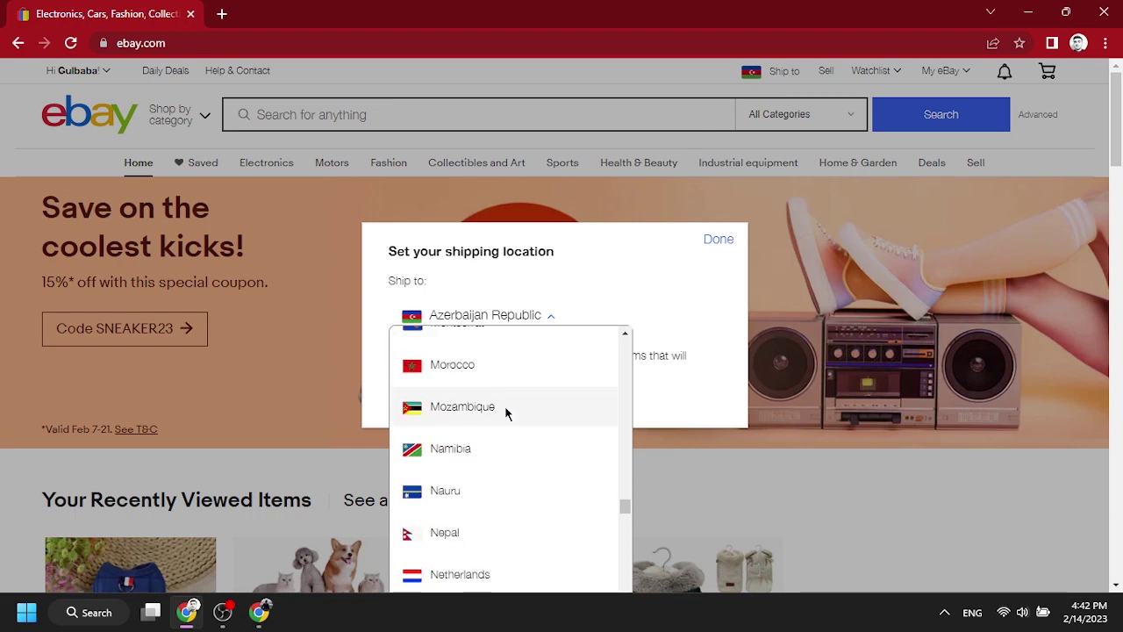
scroll(506, 416, down, 15)
click(507, 416)
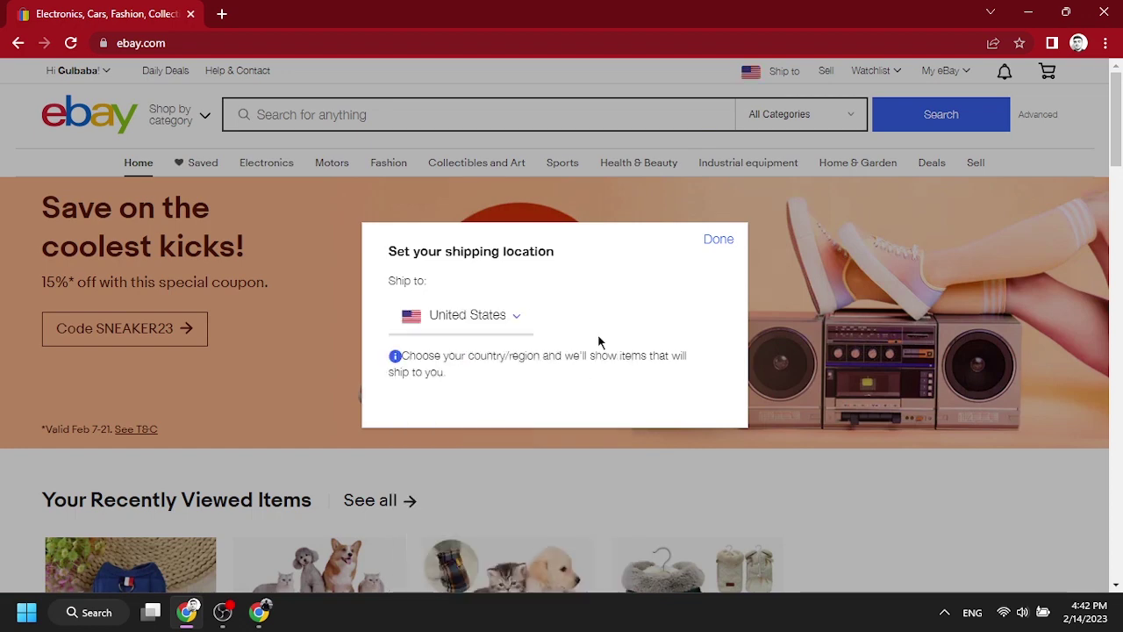
click(718, 240)
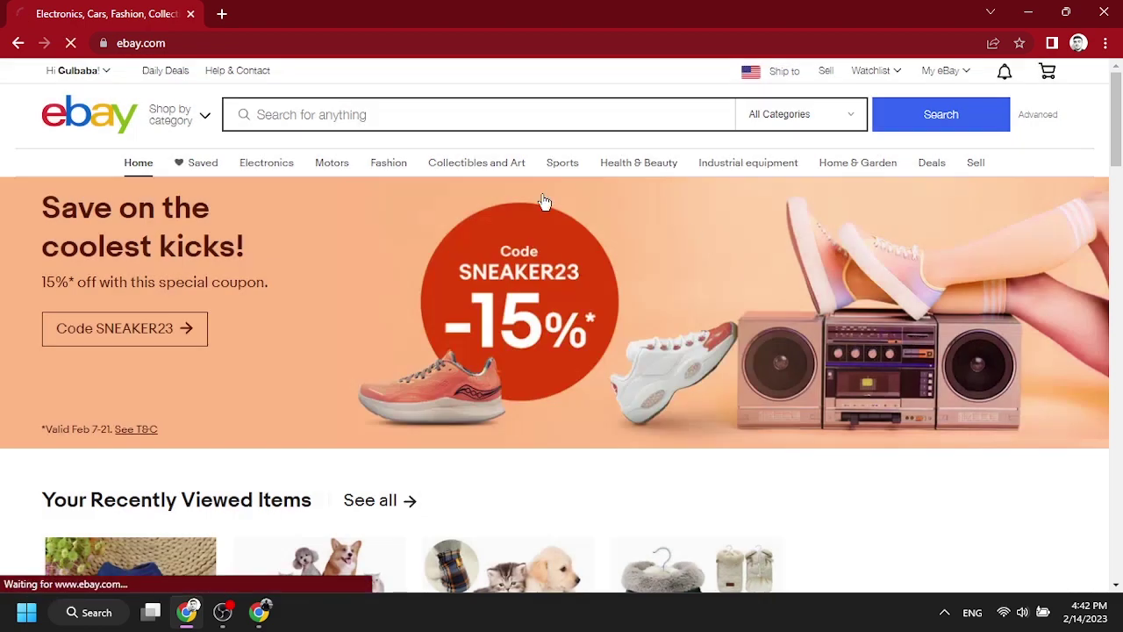
Open Account settings from the Hi menu.
mouse_move(584, 172)
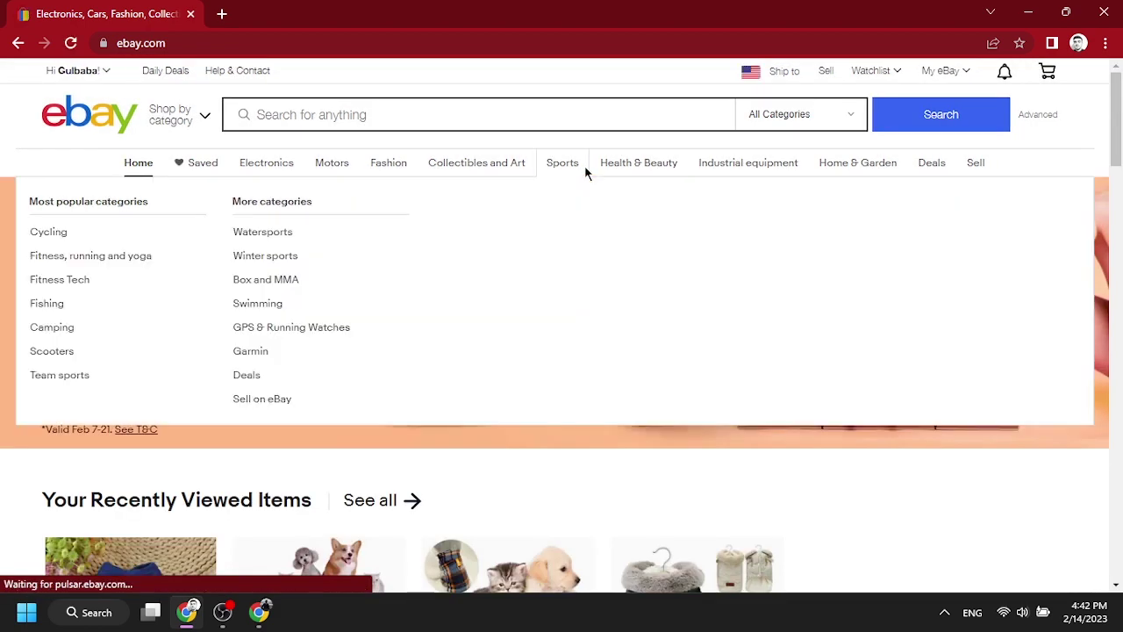
mouse_move(79, 70)
click(101, 160)
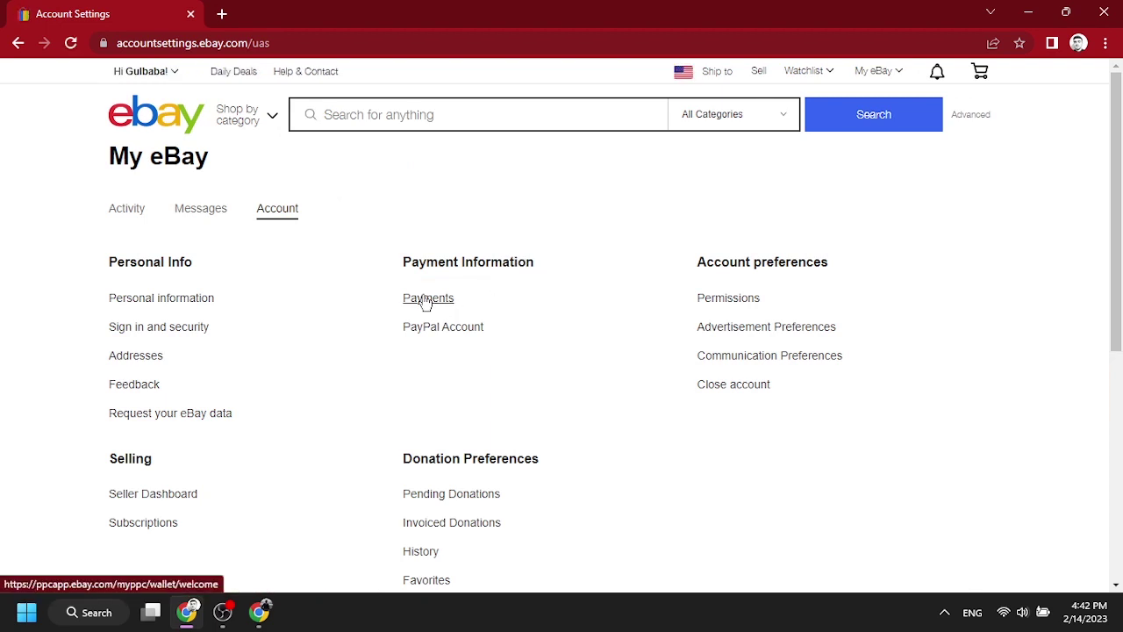
Check the Payments page and cancel Add payment option, then return to the eBay home page.
click(425, 301)
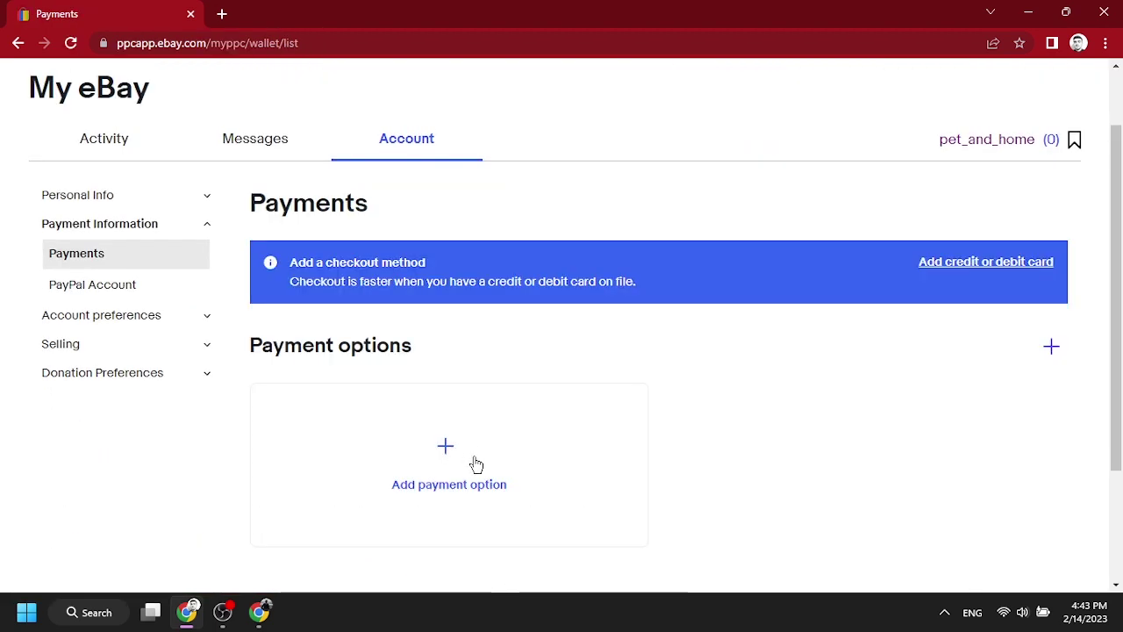
click(476, 463)
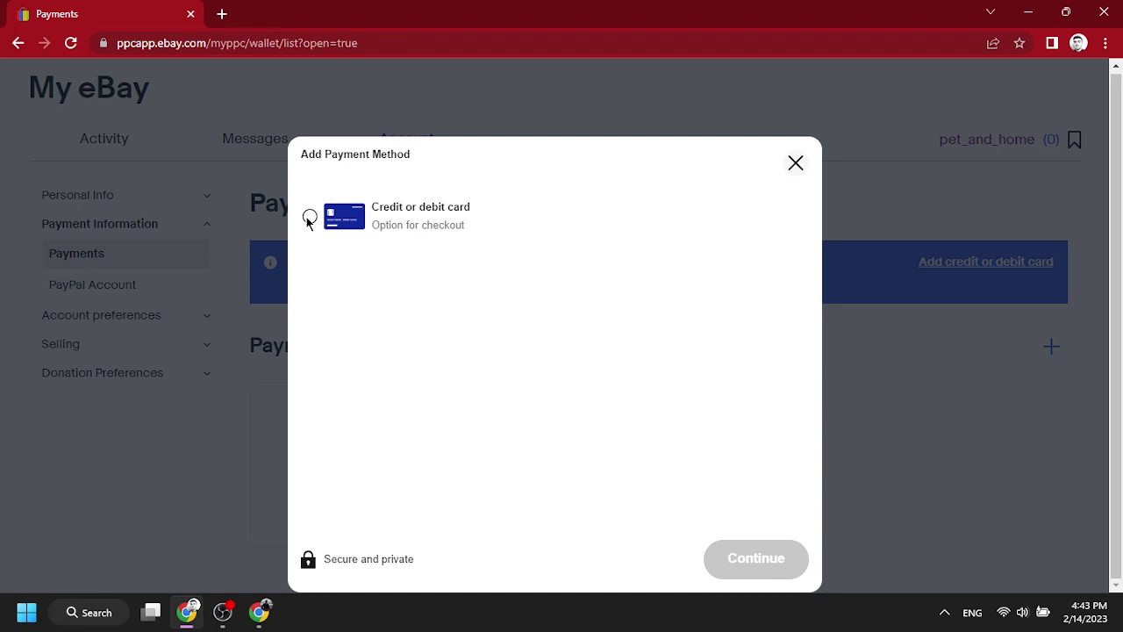
click(795, 165)
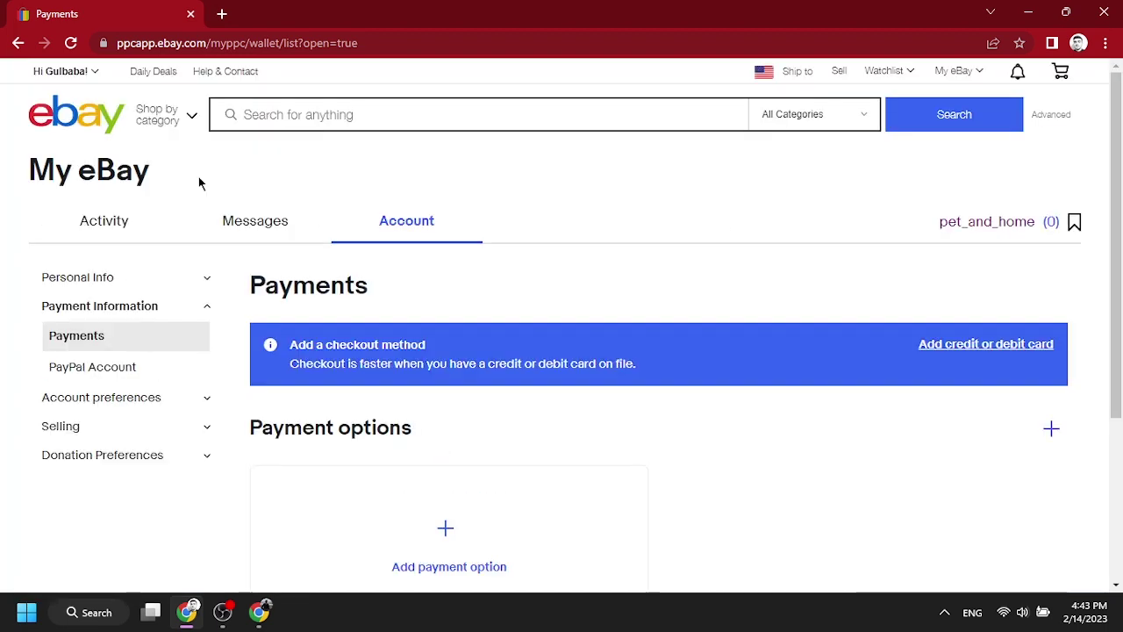
click(77, 125)
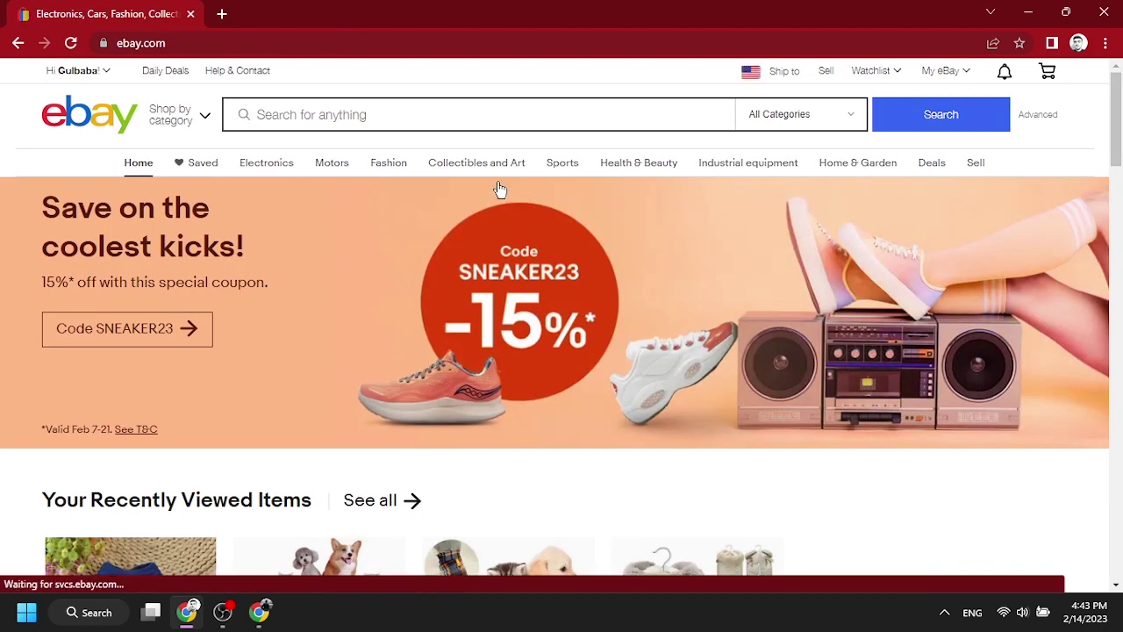
scroll(498, 188, down, 2)
scroll(499, 183, down, 2)
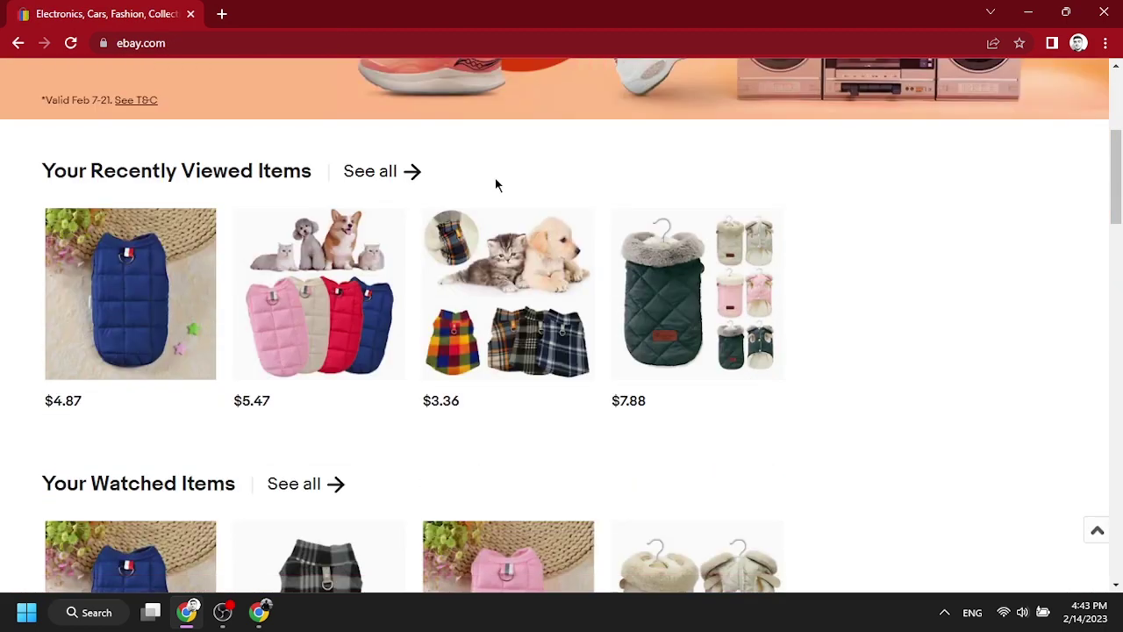
scroll(497, 180, up, 3)
scroll(497, 184, up, 1)
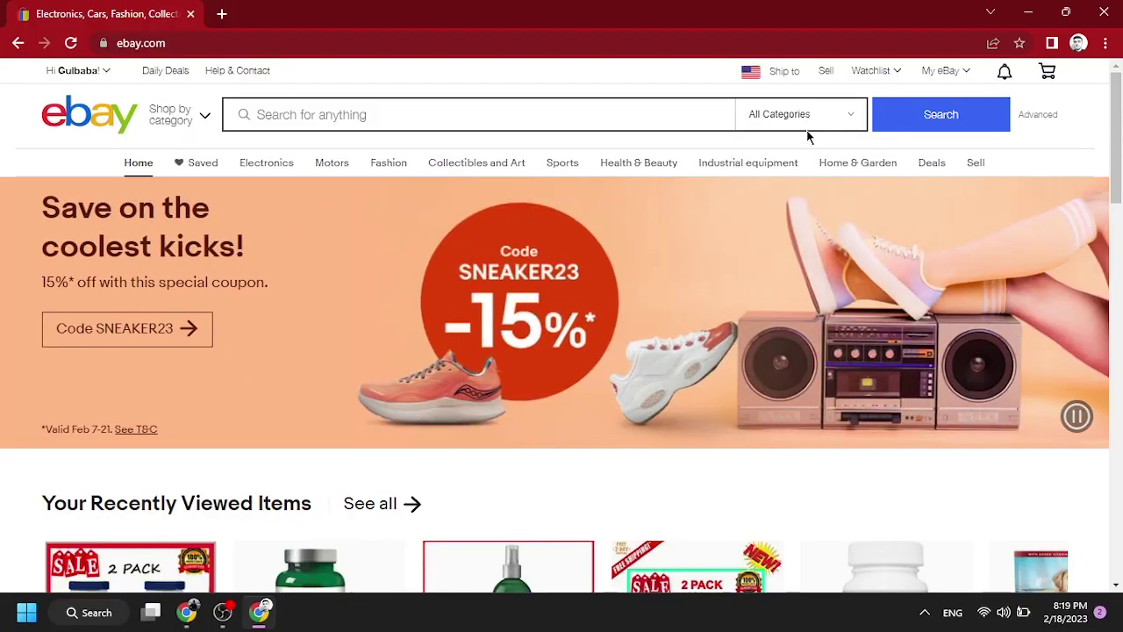
mouse_move(878, 73)
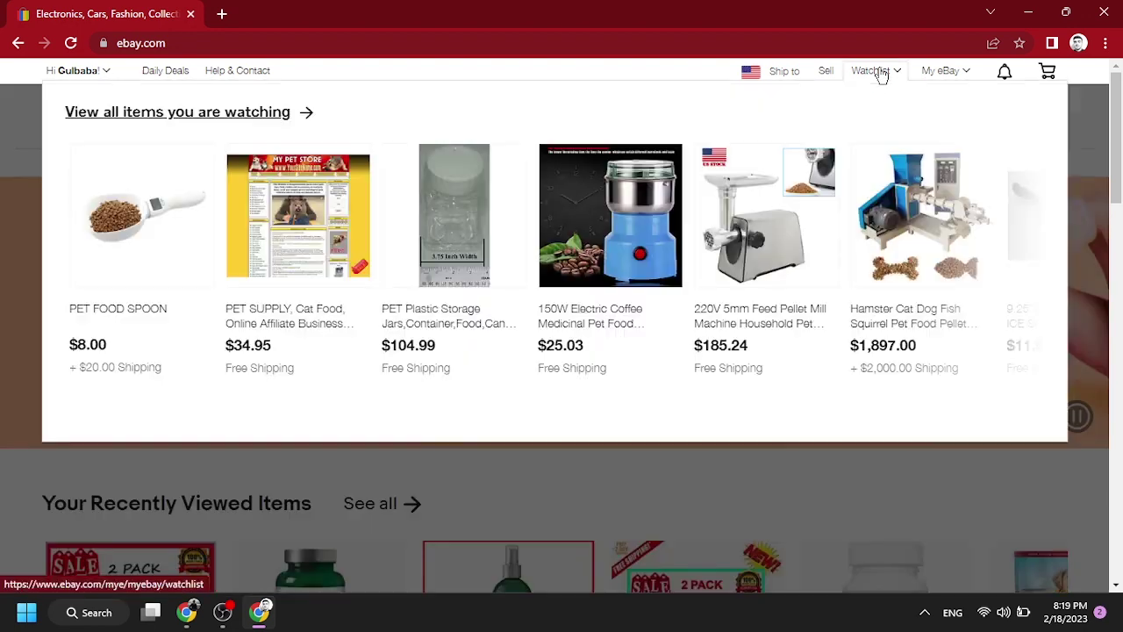
click(247, 112)
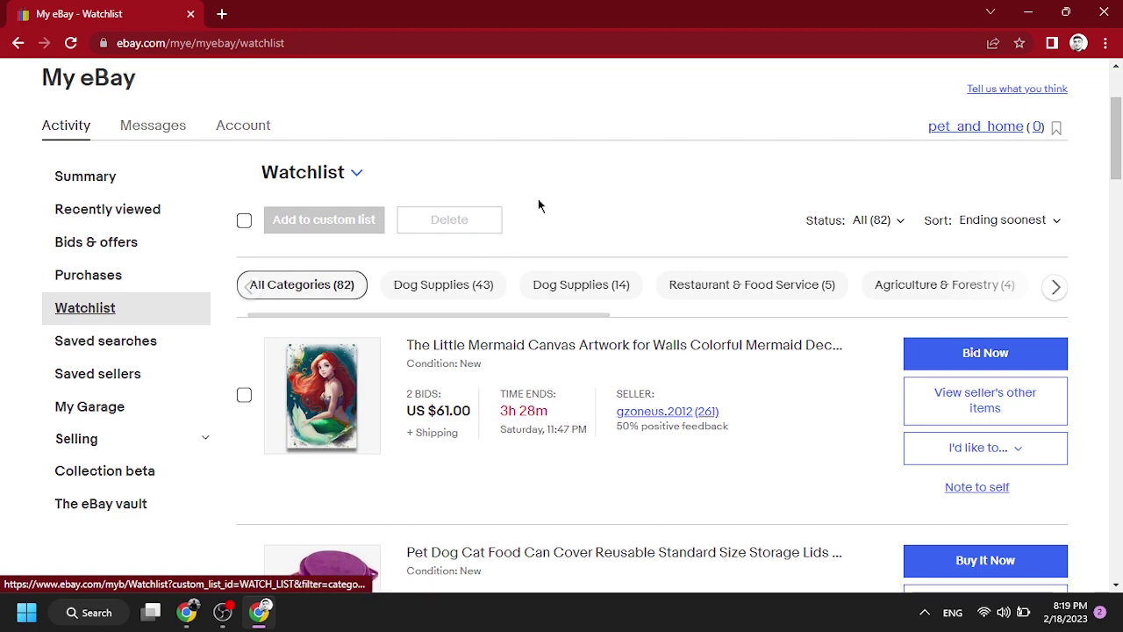
scroll(630, 158, up, 2)
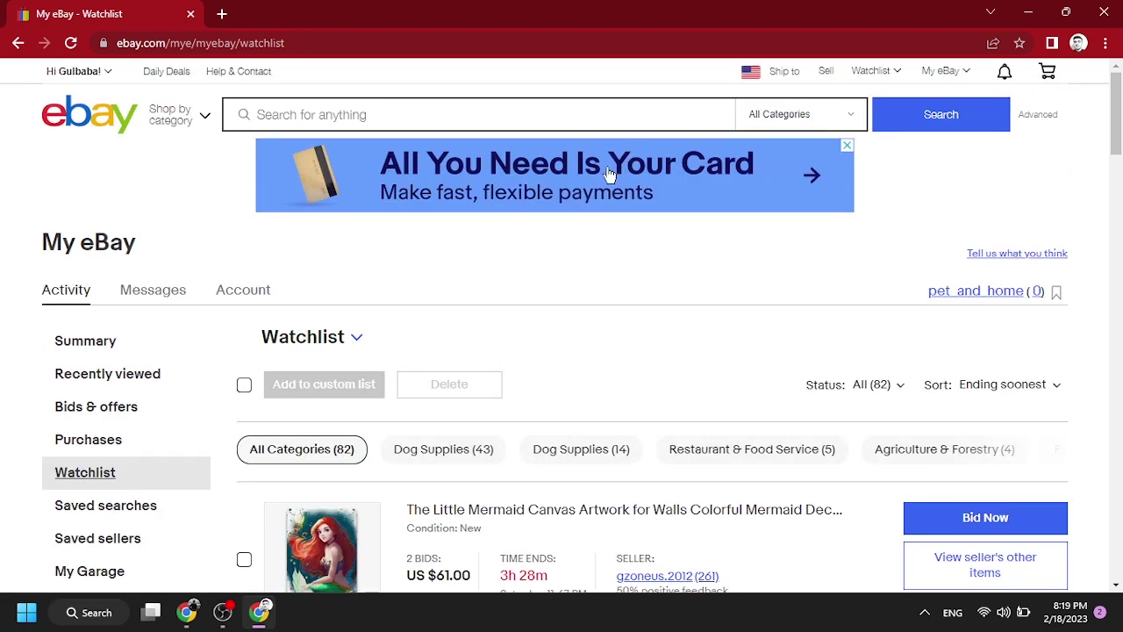
click(84, 114)
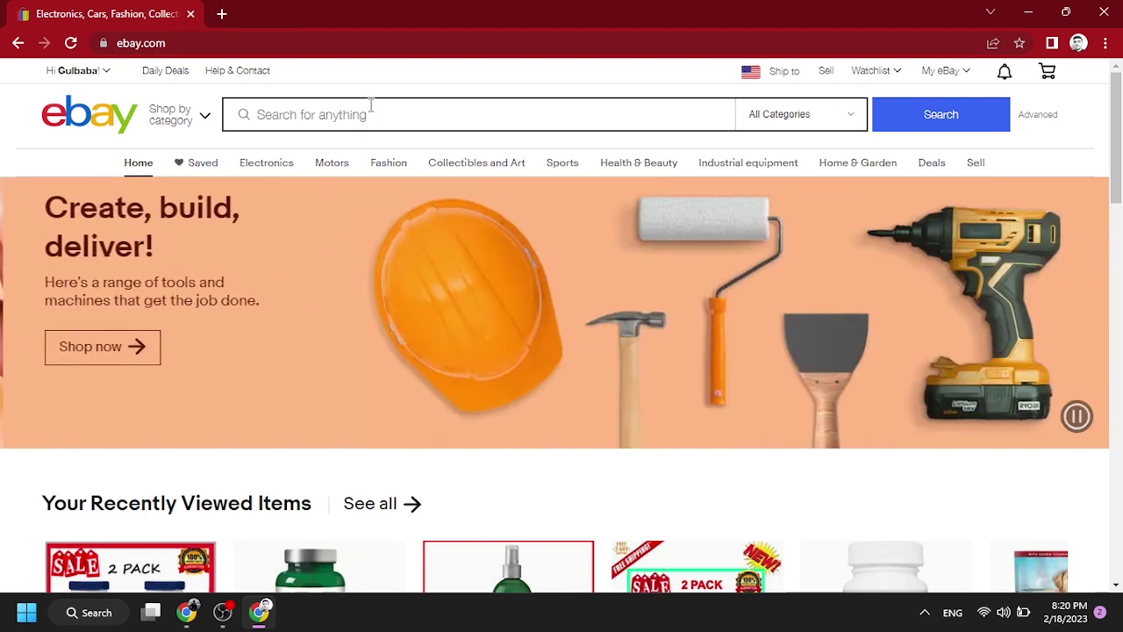
Open Amazon and the US eBay Fee Calculator in new tabs, ending on the Amazon tab.
click(222, 14)
click(425, 394)
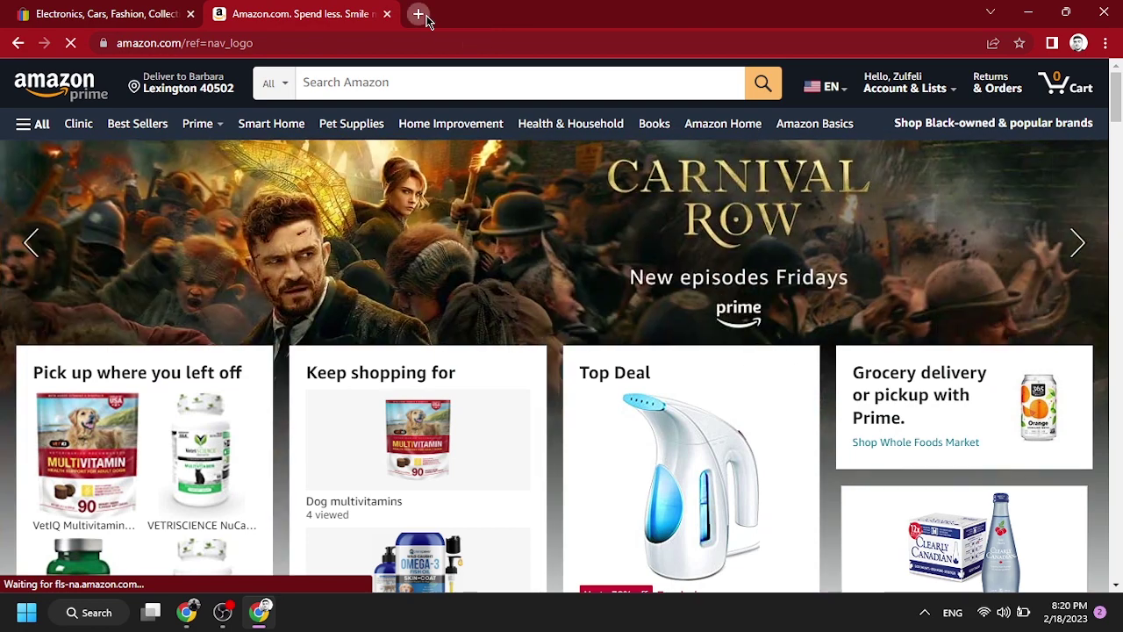
click(419, 14)
text(e)
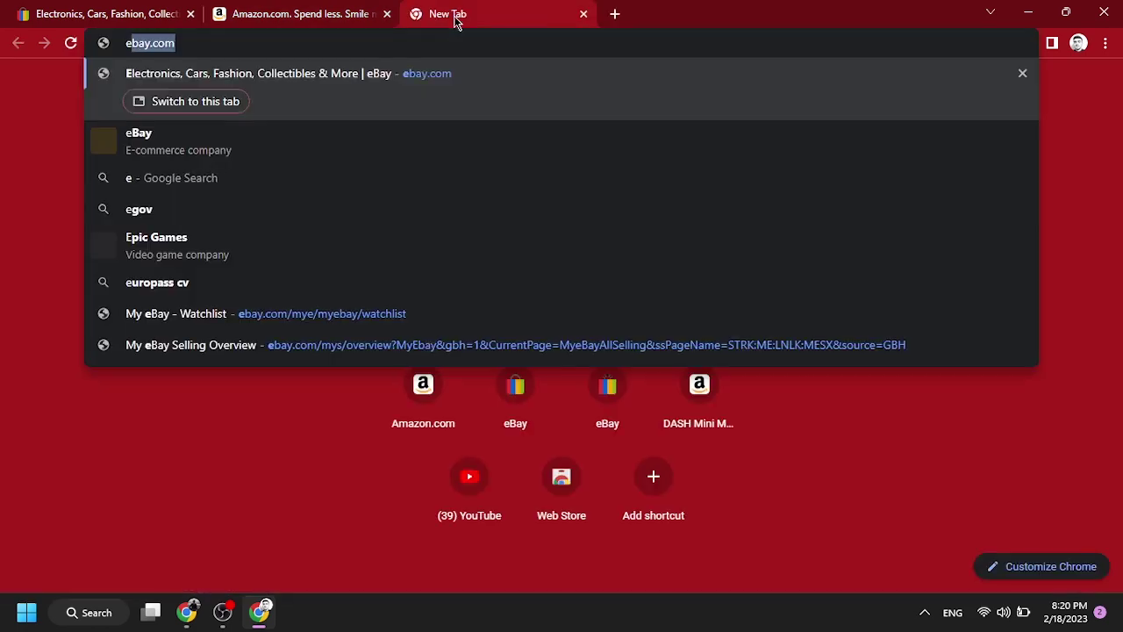
text(bayfee)
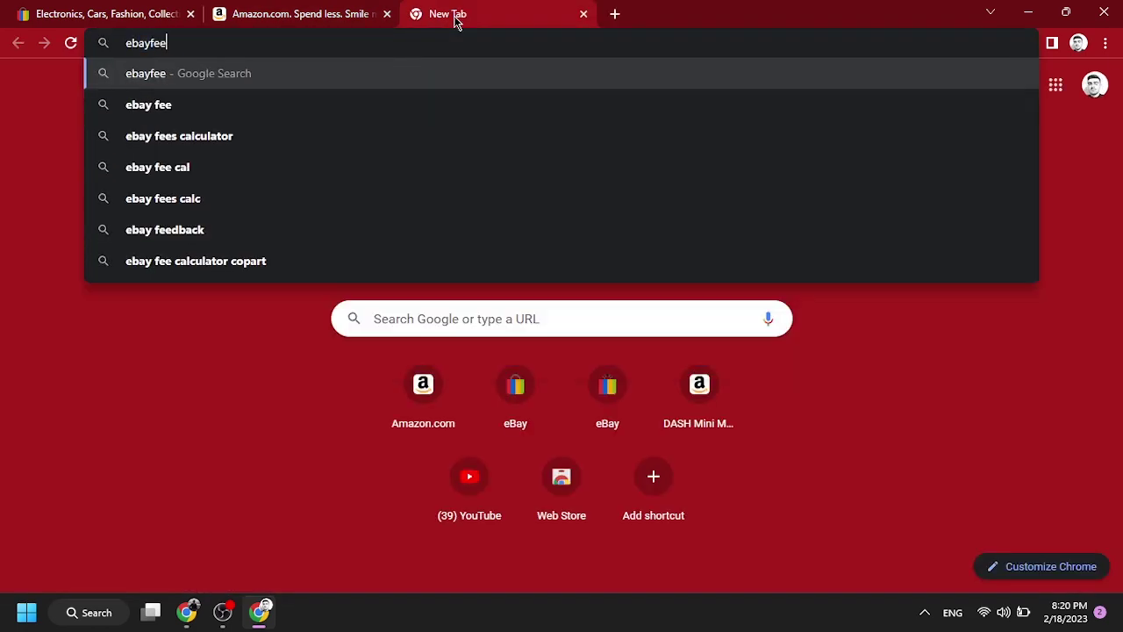
click(392, 134)
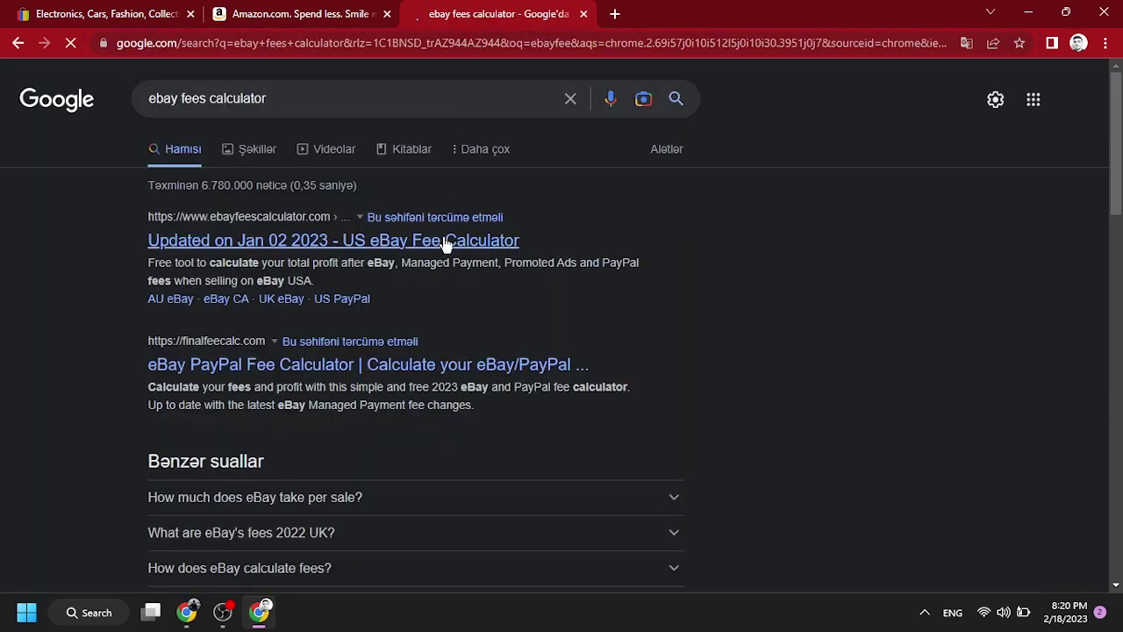
click(344, 243)
click(276, 10)
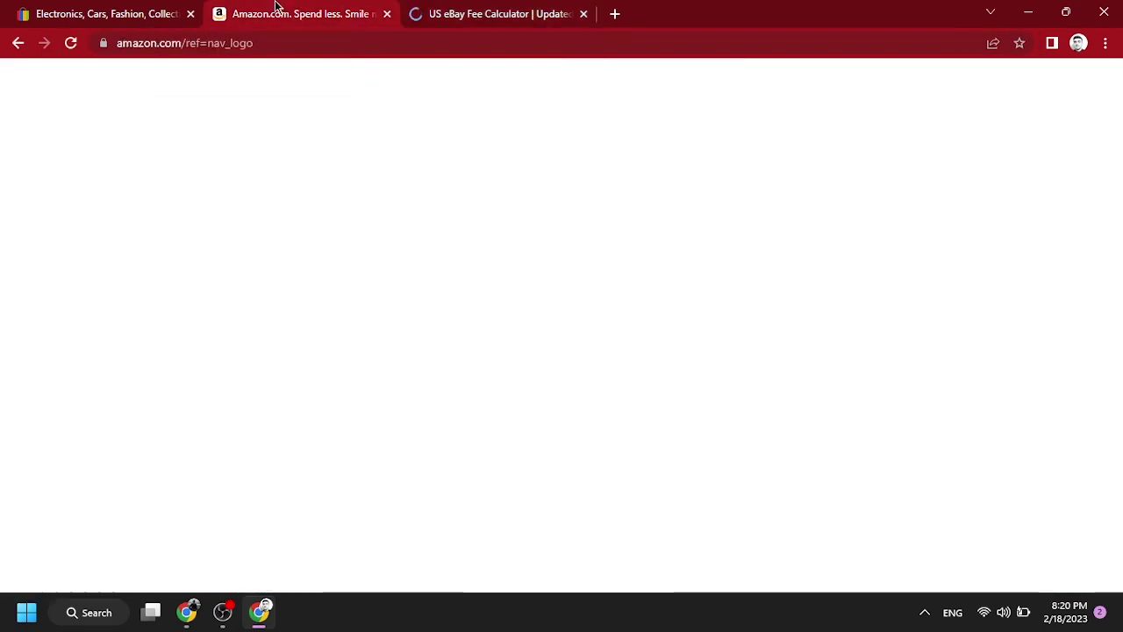
Switch back to the eBay home page tab, leaving Amazon and the fee calculator open.
click(151, 7)
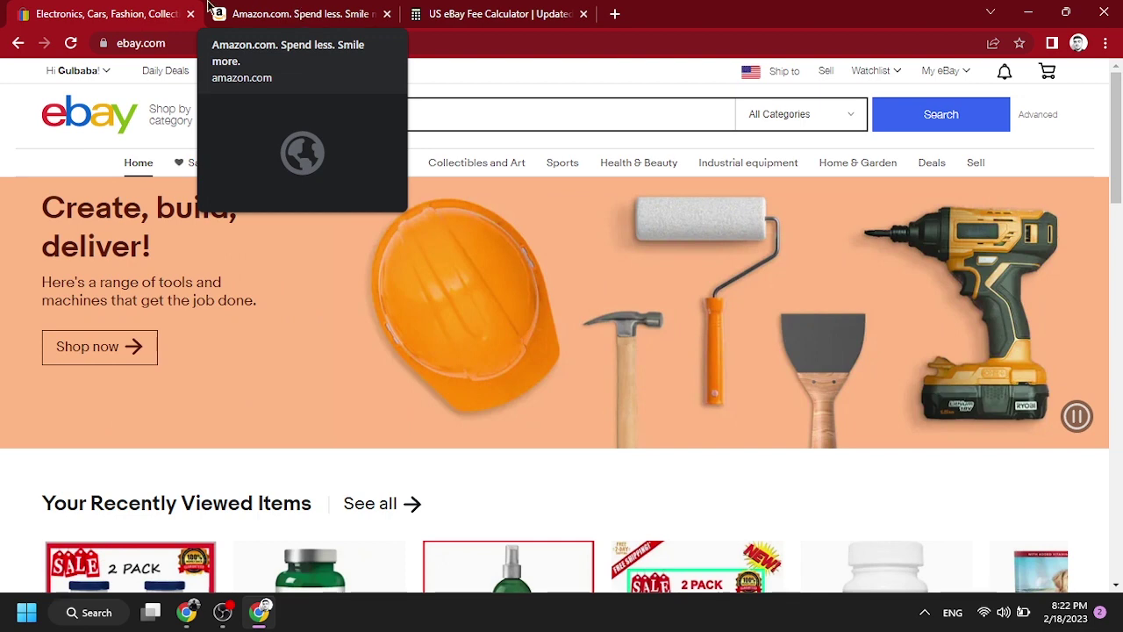
Go to Amazon's Best Sellers page and scroll to the department list.
click(281, 11)
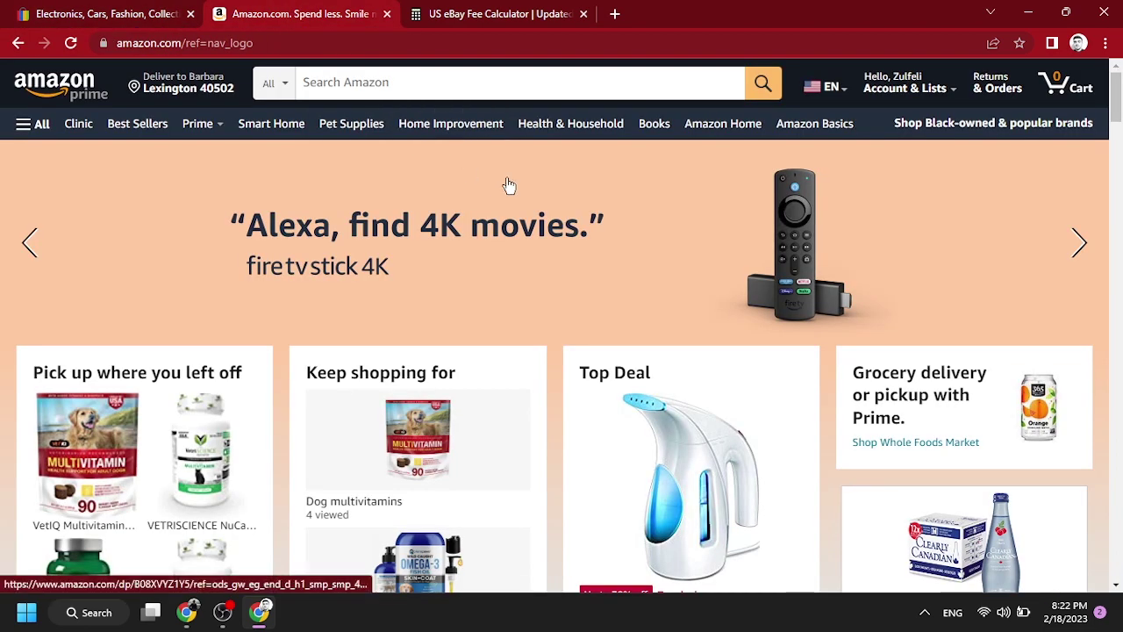
click(137, 123)
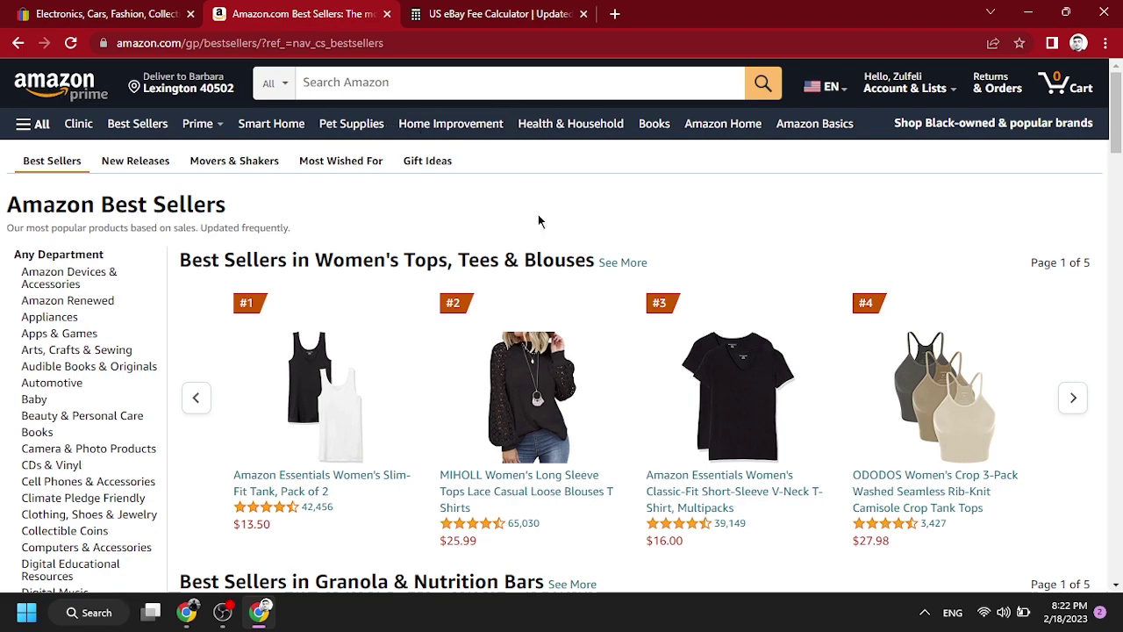
scroll(560, 191, down, 2)
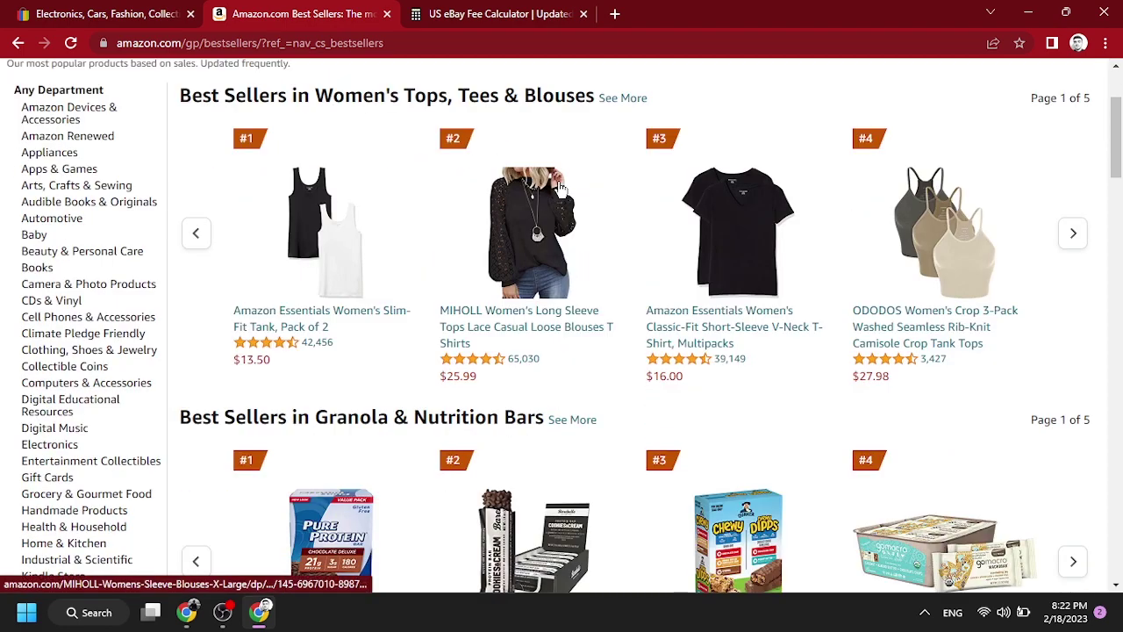
scroll(561, 195, down, 2)
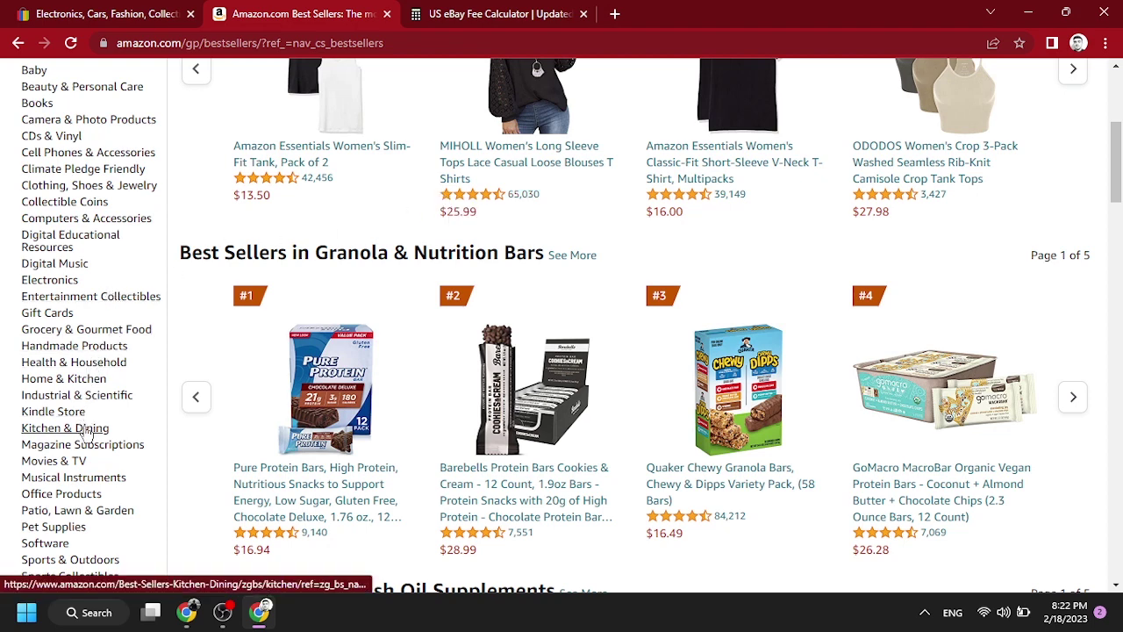
Open Pet Supplies best sellers and copy the Good'N'Fun Triple Flavored Rawhide Kabobs title.
click(53, 526)
scroll(525, 279, down, 2)
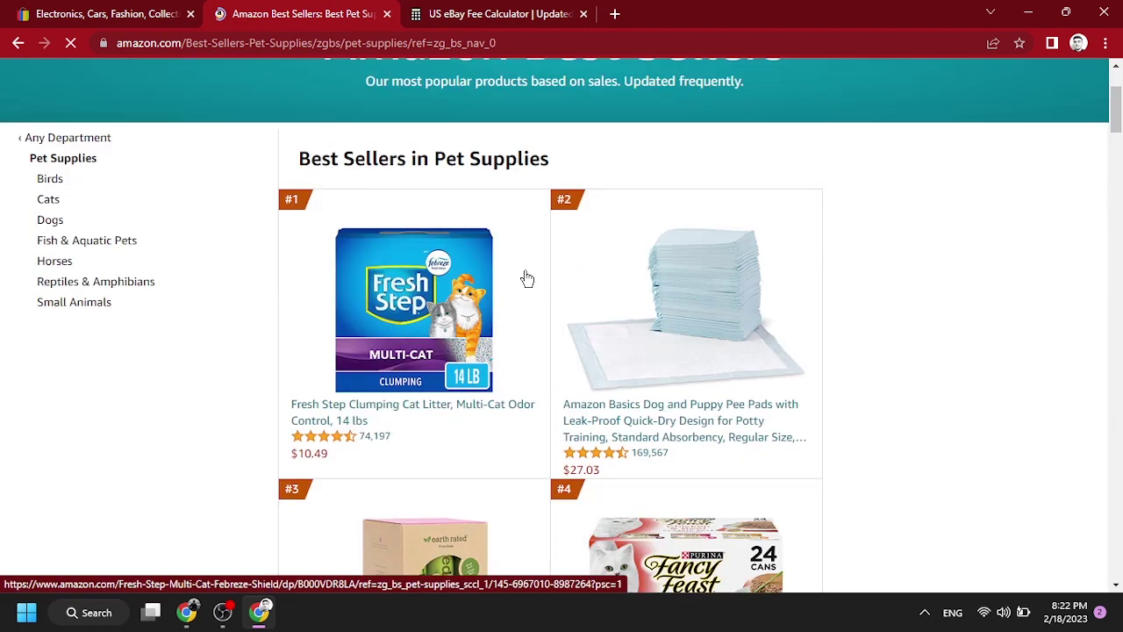
scroll(597, 233, down, 5)
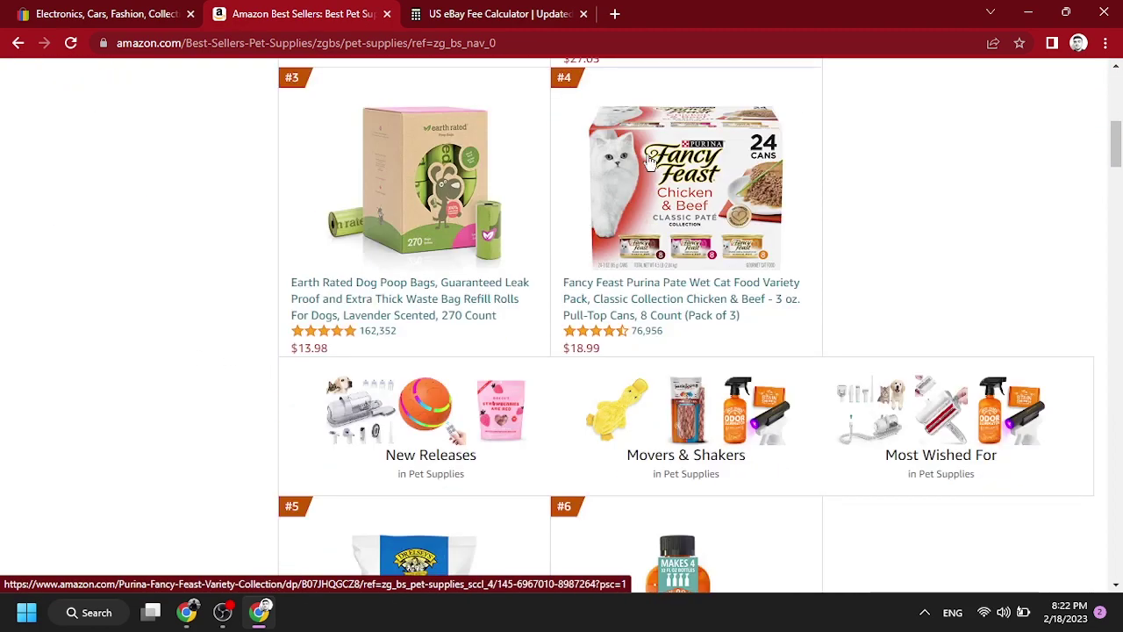
scroll(594, 215, down, 3)
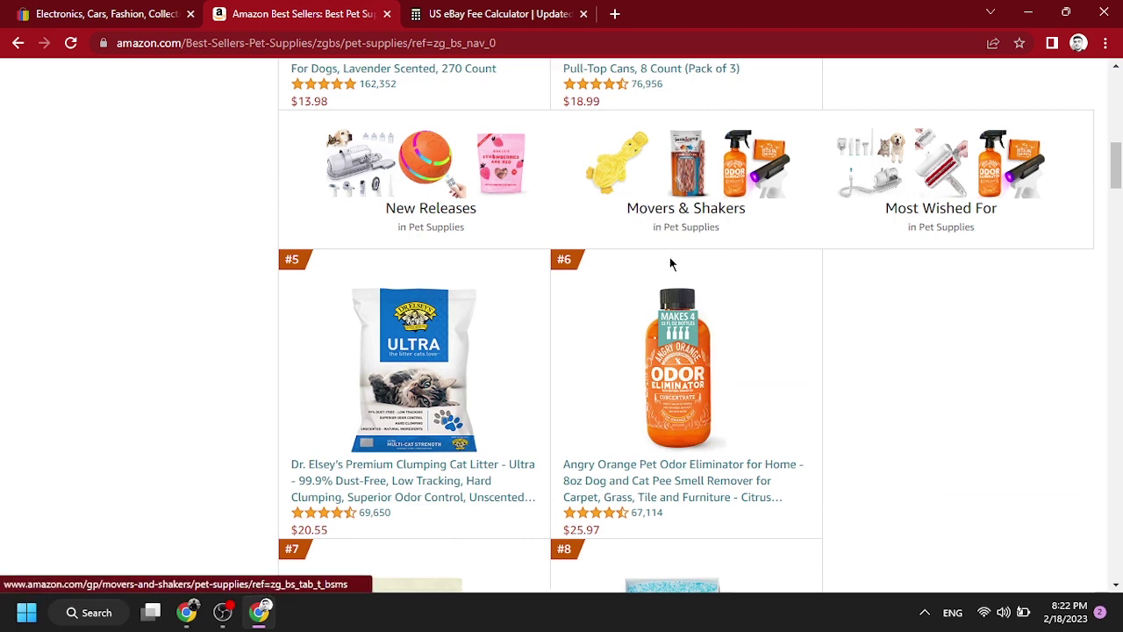
scroll(673, 270, down, 2)
scroll(676, 268, down, 8)
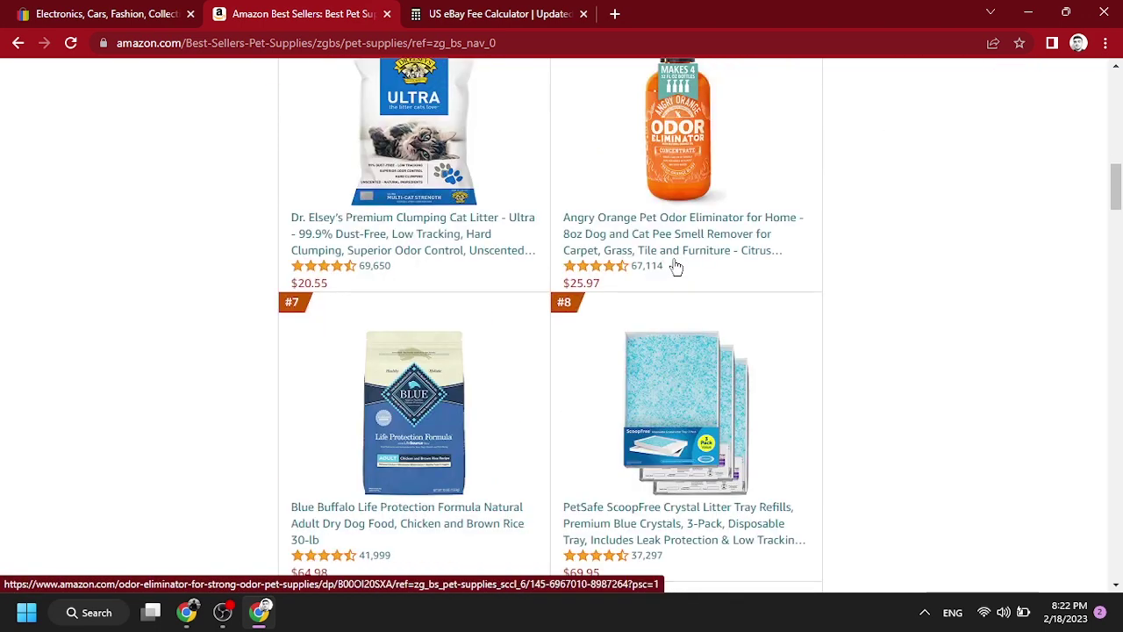
scroll(369, 193, up, 1)
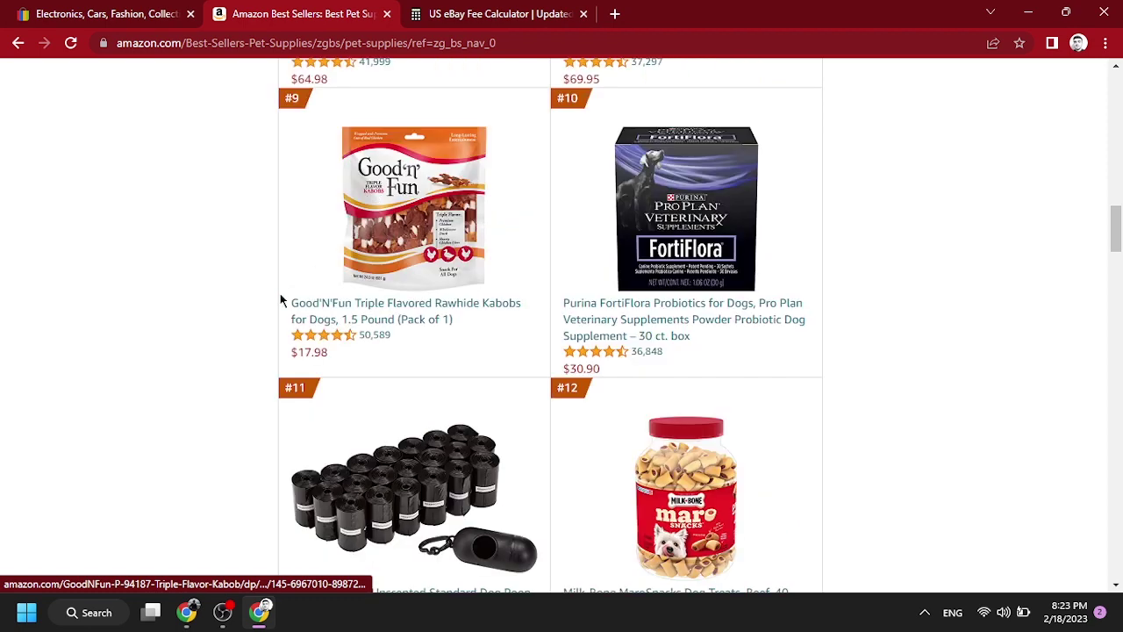
drag(288, 303, 472, 318)
key(ctrl+c)
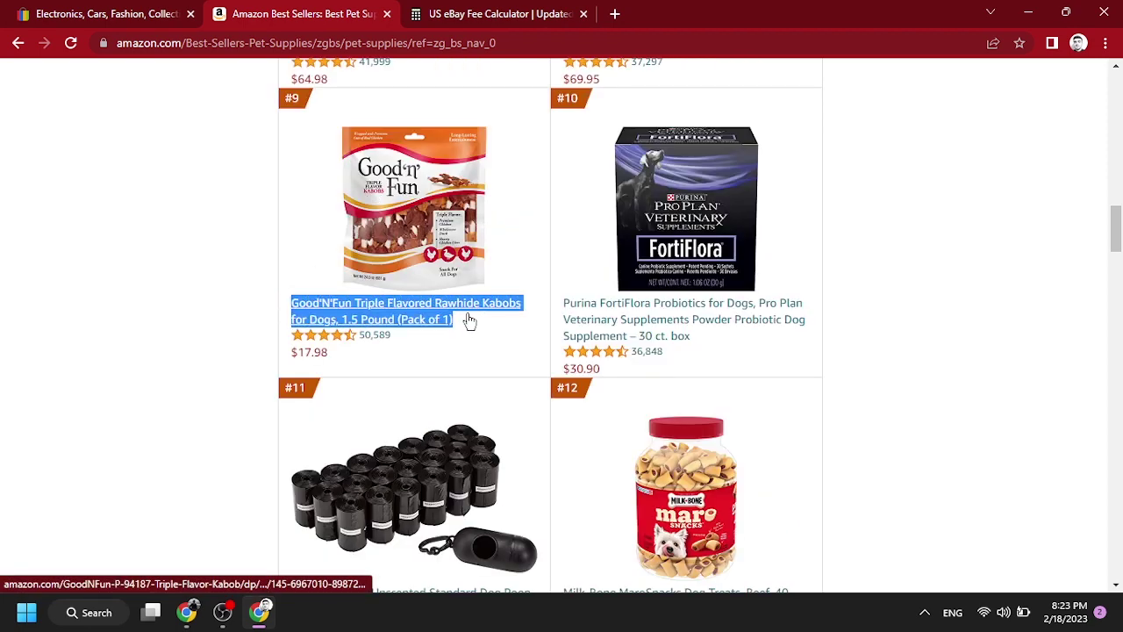
Search eBay for the Good'N'Fun Triple Flavored Rawhide Kabobs title and review results.
click(142, 13)
click(381, 115)
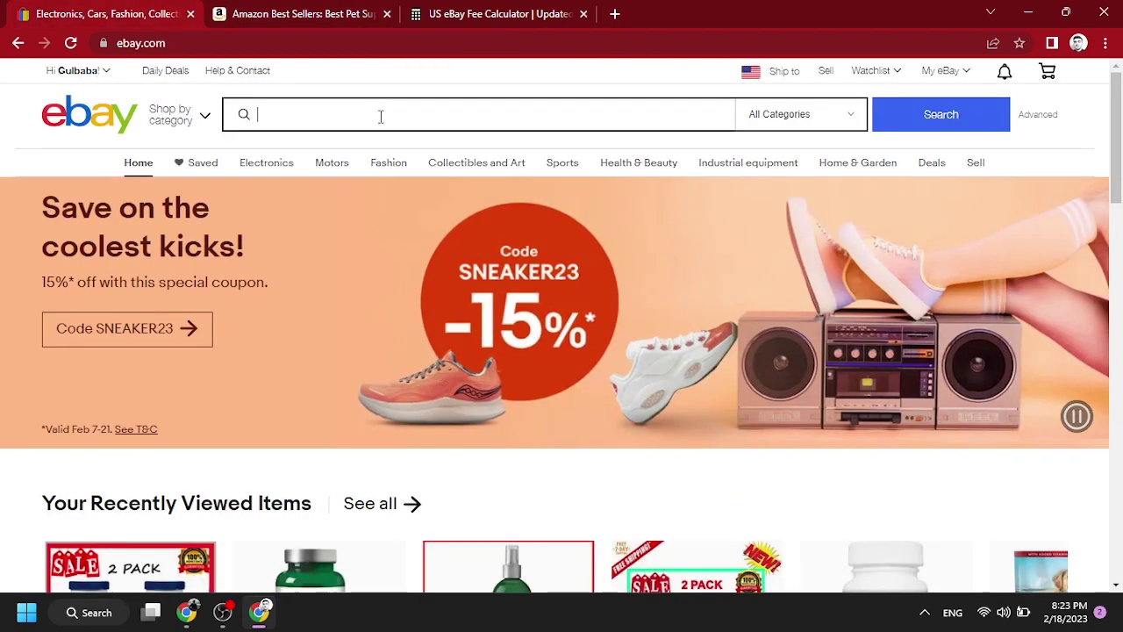
key(ctrl+v)
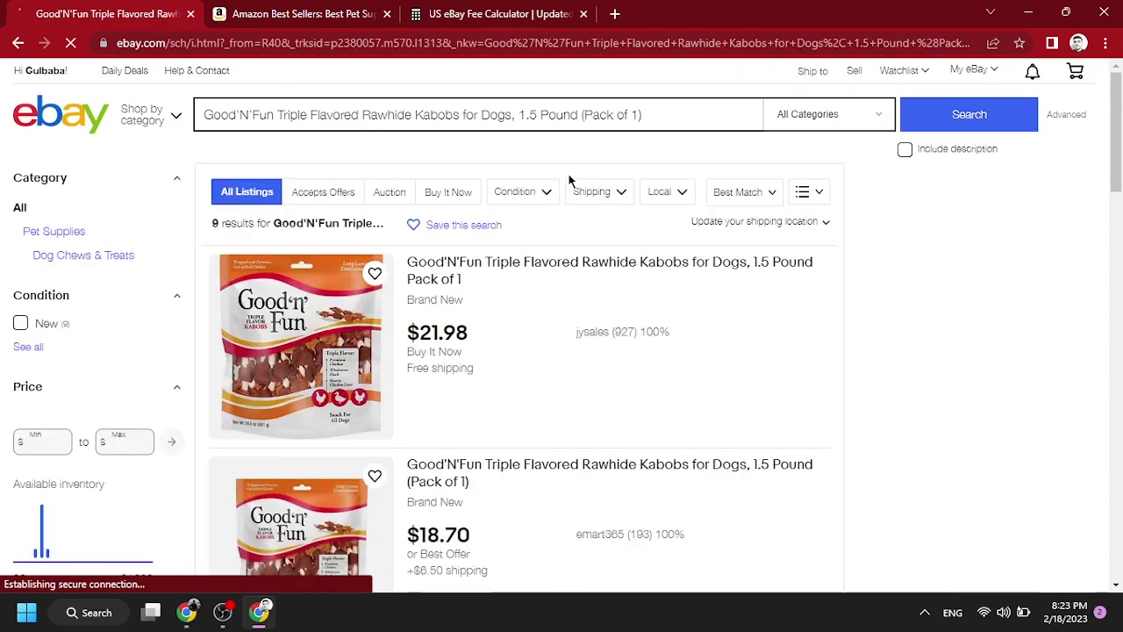
scroll(570, 175, down, 5)
scroll(571, 169, down, 15)
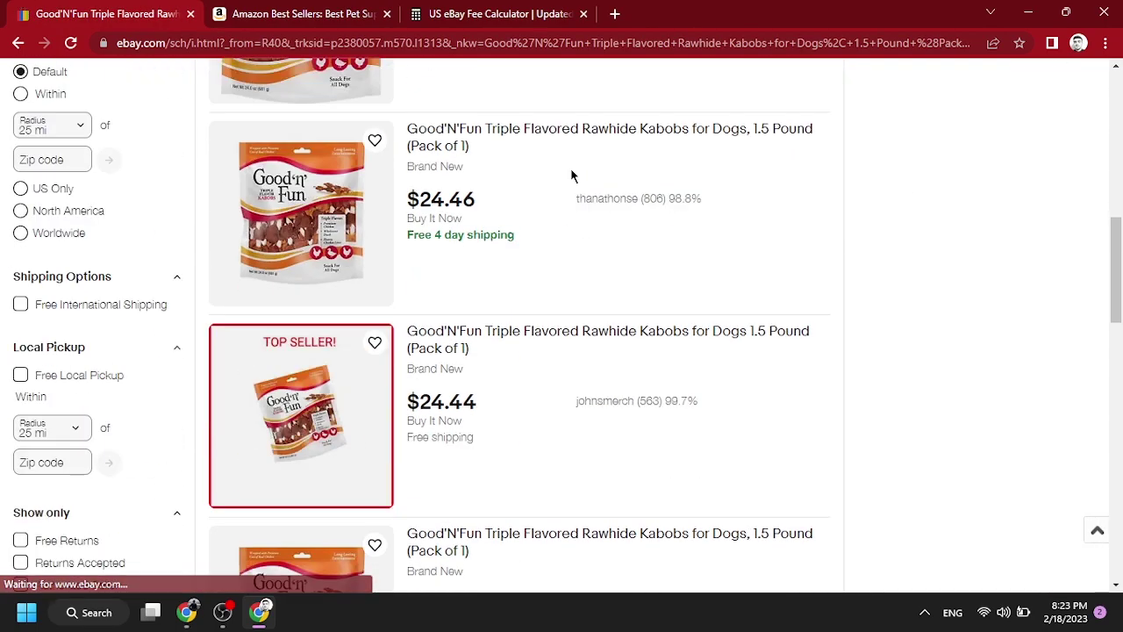
scroll(573, 175, up, 20)
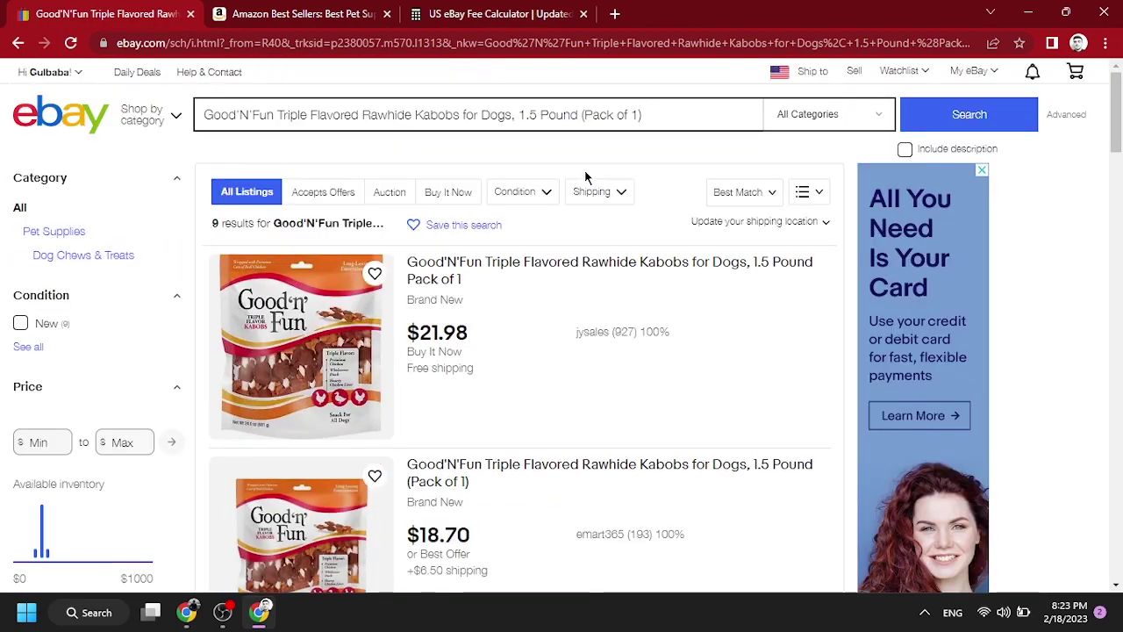
Copy the Benebone Wishbone Dog Chew Toy title from Amazon's Pet Supplies list.
click(301, 13)
scroll(627, 281, down, 3)
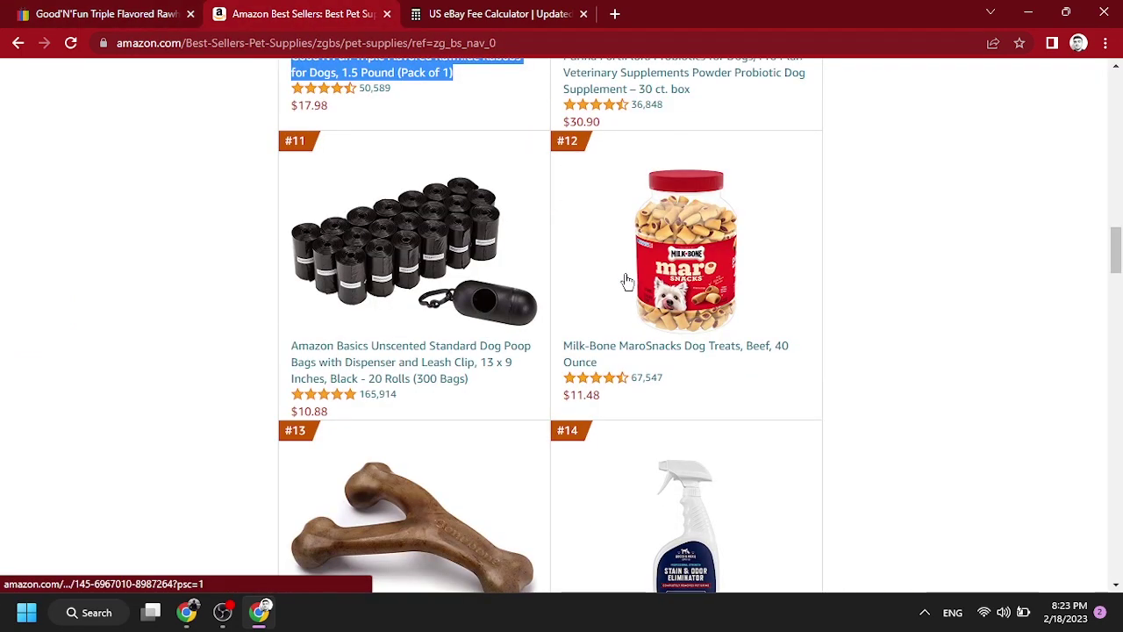
scroll(307, 242, down, 2)
scroll(303, 195, up, 1)
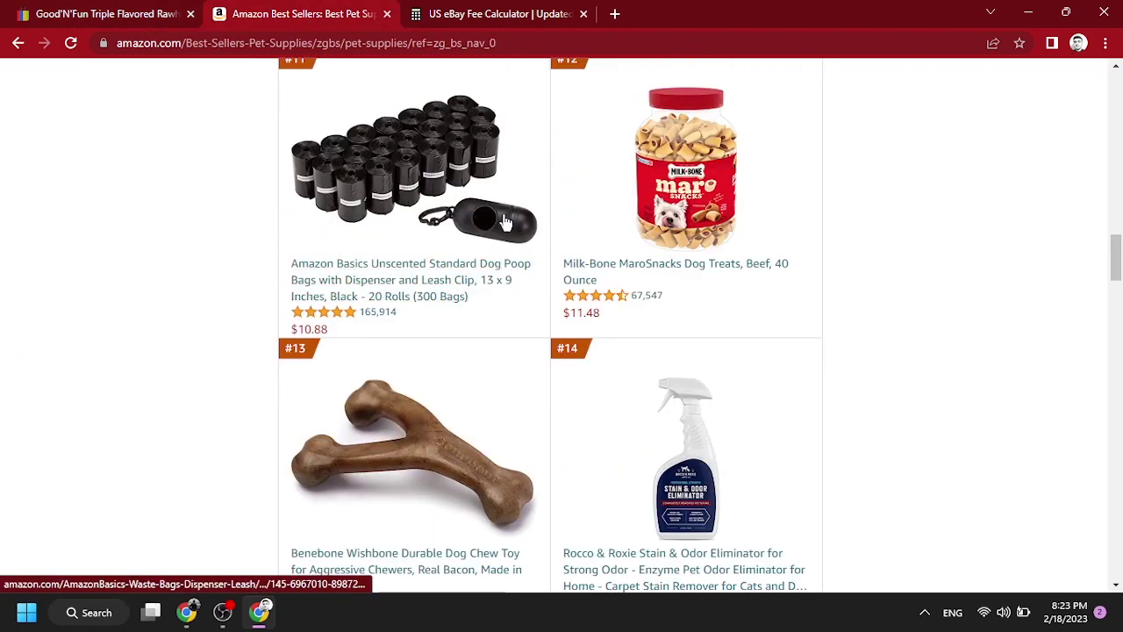
scroll(298, 263, down, 4)
drag(291, 306, 381, 343)
key(ctrl+c)
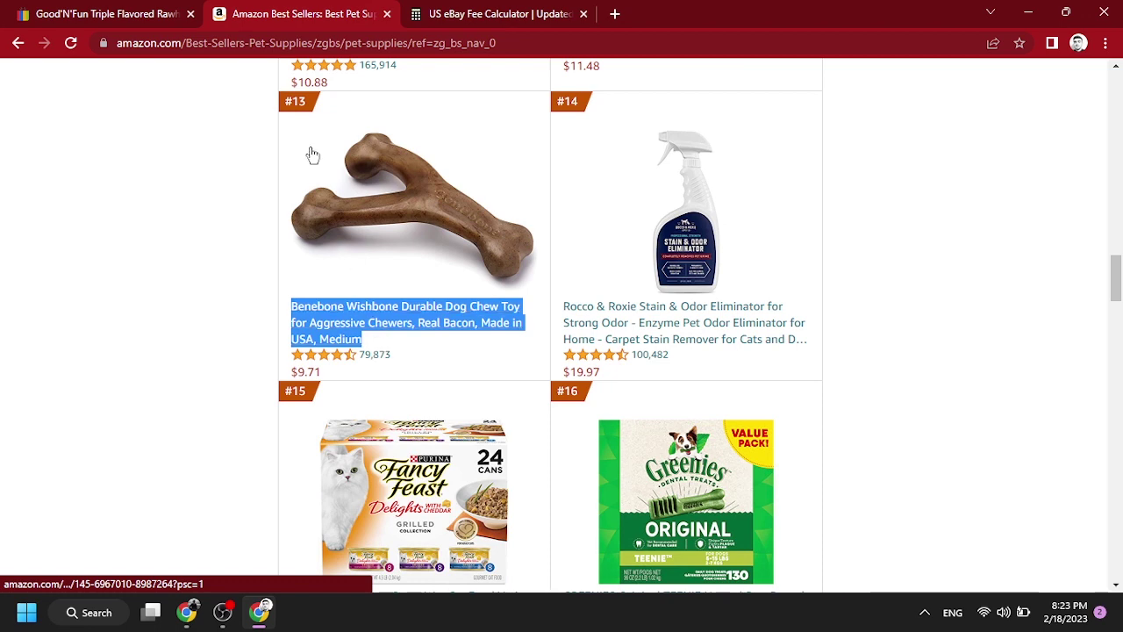
Search eBay for the Benebone title and open the US $15.06 listing in a new tab.
click(173, 10)
triple_click(358, 119)
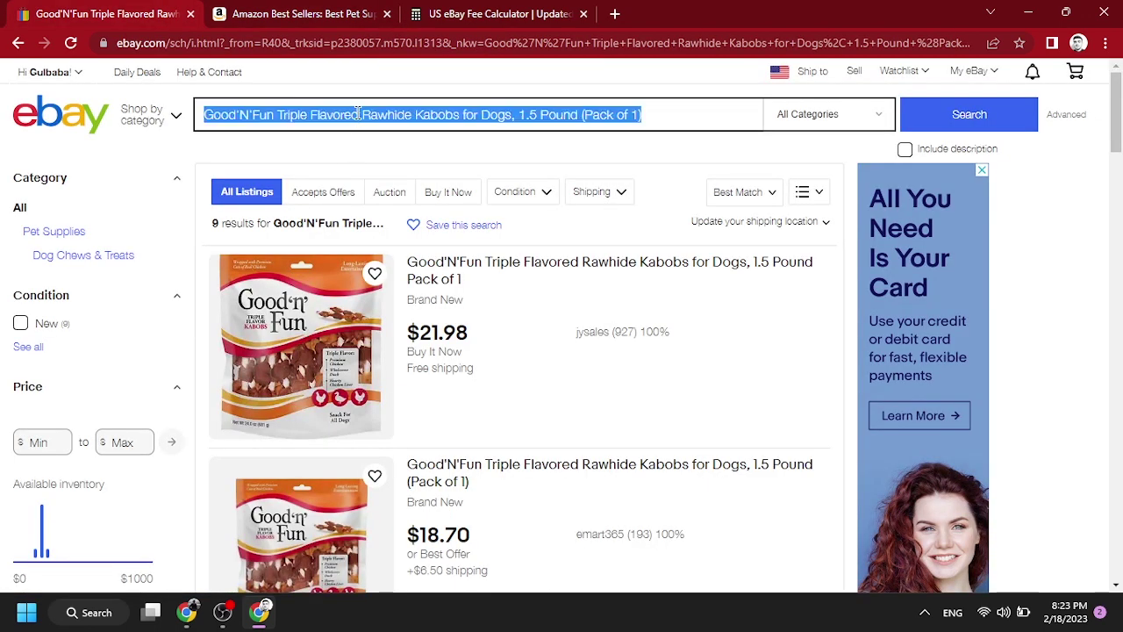
key(ctrl+v)
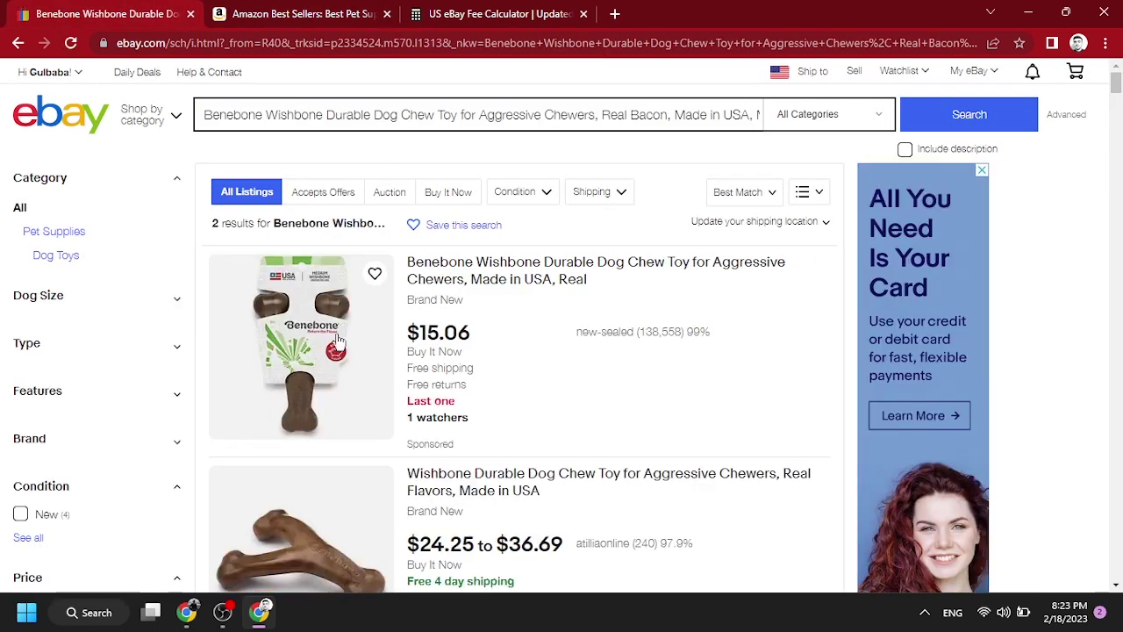
click(339, 342)
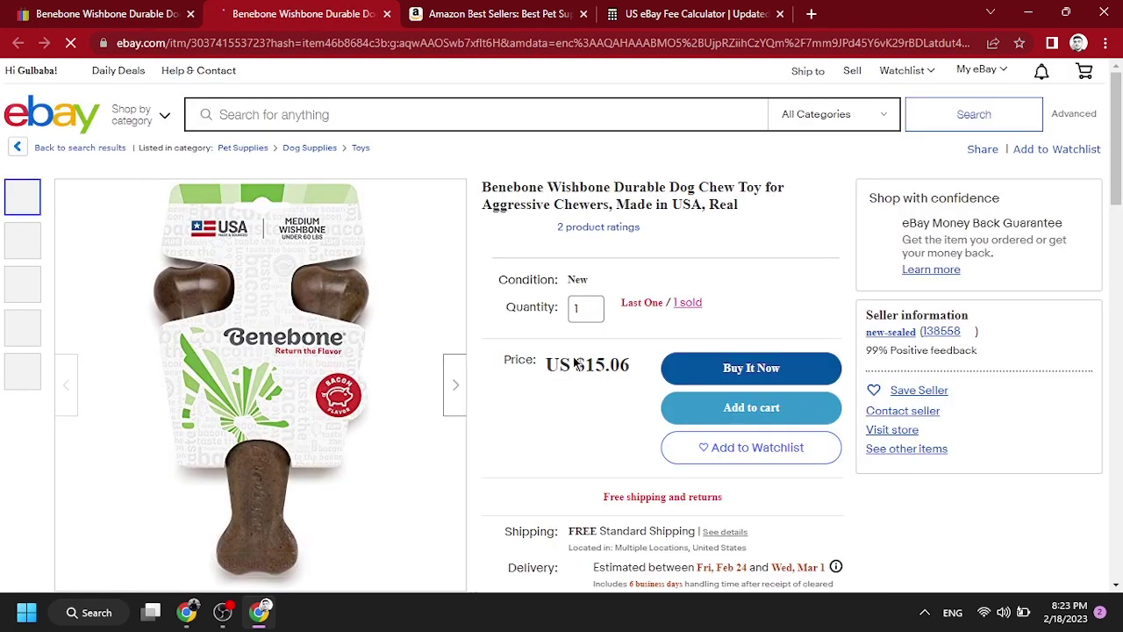
click(471, 8)
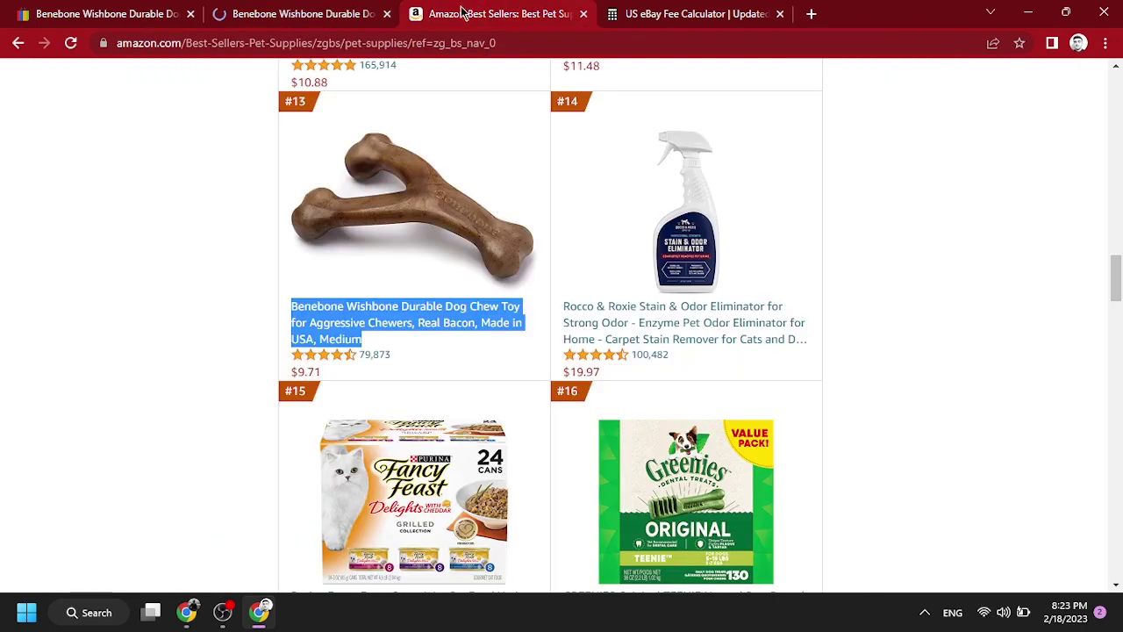
Review the Benebone listing's purchase history: one sale at US $13.91 on 12 Dec 2020.
click(283, 10)
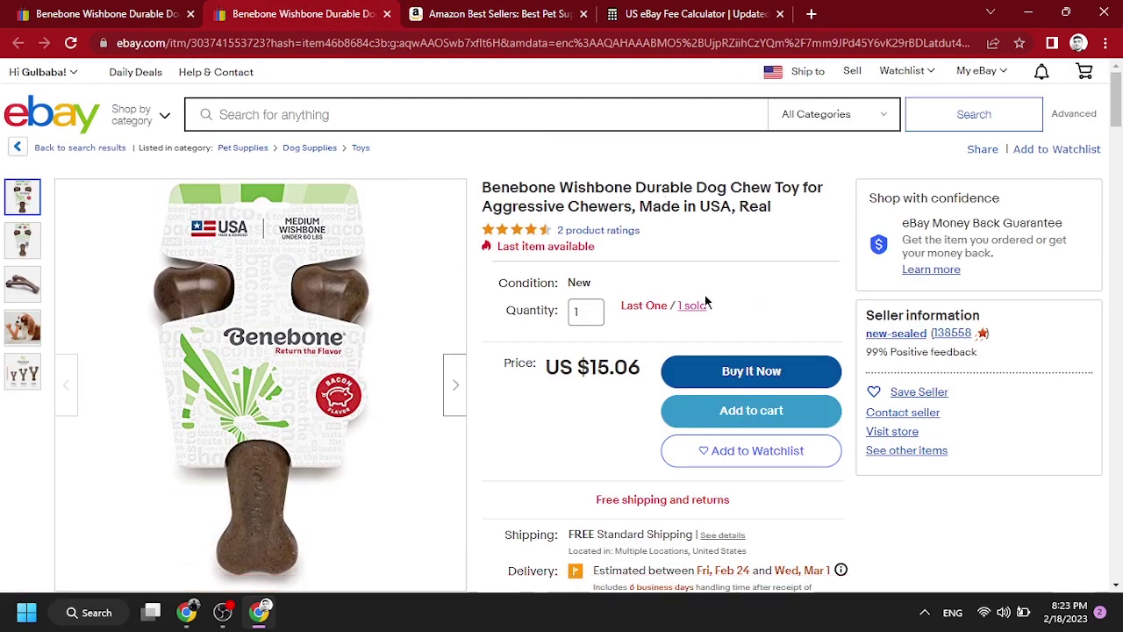
click(692, 397)
scroll(719, 289, down, 4)
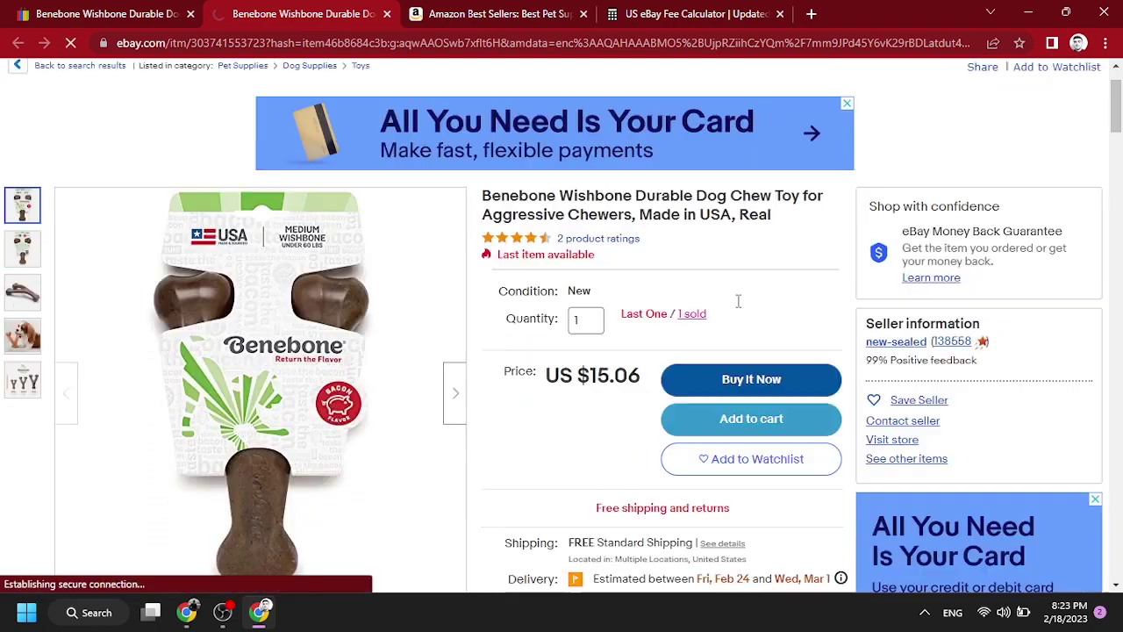
scroll(718, 274, down, 2)
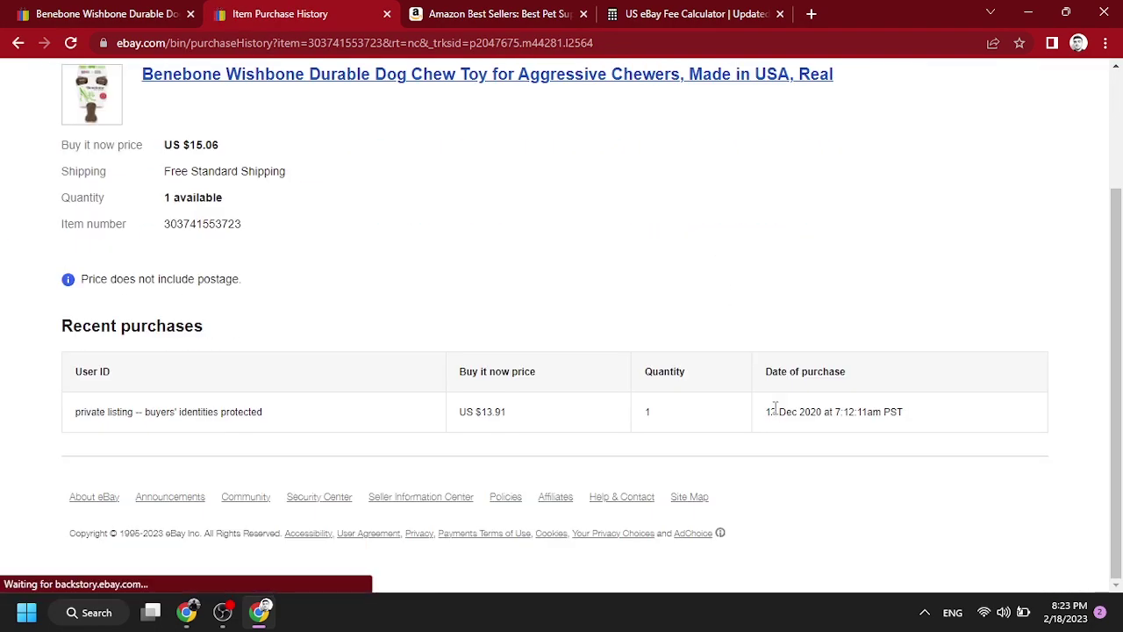
drag(765, 412, 824, 412)
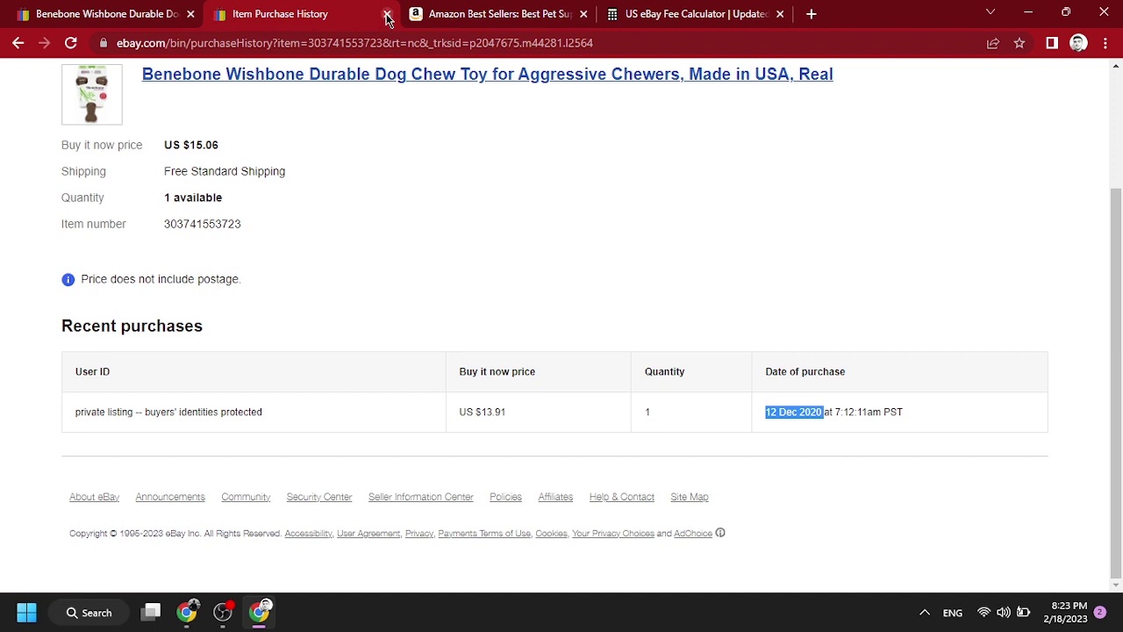
click(387, 14)
click(148, 11)
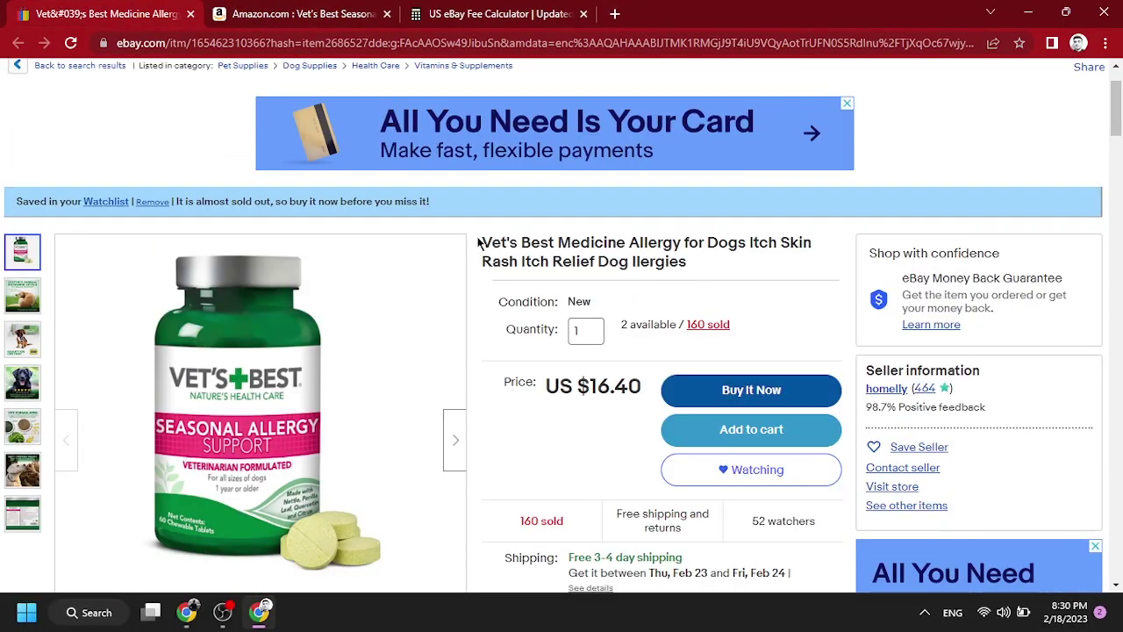
Compare the $16.40 Vet's Best eBay listing title with Amazon's $11.69 product.
drag(478, 244, 748, 270)
click(744, 264)
drag(596, 262, 670, 262)
click(722, 274)
click(297, 13)
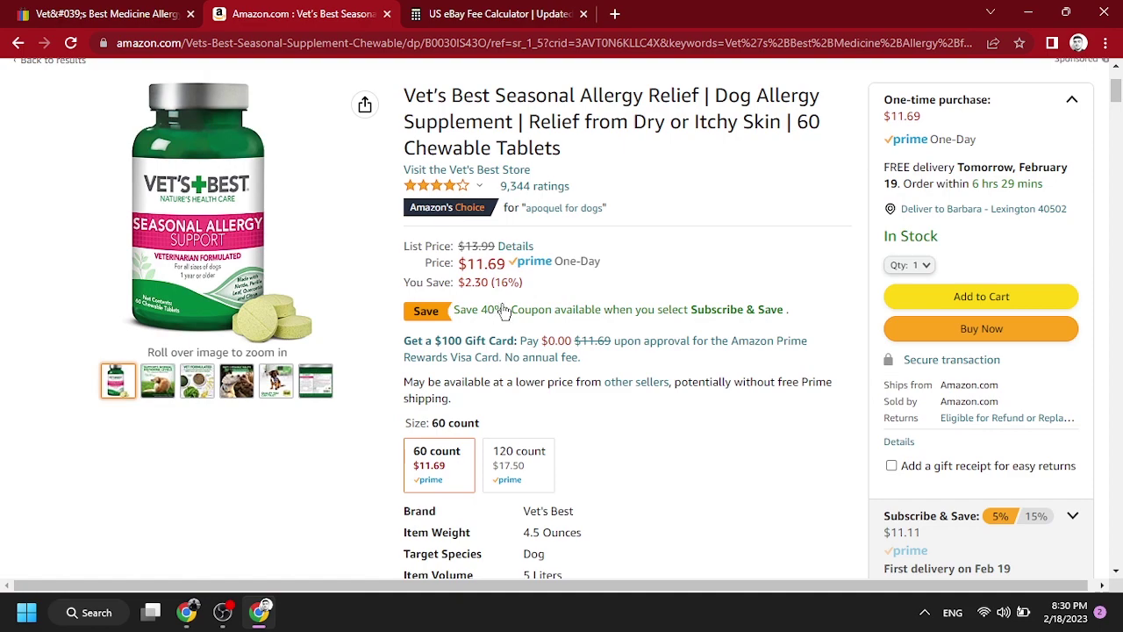
click(66, 7)
Copy the full Vet's Best listing title and search eBay for it.
scroll(582, 255, down, 2)
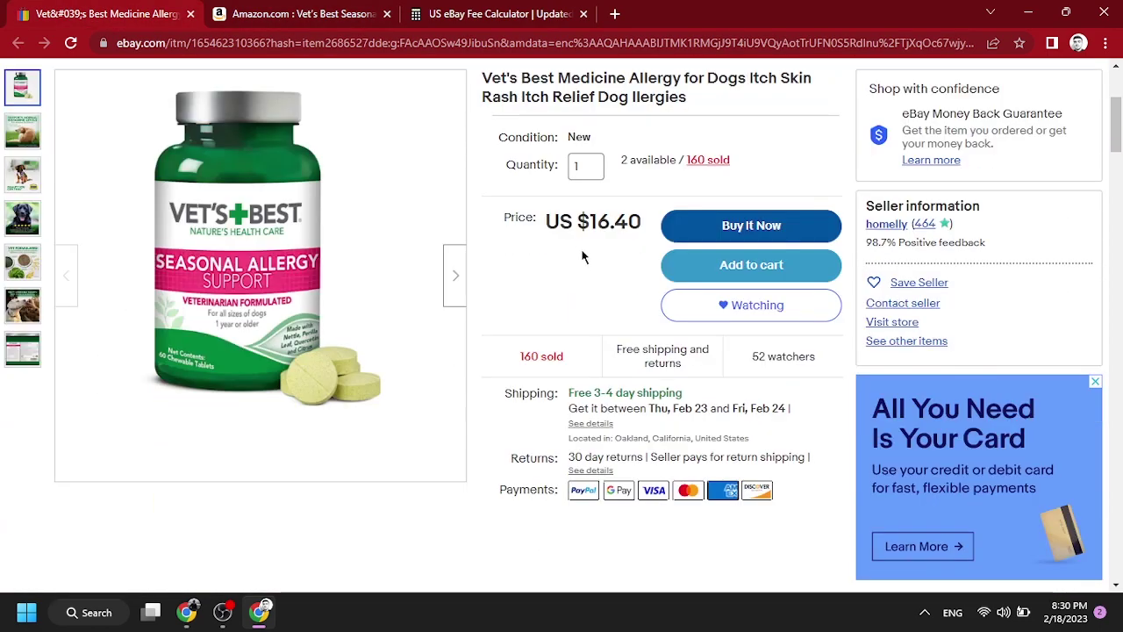
scroll(647, 178, up, 1)
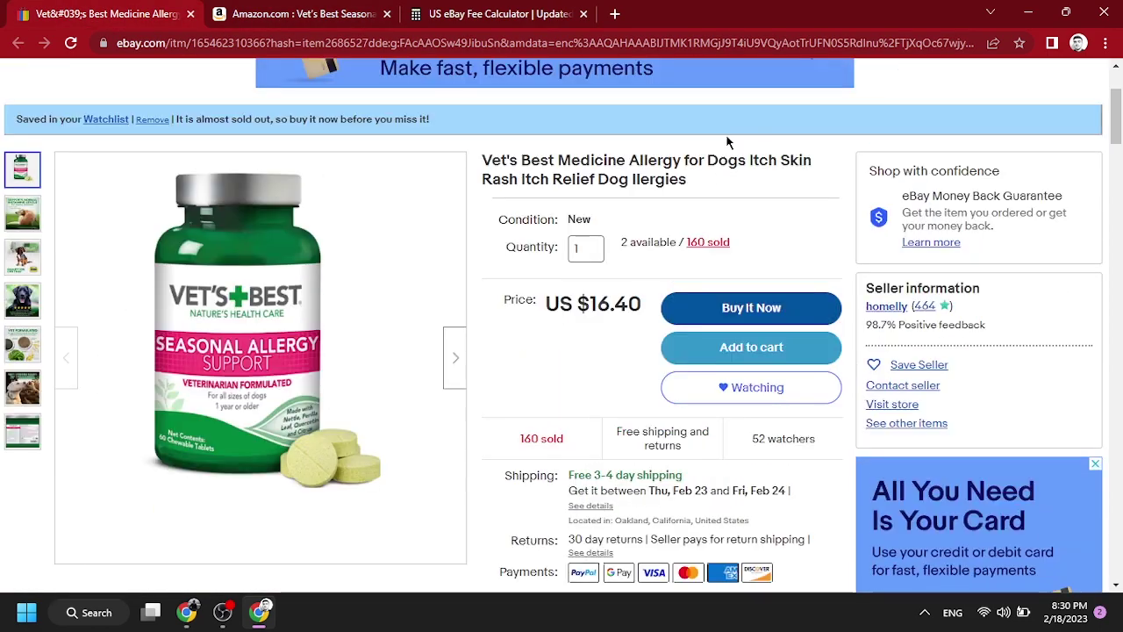
drag(483, 157, 702, 173)
key(ctrl+c)
scroll(468, 104, up, 2)
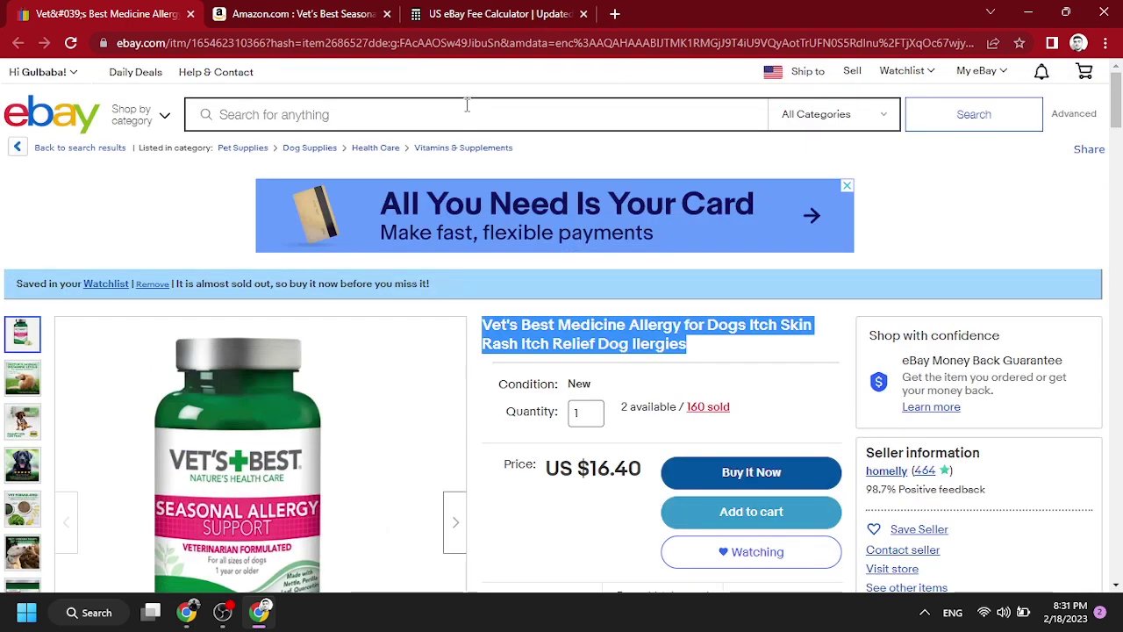
click(451, 114)
key(ctrl+v)
key(Return)
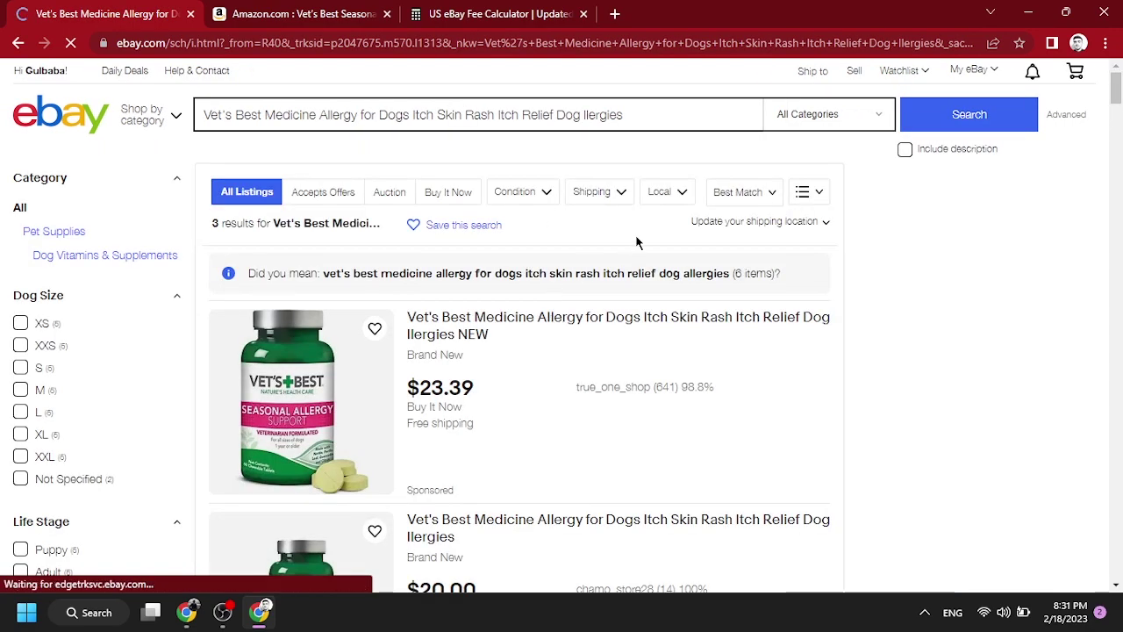
Open the $16.40 Vet's Best allergy listing in a new tab.
scroll(636, 237, down, 2)
scroll(615, 243, down, 10)
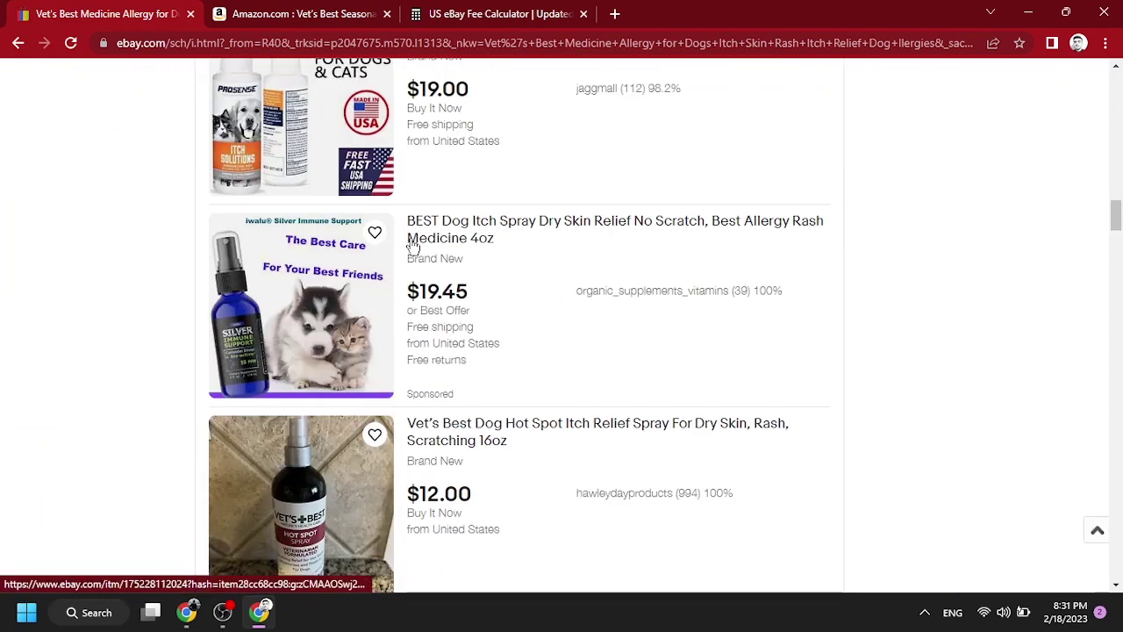
scroll(401, 227, up, 5)
scroll(404, 255, down, 3)
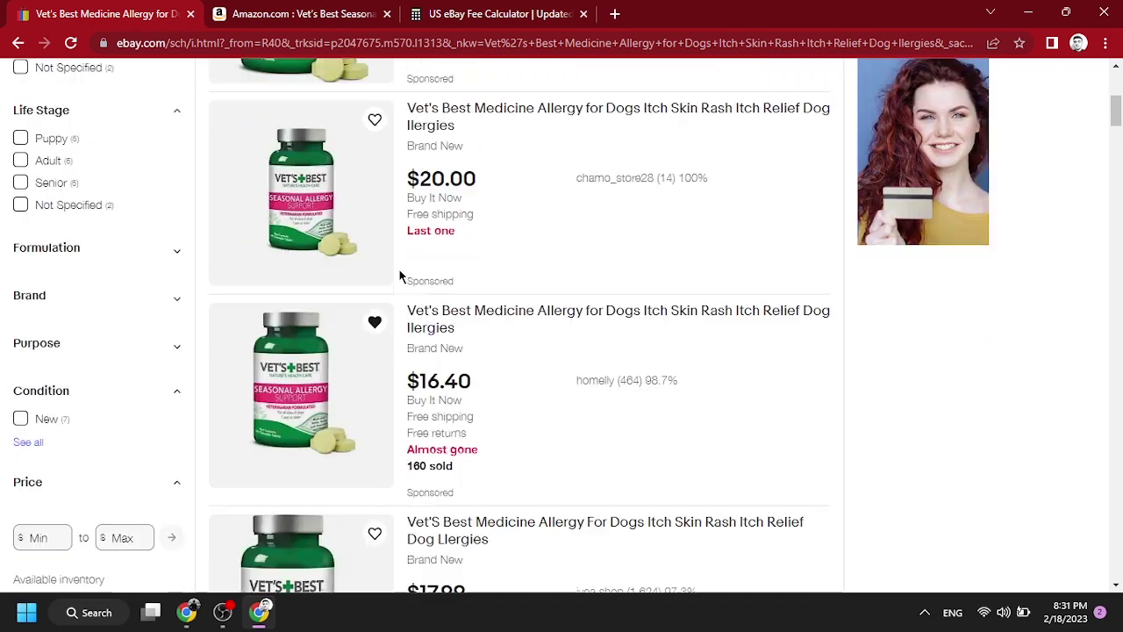
click(327, 365)
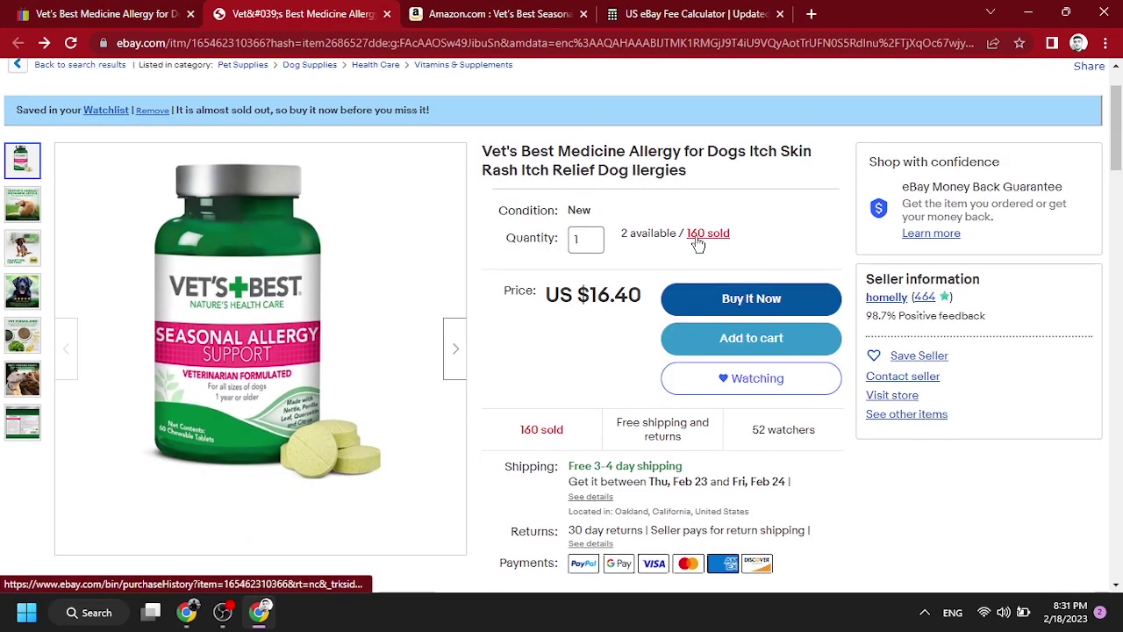
Review the '160 sold' purchase history, showing recent sales at $16.40 and $15.40.
click(699, 244)
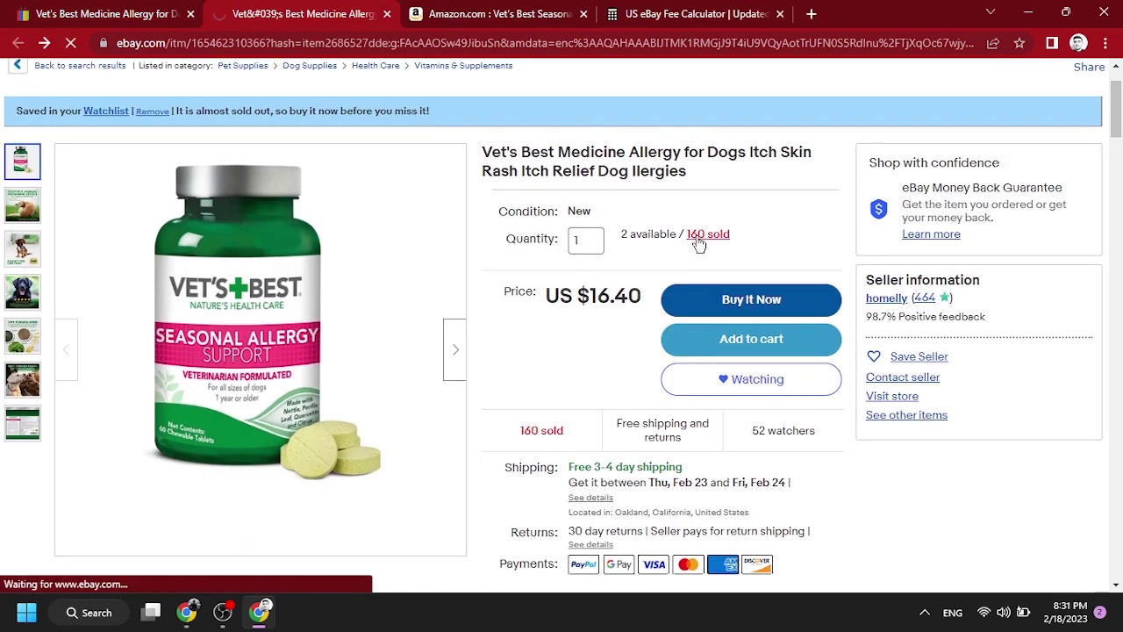
scroll(698, 248, down, 3)
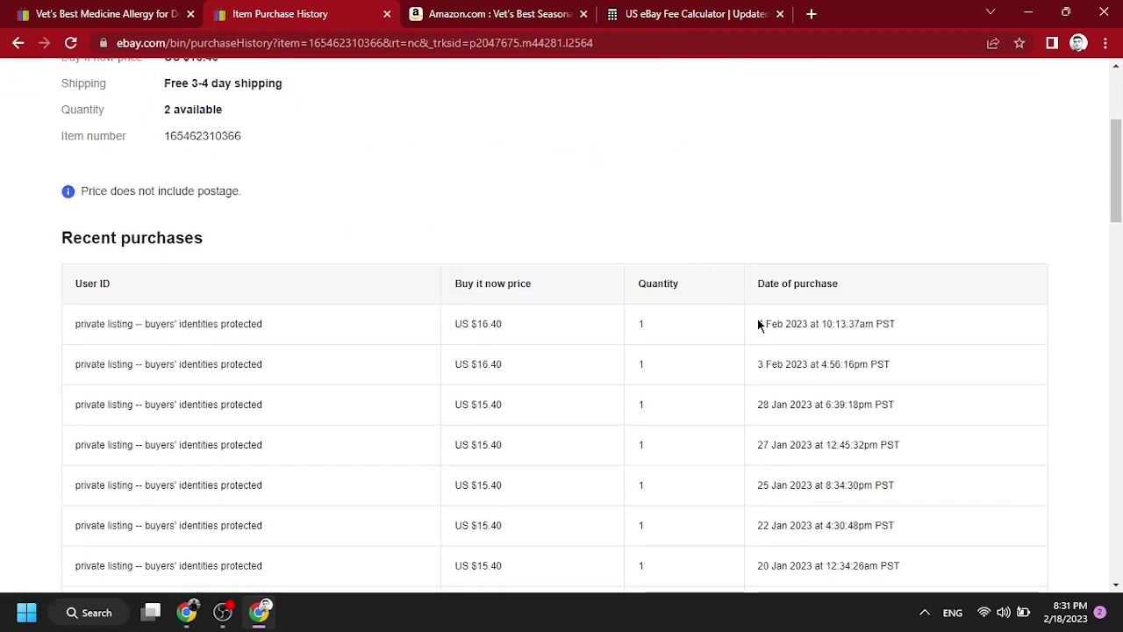
drag(760, 323, 765, 351)
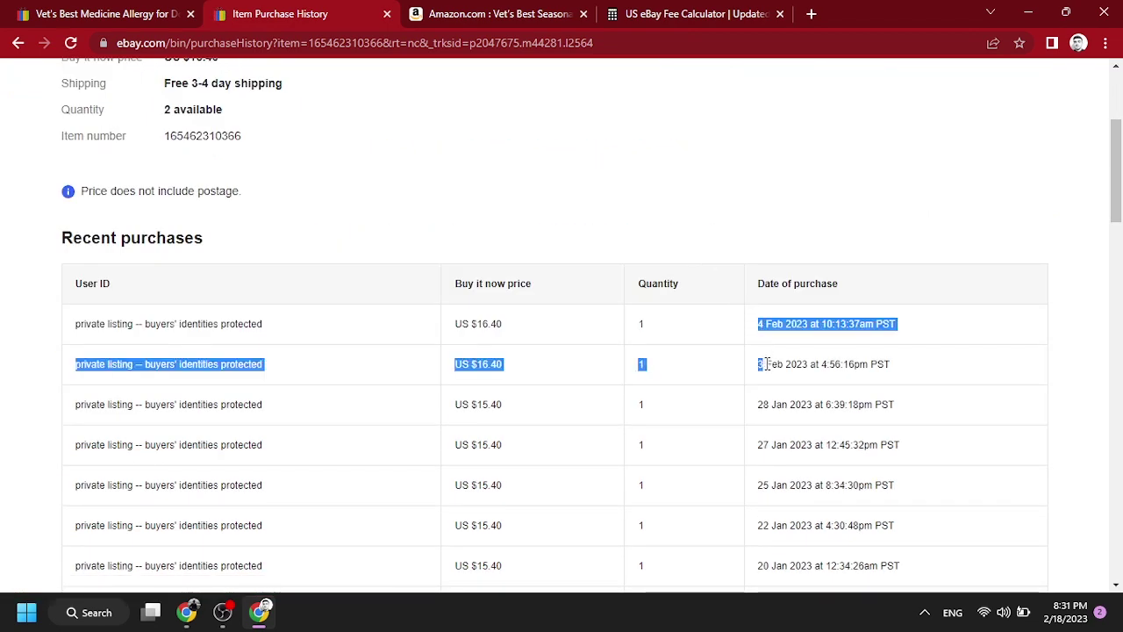
click(767, 363)
scroll(757, 386, down, 4)
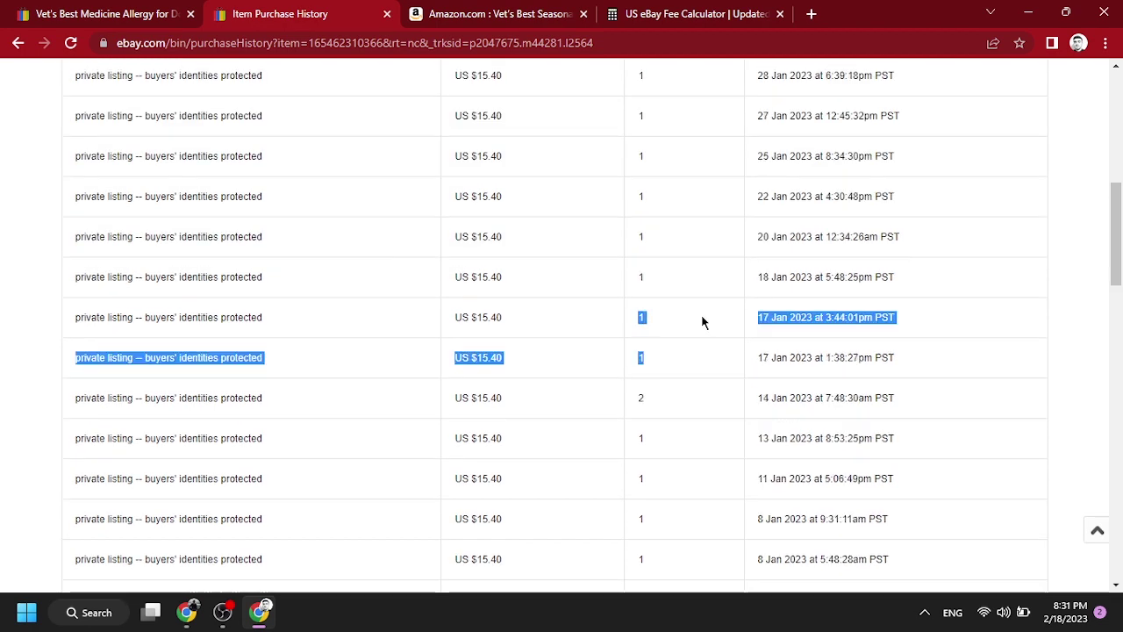
scroll(702, 316, up, 5)
scroll(715, 347, down, 1)
scroll(712, 363, up, 3)
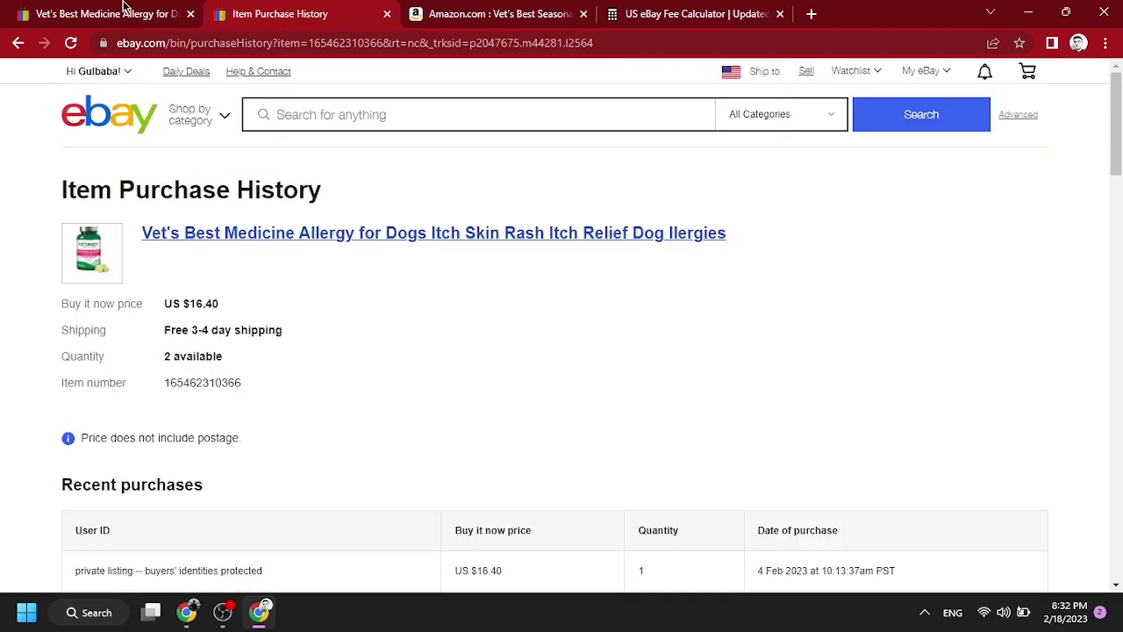
mouse_move(125, 7)
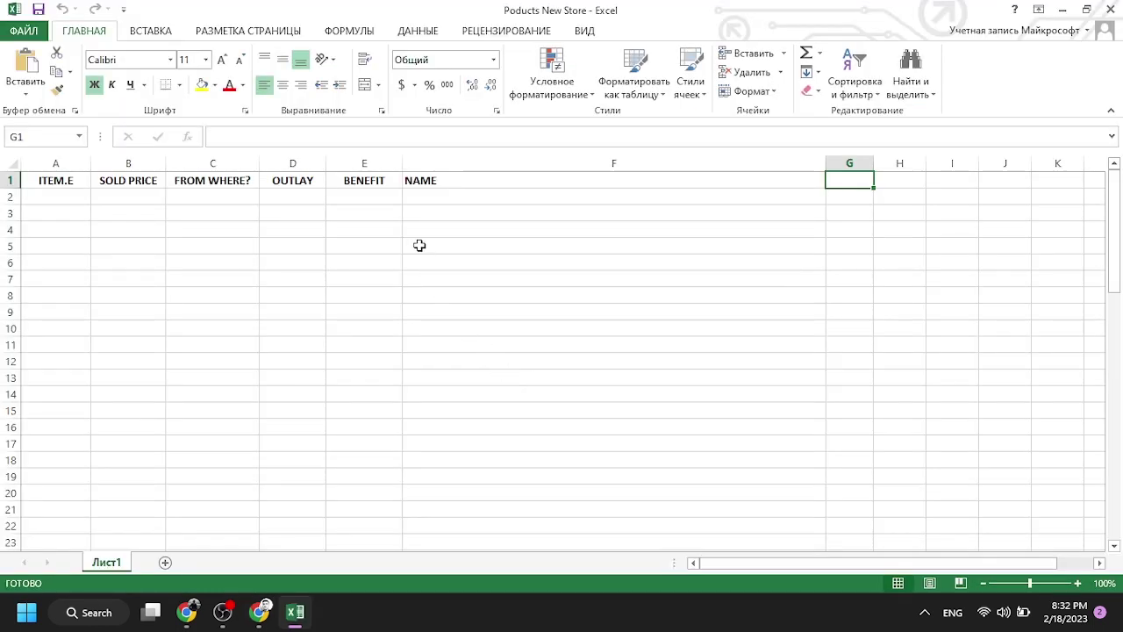
Check the header cells ITEM.E, SOLD PRICE, FROM WHERE?, OUTLAY, BENEFIT and NAME.
click(50, 180)
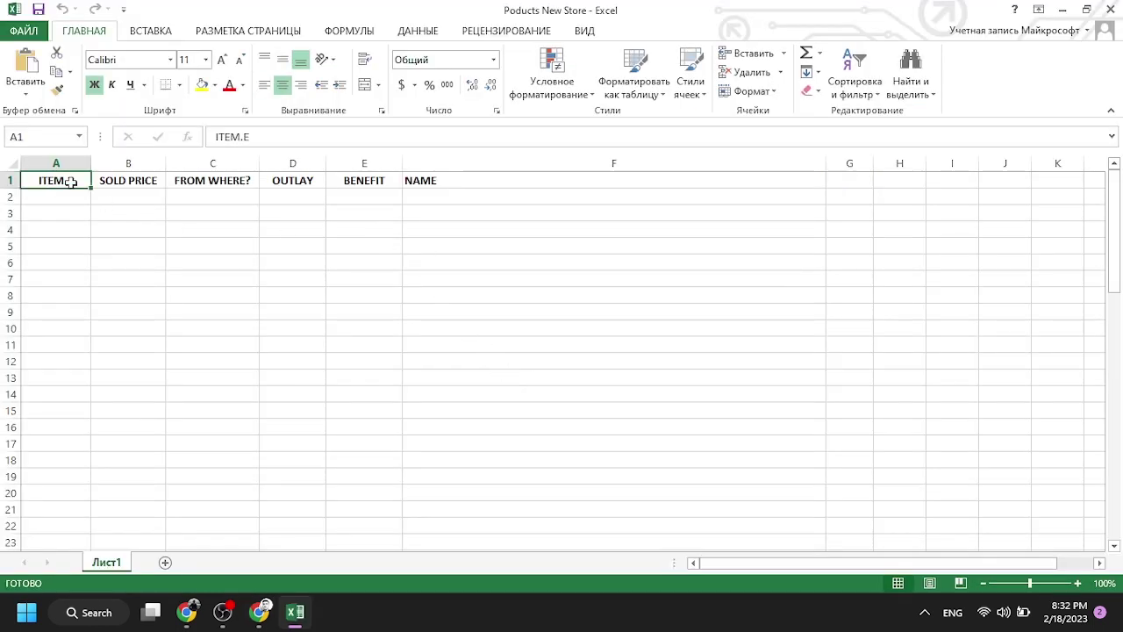
click(129, 180)
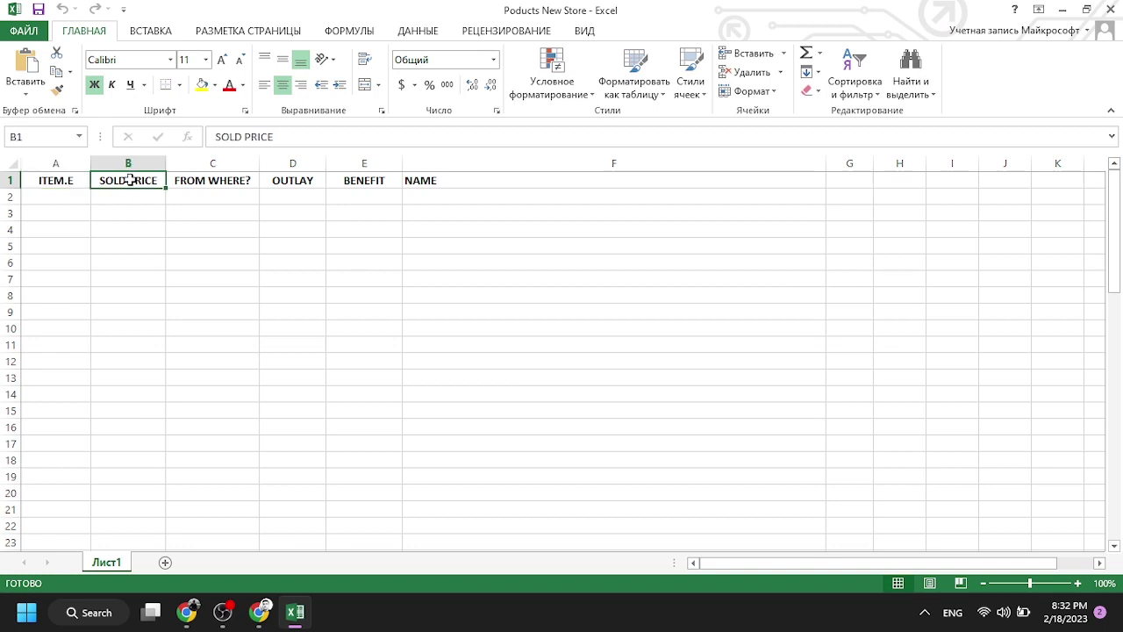
click(219, 180)
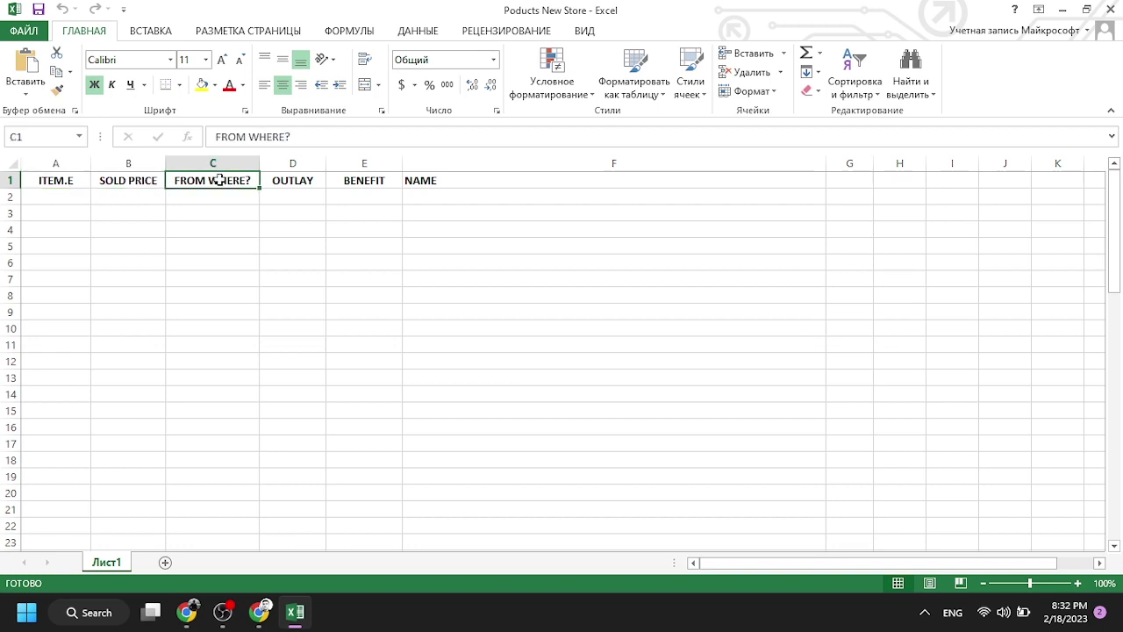
click(281, 181)
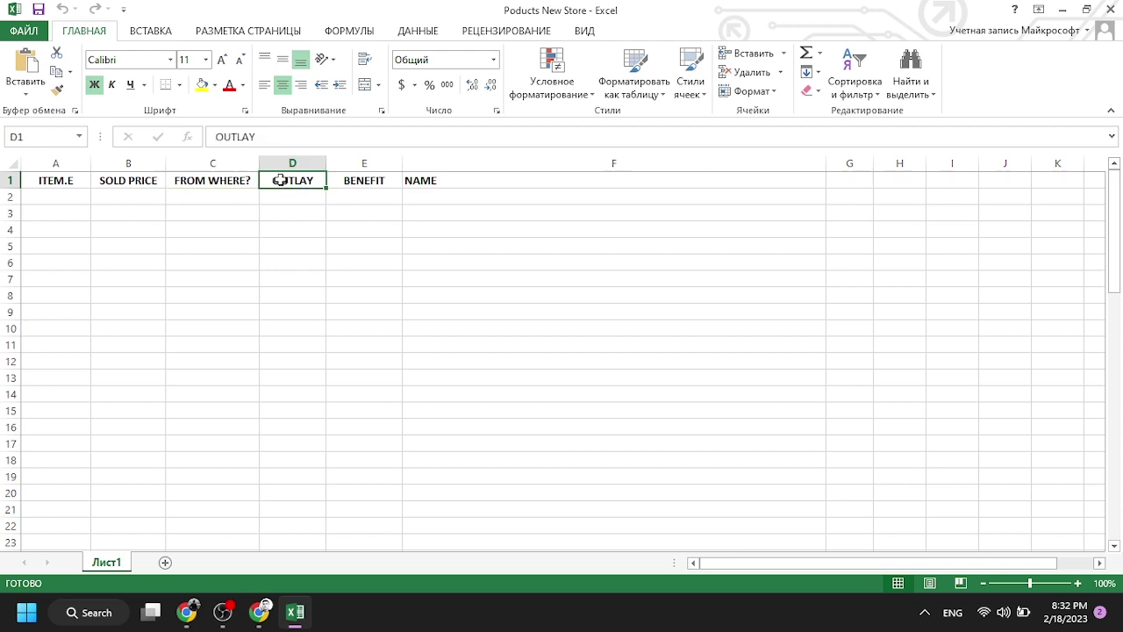
click(375, 182)
click(454, 184)
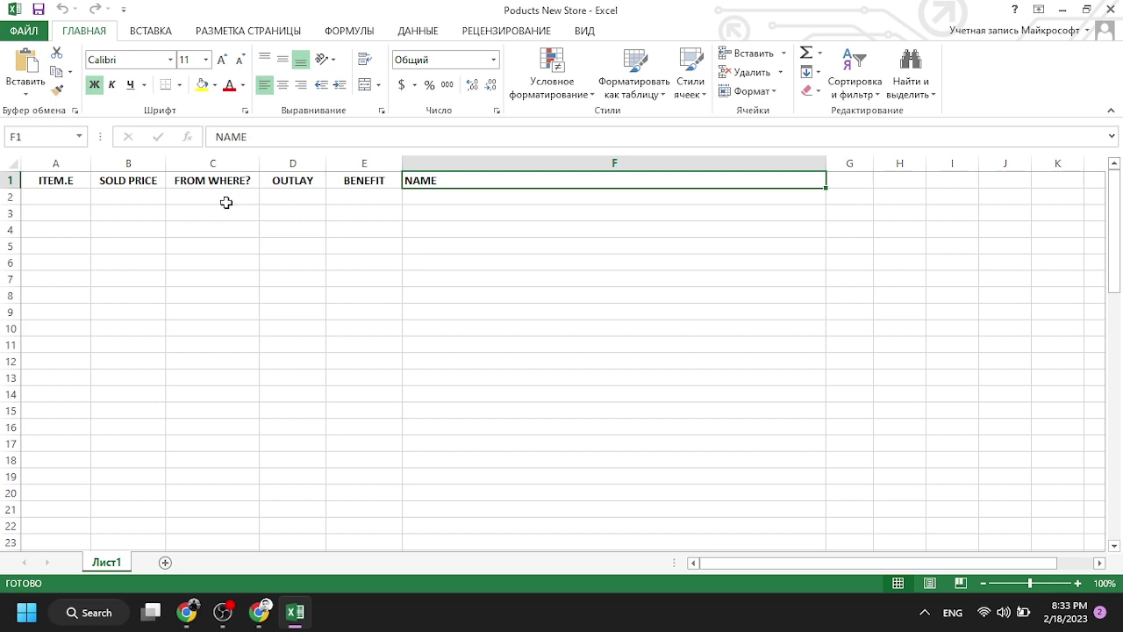
click(297, 214)
click(118, 231)
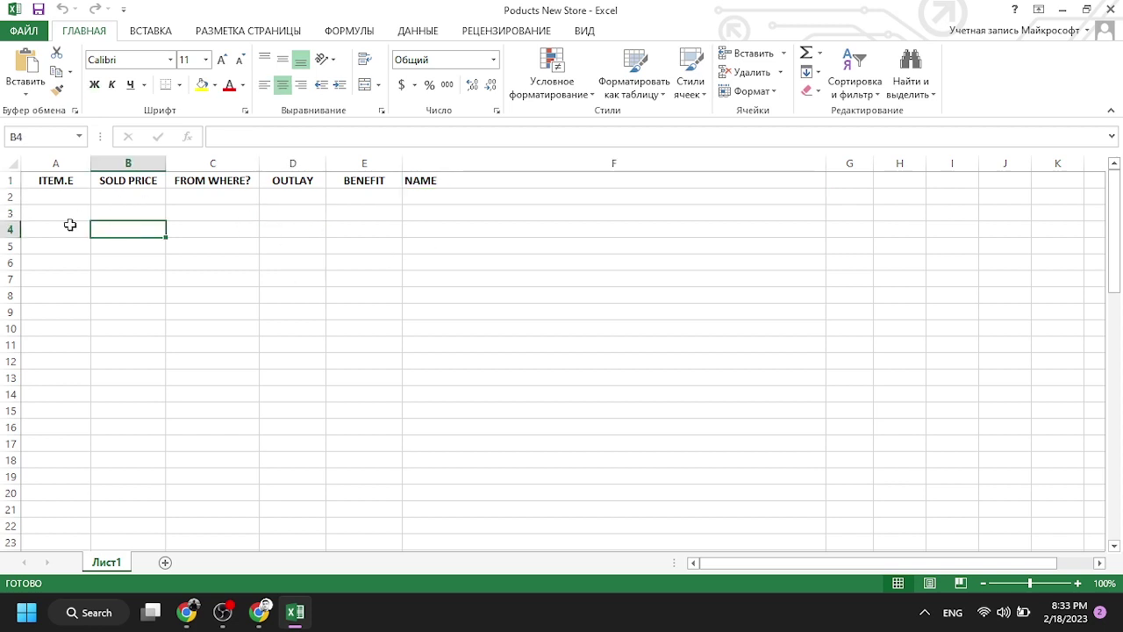
Paste the eBay Vet's Best listing link into cell A2.
click(187, 611)
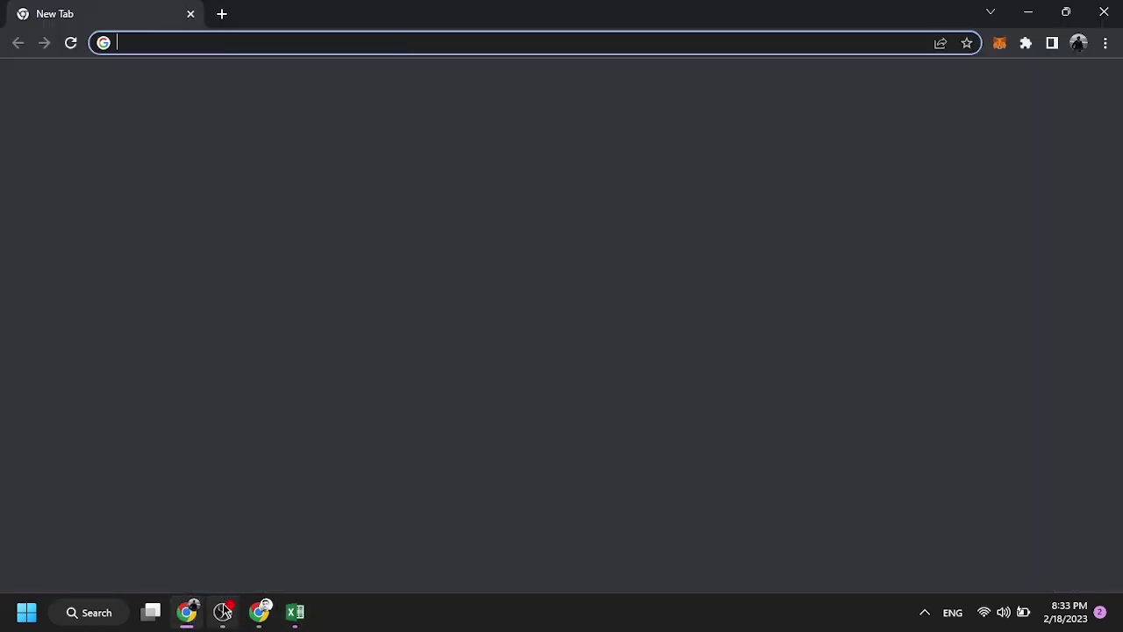
click(187, 612)
click(259, 611)
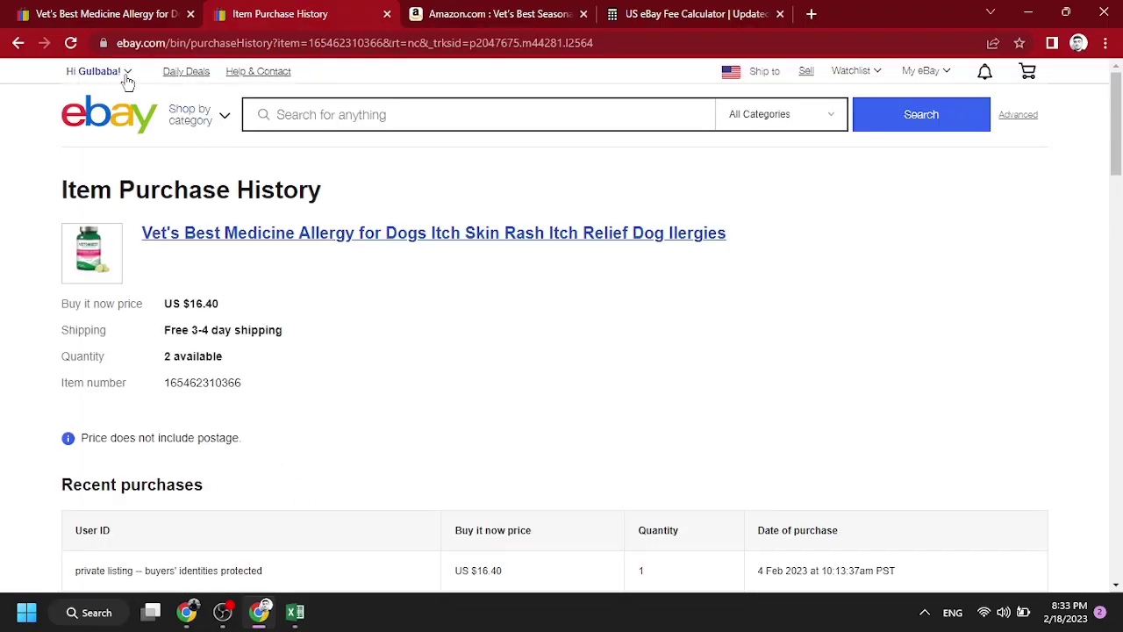
click(18, 43)
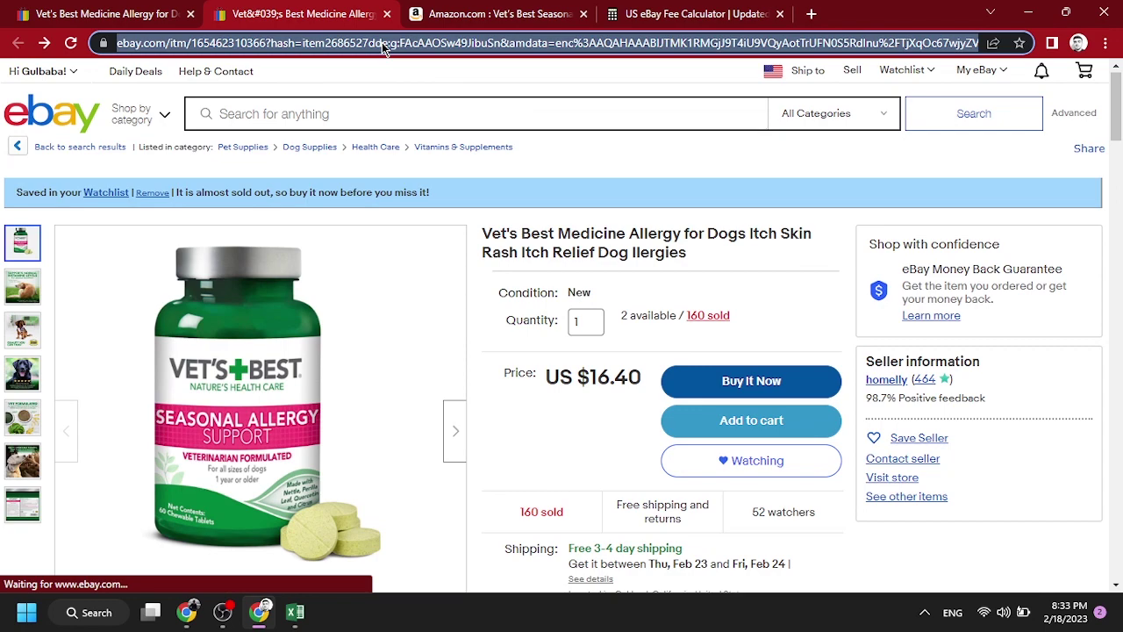
key(alt+Tab)
click(68, 196)
key(ctrl+v)
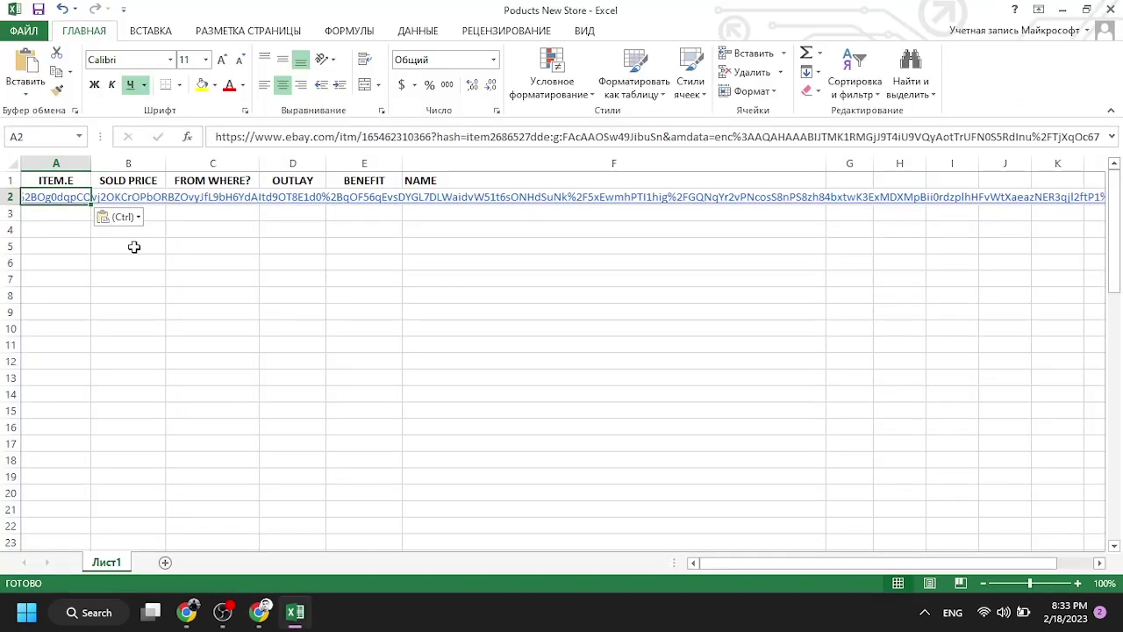
Paste the Amazon product link into cell C2, then select B2 for the sold price.
click(259, 612)
click(431, 10)
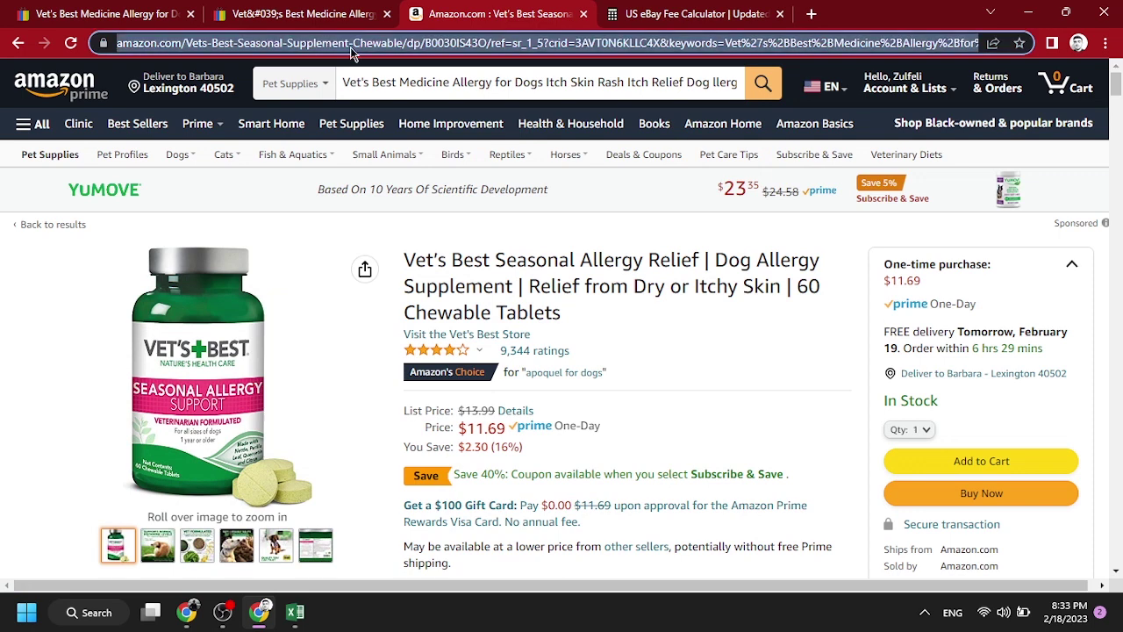
click(295, 612)
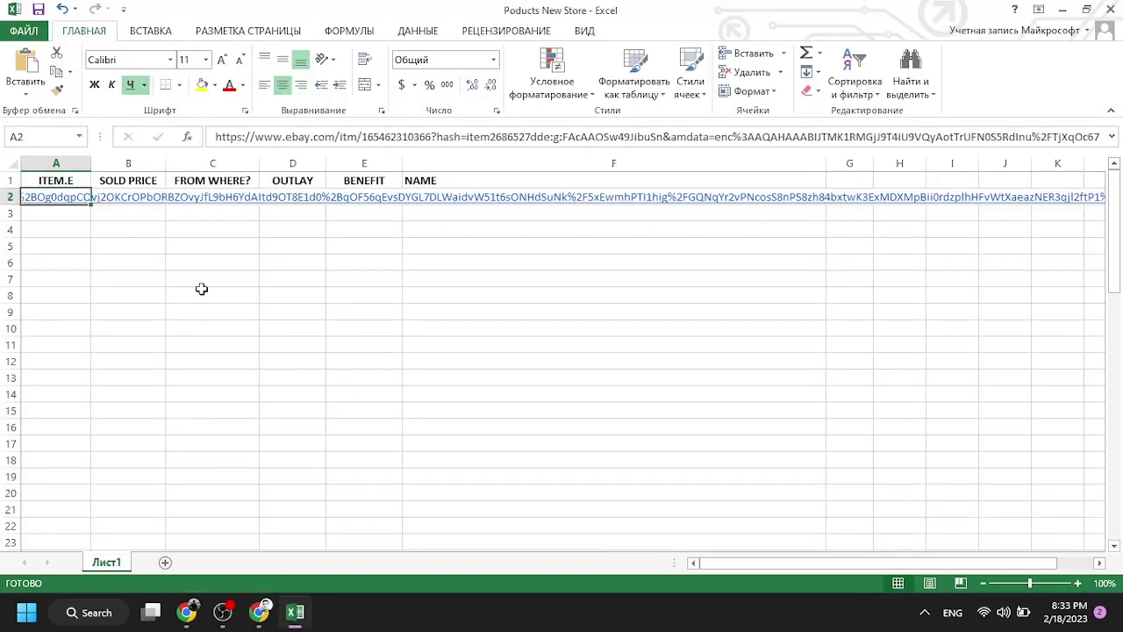
click(204, 195)
key(ctrl+v)
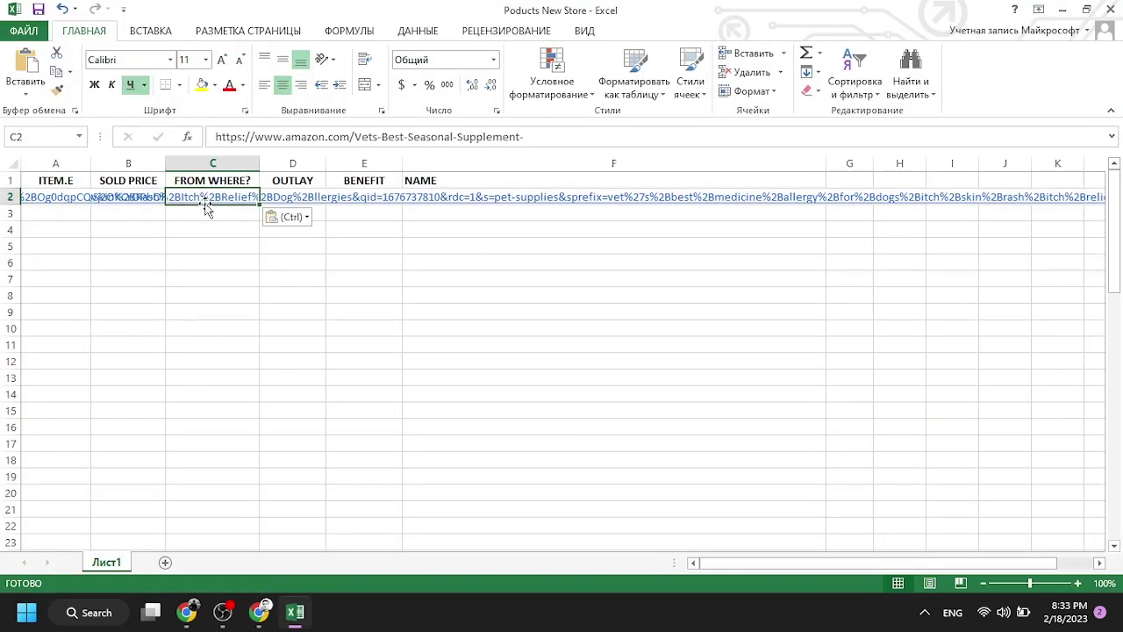
click(219, 218)
click(127, 213)
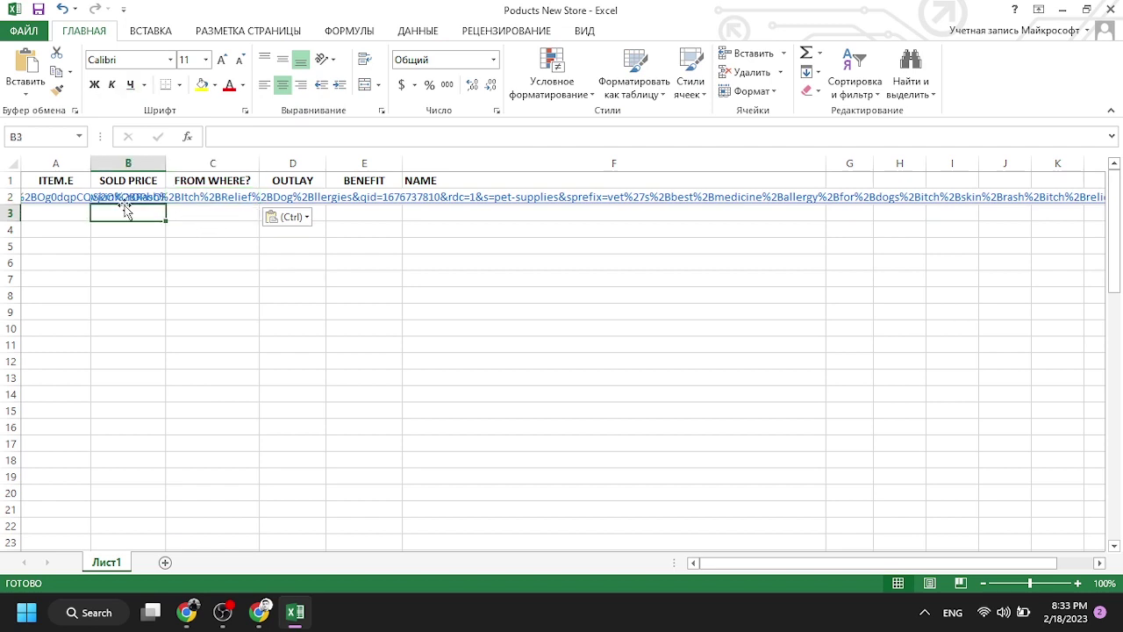
click(126, 198)
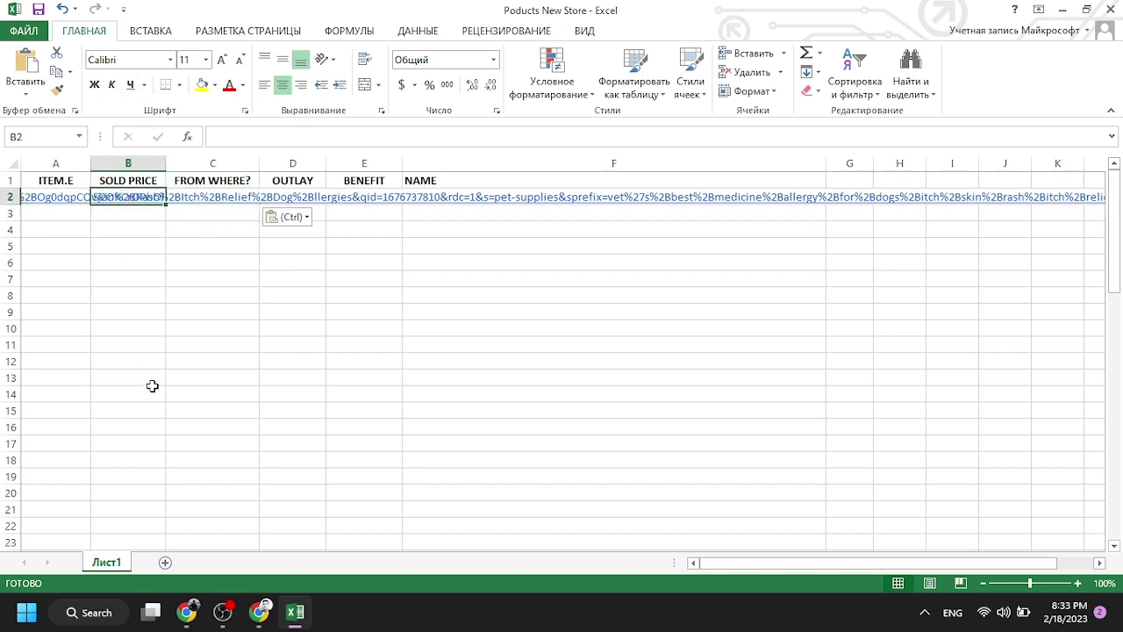
click(259, 612)
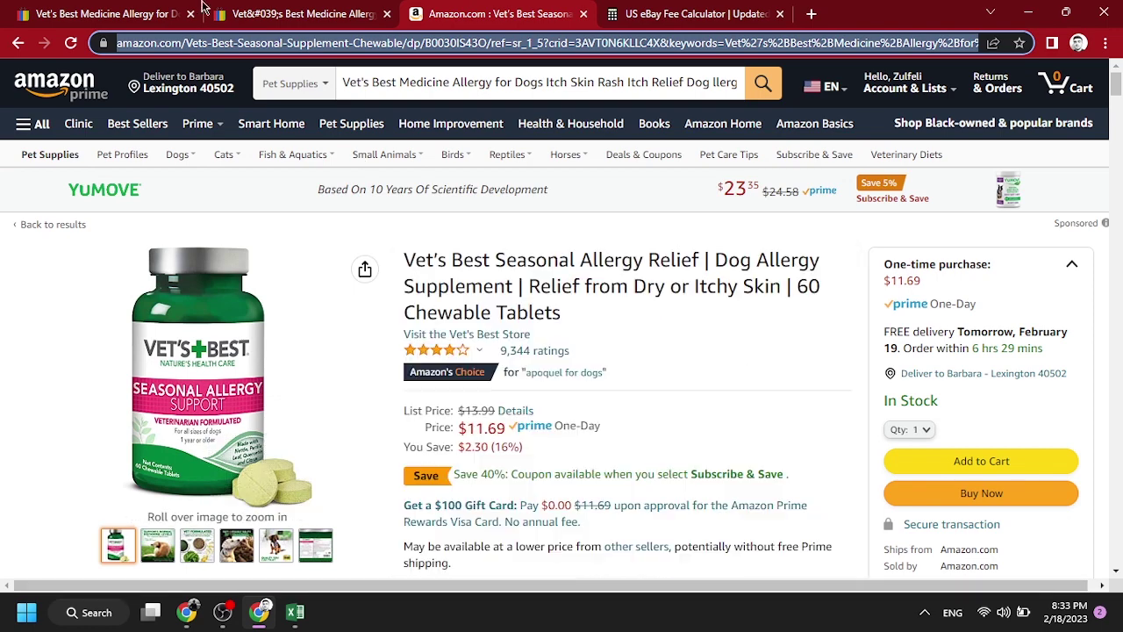
key(ctrl+1)
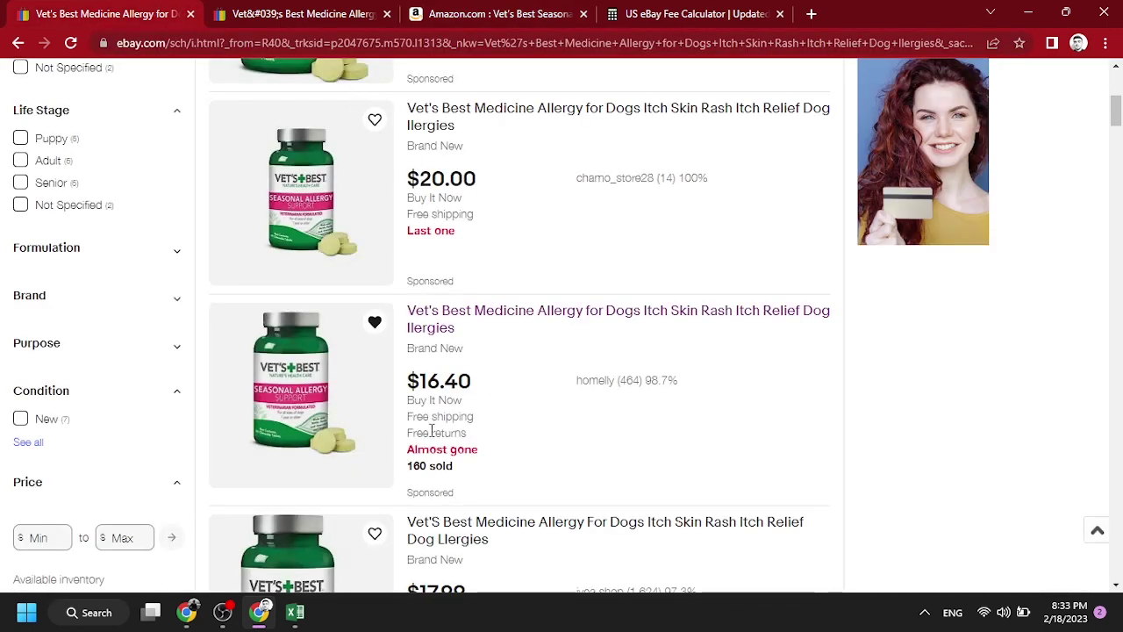
Recheck the $16.40 eBay listing against Amazon's $11.69 Vet's Best Seasonal Allergy page.
scroll(430, 304, down, 1)
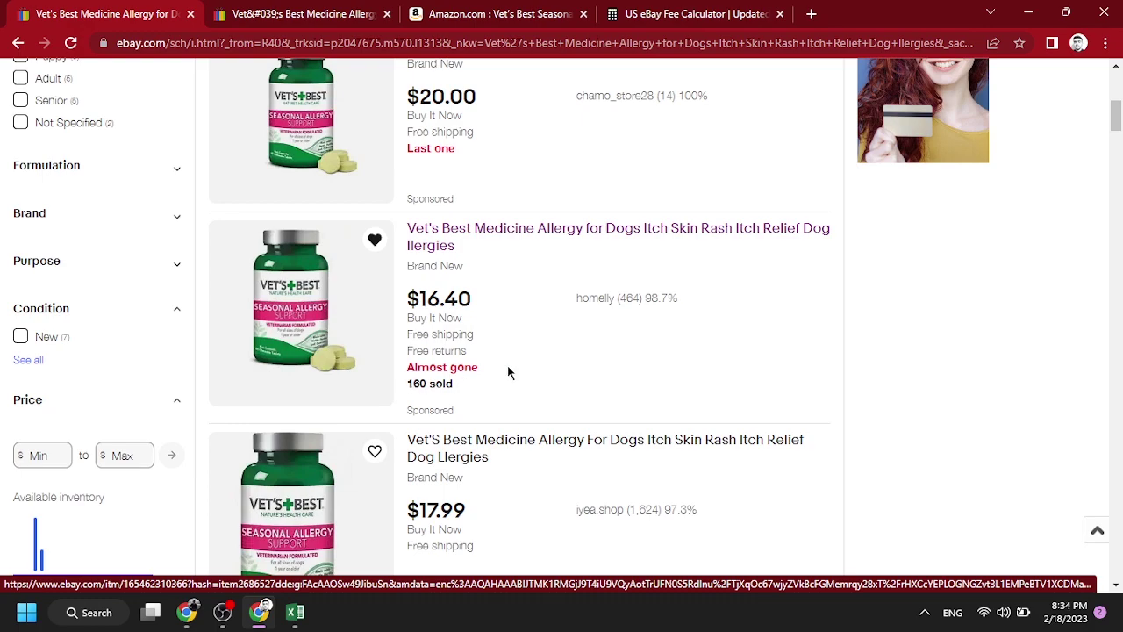
key(ctrl+2)
key(ctrl+3)
click(514, 328)
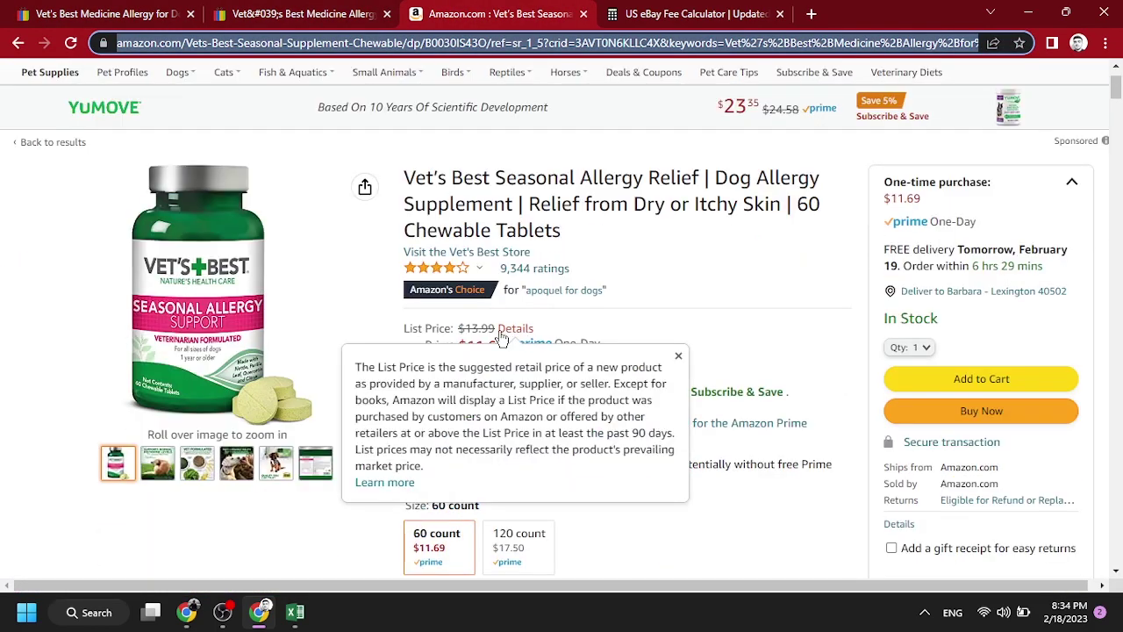
scroll(645, 301, down, 1)
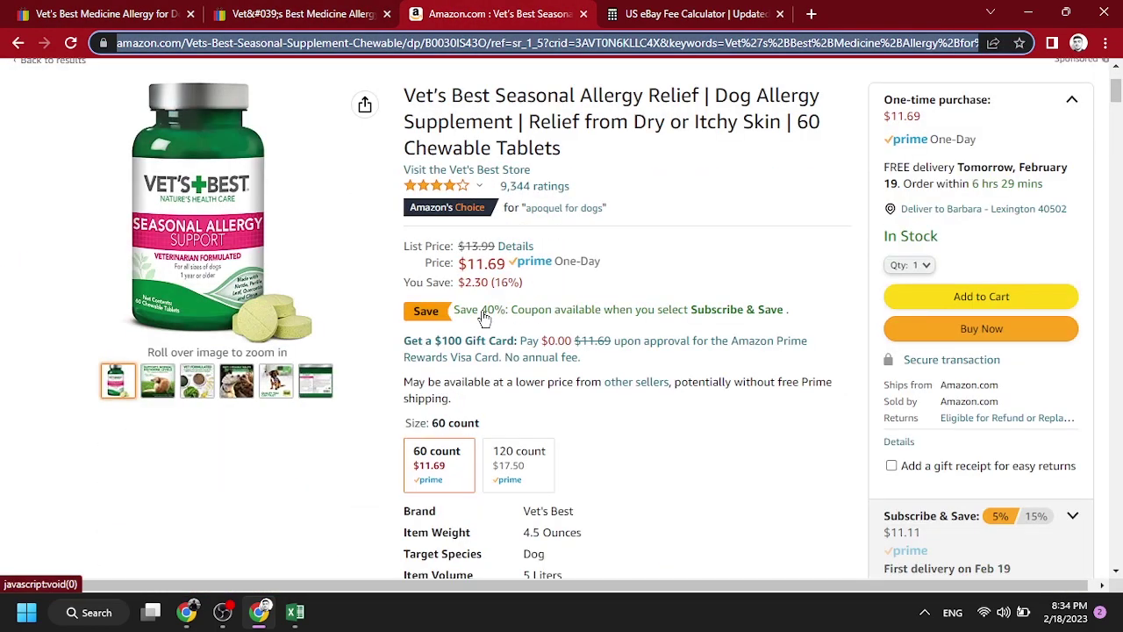
click(160, 9)
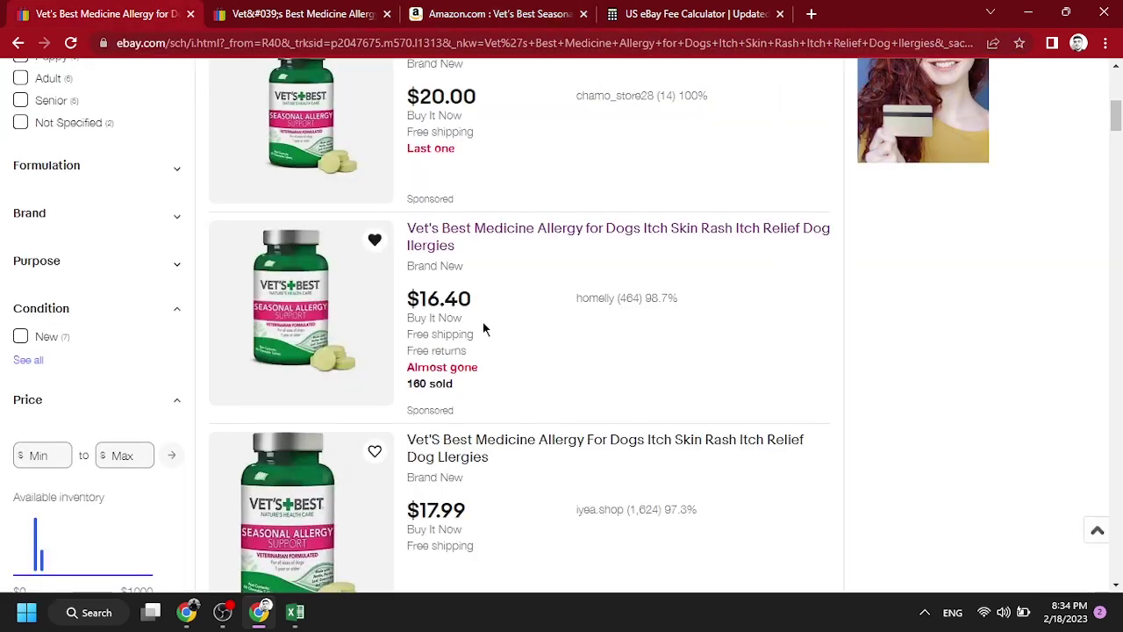
drag(445, 300, 473, 301)
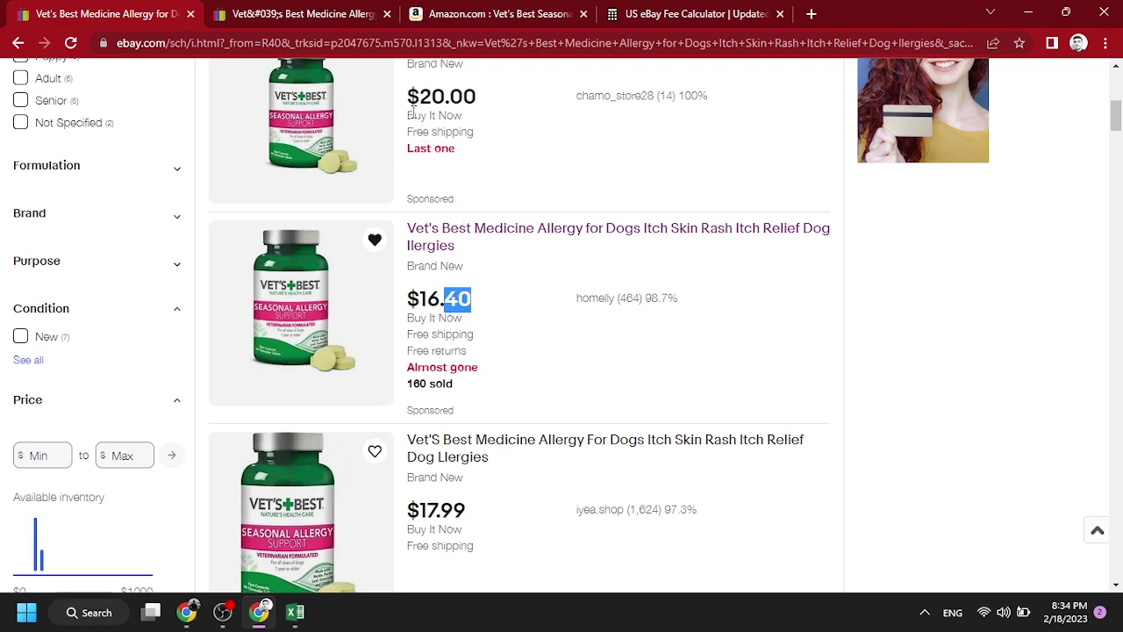
click(315, 10)
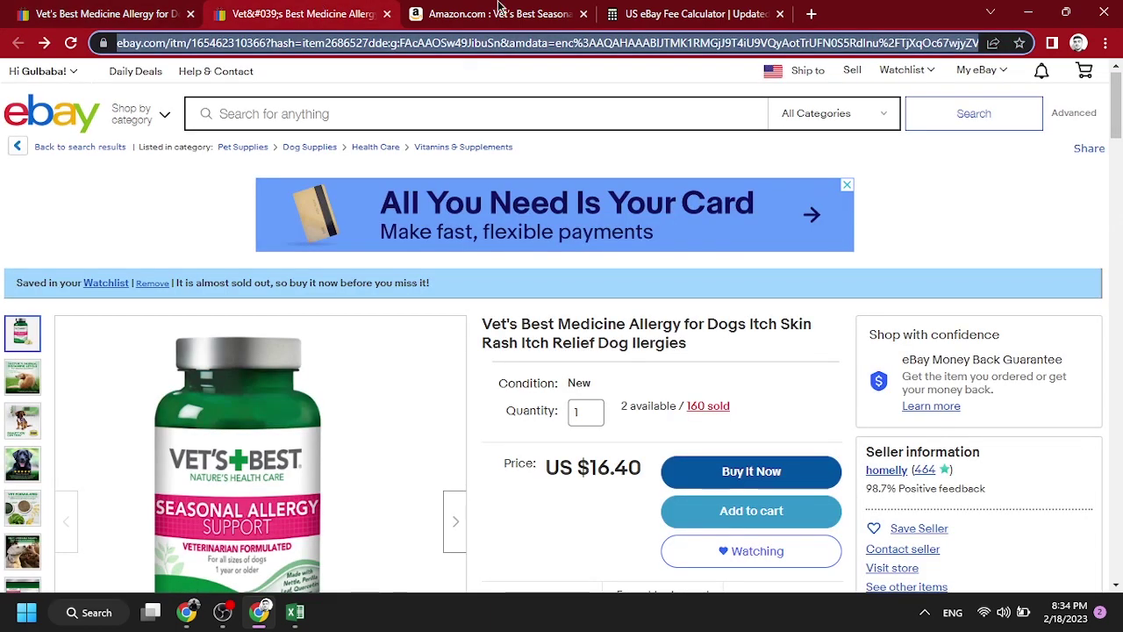
click(504, 11)
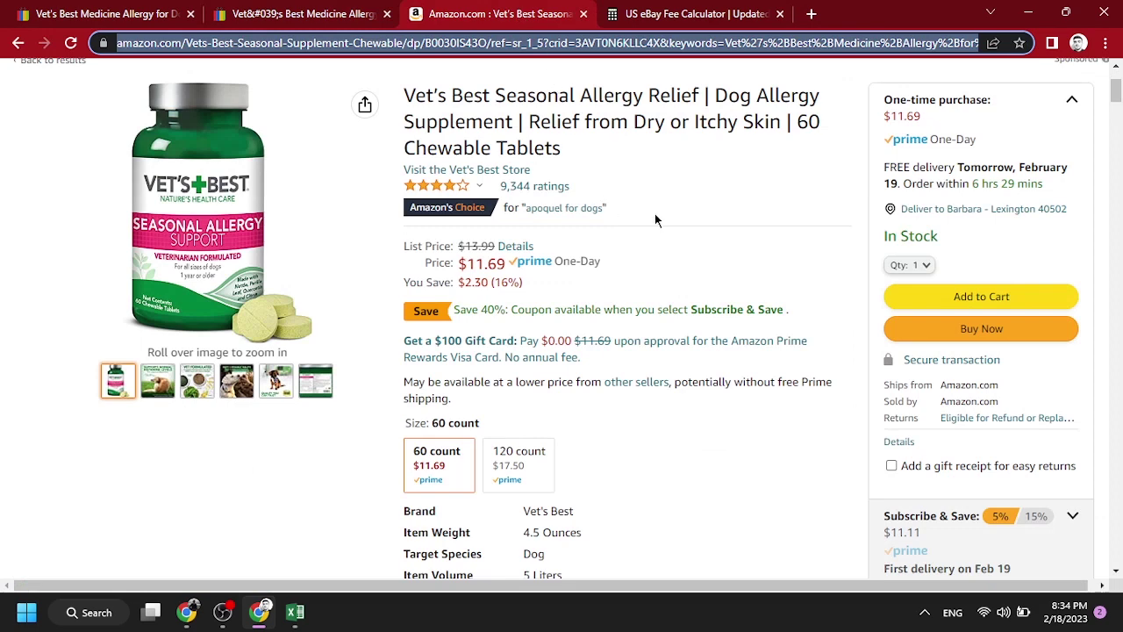
Add the 60-count supplement to cart and check out to a $12.39 order total.
click(929, 297)
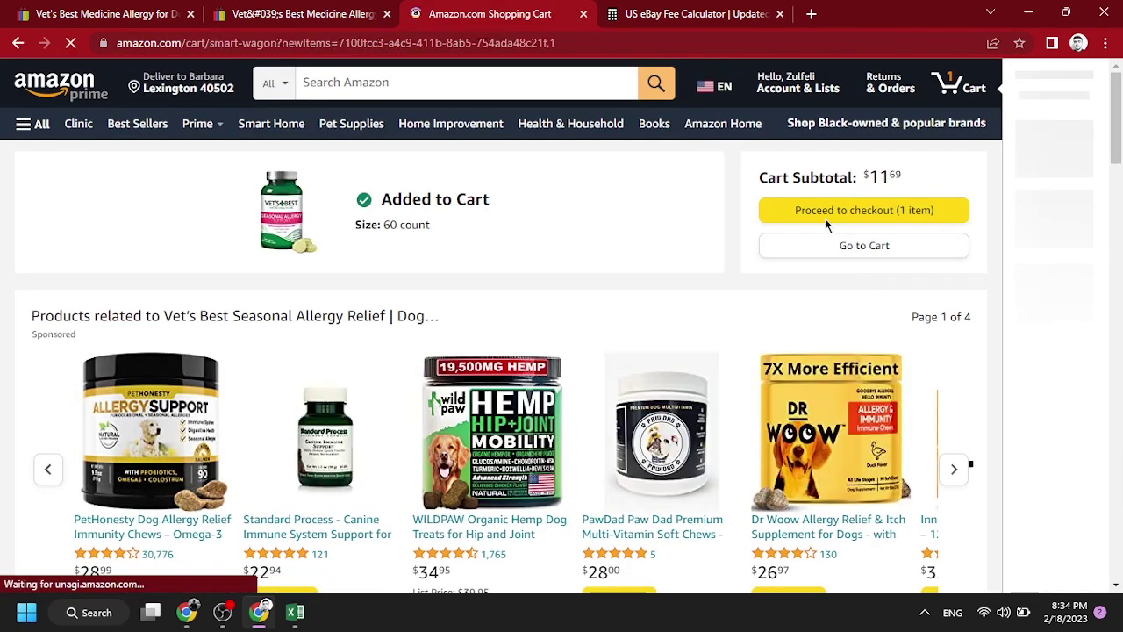
click(823, 215)
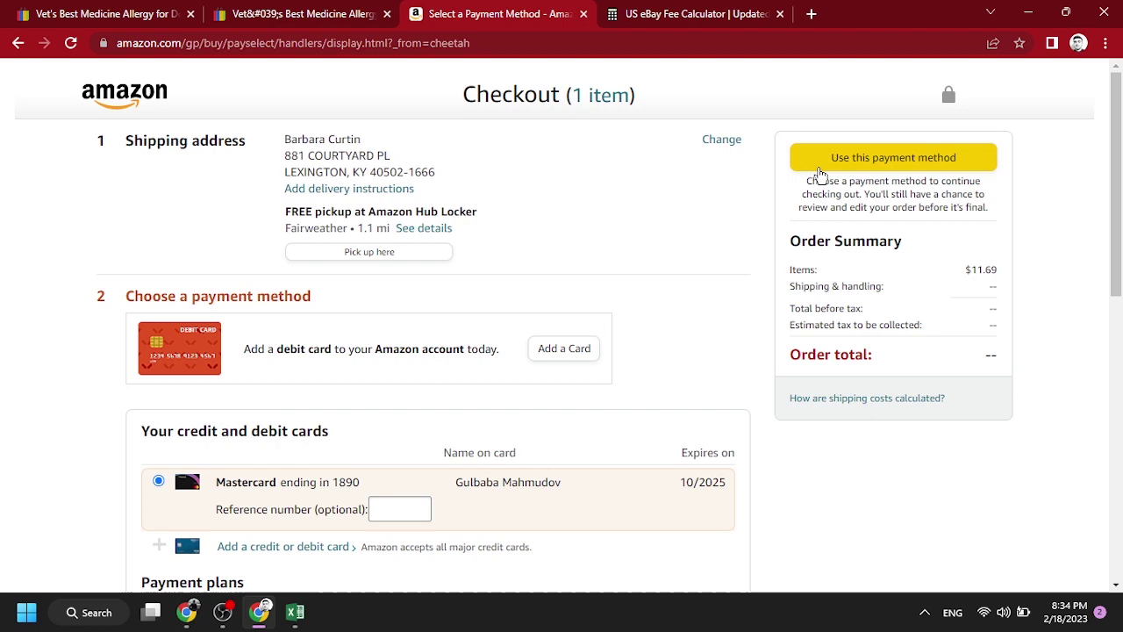
click(823, 158)
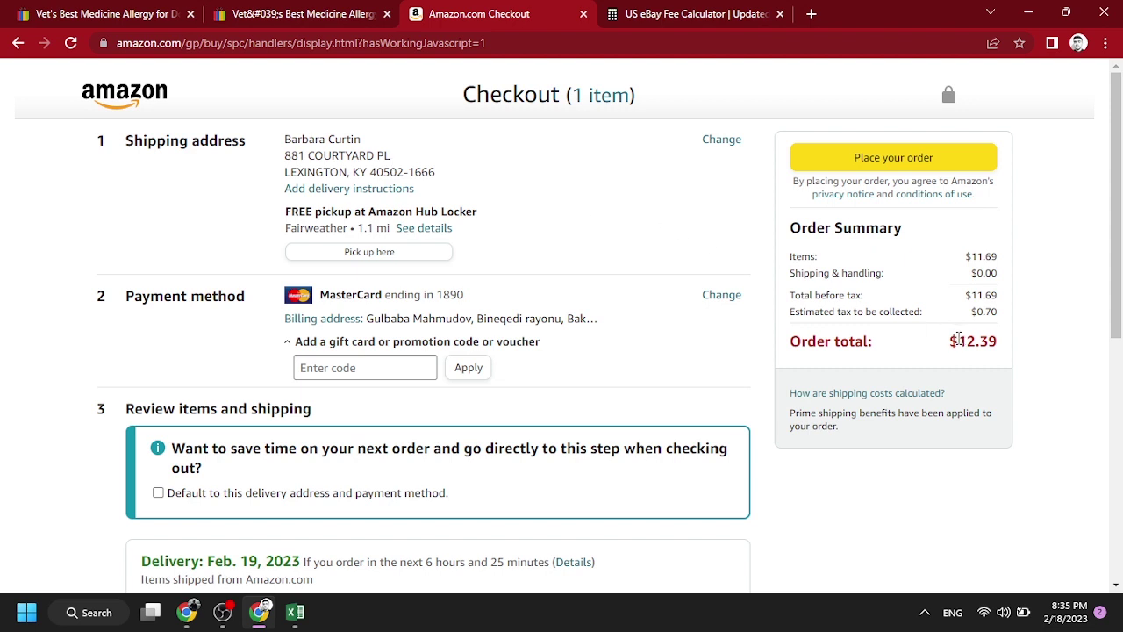
drag(958, 341, 1009, 346)
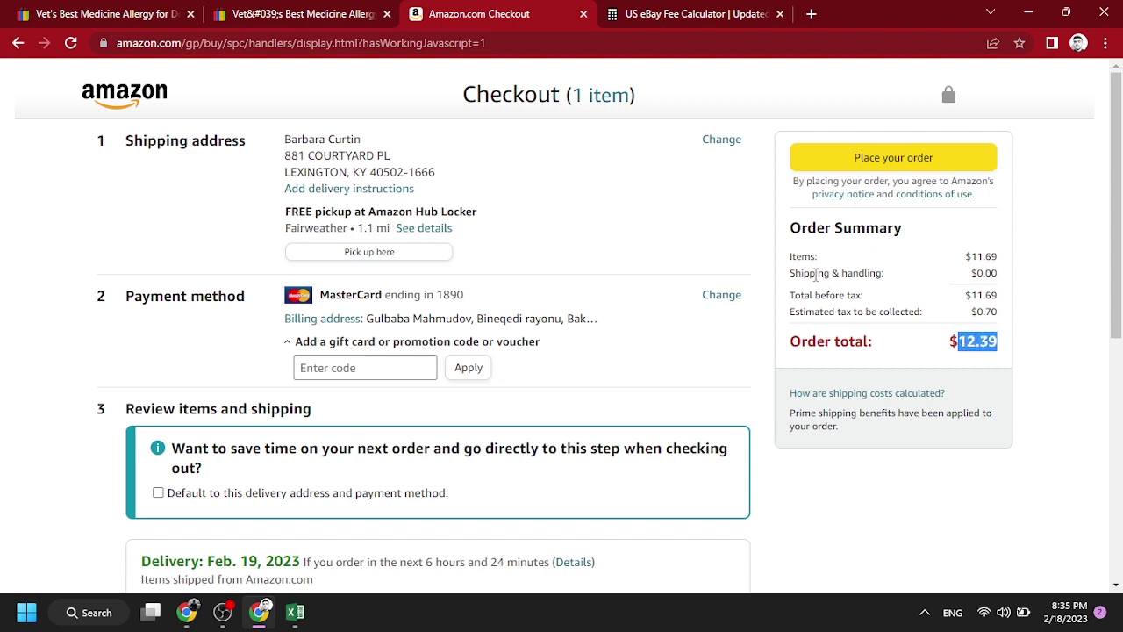
drag(816, 274, 984, 278)
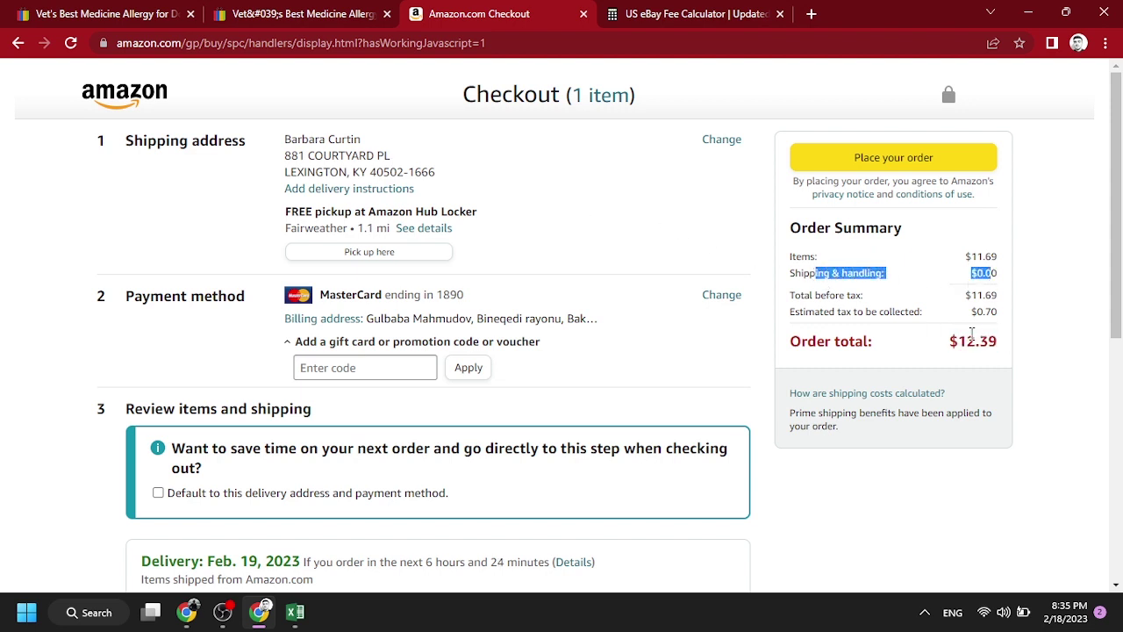
drag(958, 340, 1018, 342)
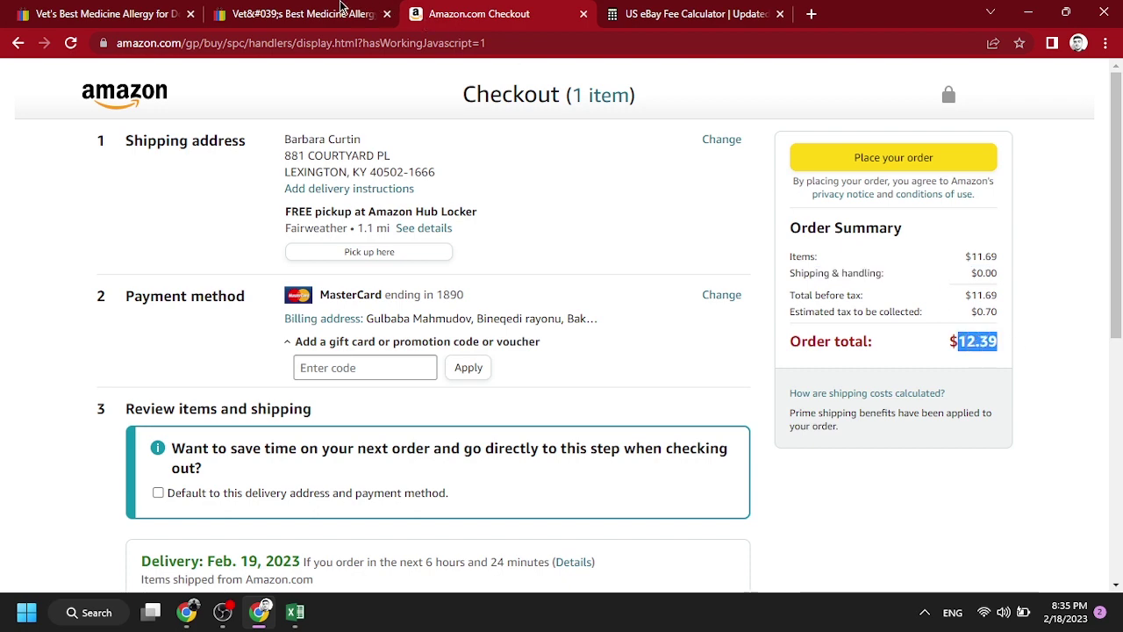
Select the eBay listing's 16.40 price and bring up the US eBay fee calculator.
click(342, 9)
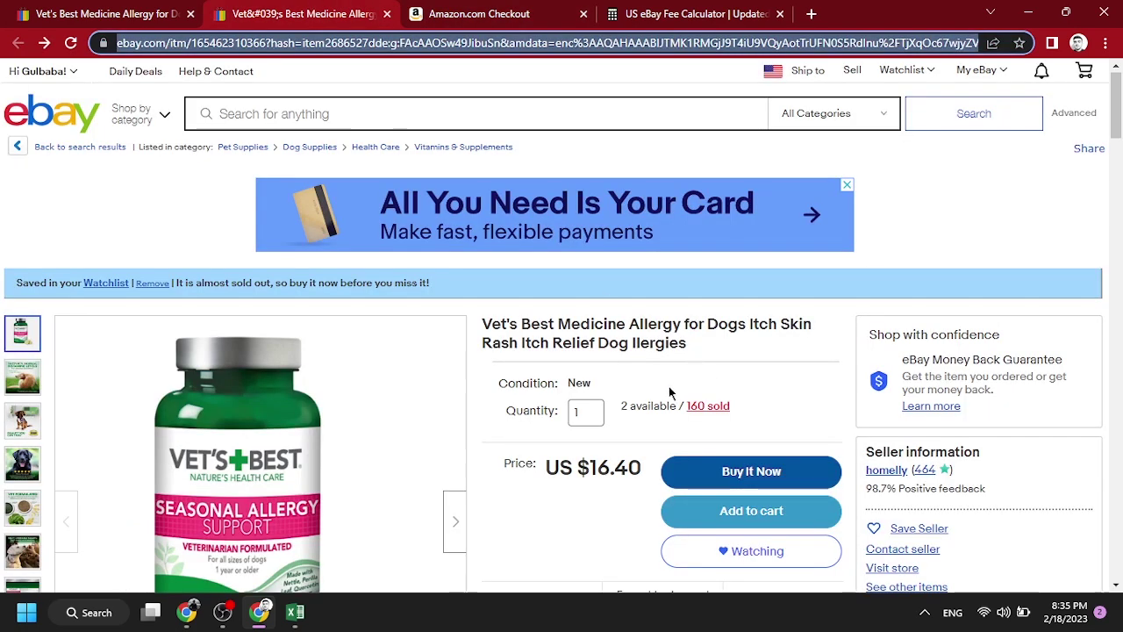
scroll(669, 393, down, 1)
drag(590, 383, 636, 379)
key(ctrl+c)
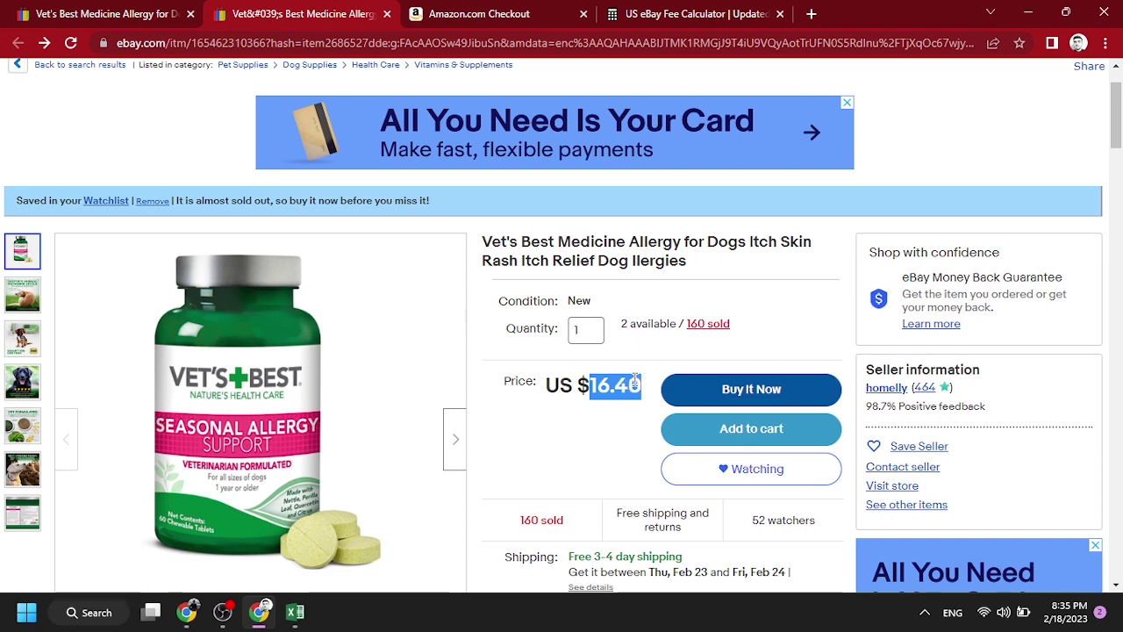
click(718, 8)
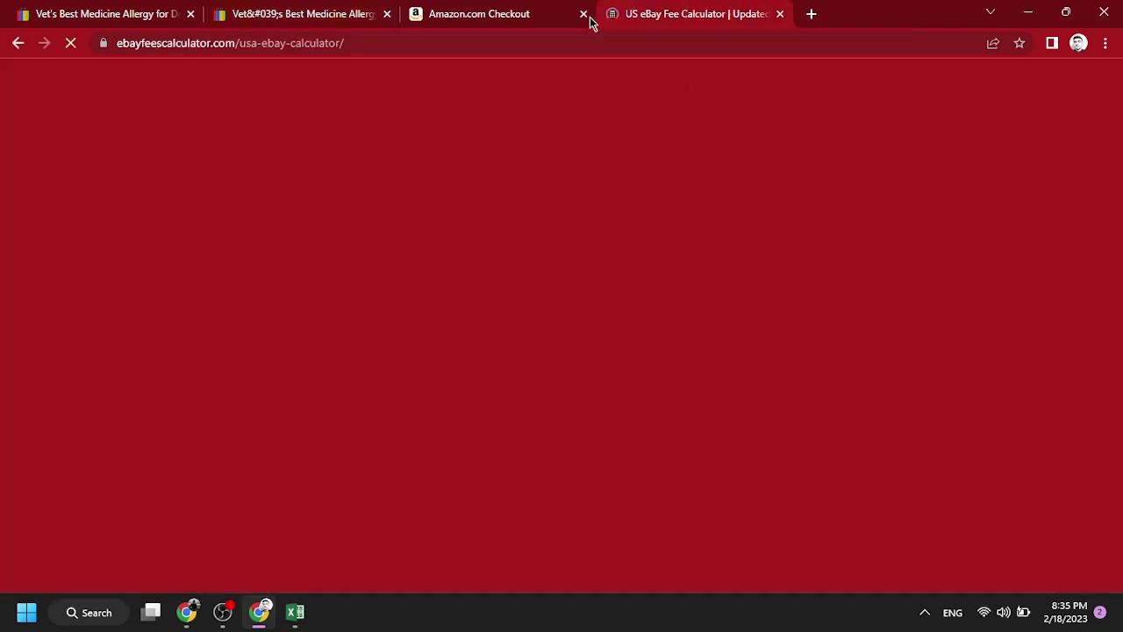
Enter 12.39, the Amazon order total, as the item cost in the eBay Fee Calculator.
scroll(673, 268, up, 6)
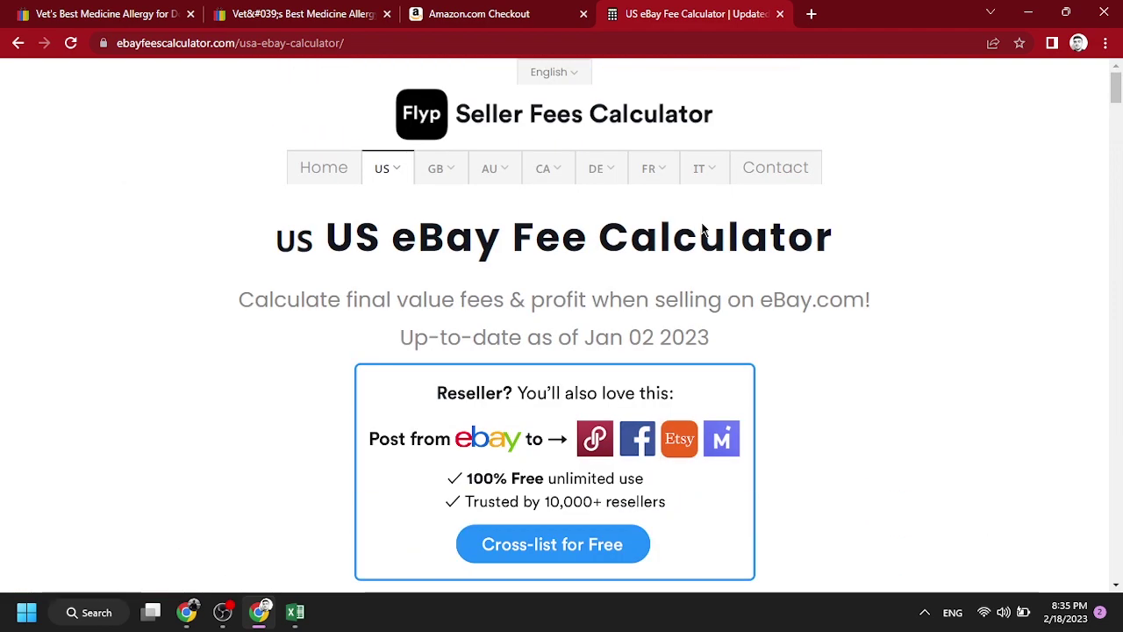
click(513, 14)
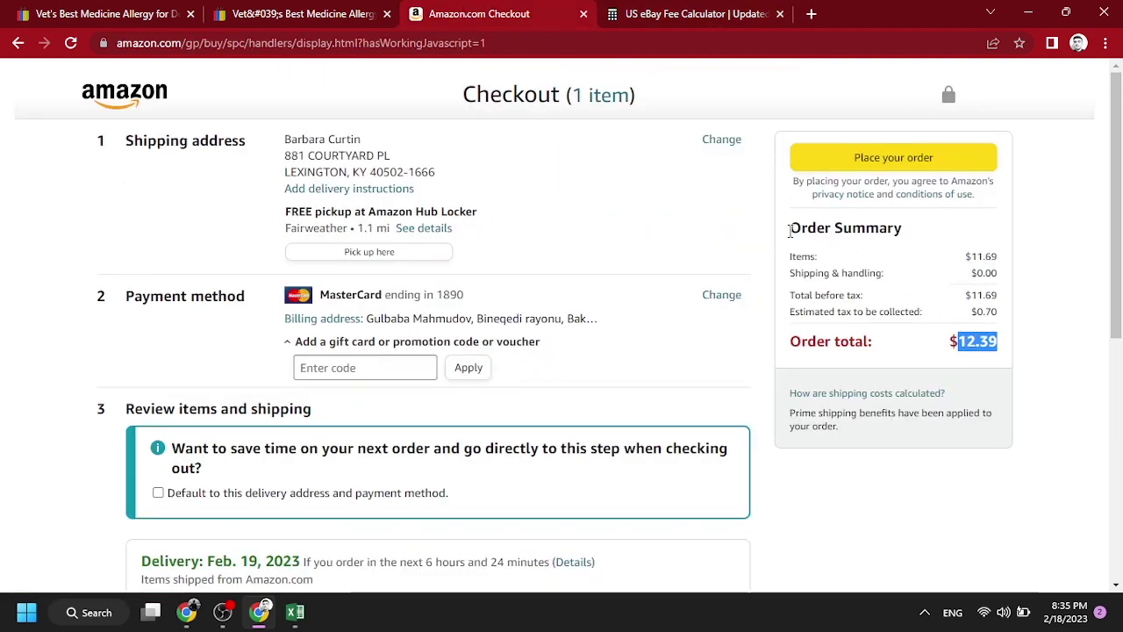
click(671, 9)
scroll(727, 311, down, 5)
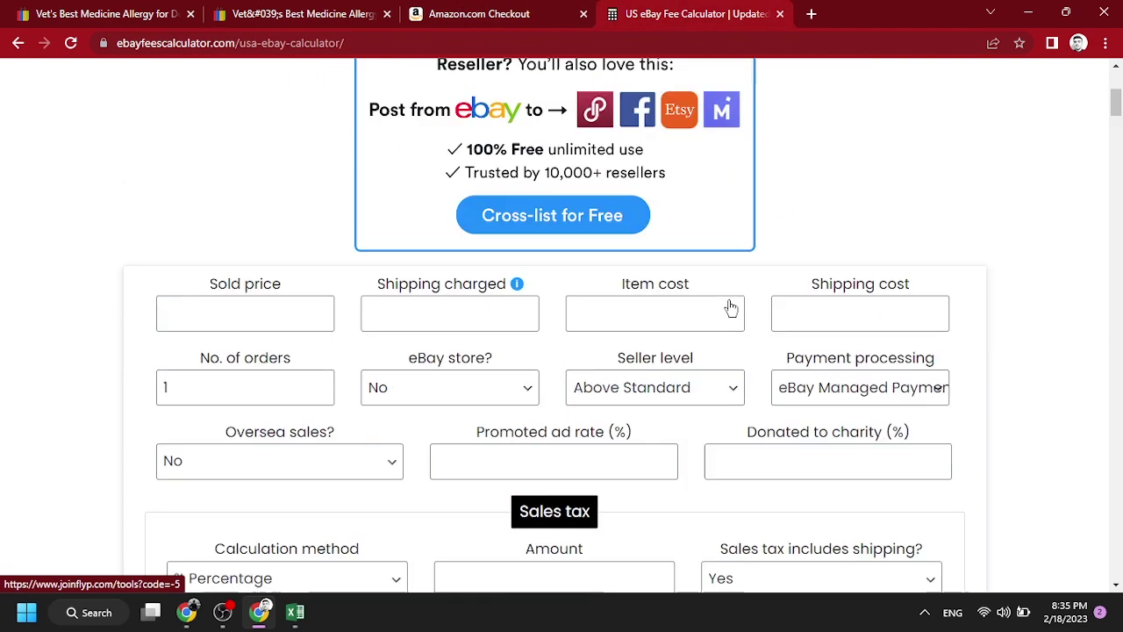
click(643, 310)
text(12.39)
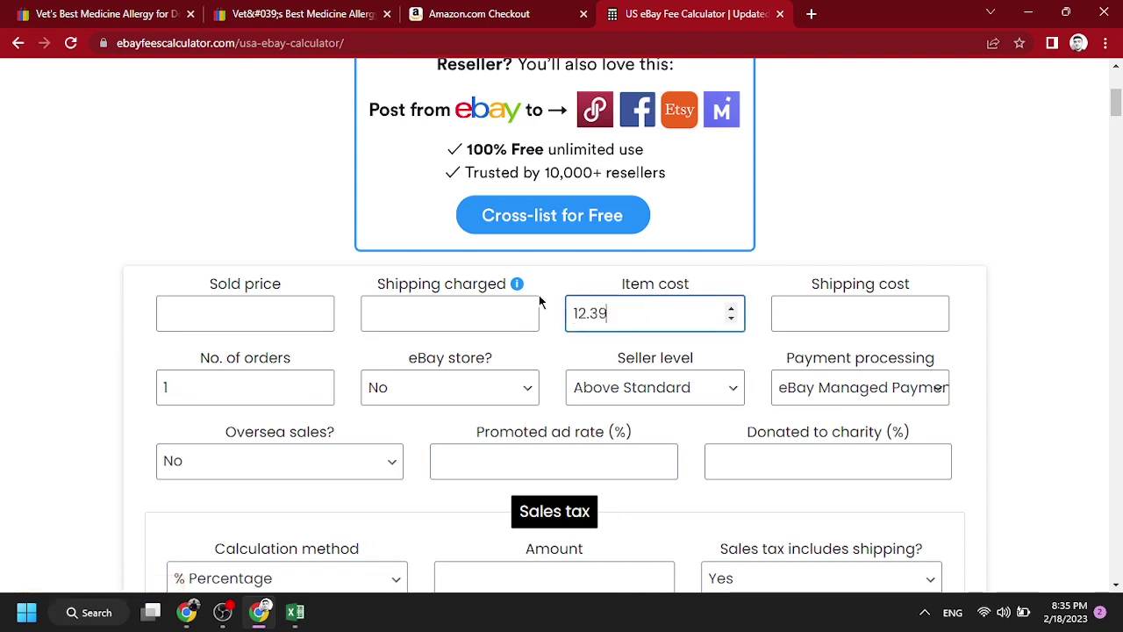
Enter 16.40, the Vet's Best listing price, as the sold price.
click(159, 7)
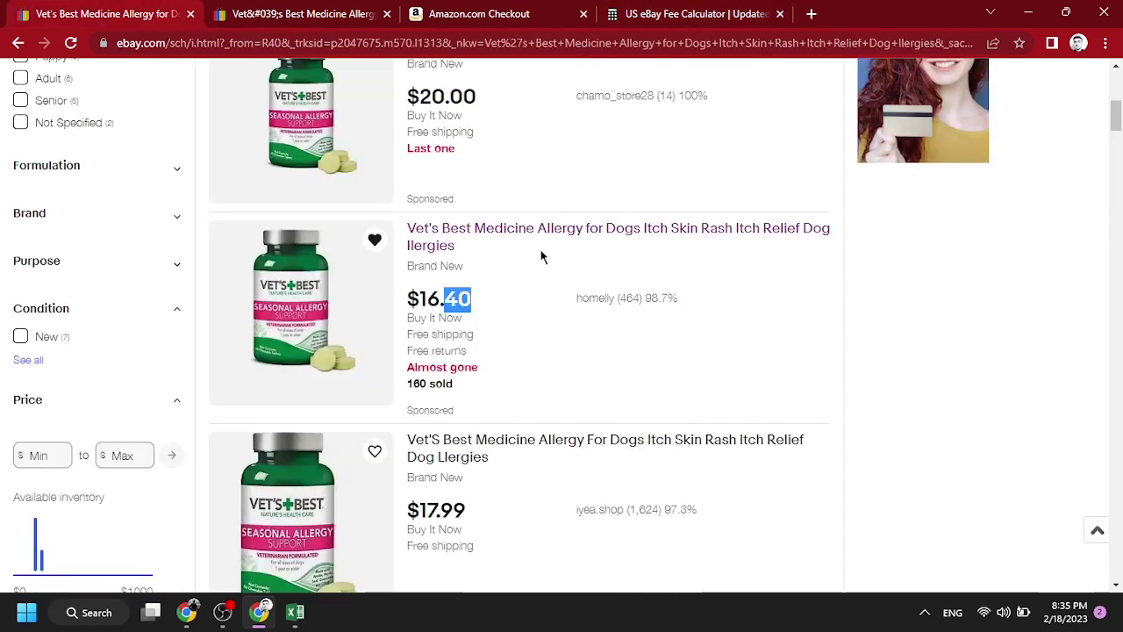
click(219, 11)
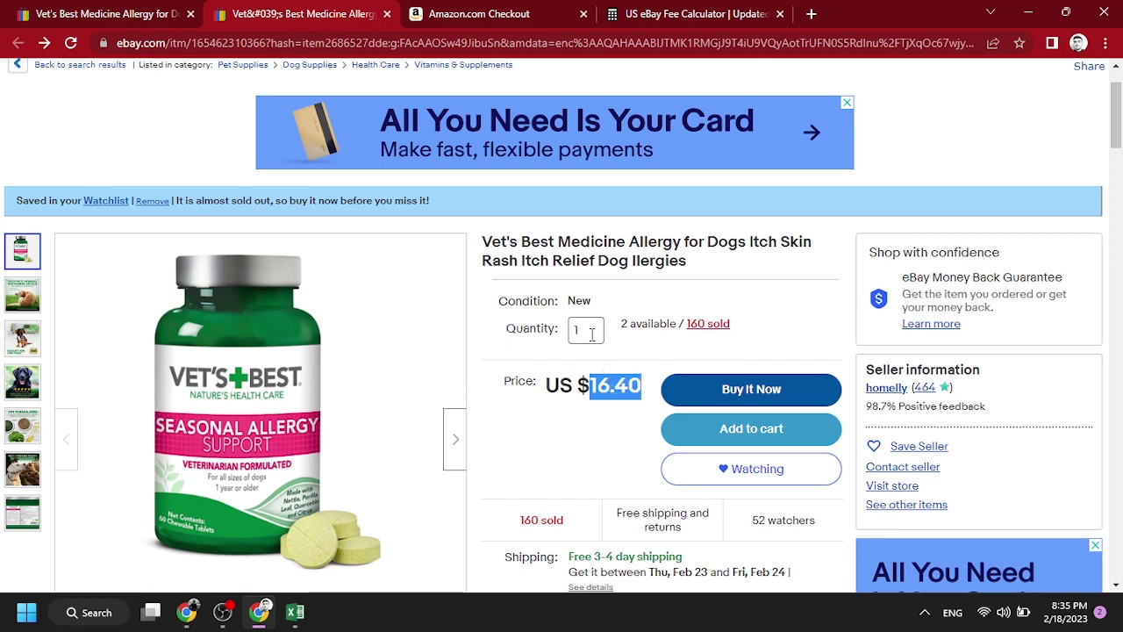
click(693, 13)
click(286, 311)
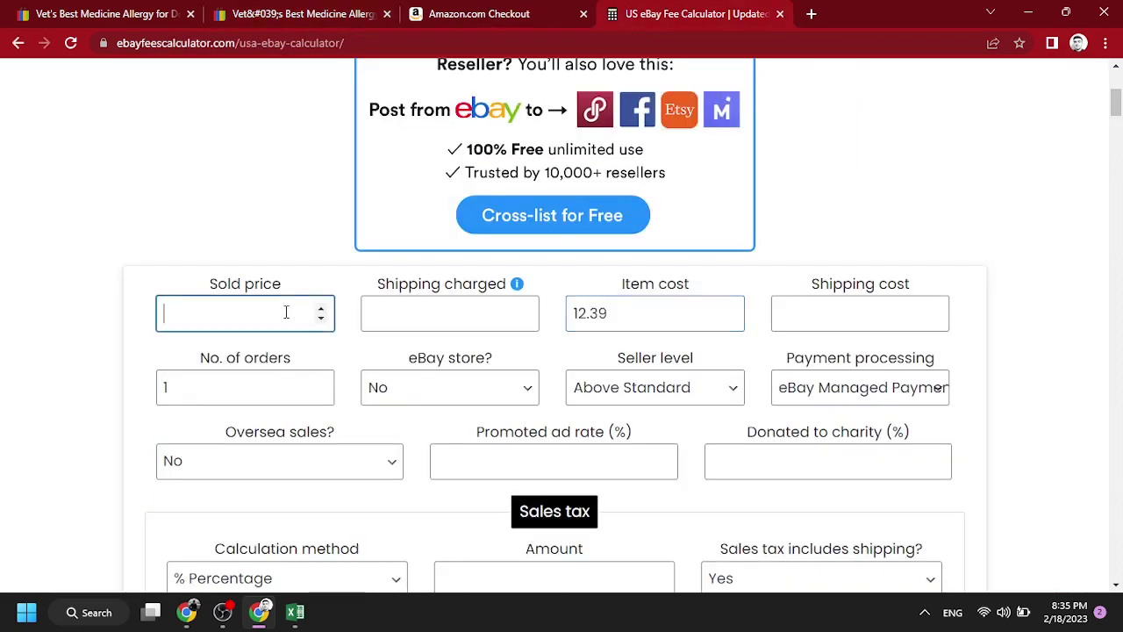
key(ctrl+v)
Review the results: 12.39 item cost and $1.59 total profit.
scroll(550, 331, down, 6)
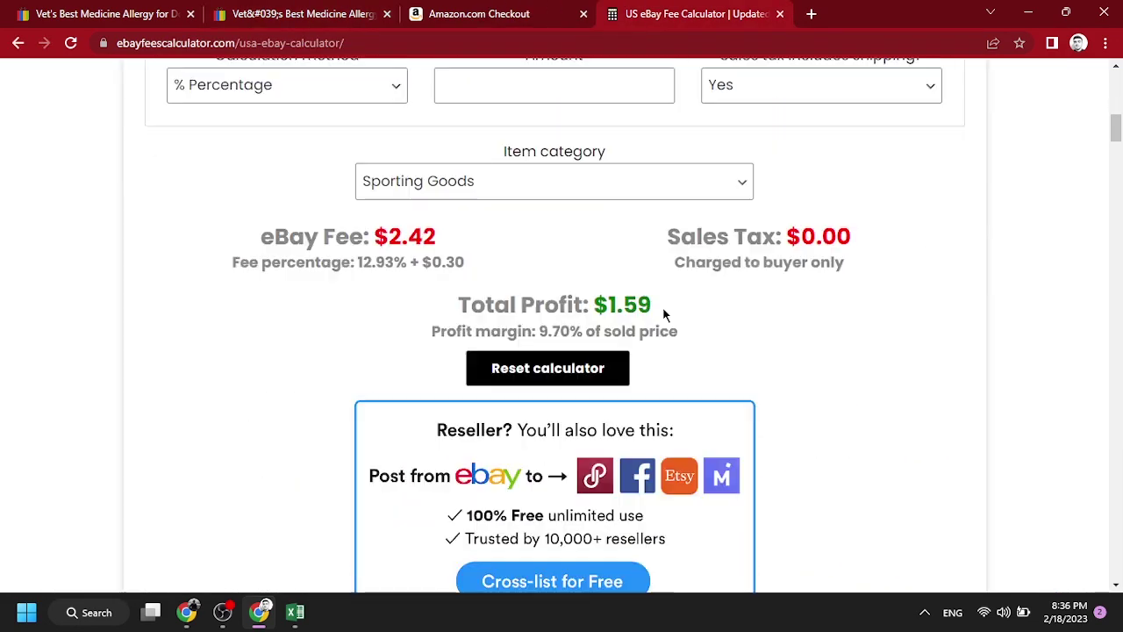
scroll(672, 307, up, 2)
scroll(678, 294, up, 1)
scroll(646, 210, up, 1)
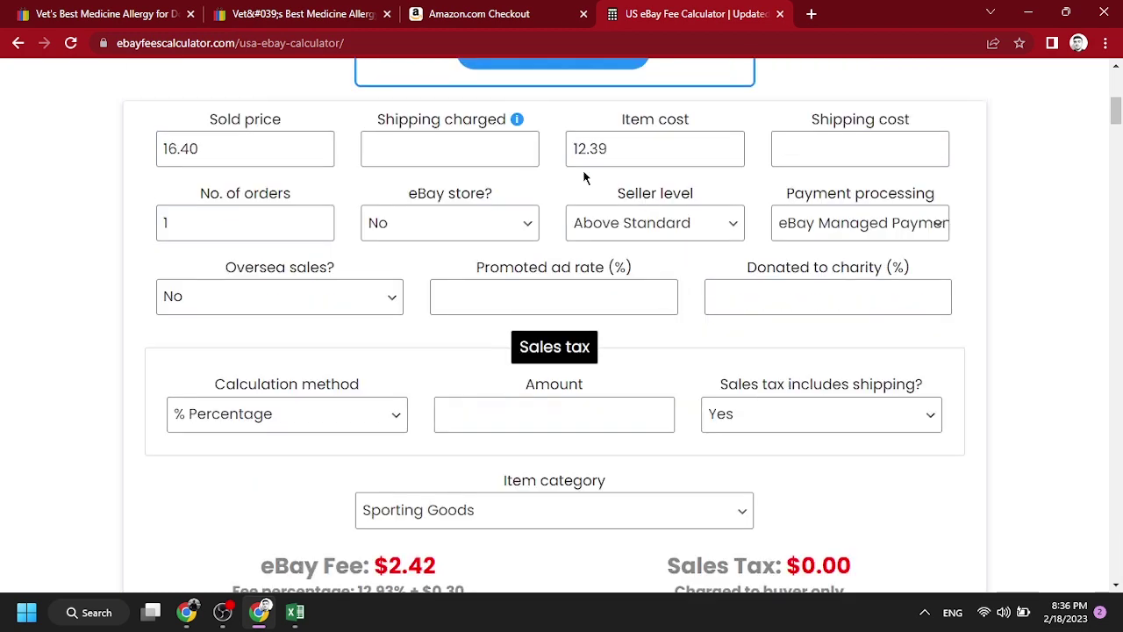
drag(572, 147, 605, 143)
scroll(647, 223, down, 3)
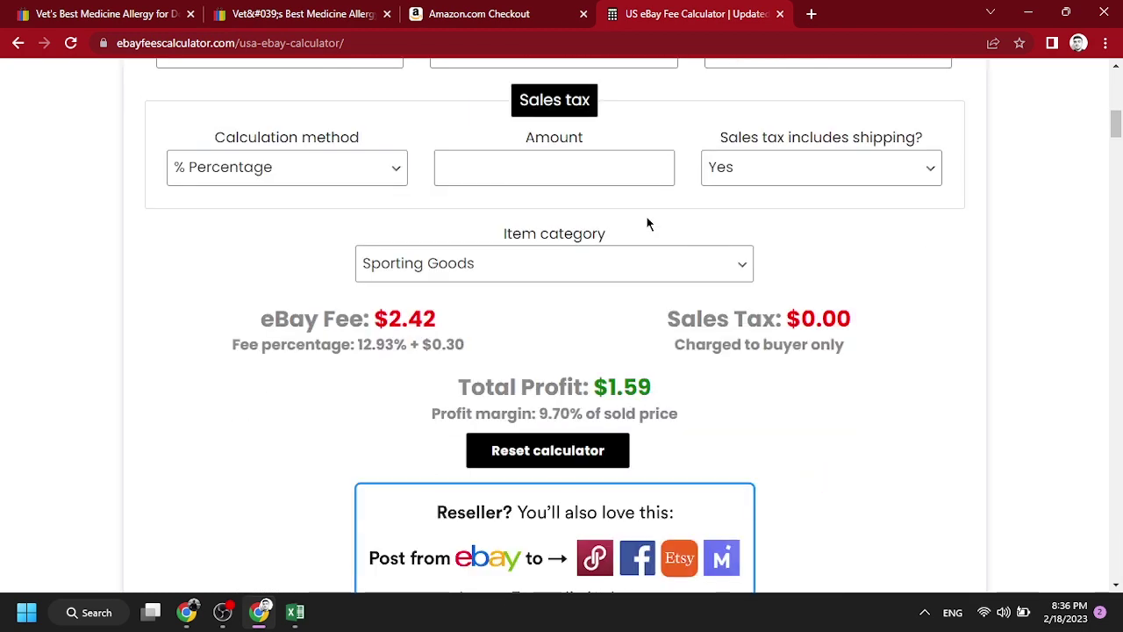
drag(608, 387, 656, 390)
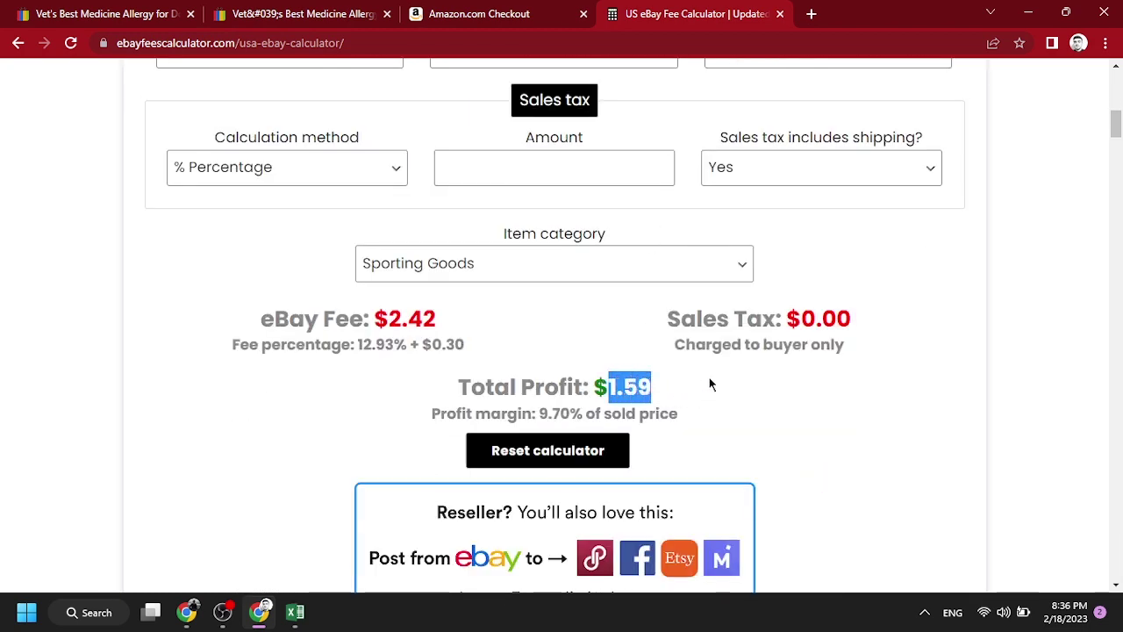
scroll(736, 360, up, 3)
scroll(727, 330, down, 1)
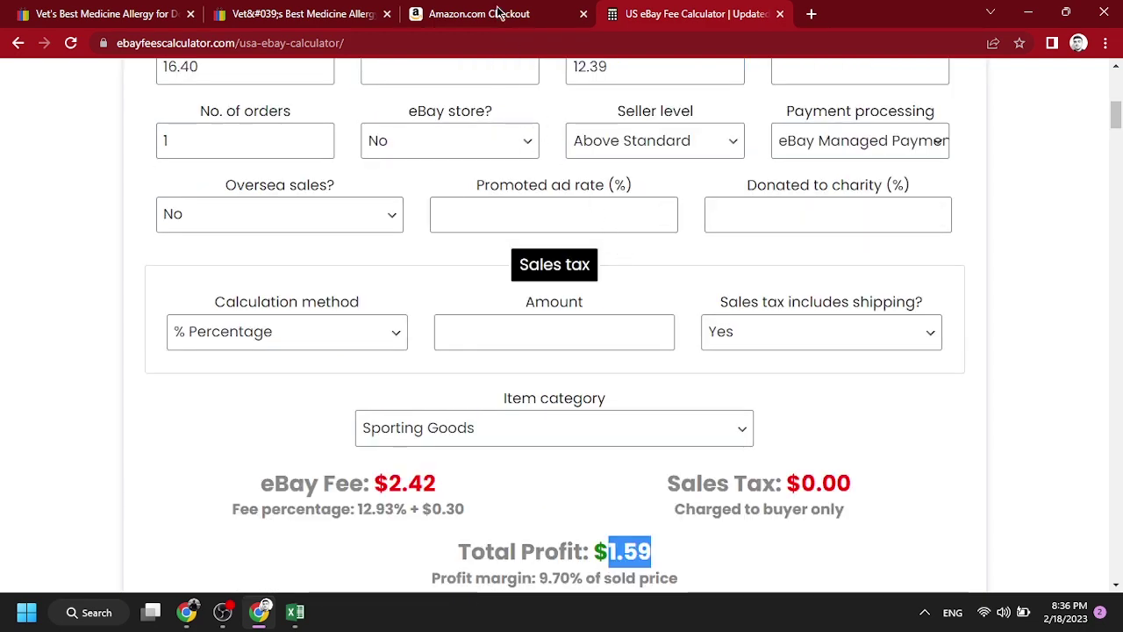
mouse_move(493, 7)
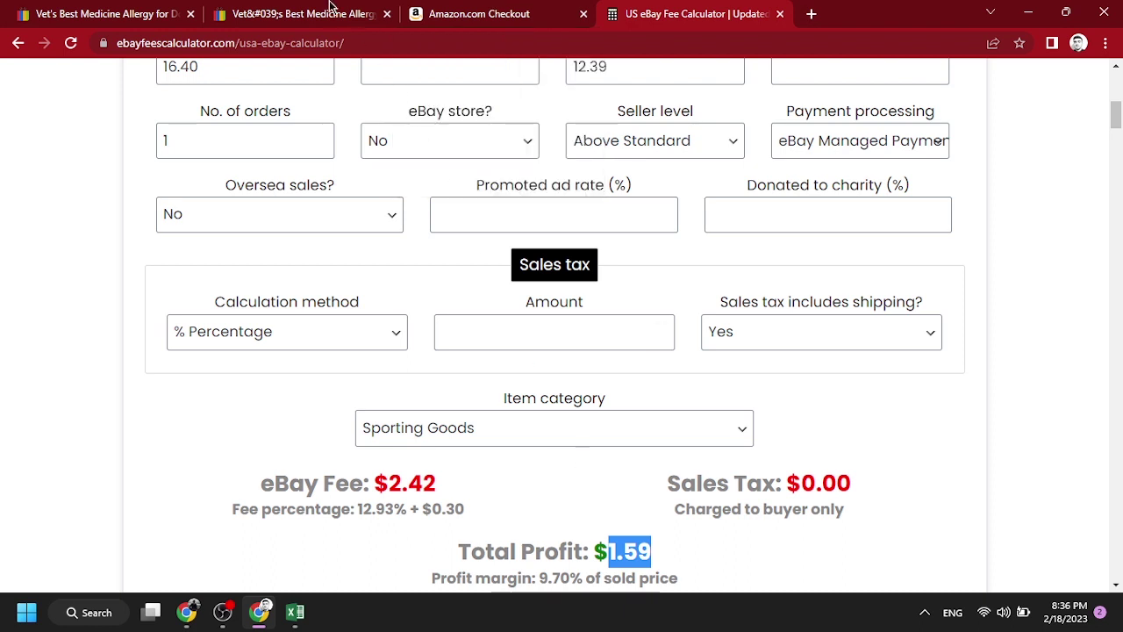
scroll(690, 392, down, 2)
scroll(686, 382, up, 8)
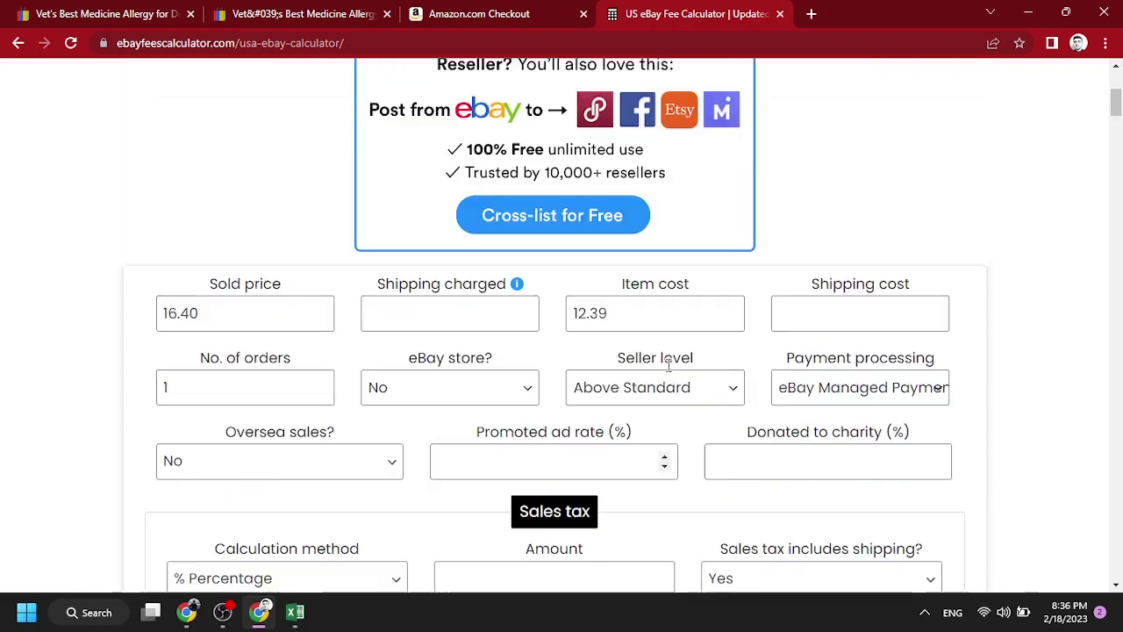
After checking the Vet's Best listing, select the 16.40 sold price for copying.
click(213, 7)
scroll(652, 273, down, 2)
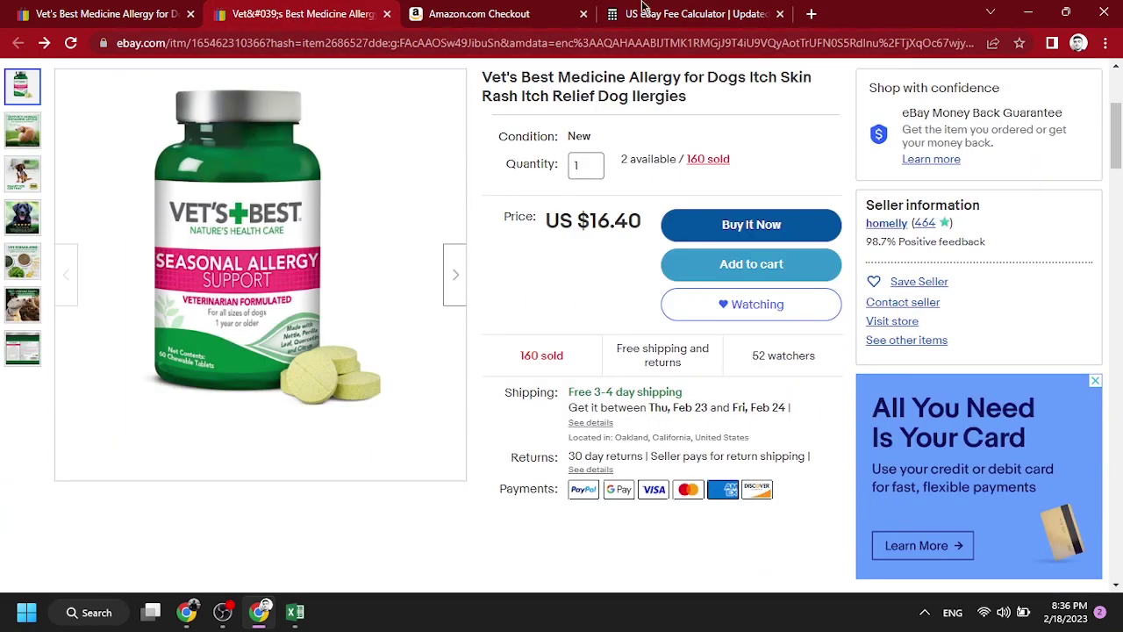
click(645, 10)
scroll(598, 202, down, 2)
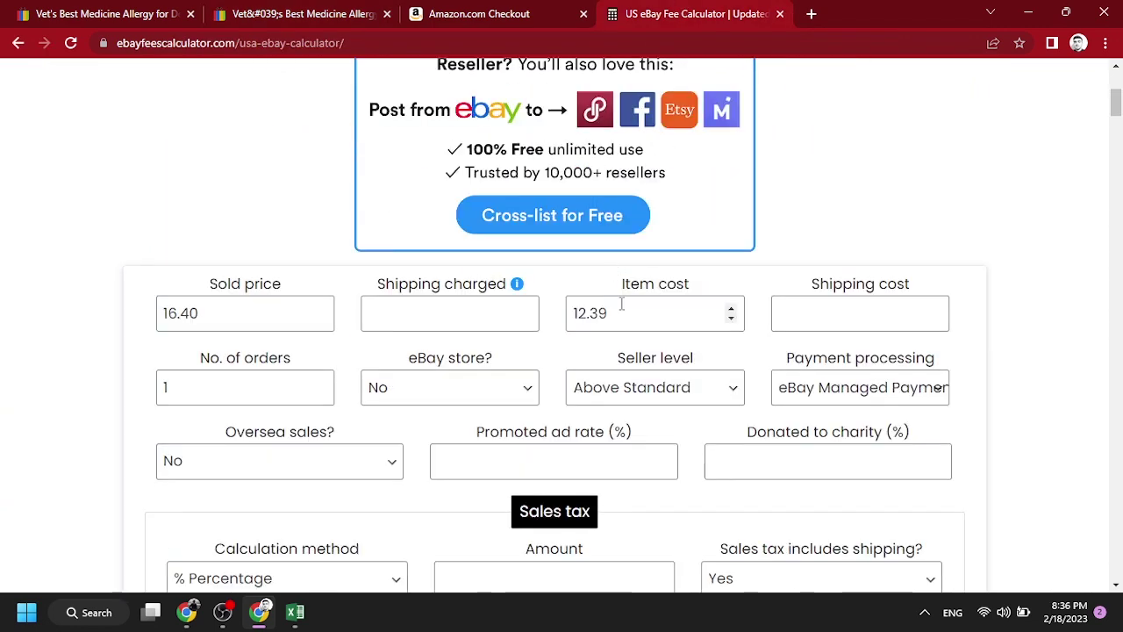
click(207, 312)
drag(208, 313, 159, 308)
key(ctrl+c)
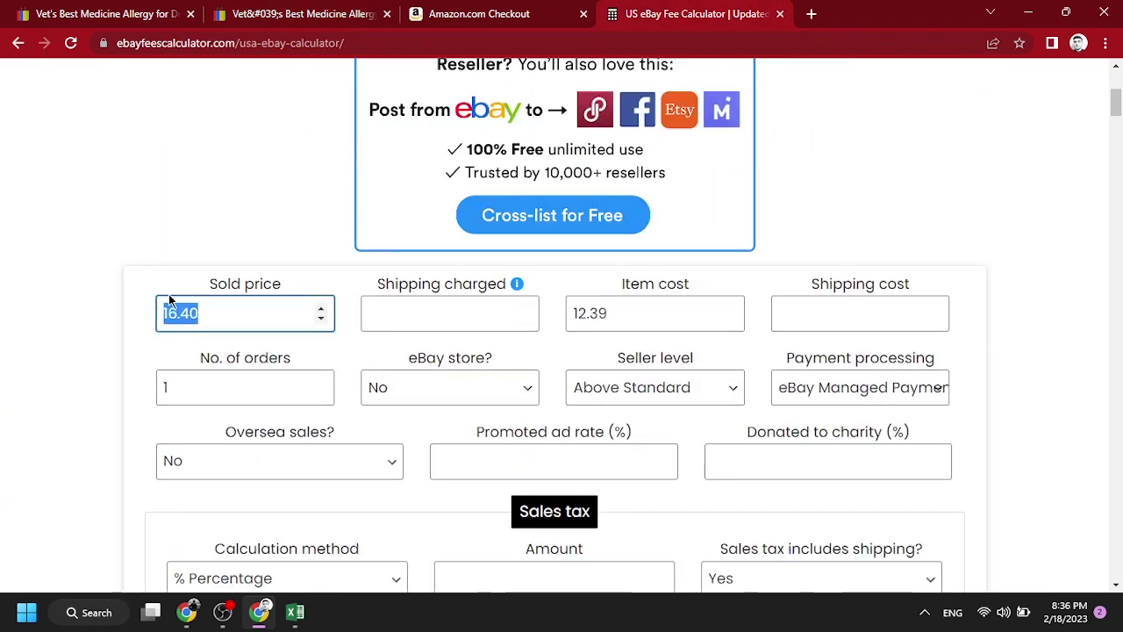
Paste the 16.40 sold price into cell B2 of the product sheet.
click(295, 612)
click(117, 195)
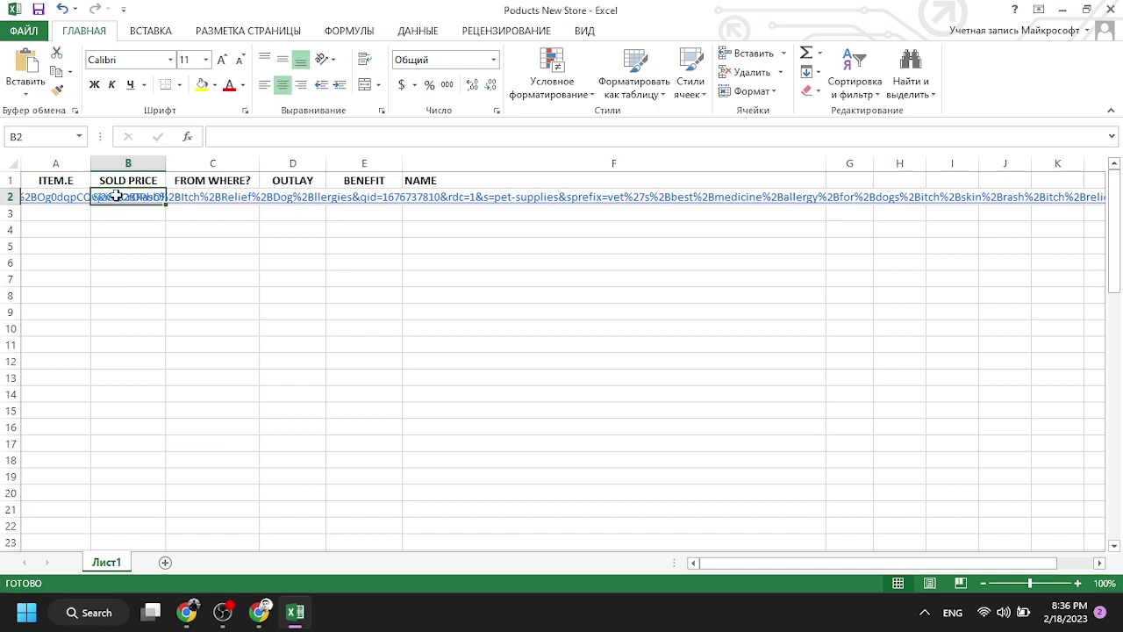
key(BackSpace)
key(ctrl+v)
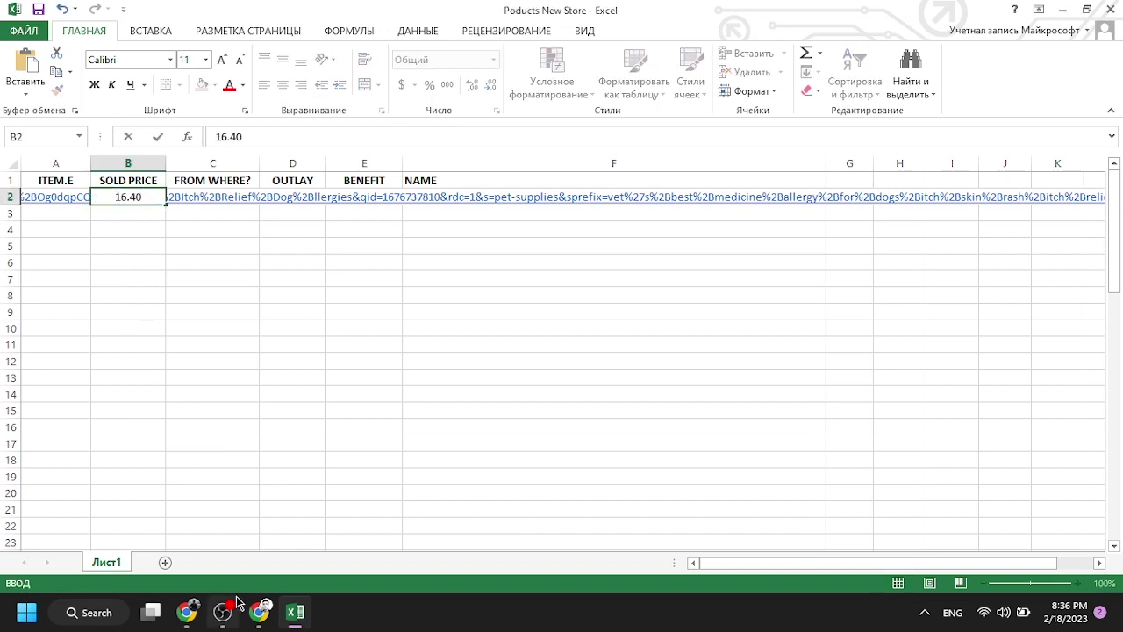
Copy the 12.39 item cost into the OUTLAY cell of row 2.
click(259, 612)
drag(617, 318, 568, 316)
key(ctrl+c)
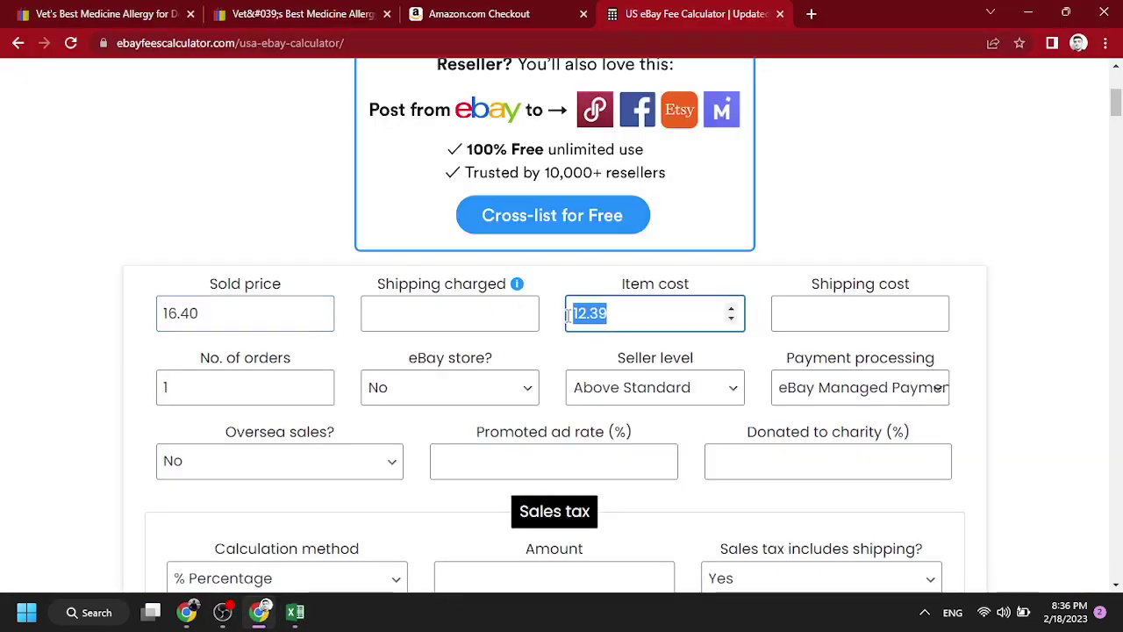
click(295, 612)
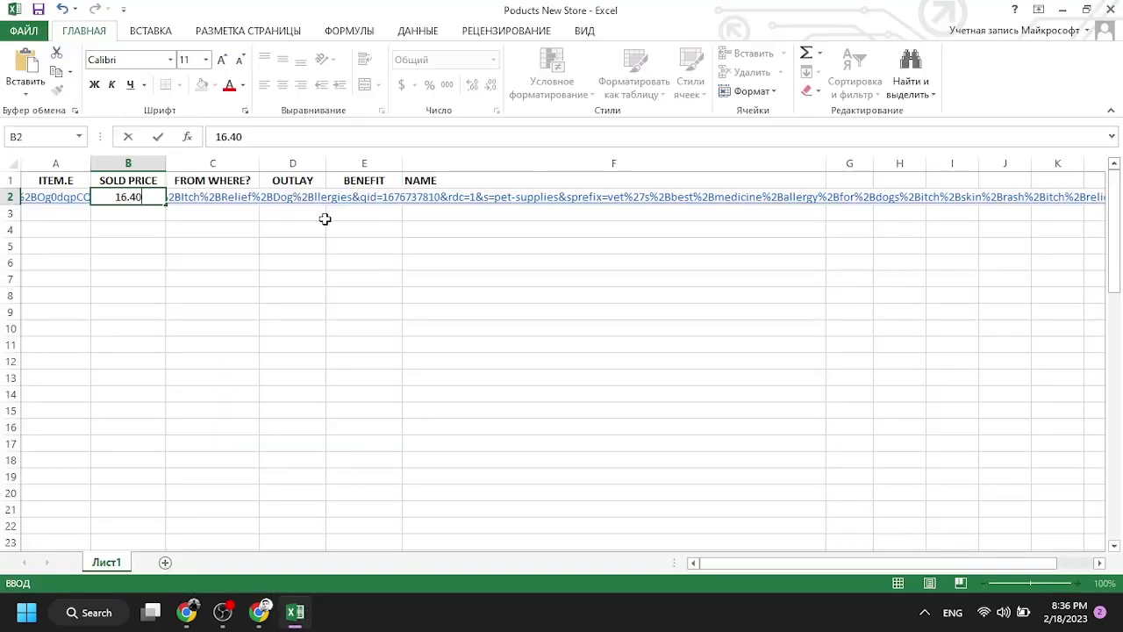
click(282, 196)
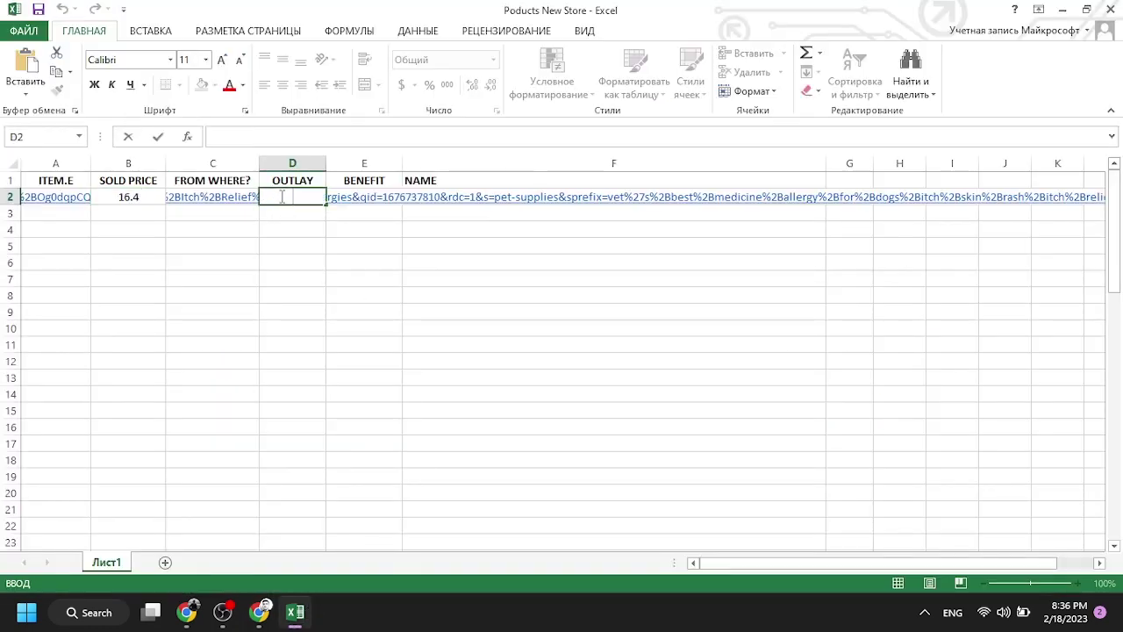
key(ctrl+v)
Copy the 1.59 total profit into the BENEFIT cell of row 2.
key(alt+Tab)
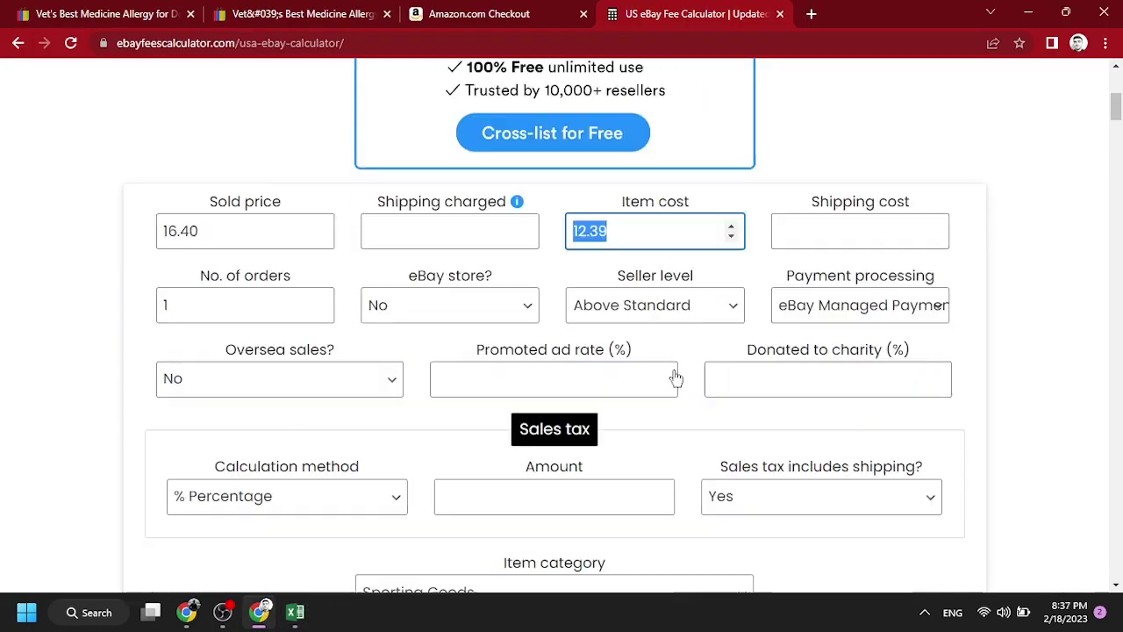
scroll(605, 459, down, 3)
drag(607, 465, 652, 459)
key(ctrl+c)
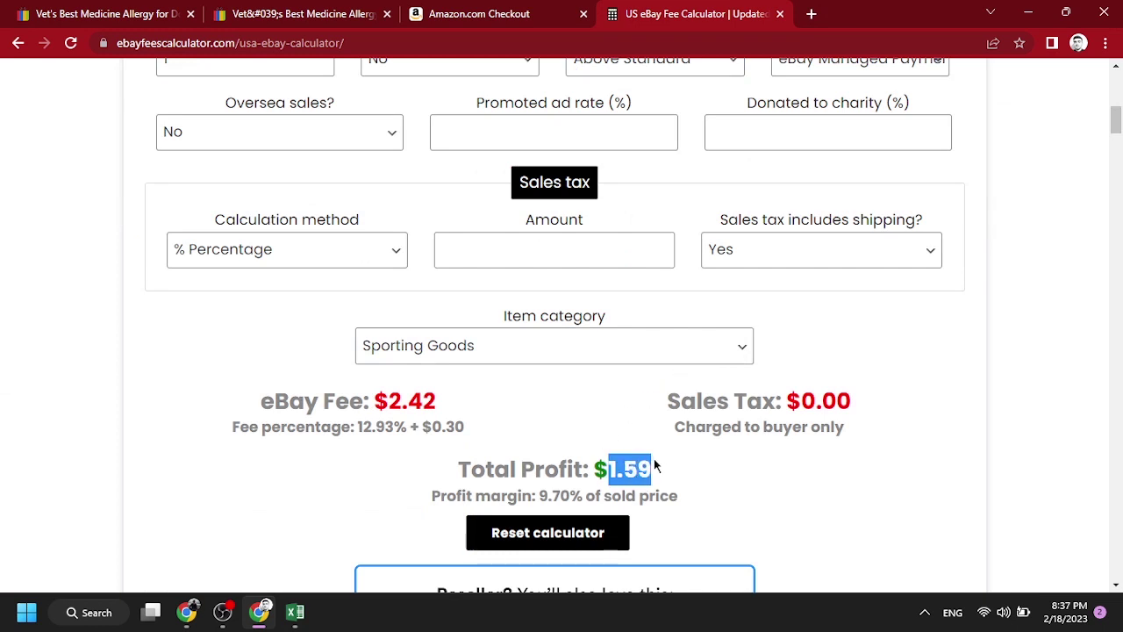
click(295, 612)
click(372, 197)
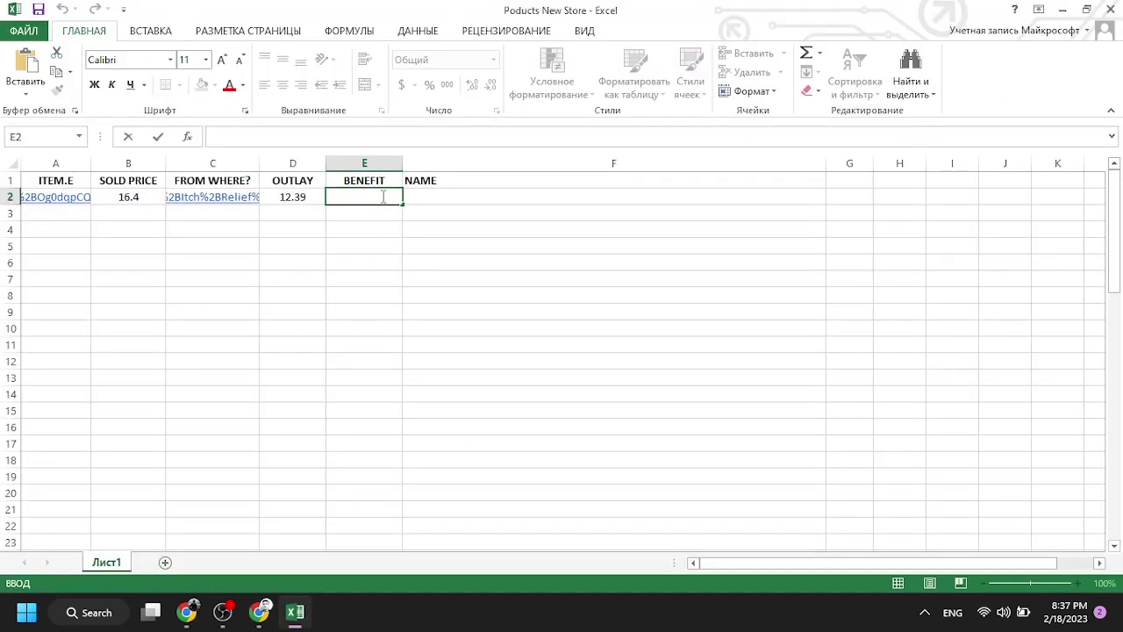
key(ctrl+v)
click(376, 226)
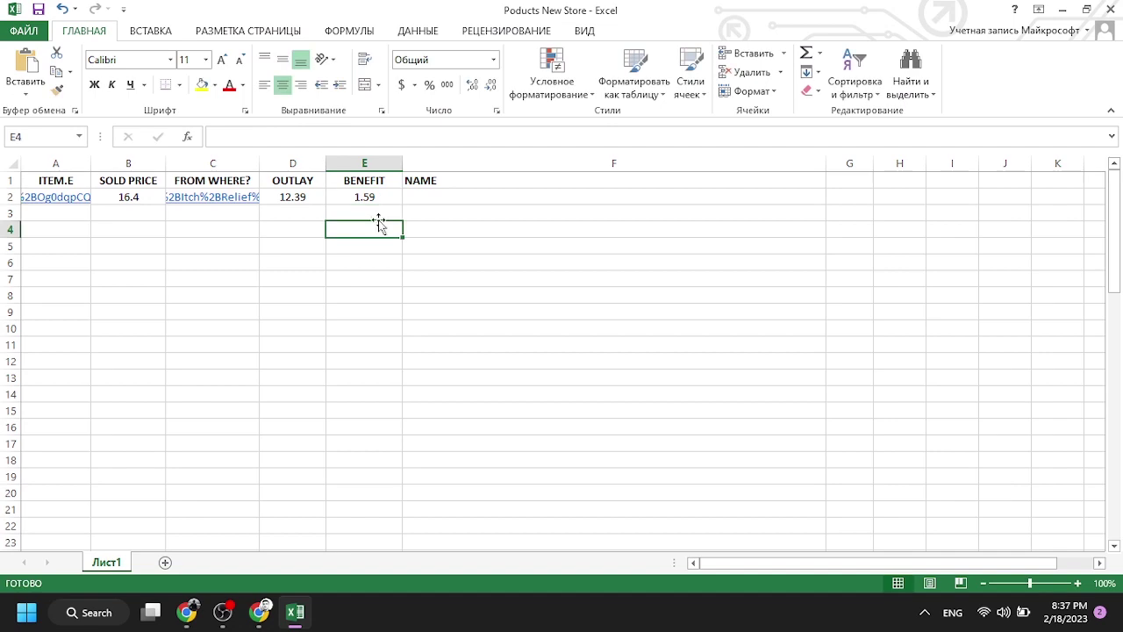
Add the eBay listing's full product title to the NAME cell in row 2.
click(429, 199)
click(259, 612)
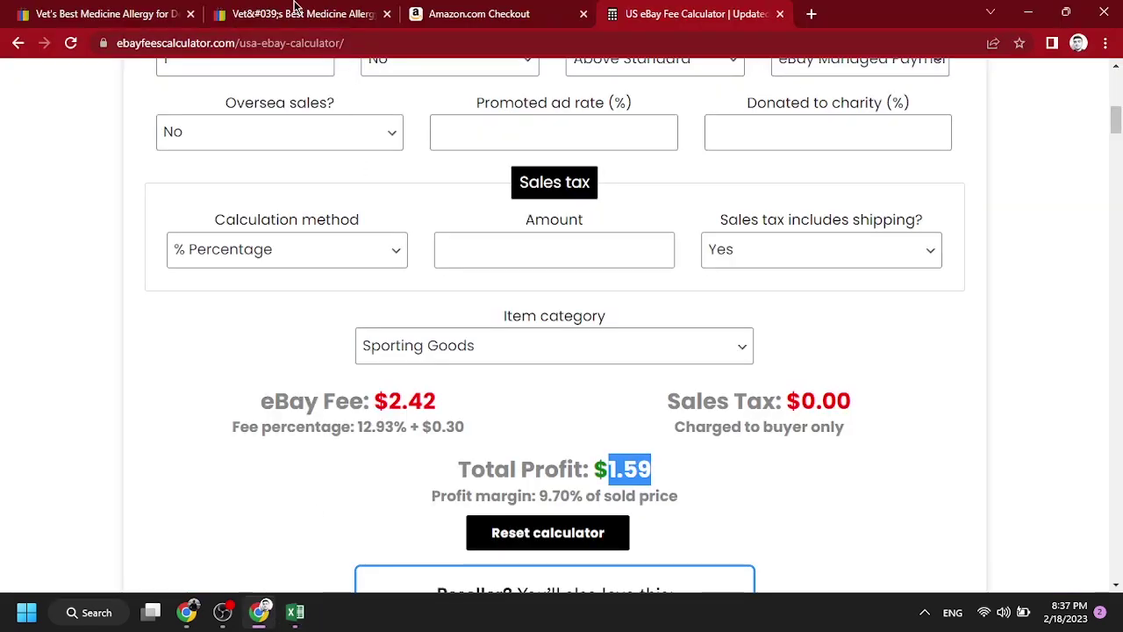
click(299, 14)
scroll(527, 263, up, 3)
drag(693, 347, 485, 321)
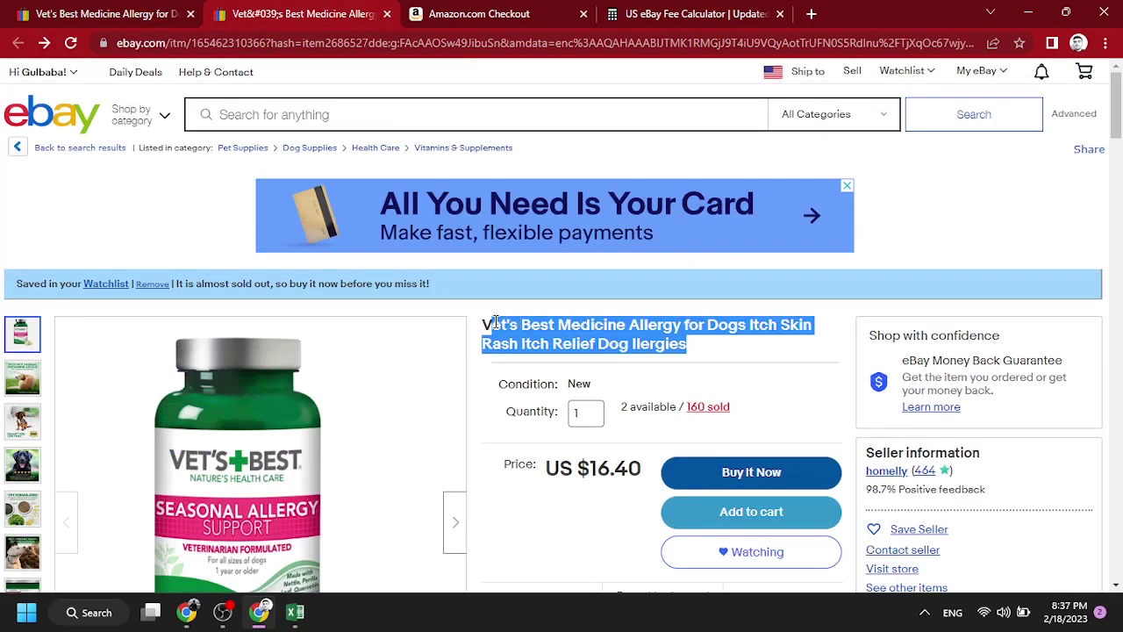
click(476, 232)
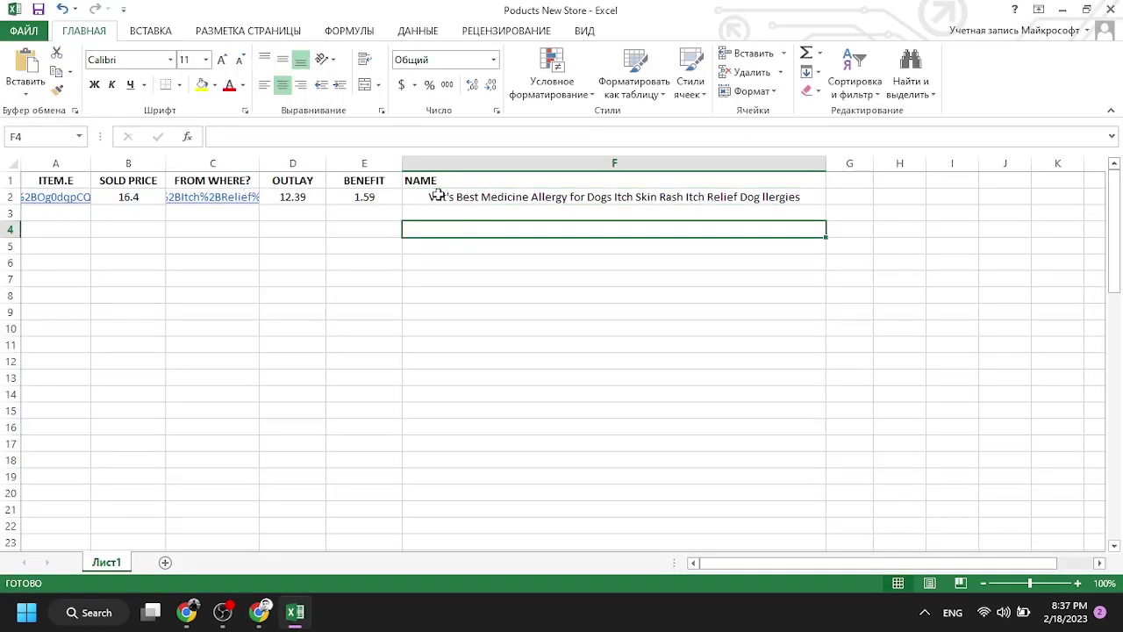
key(Down)
key(Down)
key(Down)
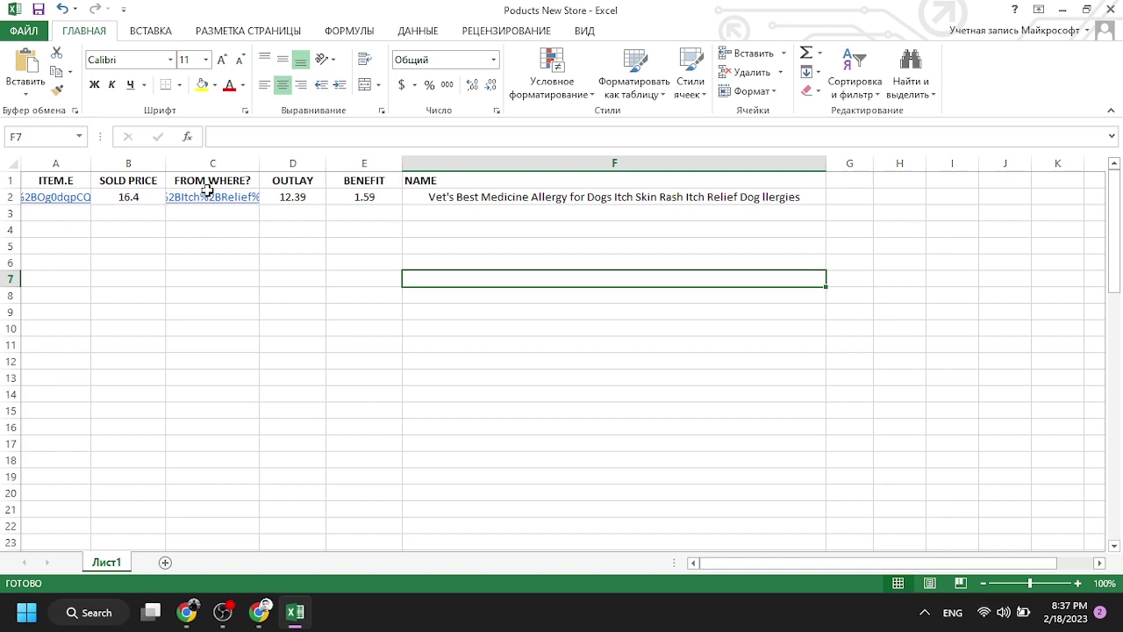
Move the eBay item page tab to first place in the browser.
click(264, 614)
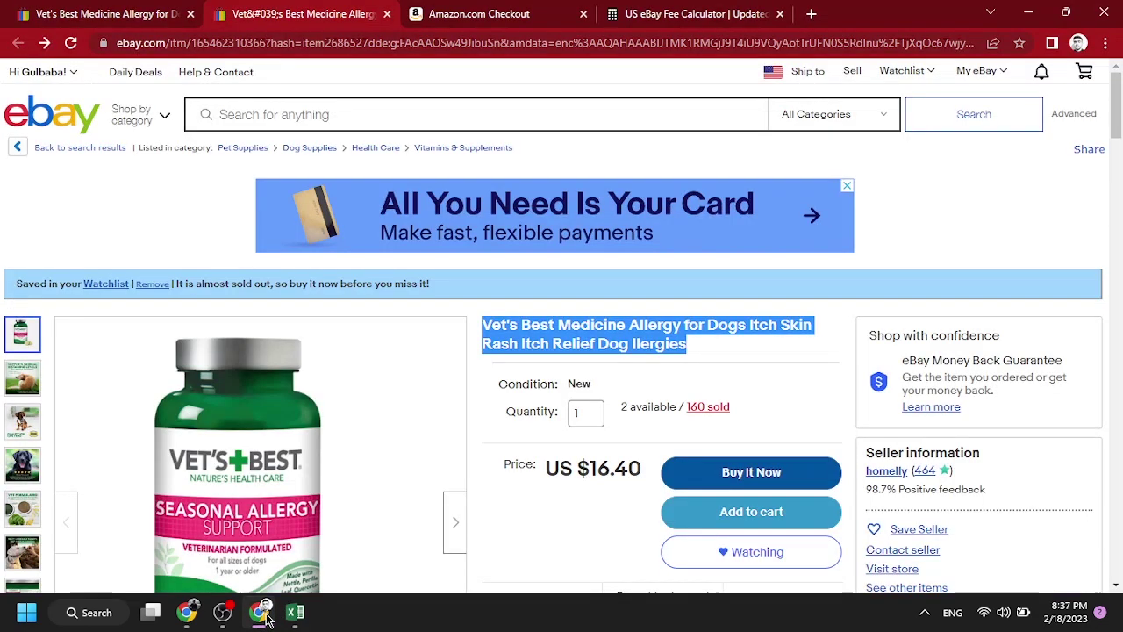
click(717, 346)
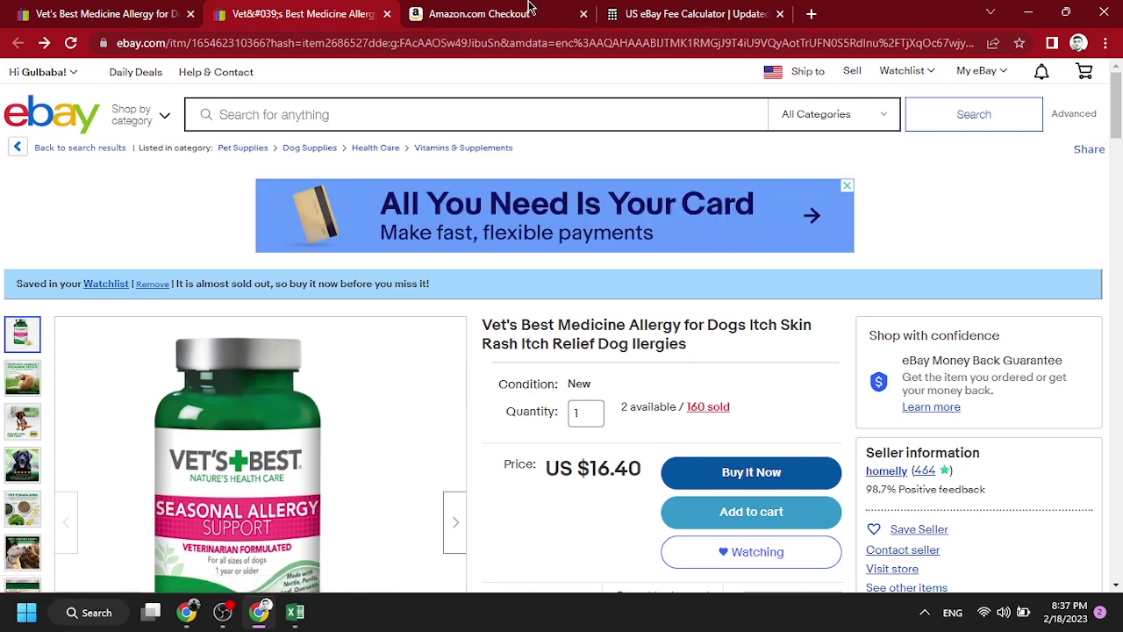
drag(329, 16, 169, 14)
click(321, 9)
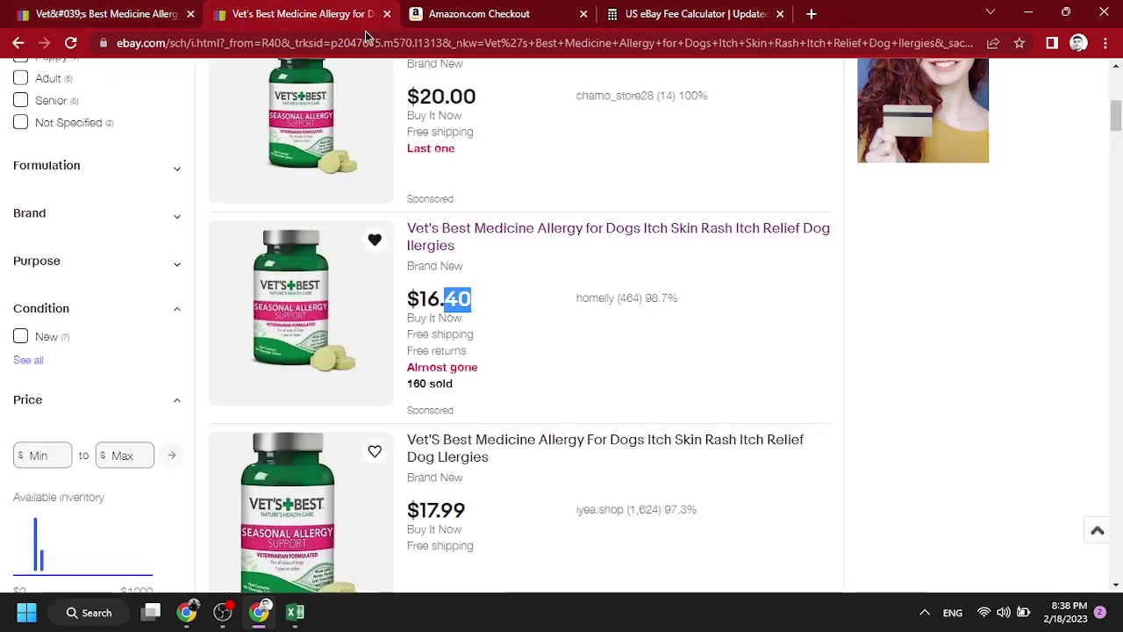
scroll(830, 151, up, 8)
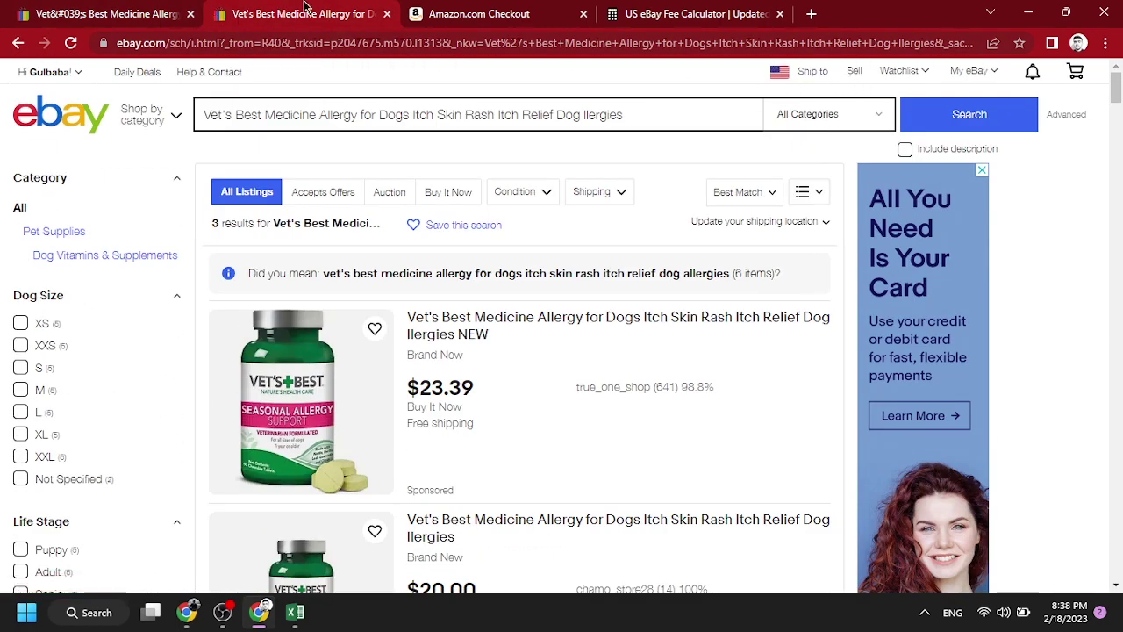
Leave Amazon checkout for the cart and open the supplement's Amazon product page.
click(477, 9)
scroll(386, 176, up, 1)
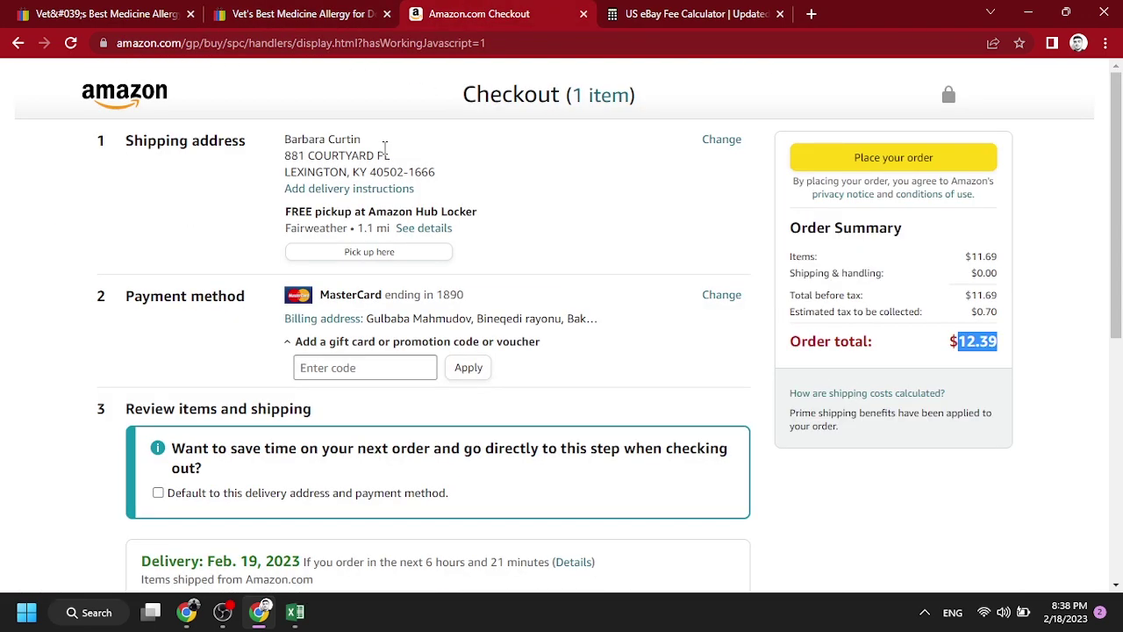
click(169, 105)
click(221, 168)
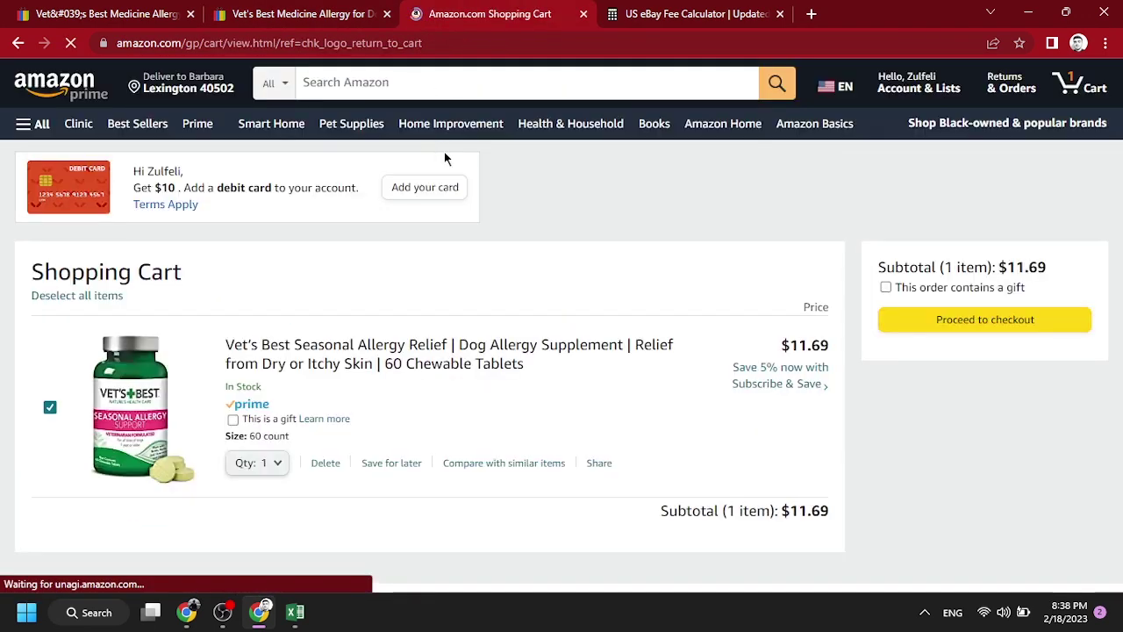
click(351, 345)
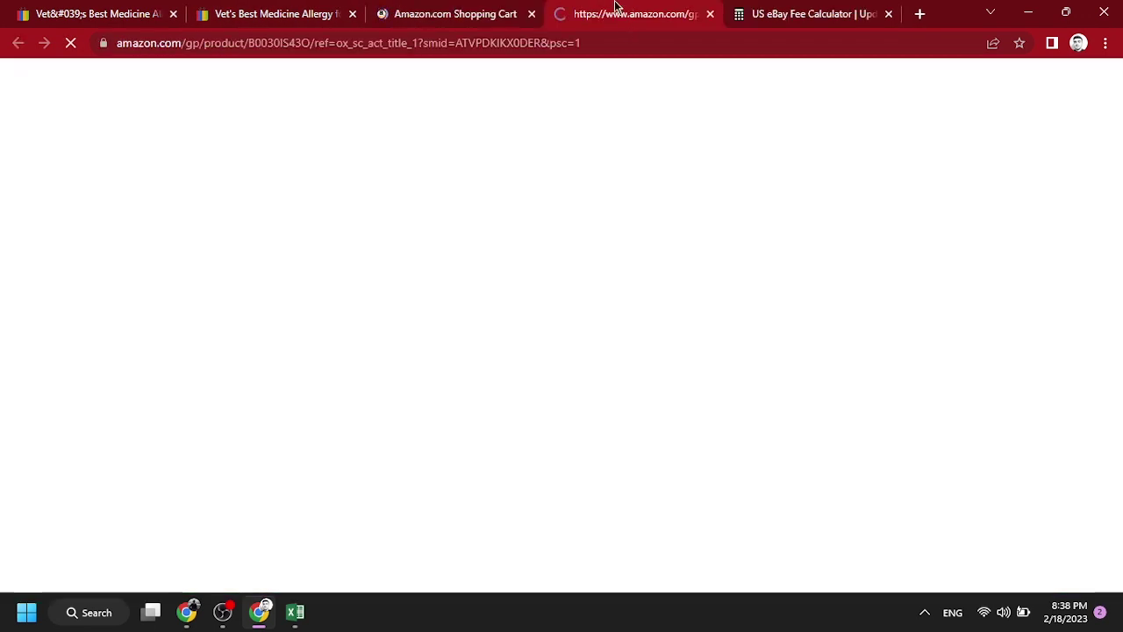
click(529, 14)
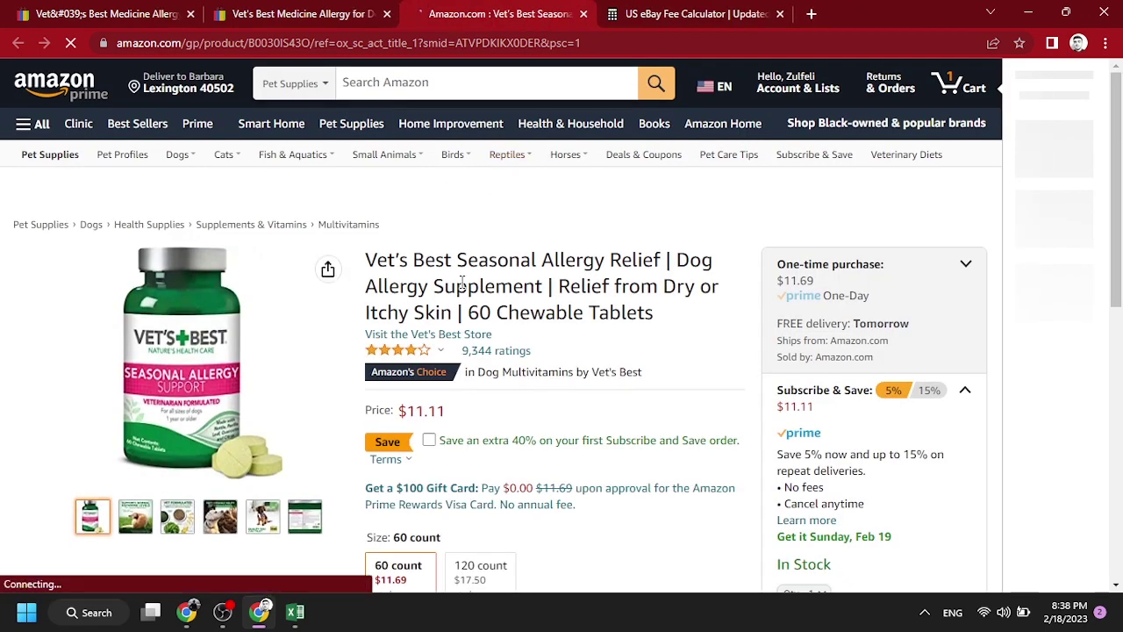
Go from the eBay home page to the selling page.
click(664, 12)
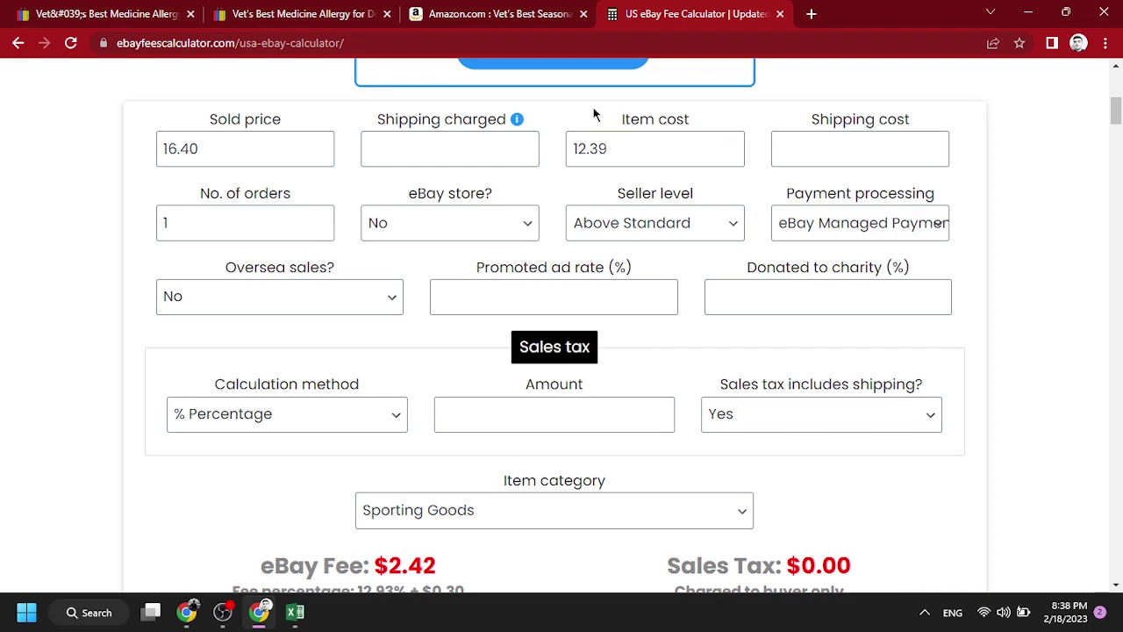
click(295, 11)
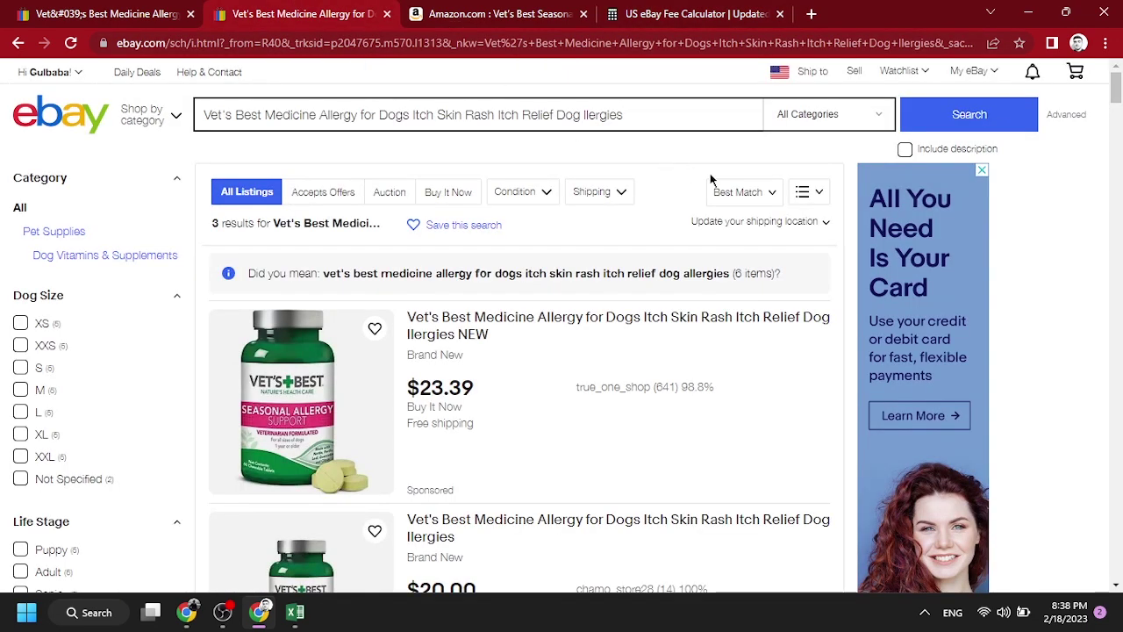
click(61, 110)
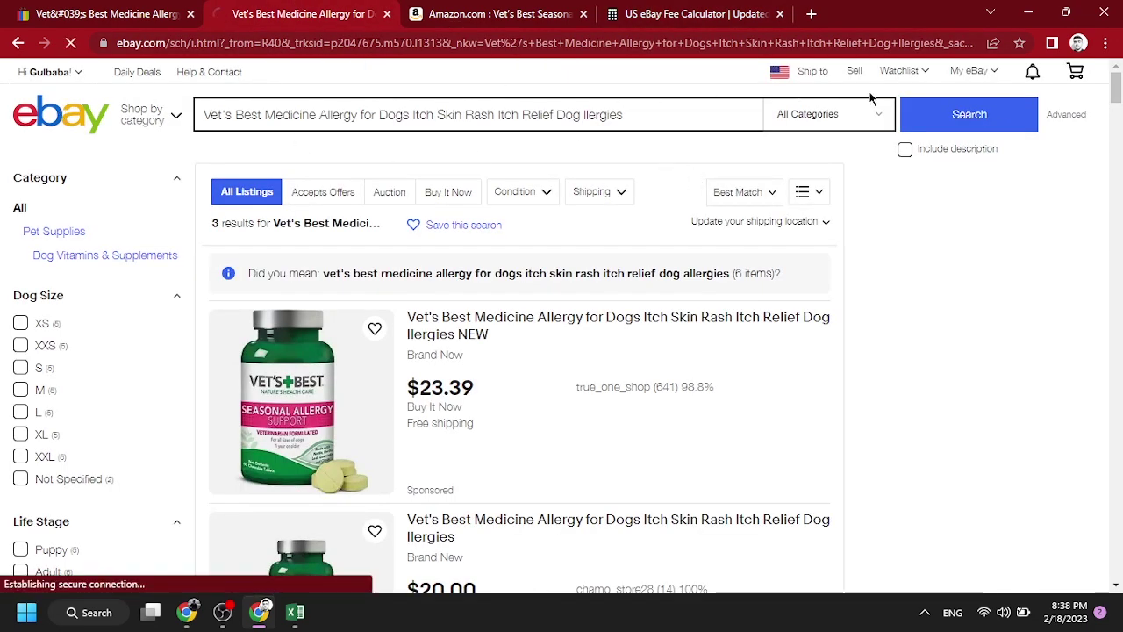
click(826, 76)
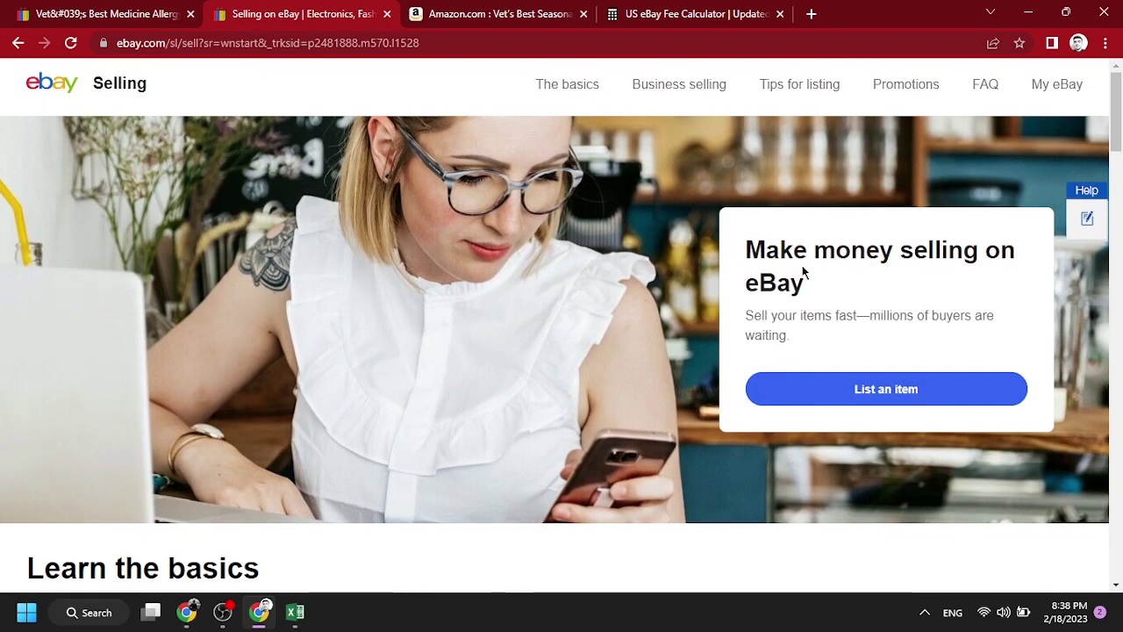
Start a new listing and search the catalogue using the copied Vet's Best item title.
click(830, 393)
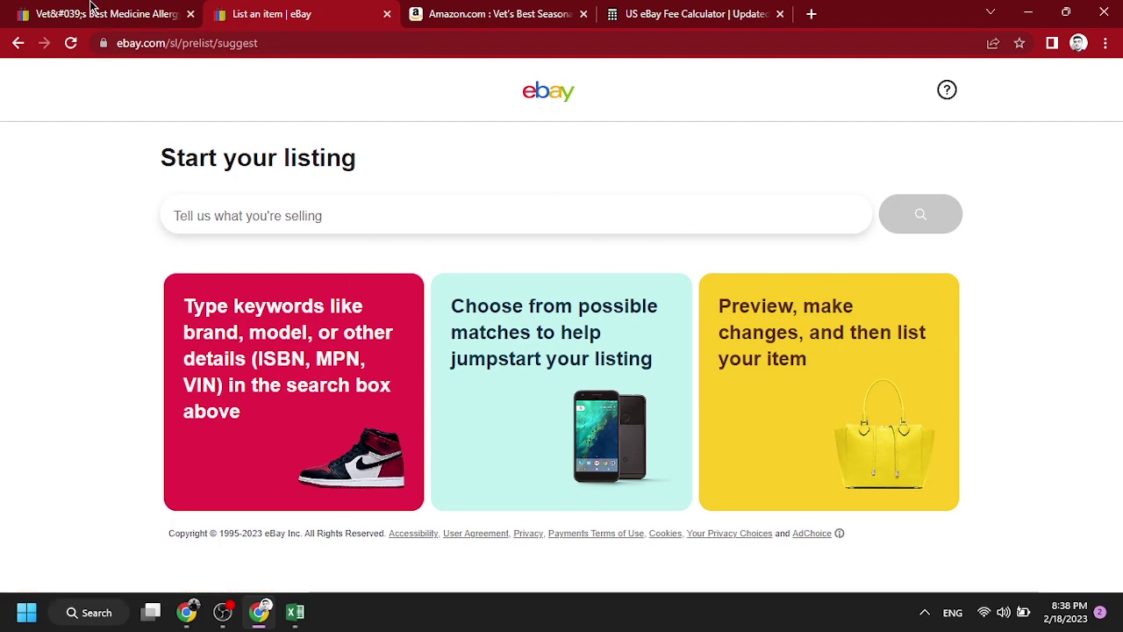
click(95, 10)
drag(716, 353, 483, 324)
key(ctrl+c)
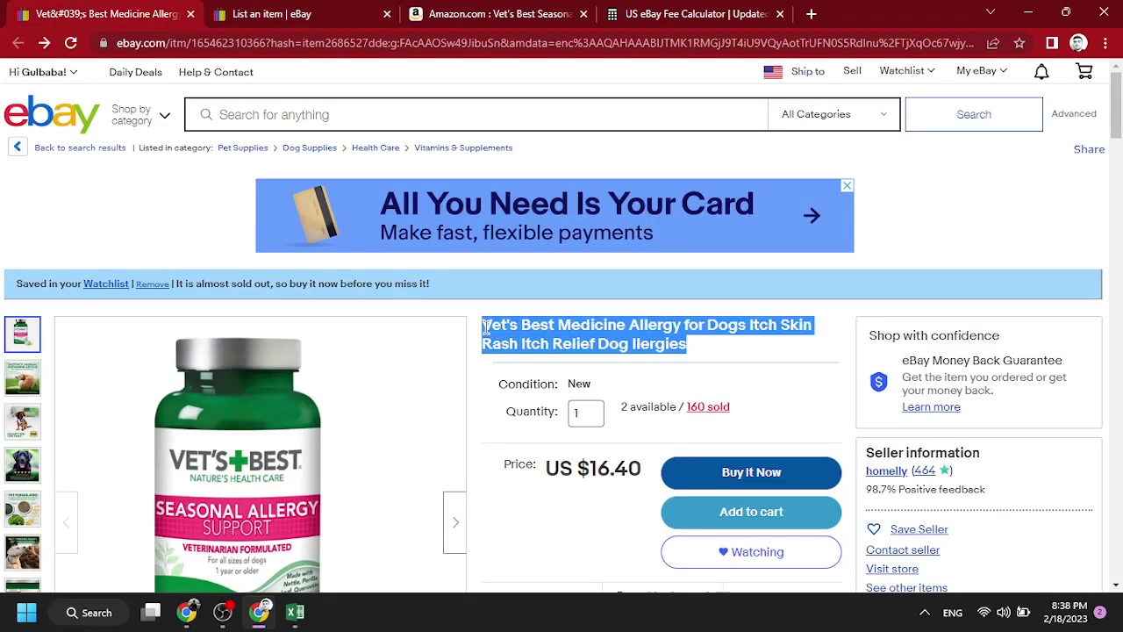
click(340, 20)
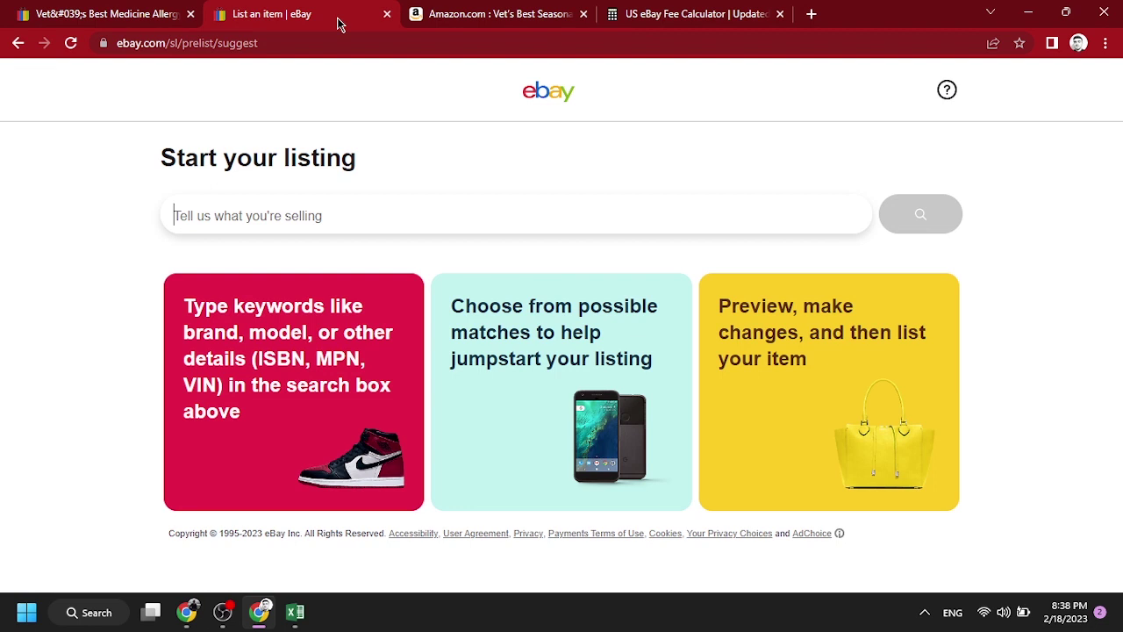
click(407, 203)
key(ctrl+v)
click(917, 217)
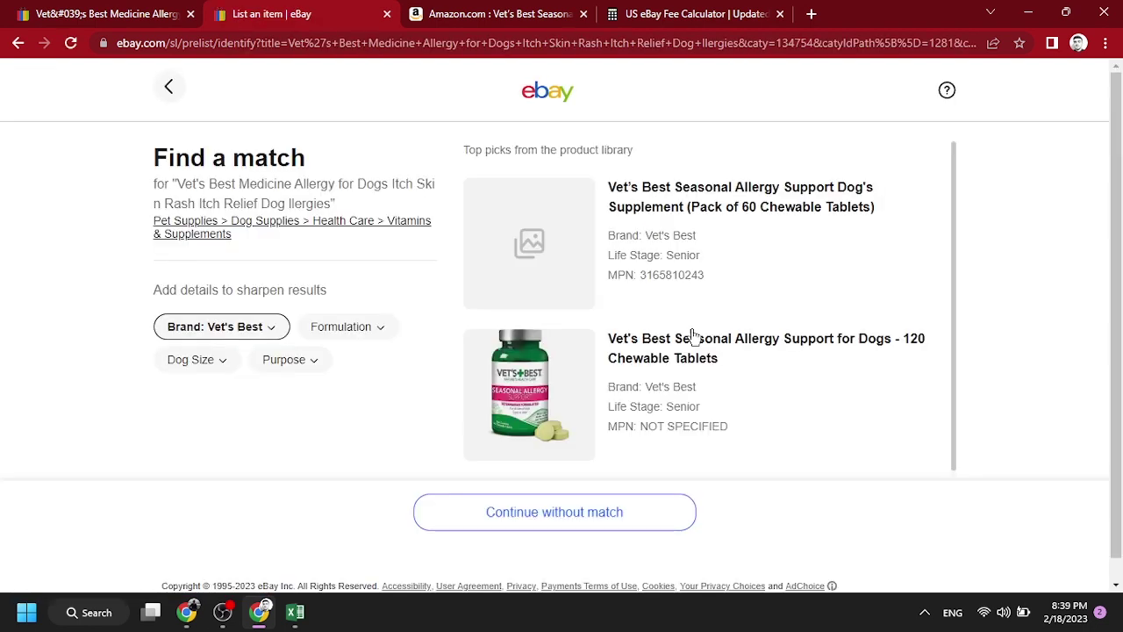
Choose the 60 Chewable Tablets product match in New condition and continue to the listing.
scroll(835, 263, down, 1)
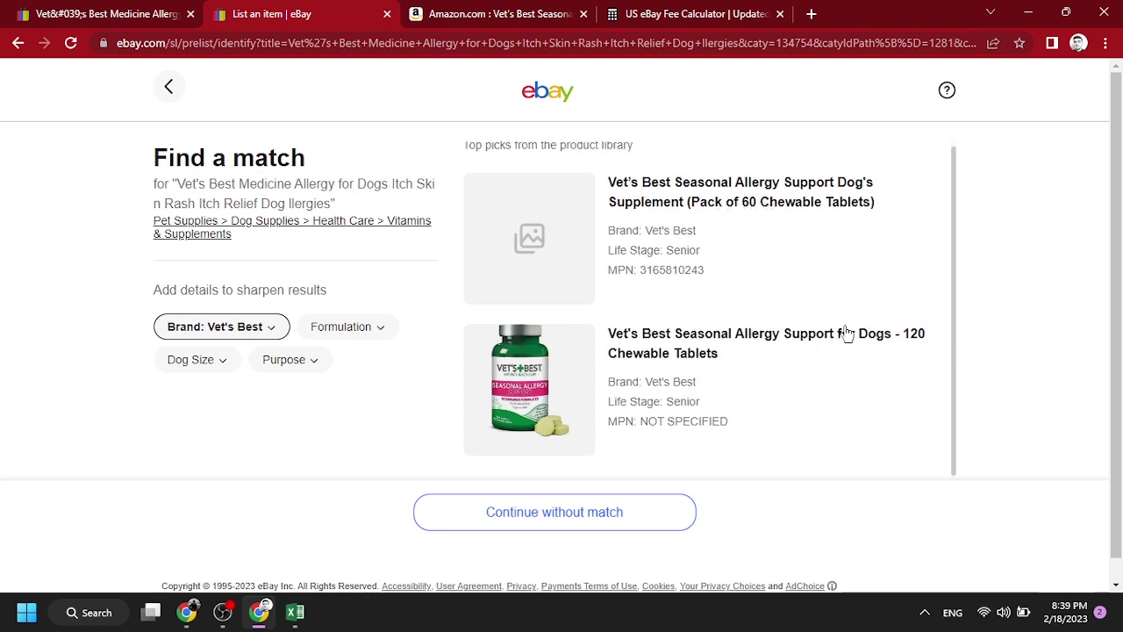
click(511, 16)
scroll(560, 348, down, 1)
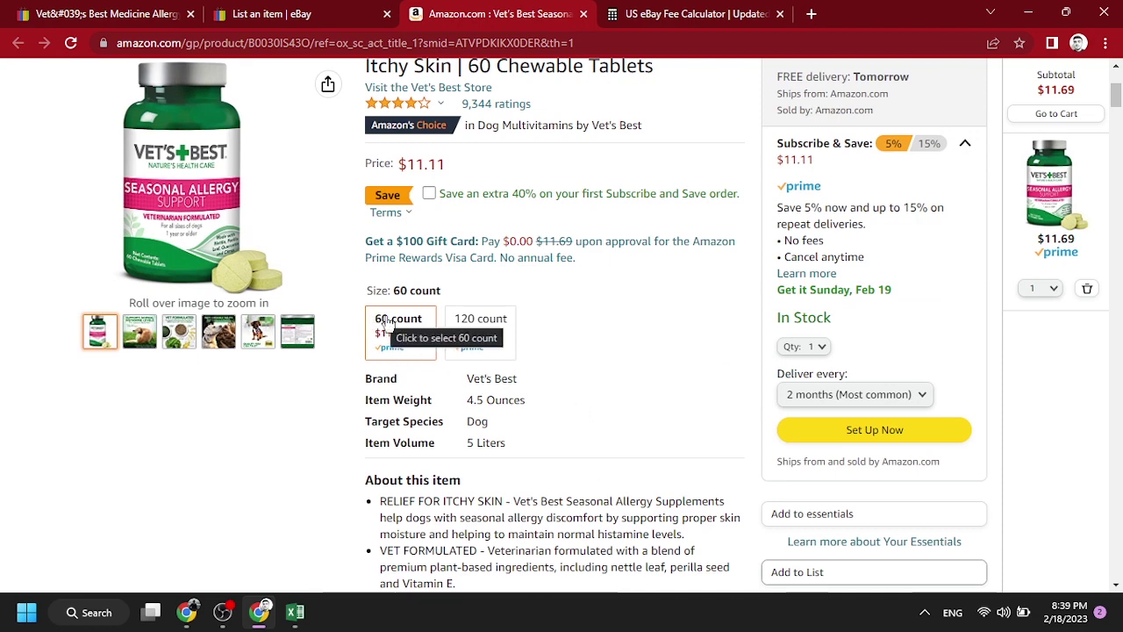
click(307, 13)
click(763, 201)
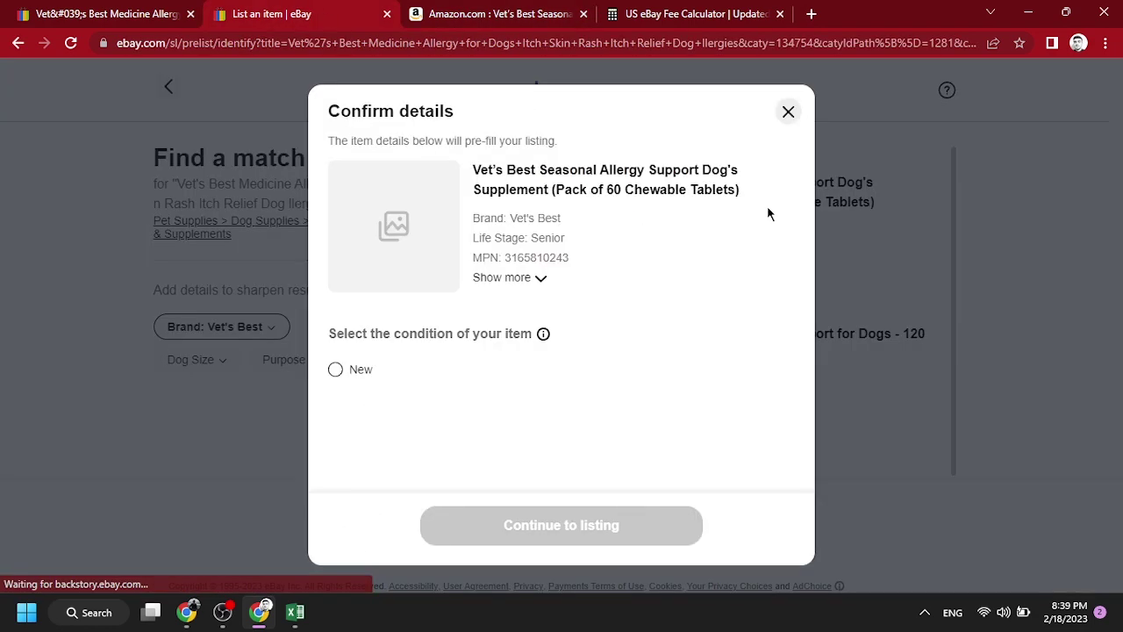
click(340, 375)
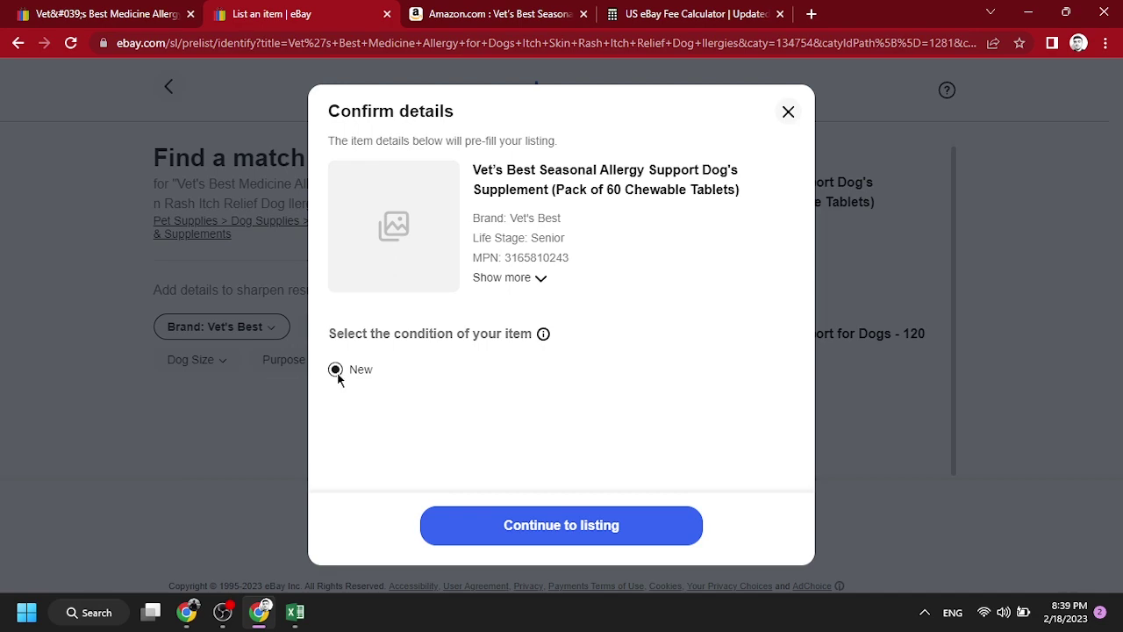
click(520, 530)
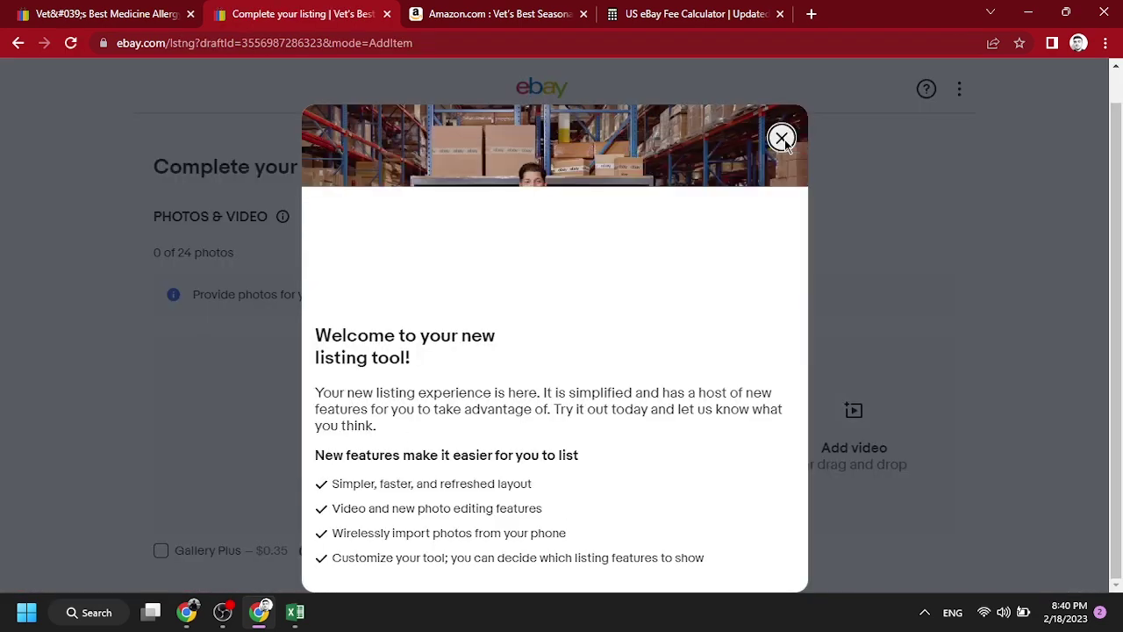
Replace the item title with the competitor's copied Vet's Best title.
click(782, 139)
scroll(776, 267, down, 3)
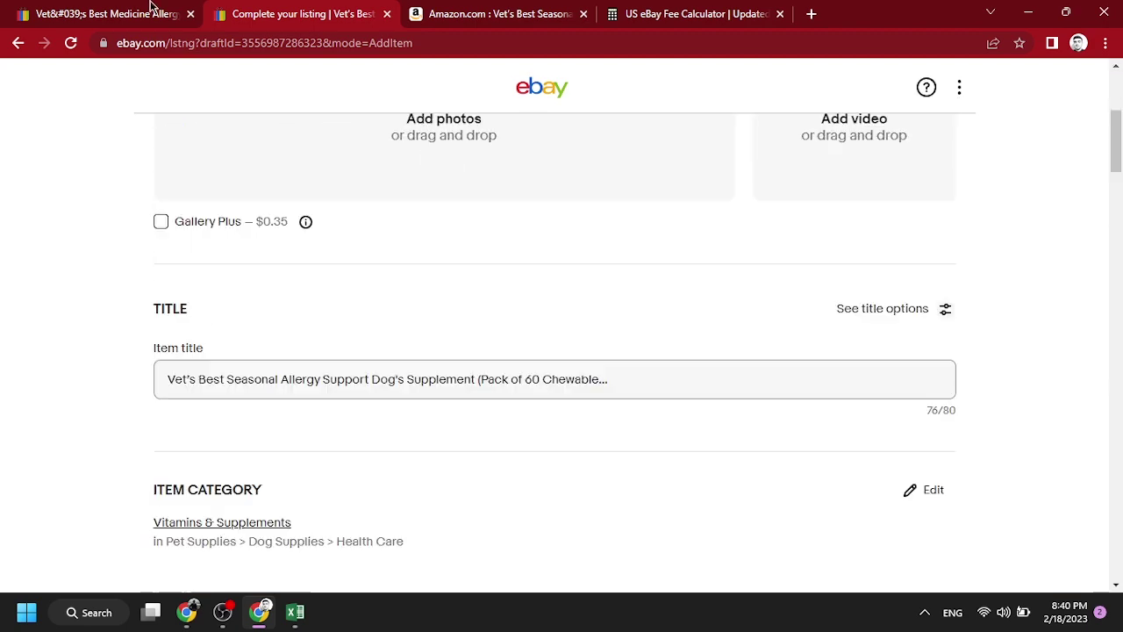
click(151, 10)
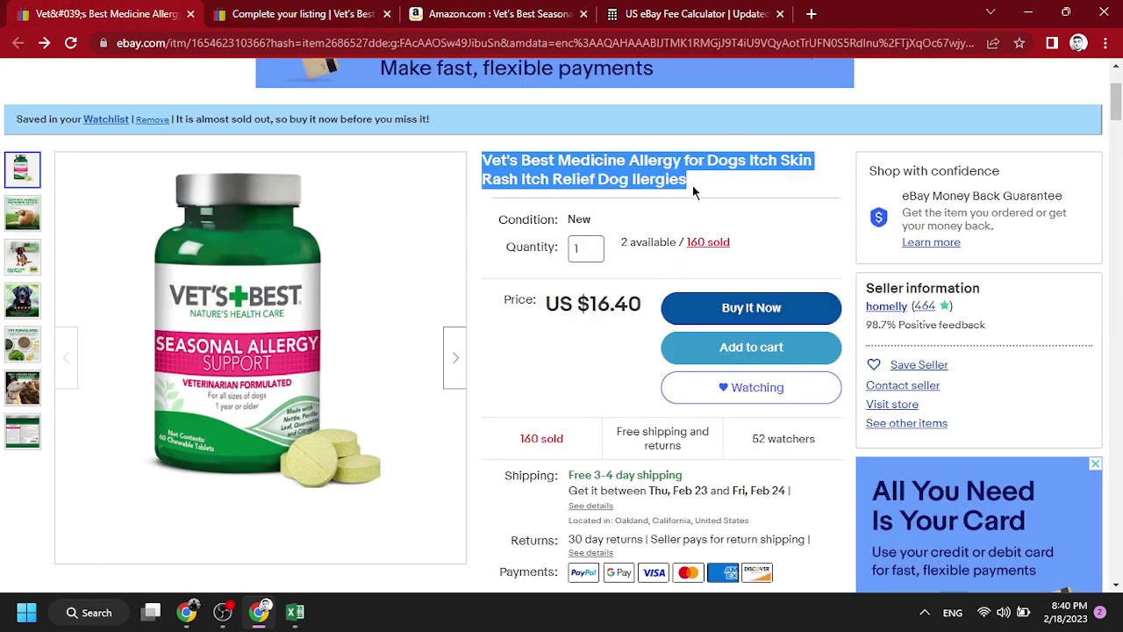
click(267, 10)
click(670, 379)
key(ctrl+a)
key(ctrl+v)
Check what the 7.8K and 2.7K search figures mean, then move into the empty Description.
scroll(635, 298, down, 5)
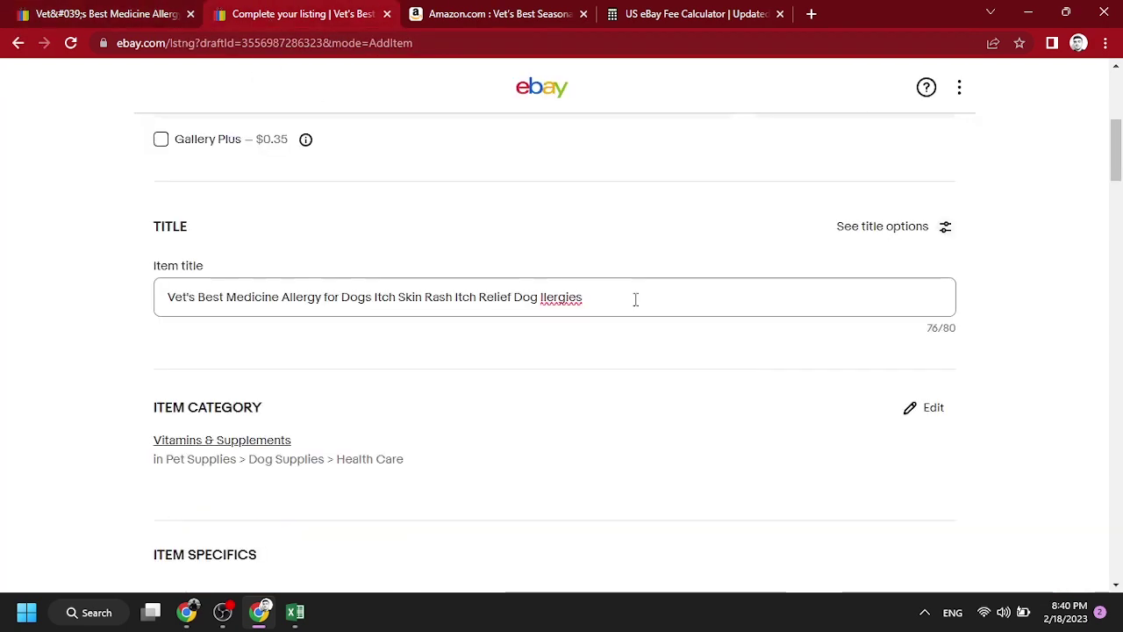
scroll(644, 316, down, 3)
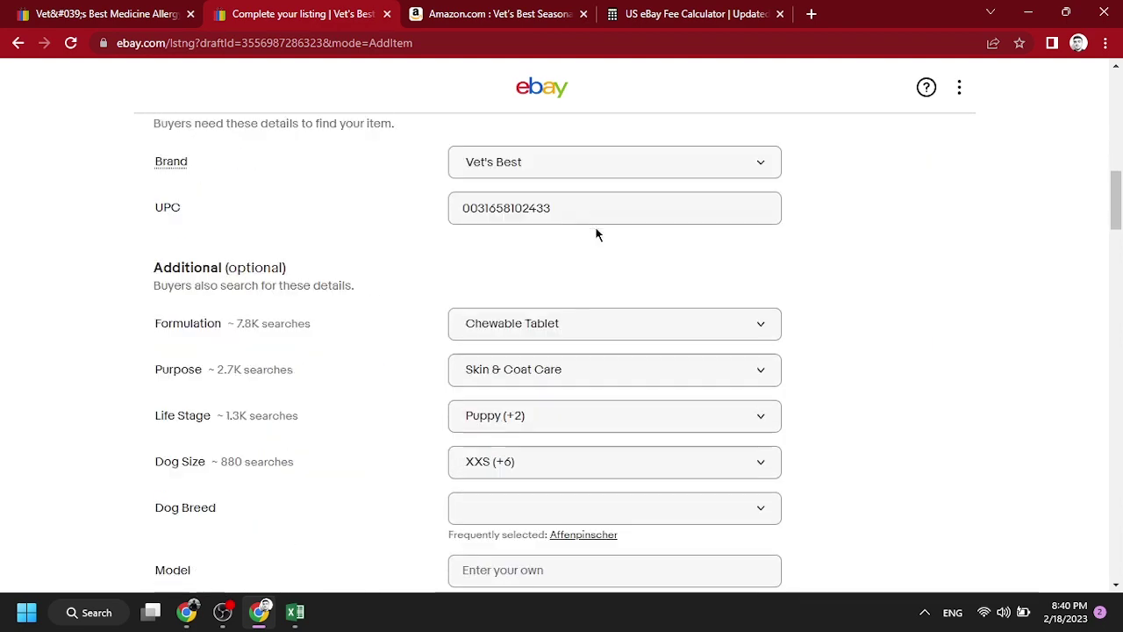
scroll(575, 286, down, 2)
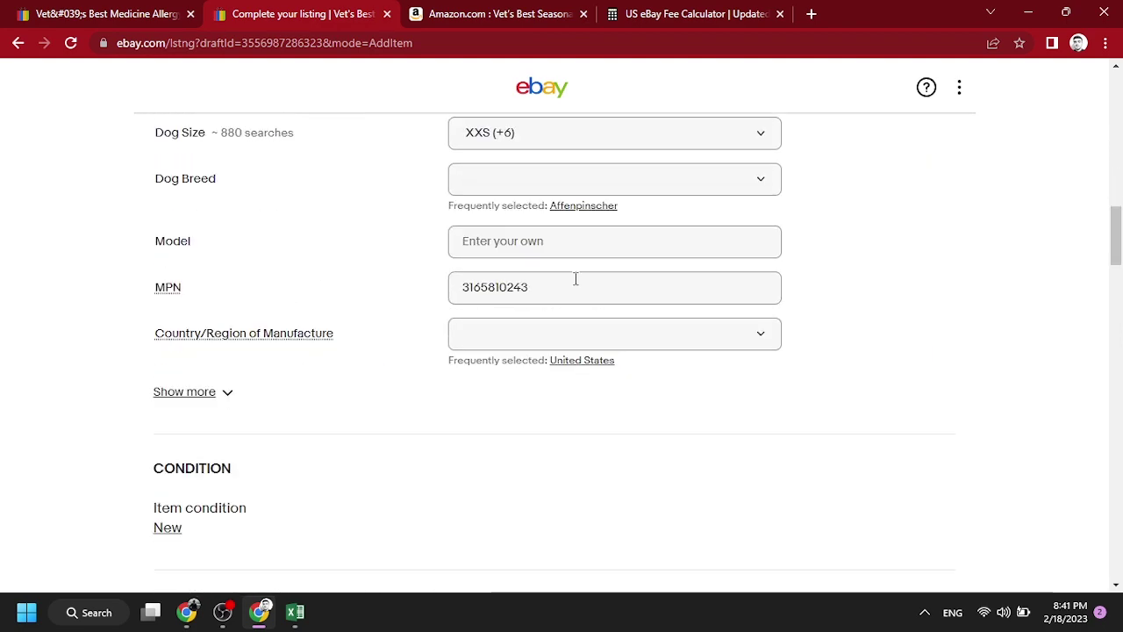
scroll(527, 280, down, 1)
scroll(469, 284, up, 4)
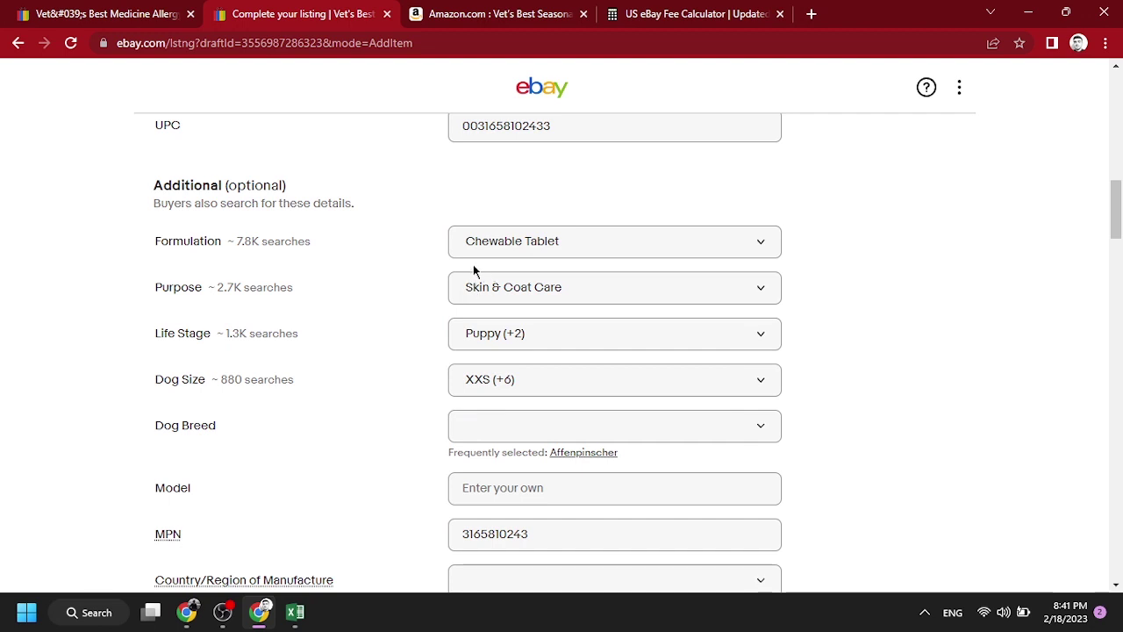
click(264, 243)
click(247, 290)
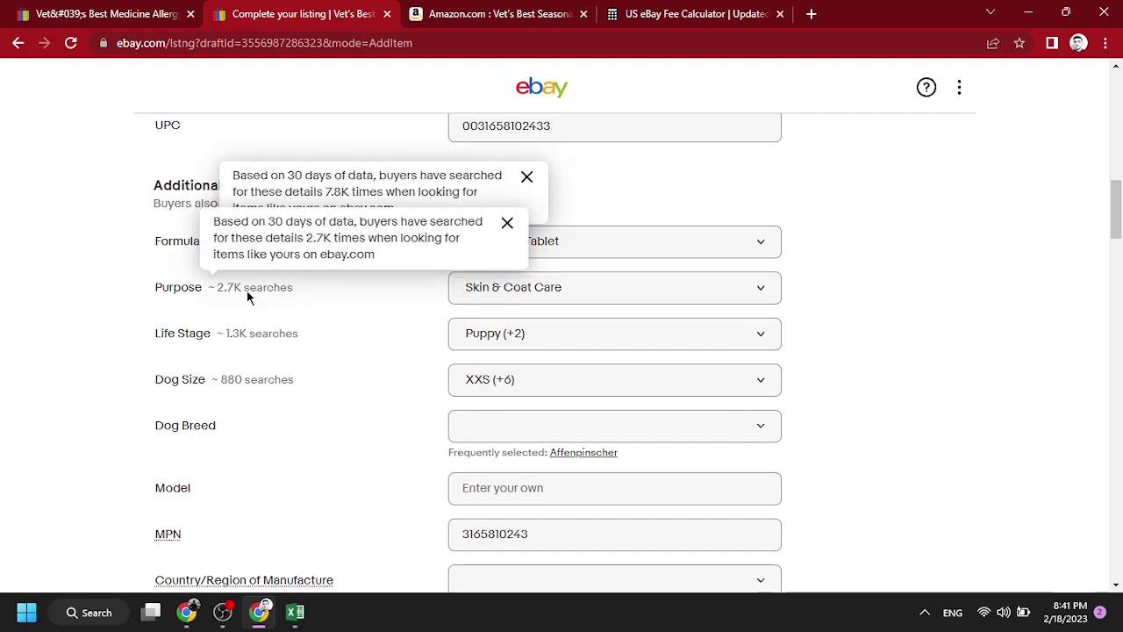
scroll(591, 316, down, 8)
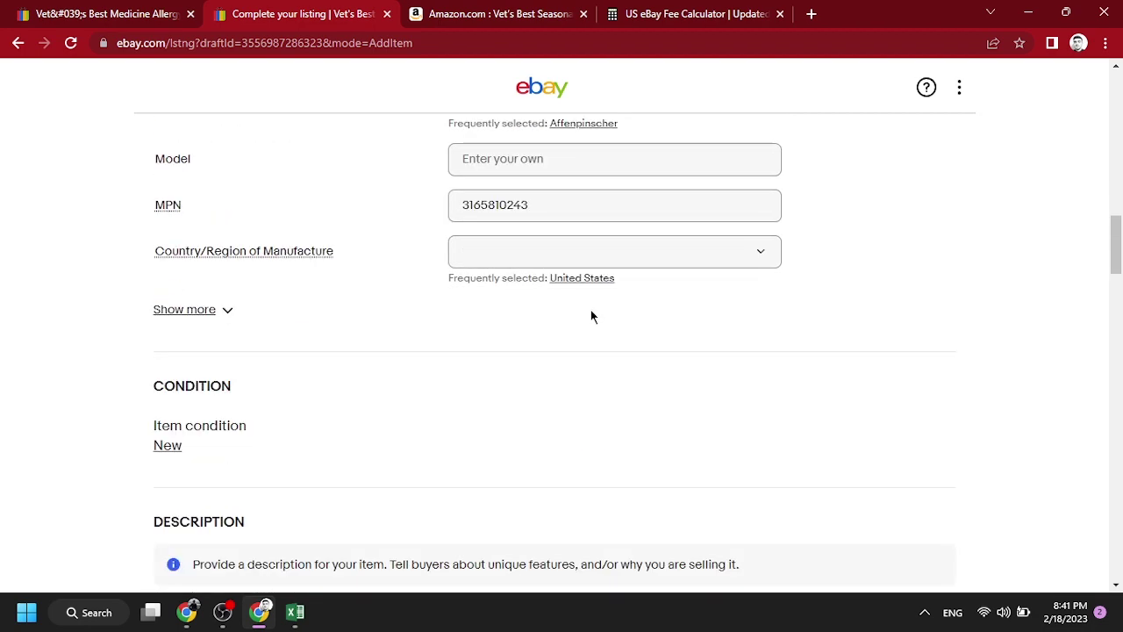
scroll(427, 364, up, 9)
scroll(467, 301, down, 9)
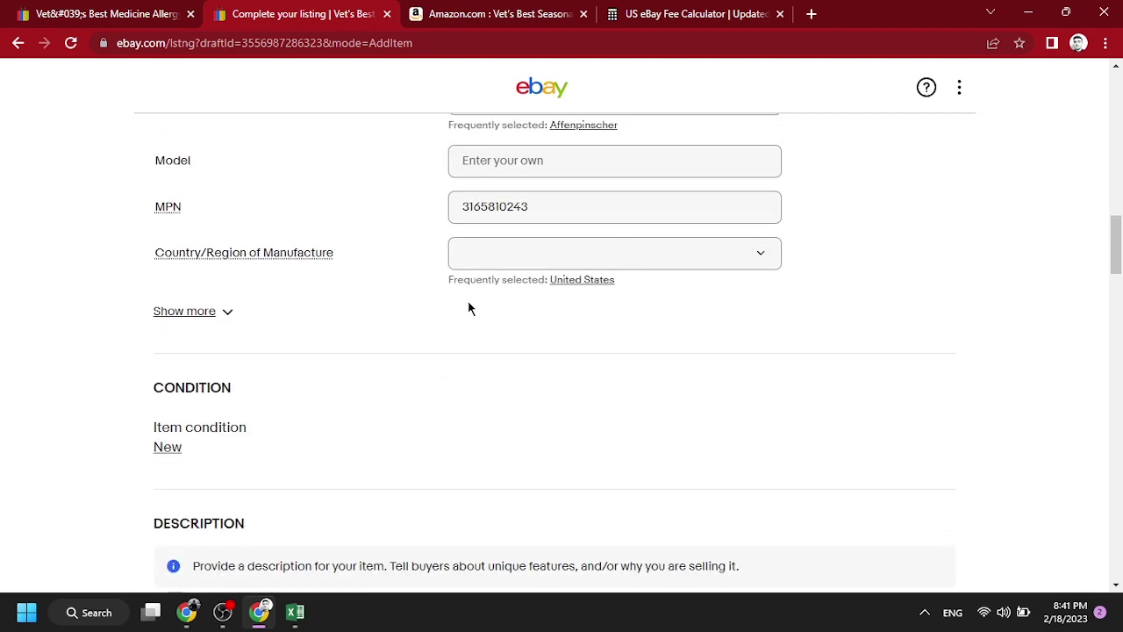
click(415, 263)
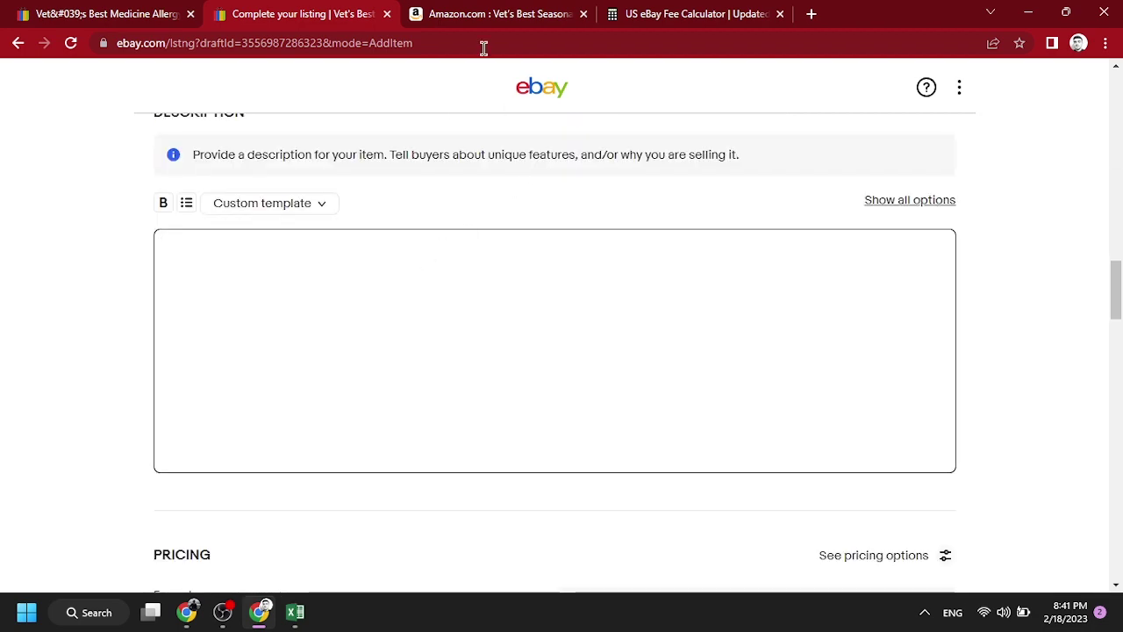
Paste the product title at the top of the description.
click(482, 16)
scroll(592, 174, down, 3)
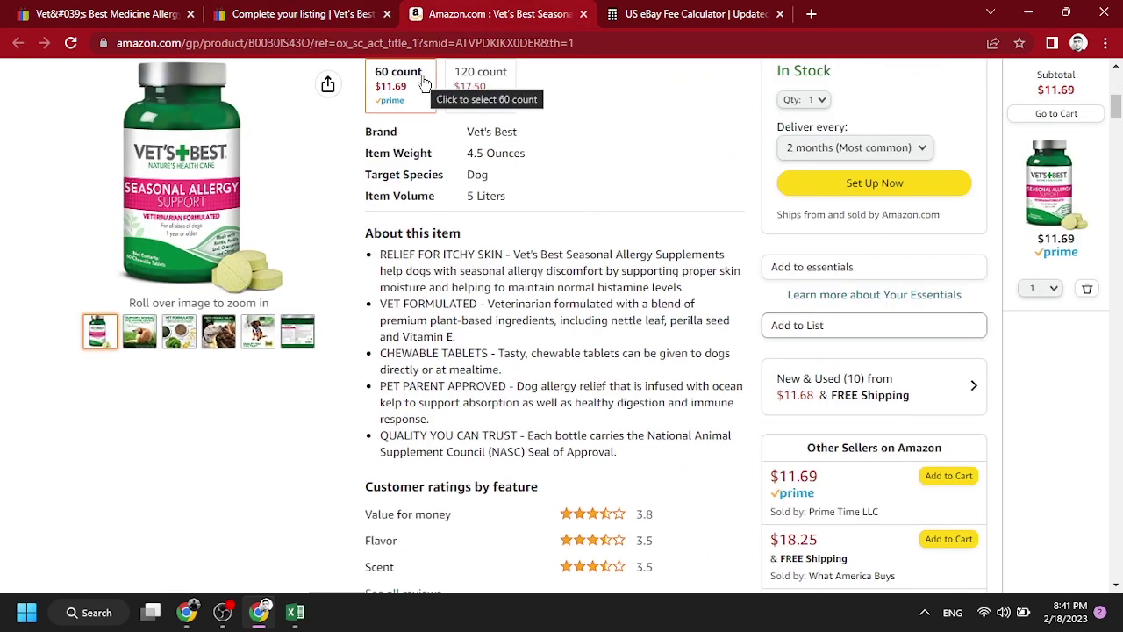
click(167, 15)
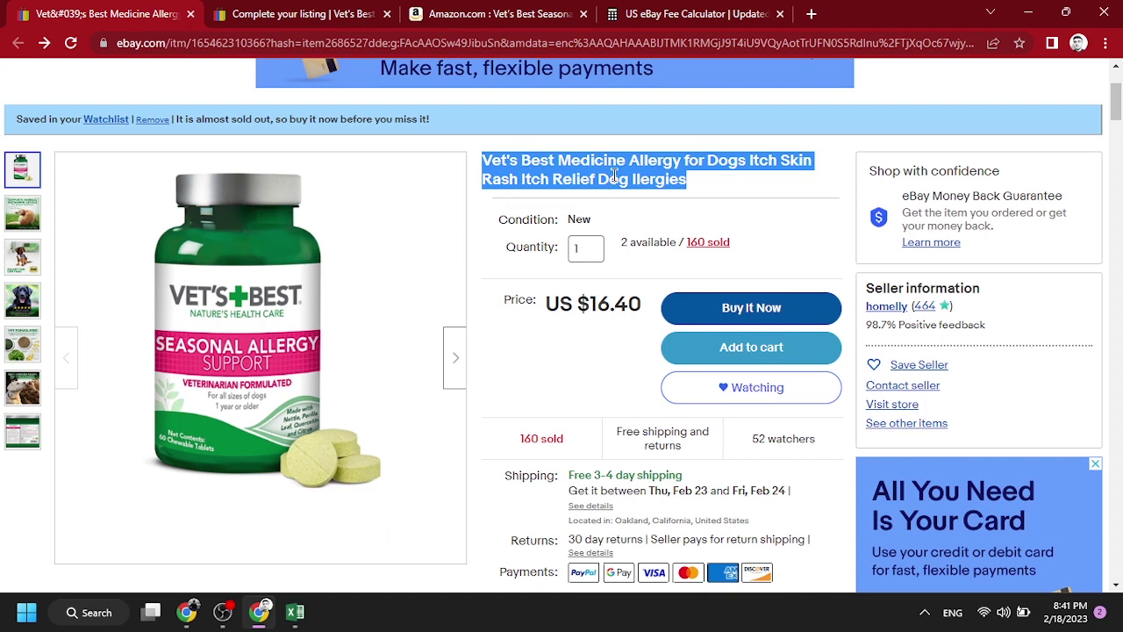
click(285, 11)
text(Vet's Best Medicine Allergy for Dogs Itch Skin Rash Itch Relief Dog llergies)
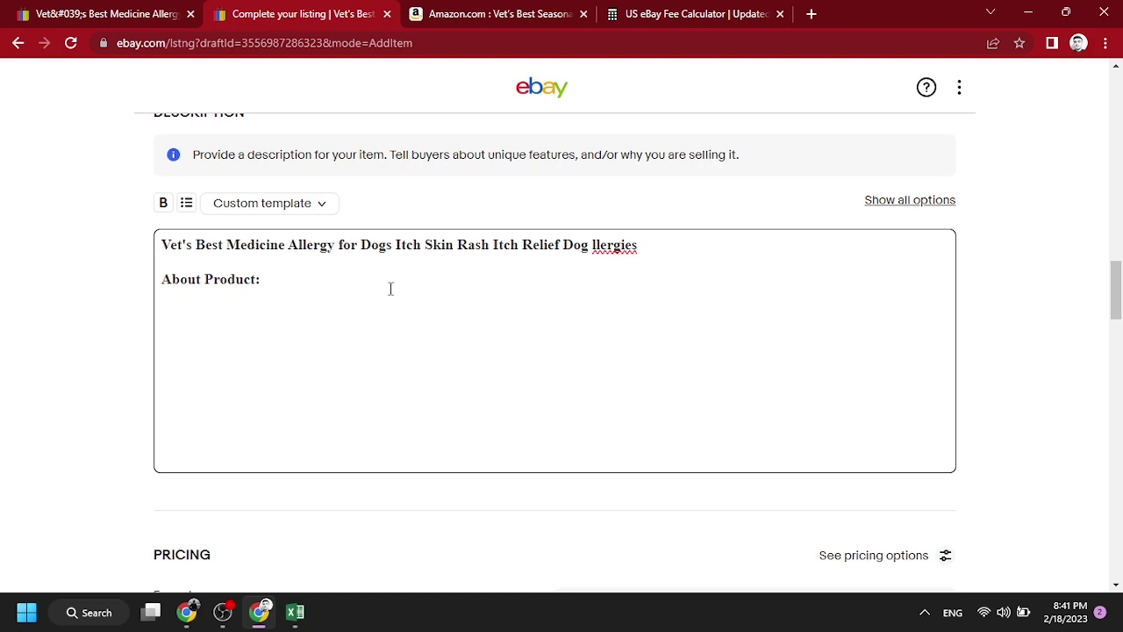
Paste Amazon's About this item bullets under 'About Product:' and remove the stray heading fragment.
click(491, 14)
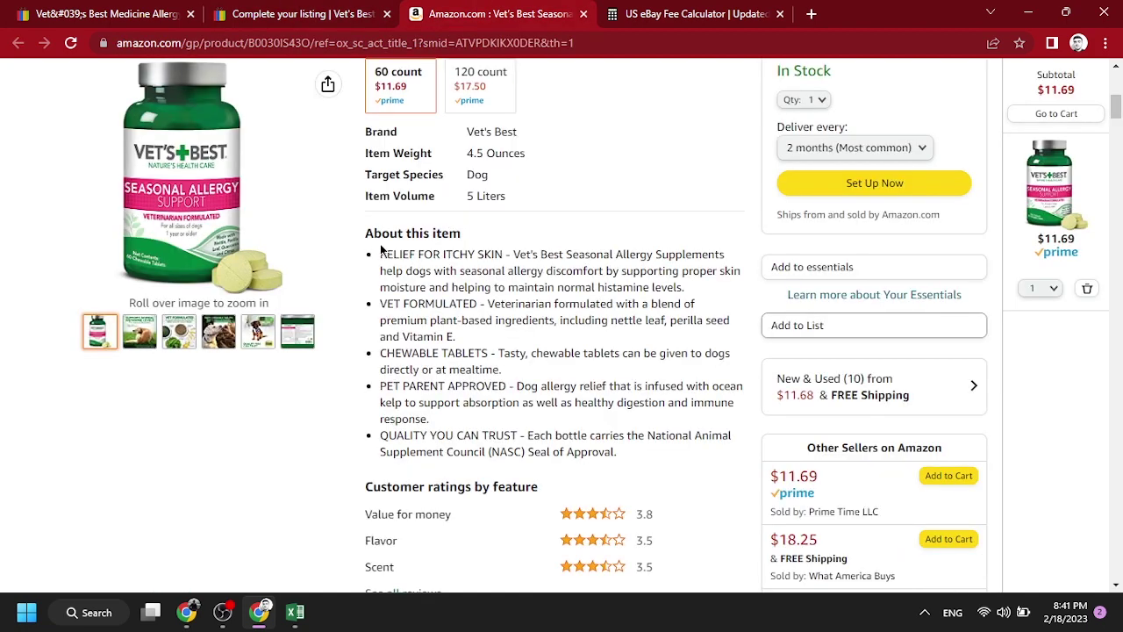
drag(380, 250, 636, 457)
key(ctrl+c)
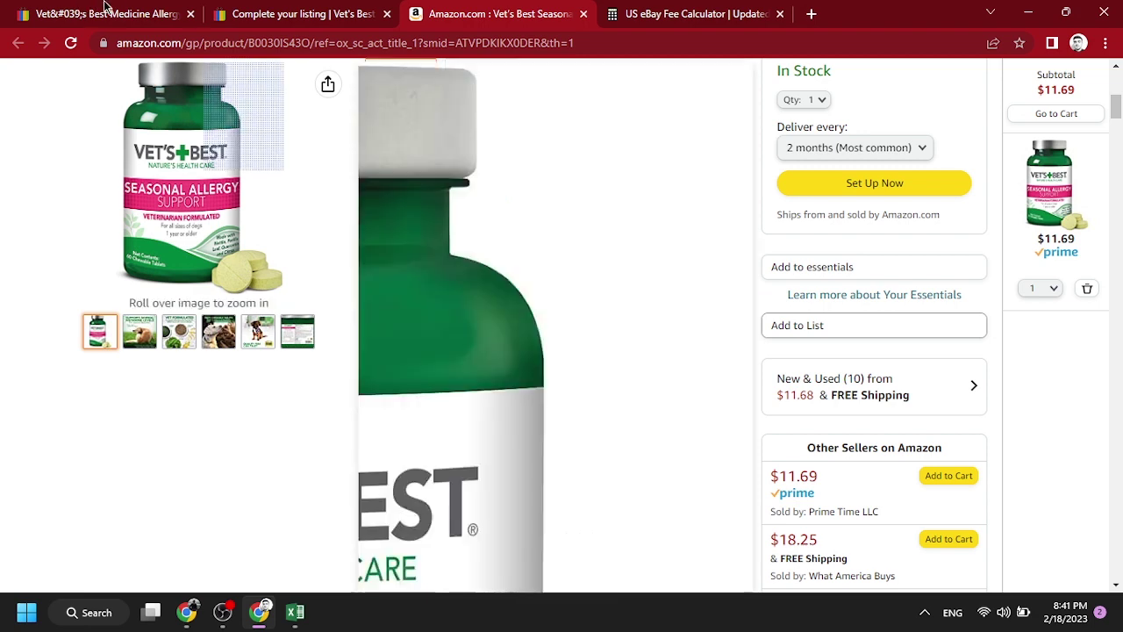
click(268, 10)
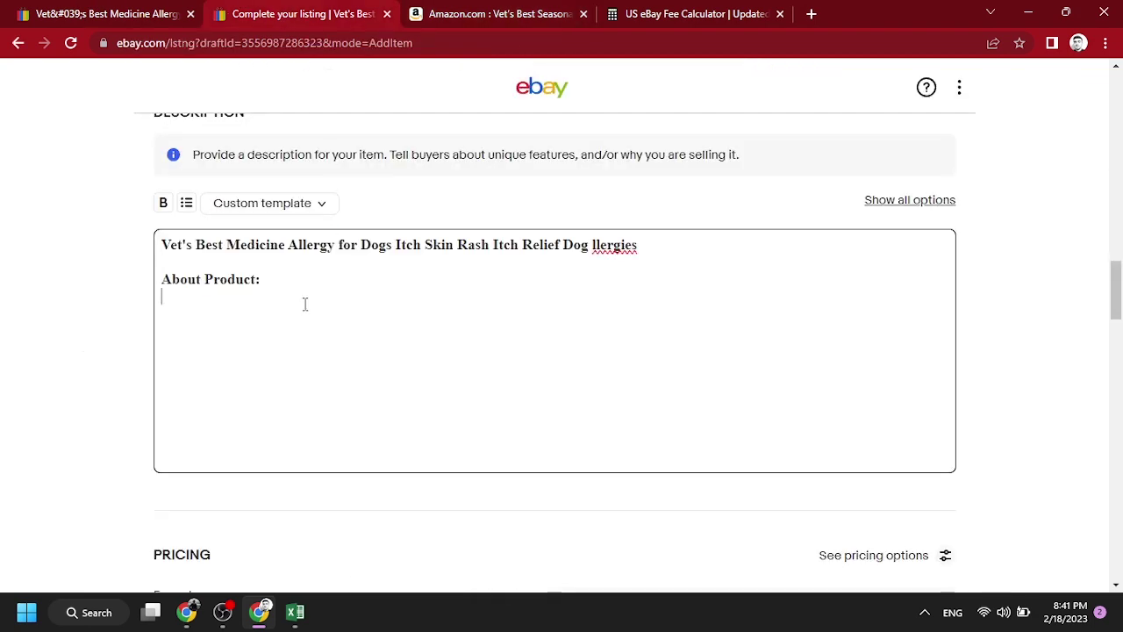
key(ctrl+v)
drag(240, 298, 160, 299)
key(BackSpace)
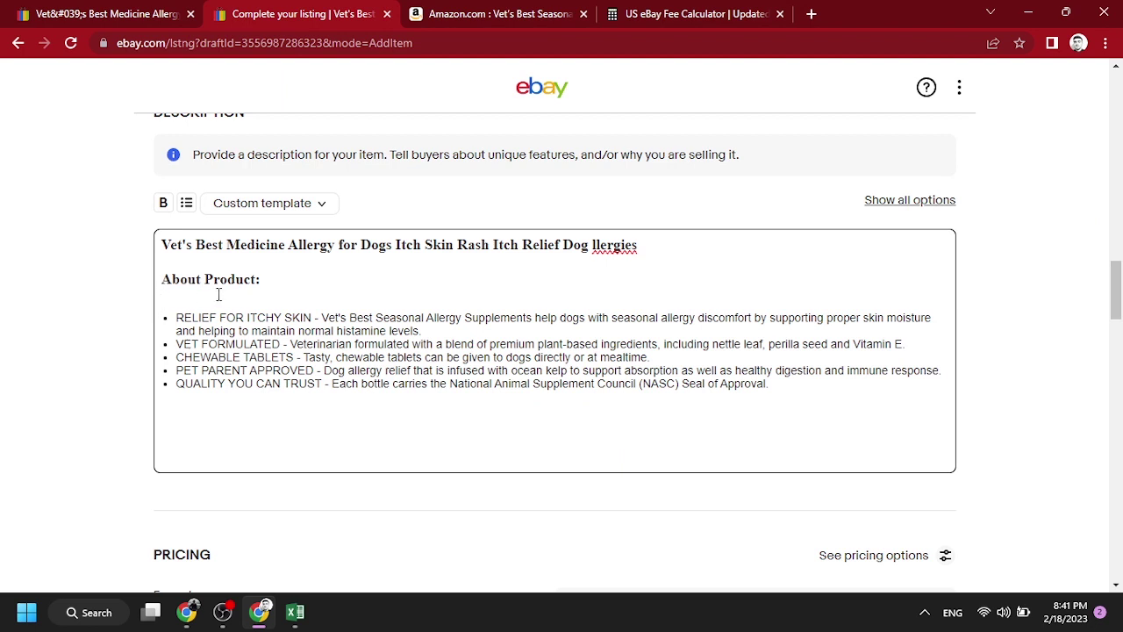
key(BackSpace)
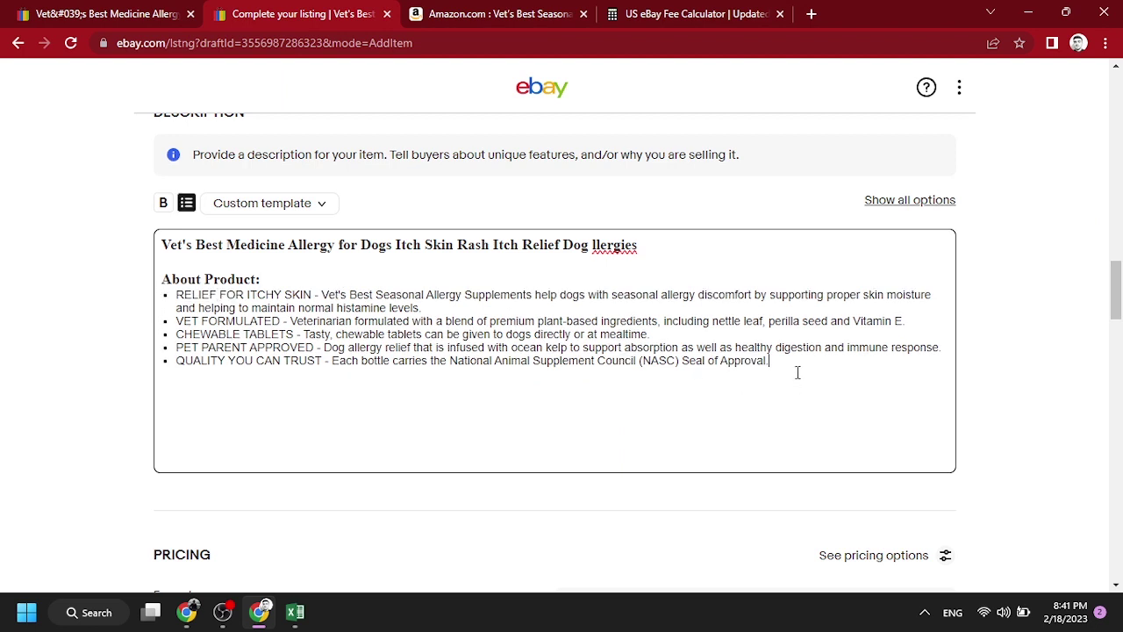
Select more Amazon page content and end the bullet list with a plain line.
click(496, 14)
scroll(546, 184, down, 10)
scroll(546, 184, down, 8)
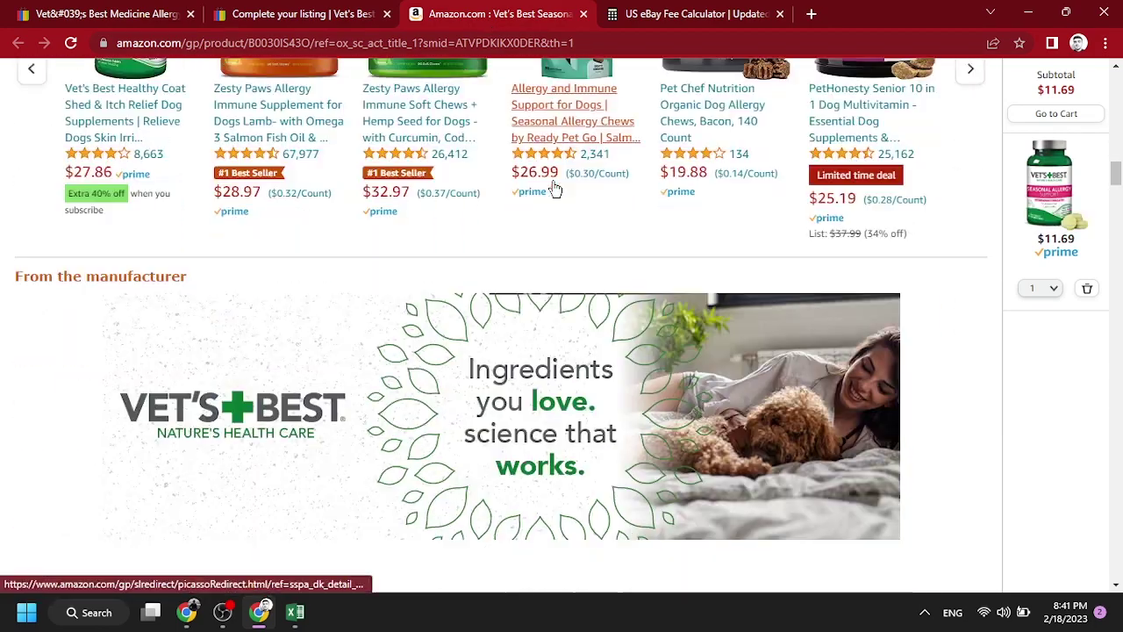
drag(543, 183, 336, 418)
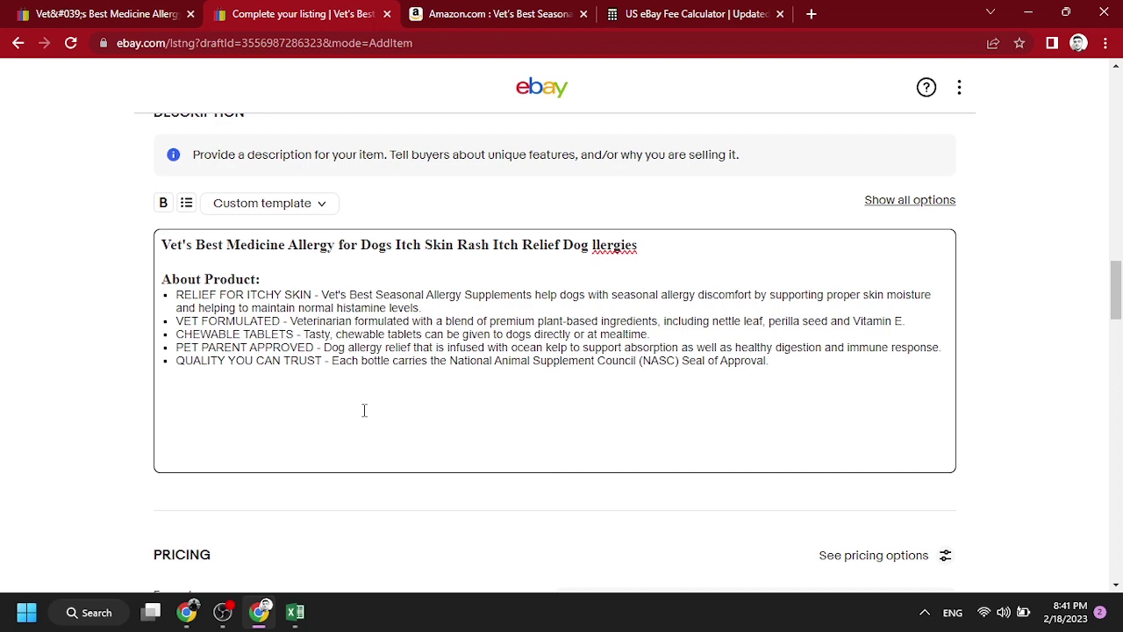
key(Return)
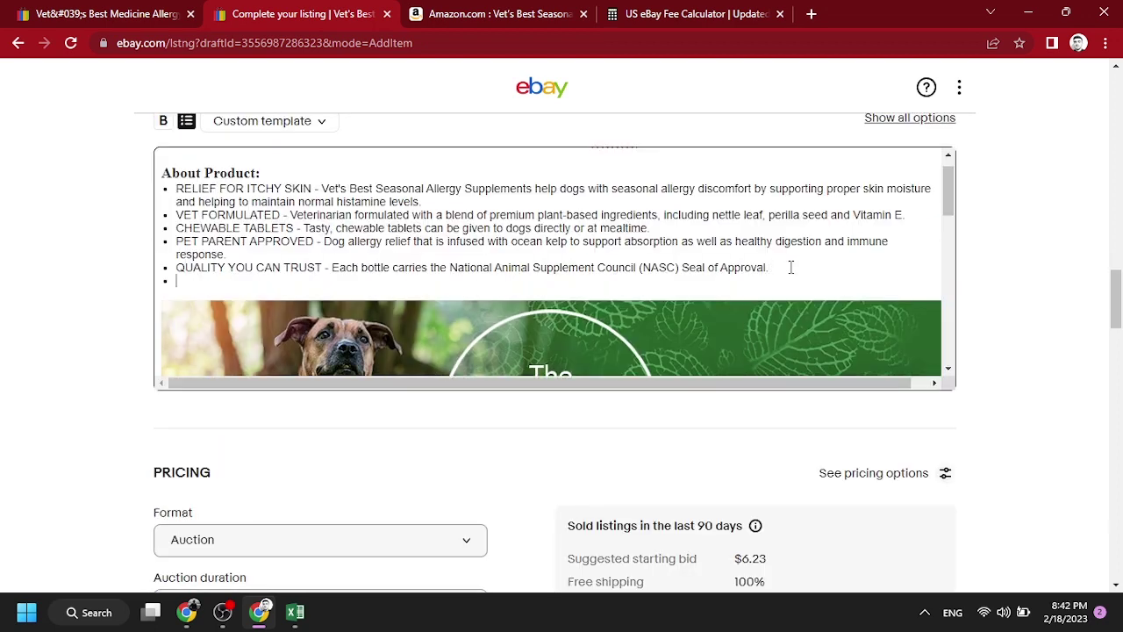
key(Return)
key(Return)
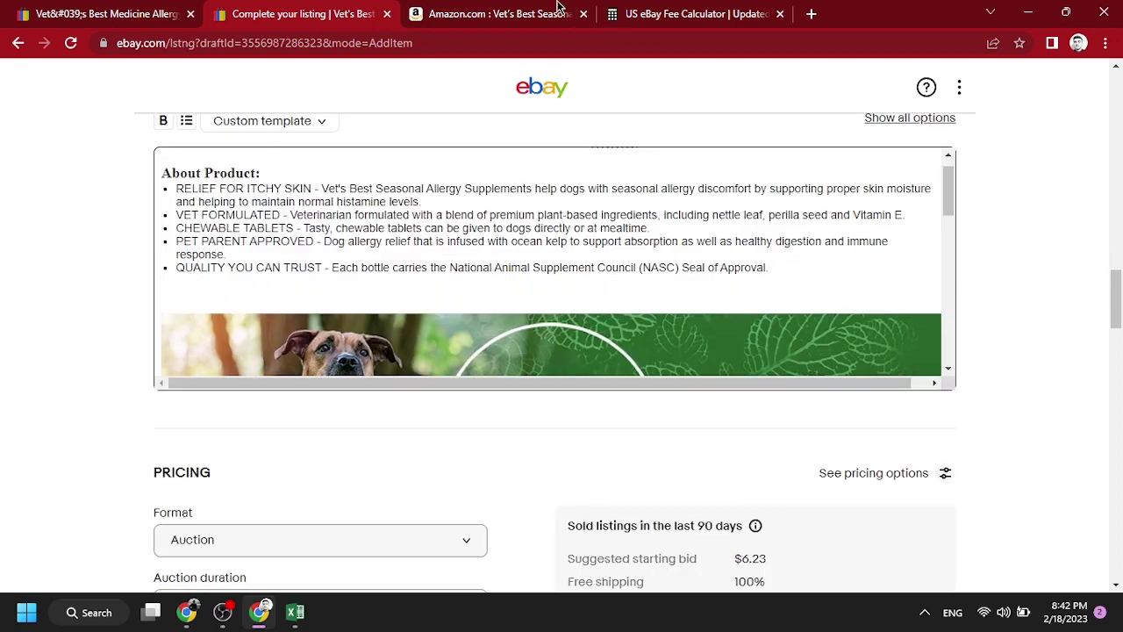
Add Amazon's Product Description paragraph below the bullets.
click(555, 11)
drag(42, 386, 368, 412)
key(ctrl+c)
click(258, 13)
key(ctrl+v)
scroll(624, 207, down, 5)
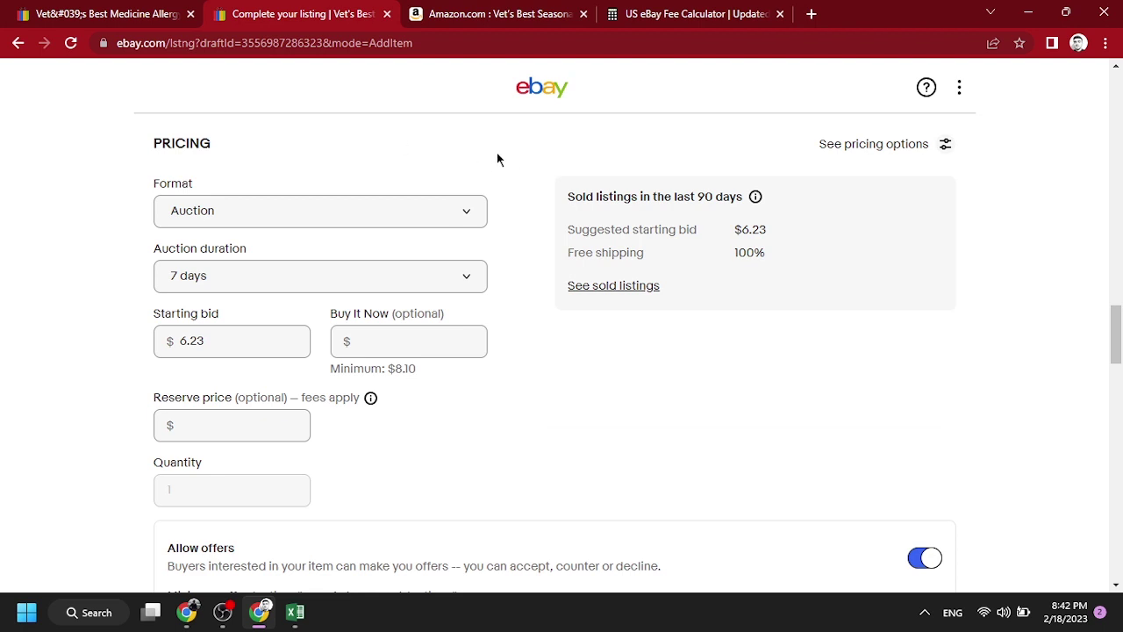
Change the listing format from auction to Buy It Now.
drag(154, 148, 235, 147)
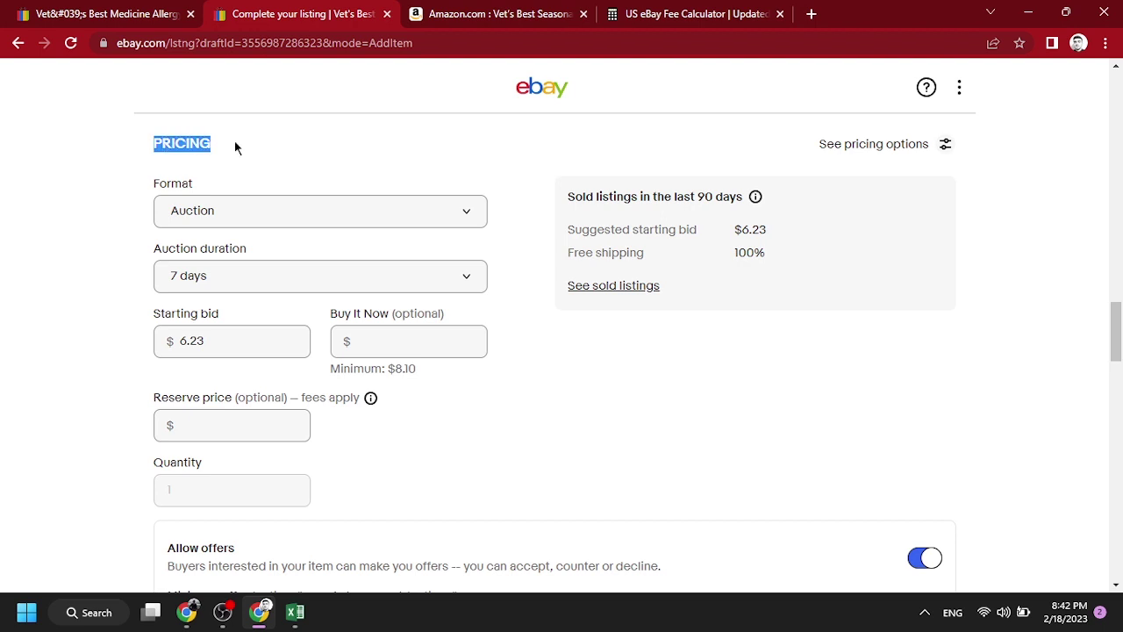
click(321, 217)
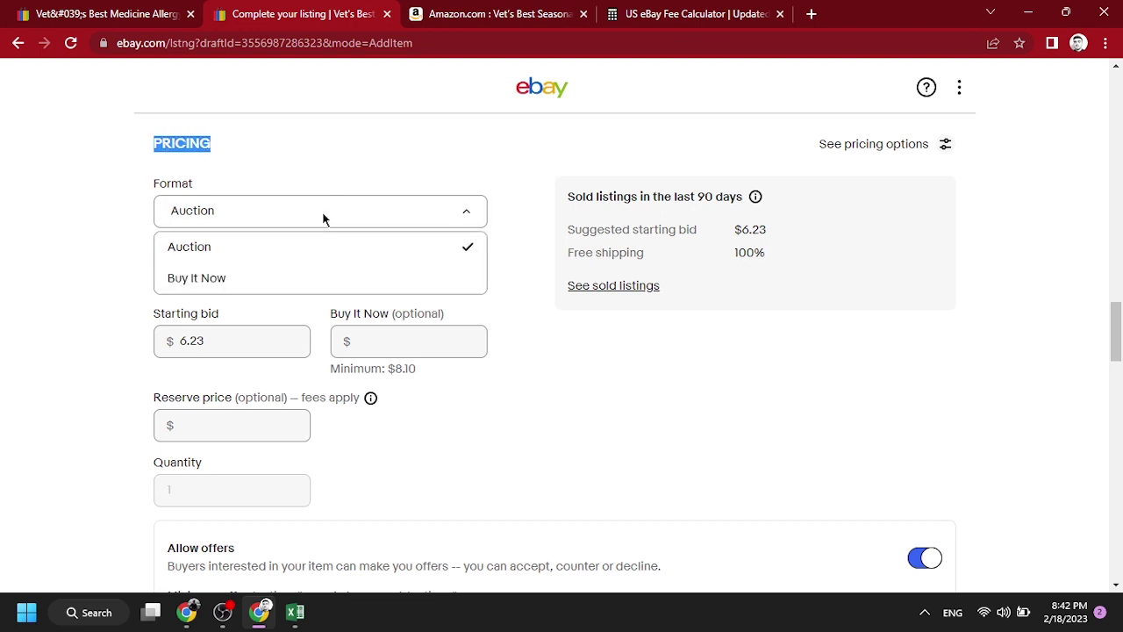
click(295, 277)
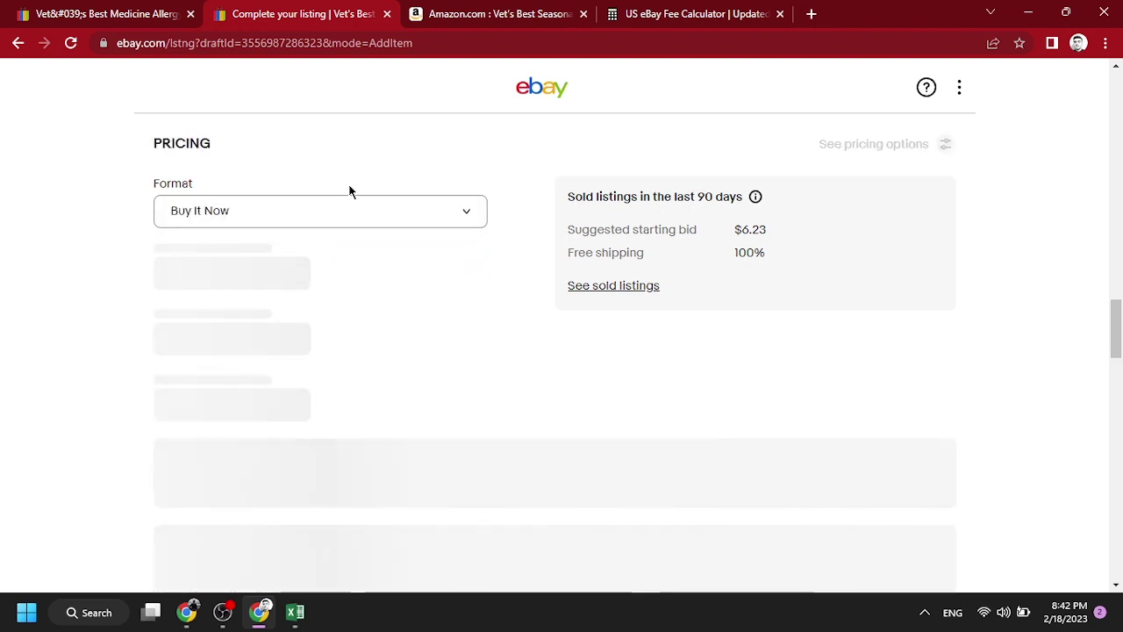
scroll(349, 189, down, 2)
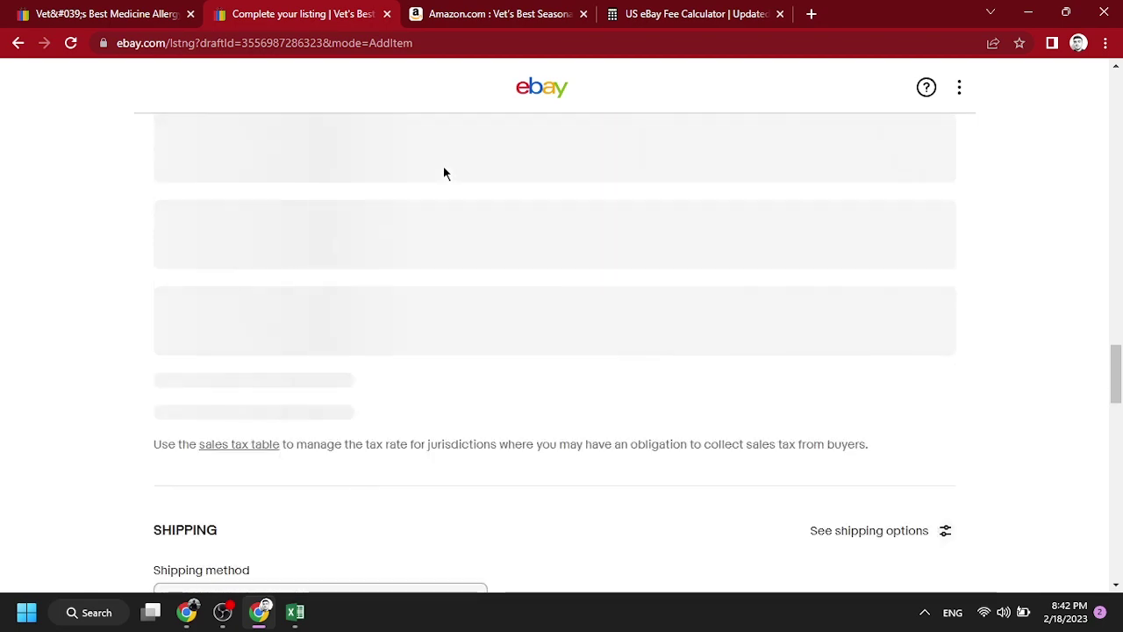
scroll(445, 173, up, 5)
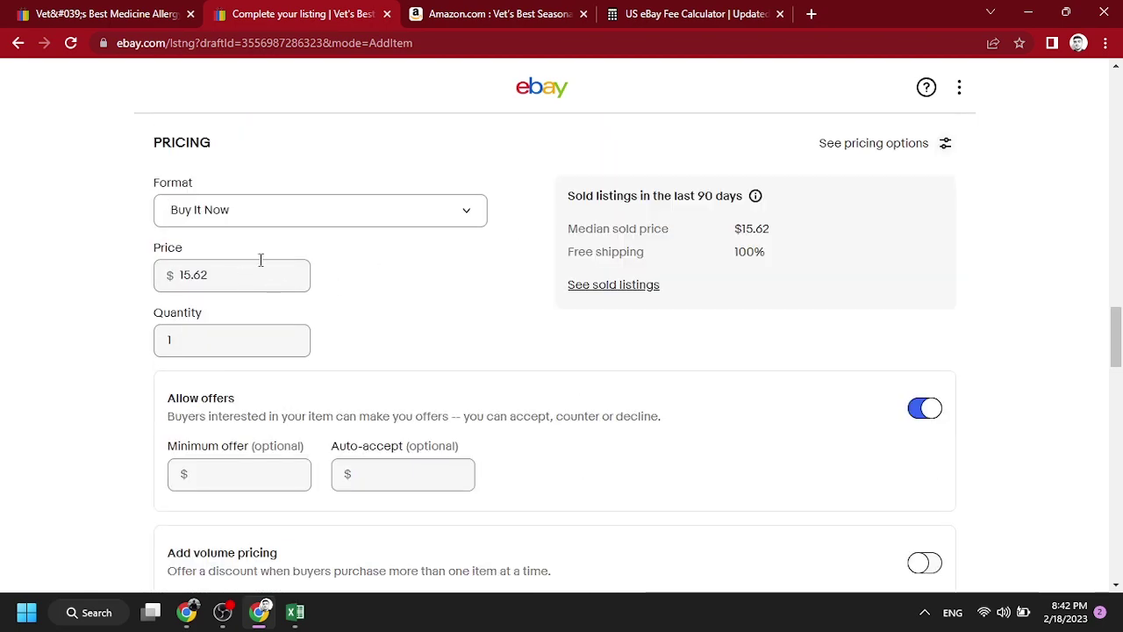
scroll(383, 239, up, 1)
Replace the 15.62 price with 16.04 after checking the fee calculator and competitor listing.
click(479, 10)
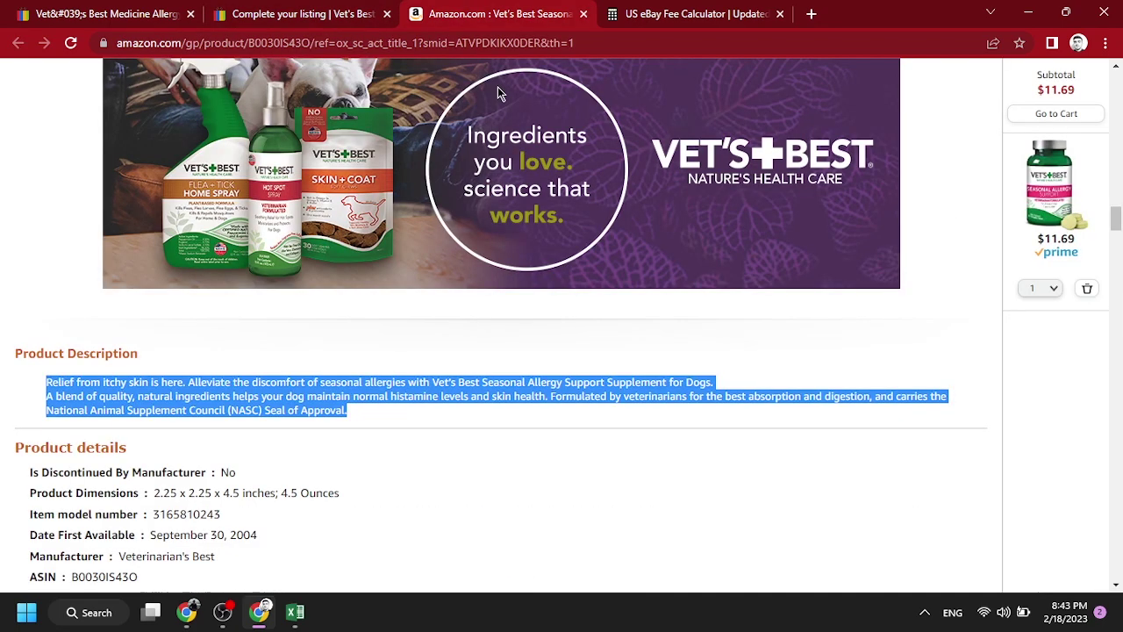
click(690, 10)
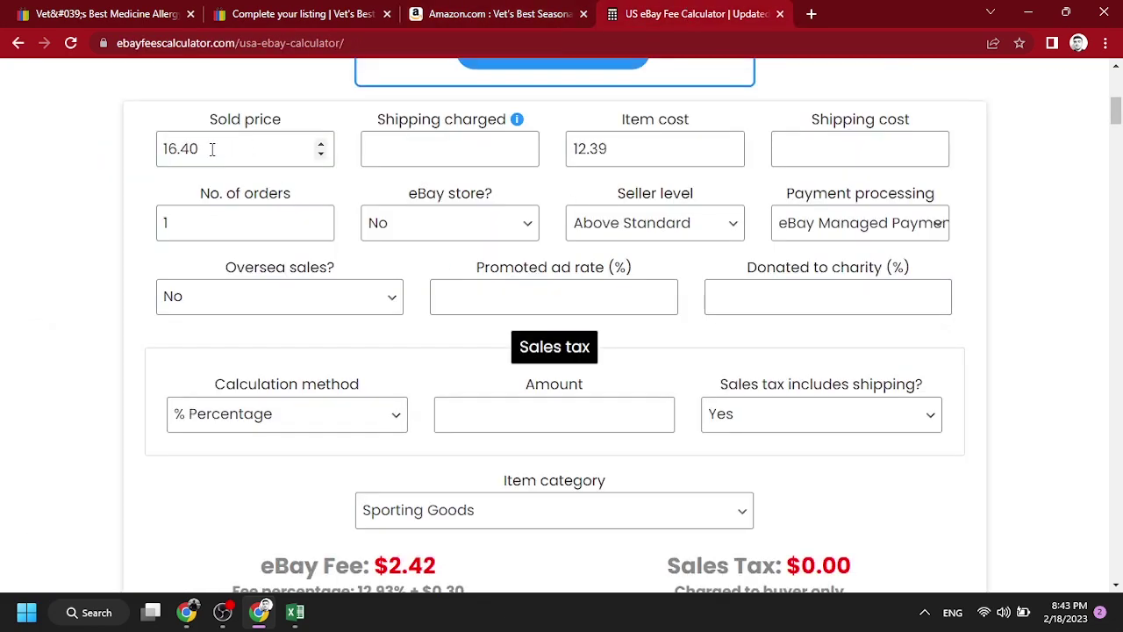
click(104, 14)
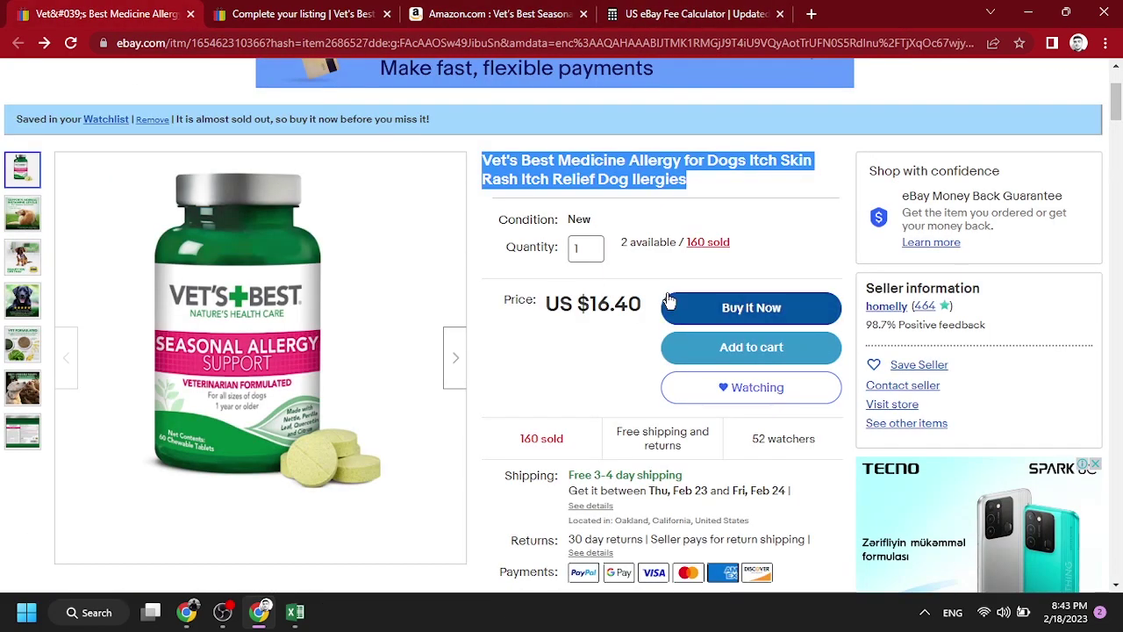
click(304, 10)
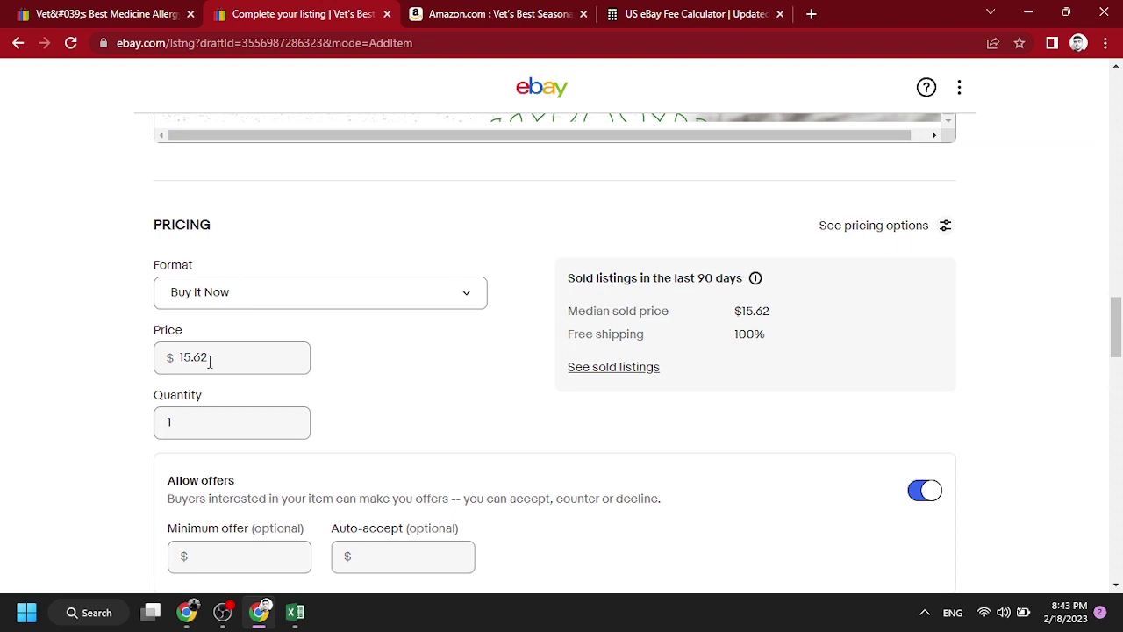
drag(219, 363, 170, 361)
text(16.04)
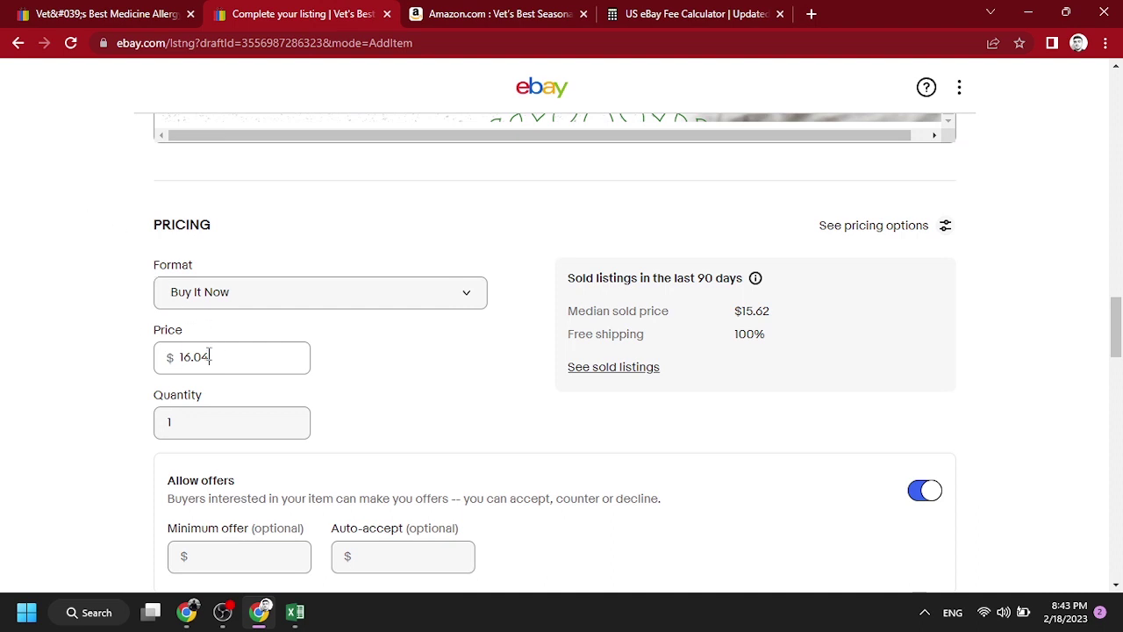
drag(209, 355, 180, 354)
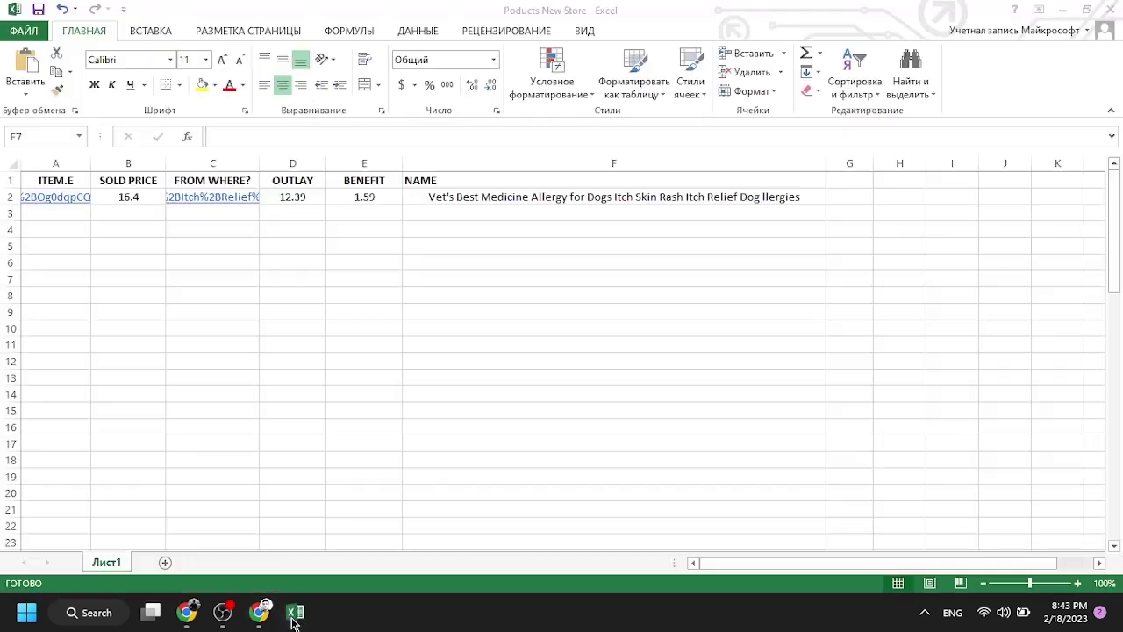
click(295, 614)
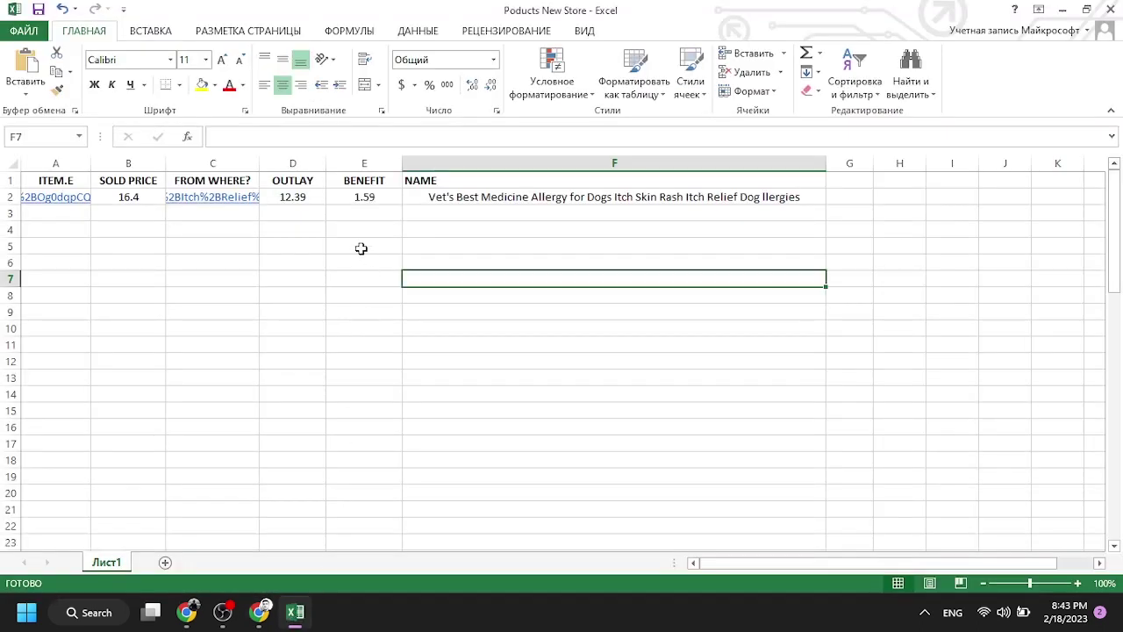
Change the Vet's Best sold price in cell B2 from 16.4 to 16.04.
double_click(129, 197)
drag(143, 197, 108, 196)
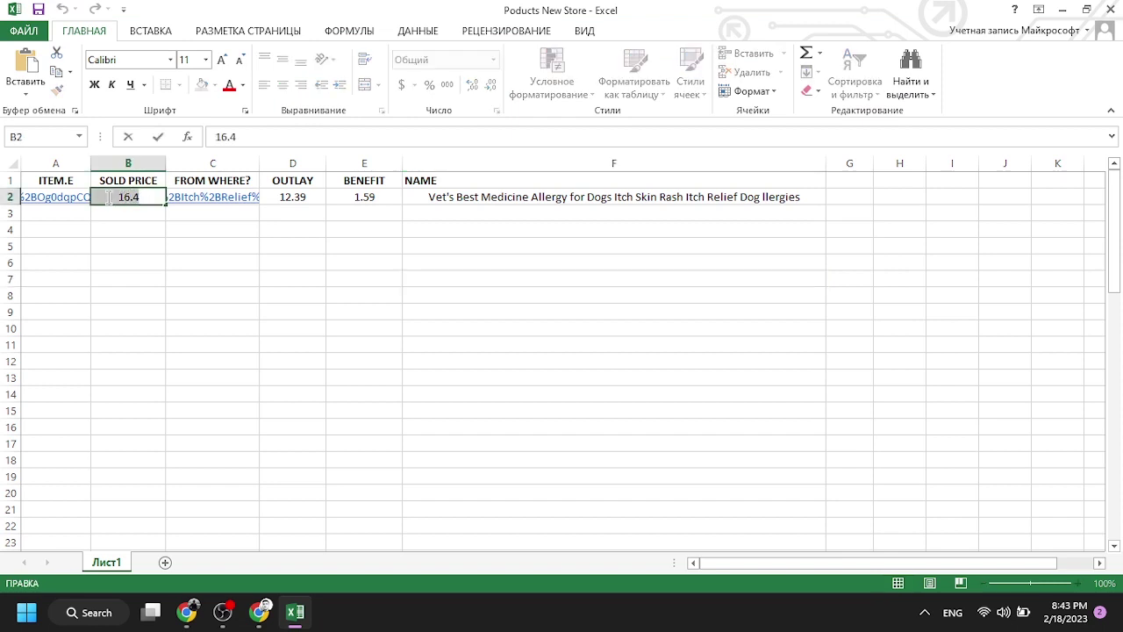
text(16.04)
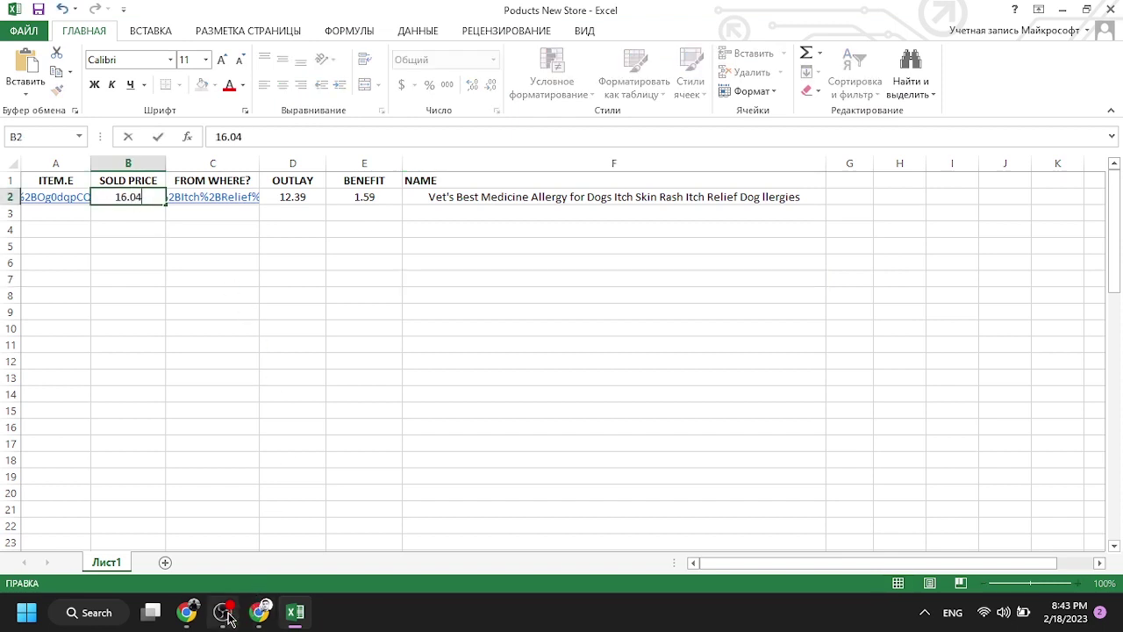
Enter 16.04 as the Sold price in the eBay fee calculator and note the 1.28 Total Profit.
click(263, 611)
click(616, 12)
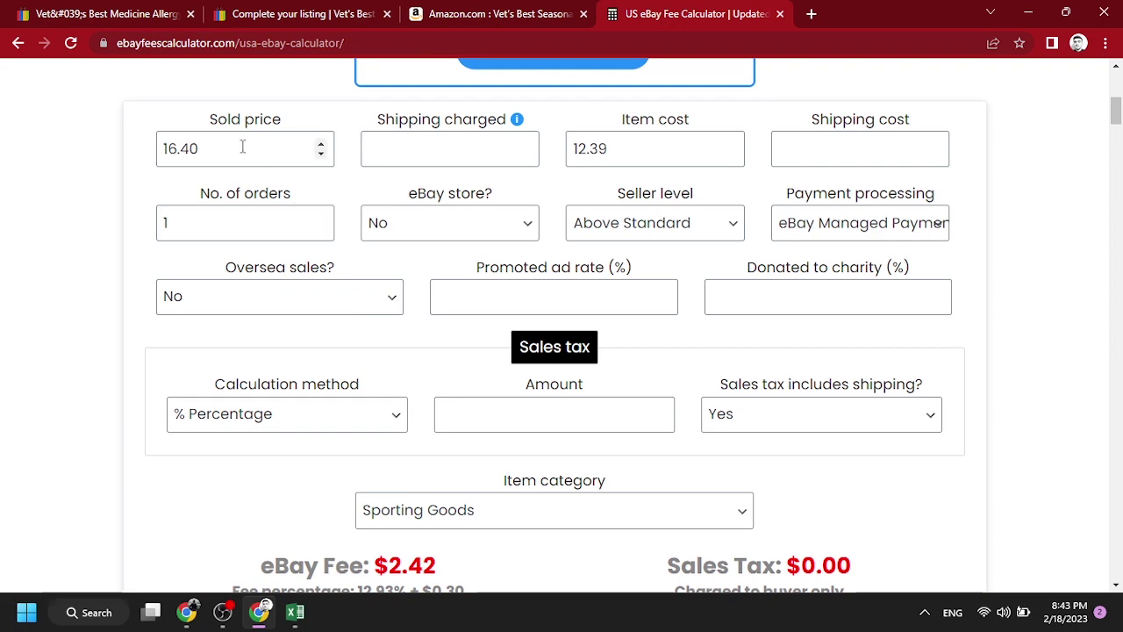
drag(250, 149, 164, 149)
text(16.04)
scroll(561, 219, down, 3)
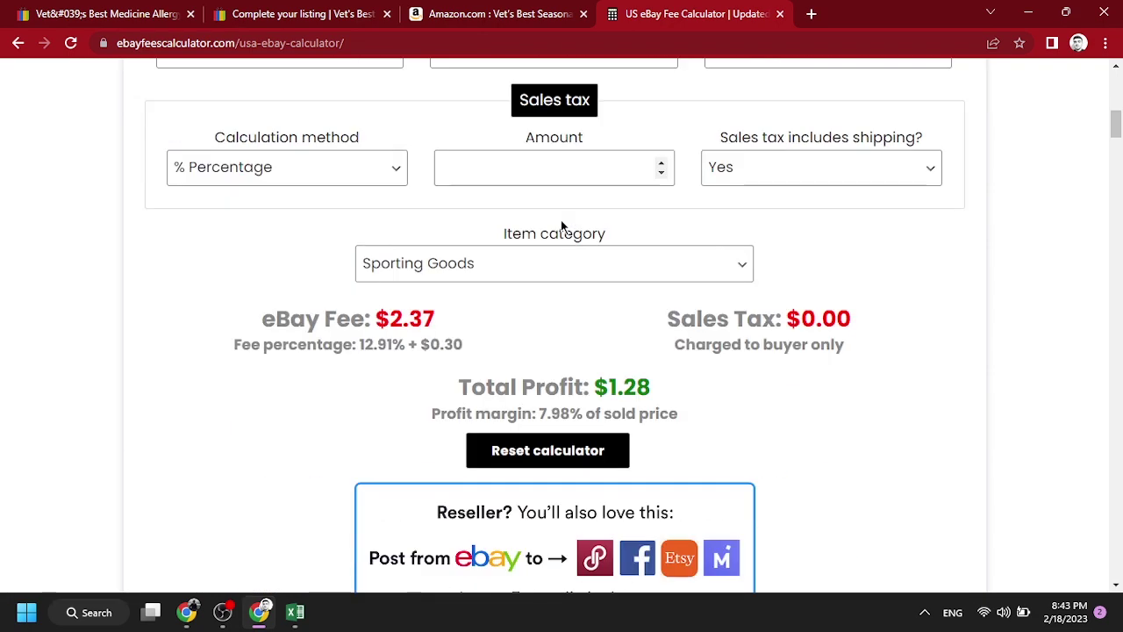
drag(609, 387, 654, 387)
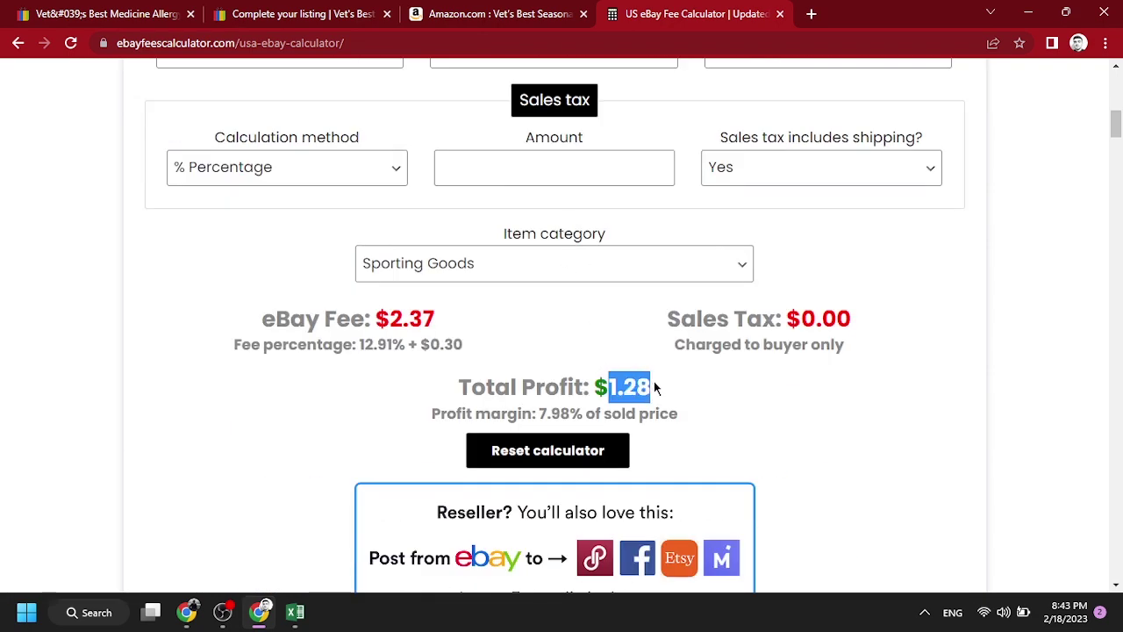
Replace the benefit in E2, changing 1.59 to 1.28.
click(294, 612)
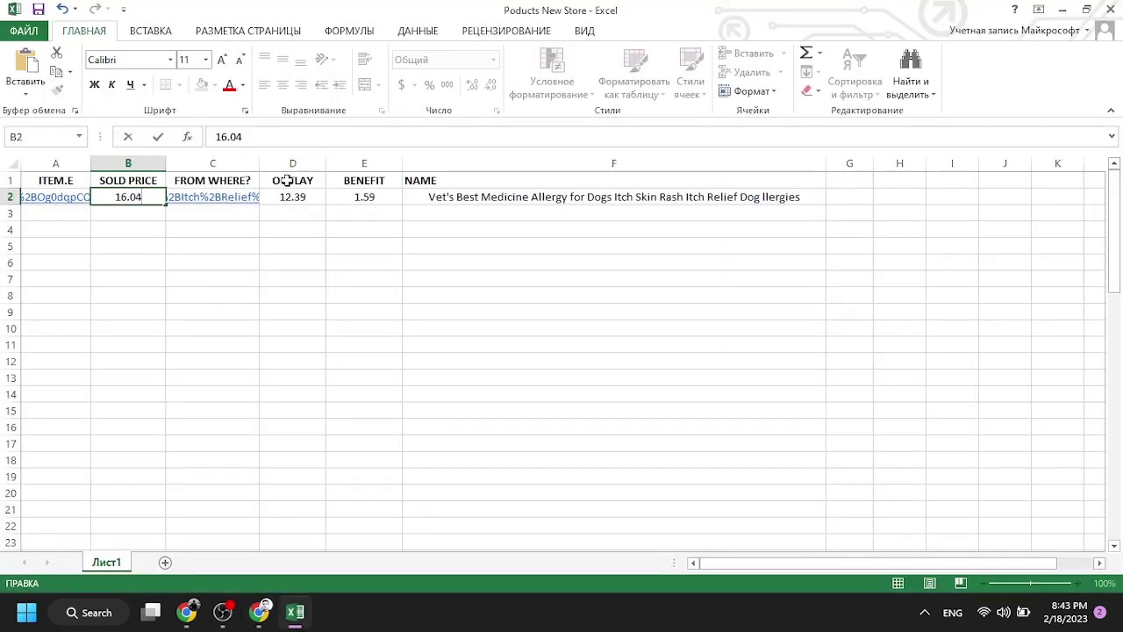
click(364, 200)
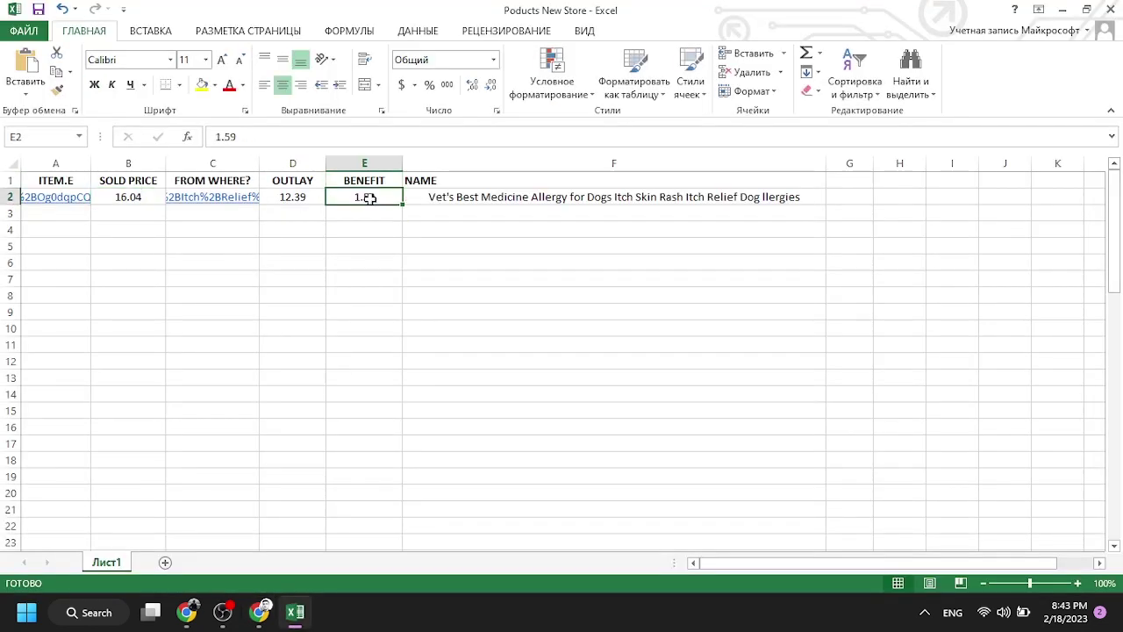
double_click(371, 199)
drag(377, 198, 349, 198)
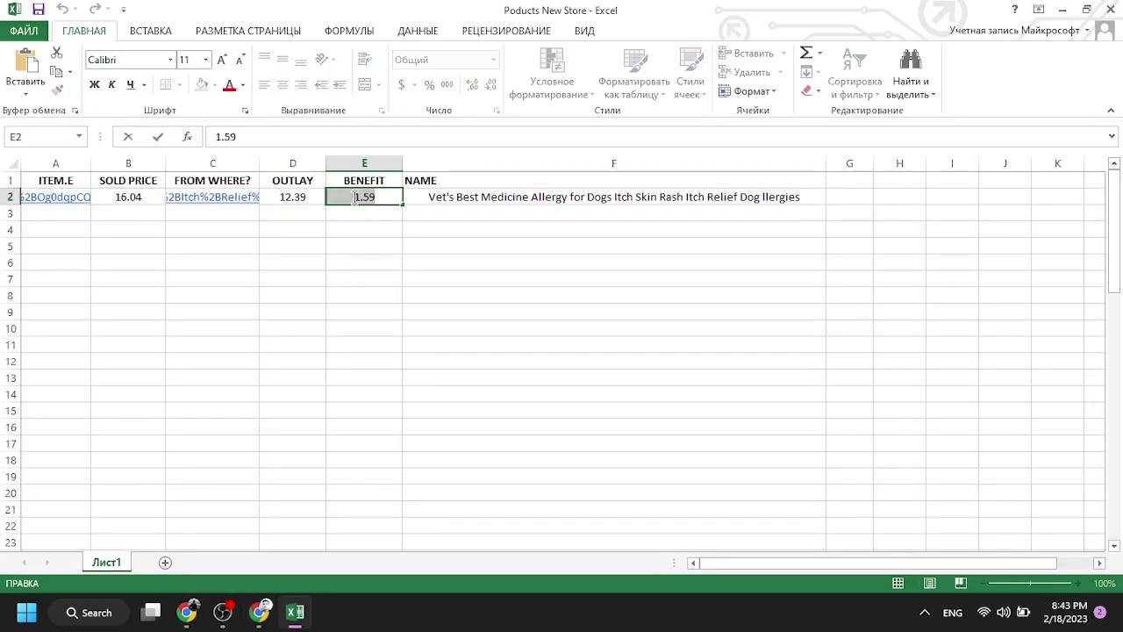
text(1.28)
click(369, 226)
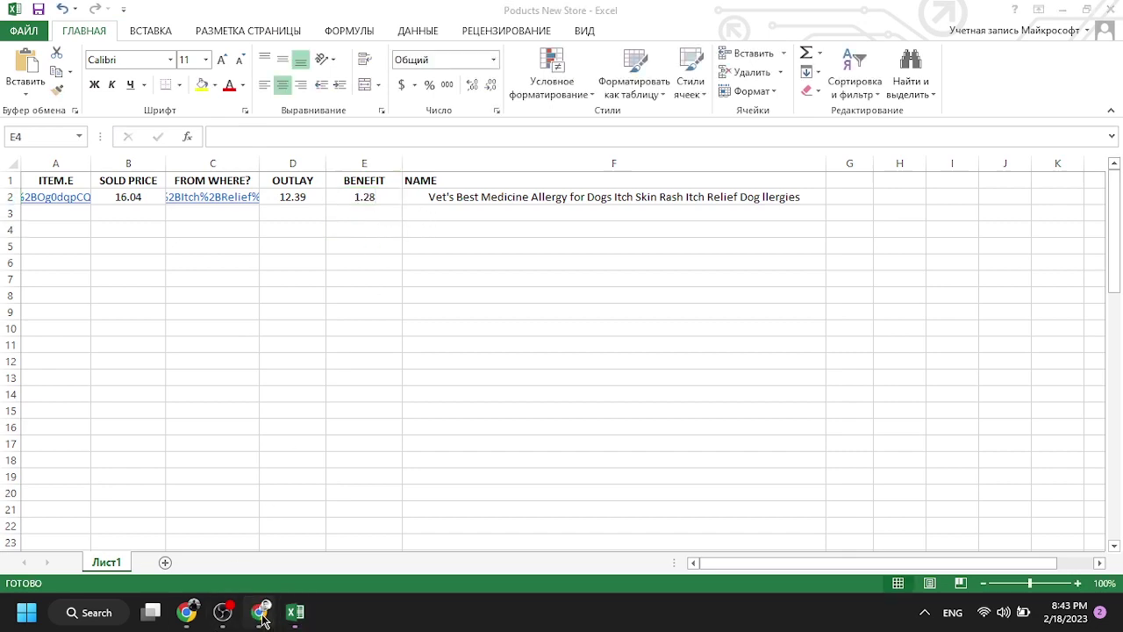
click(261, 619)
click(143, 7)
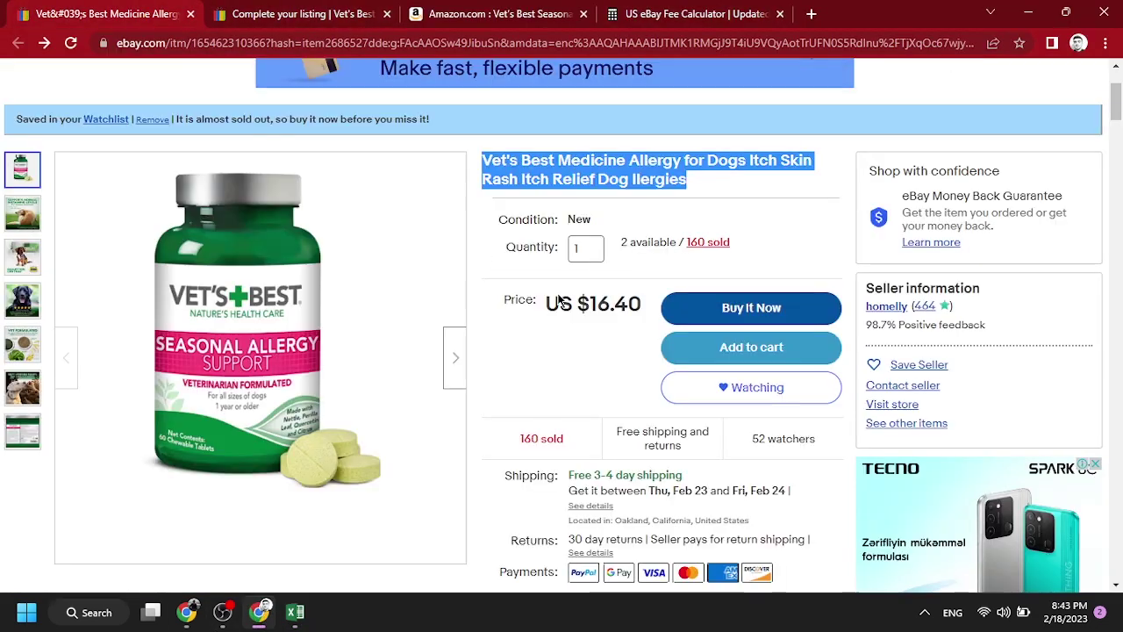
click(626, 327)
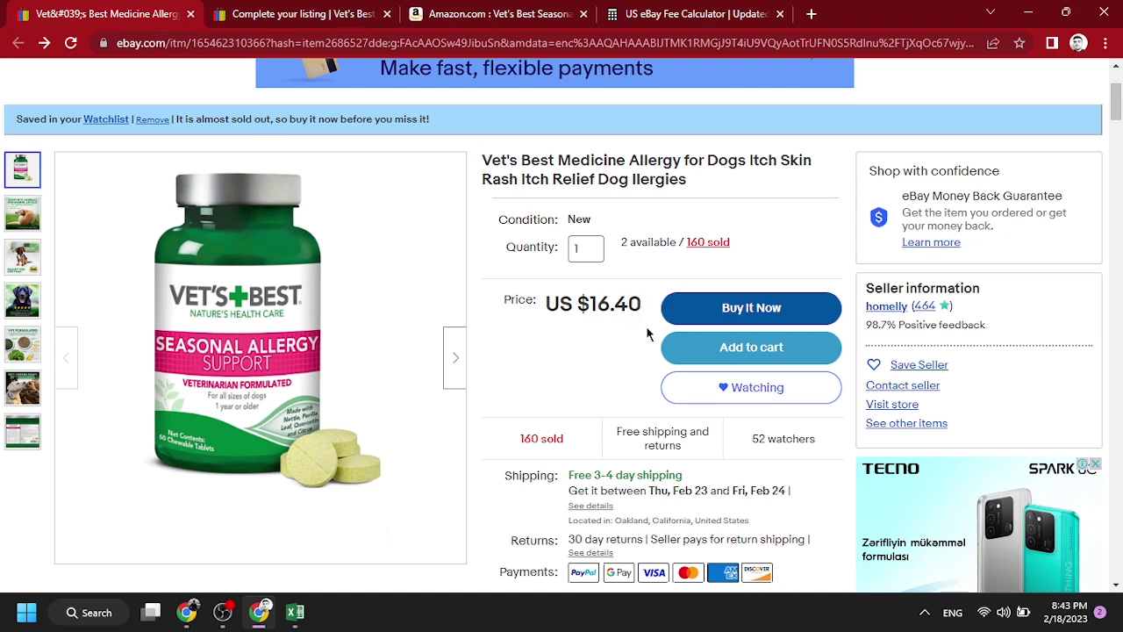
mouse_move(618, 299)
mouse_down()
mouse_move(638, 299)
mouse_move(628, 303)
mouse_up()
click(625, 331)
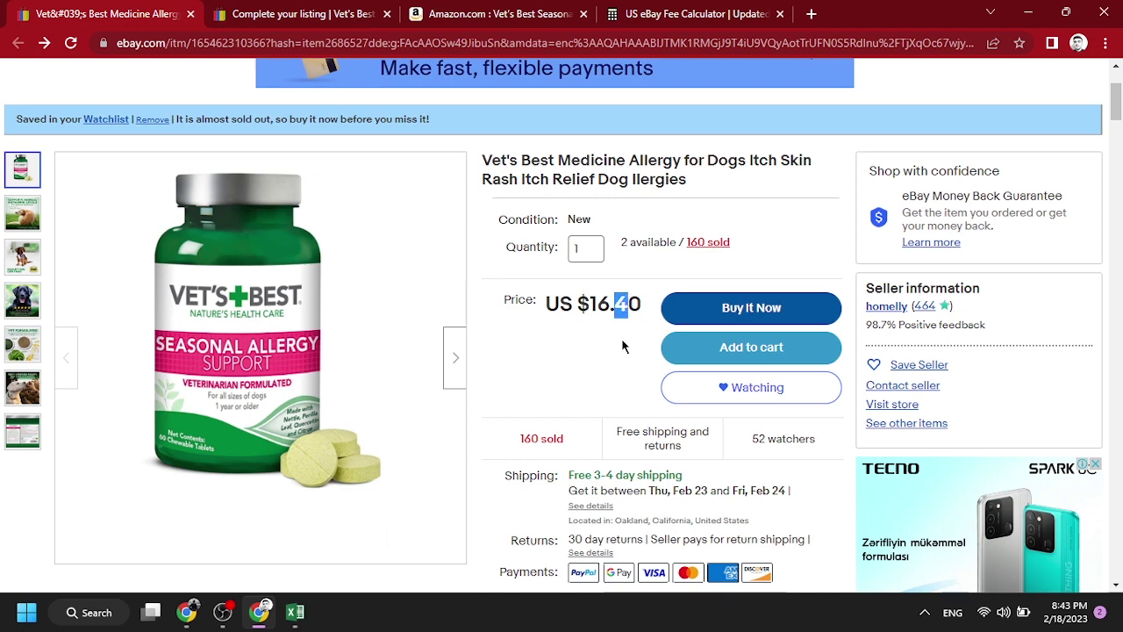
click(268, 10)
click(149, 12)
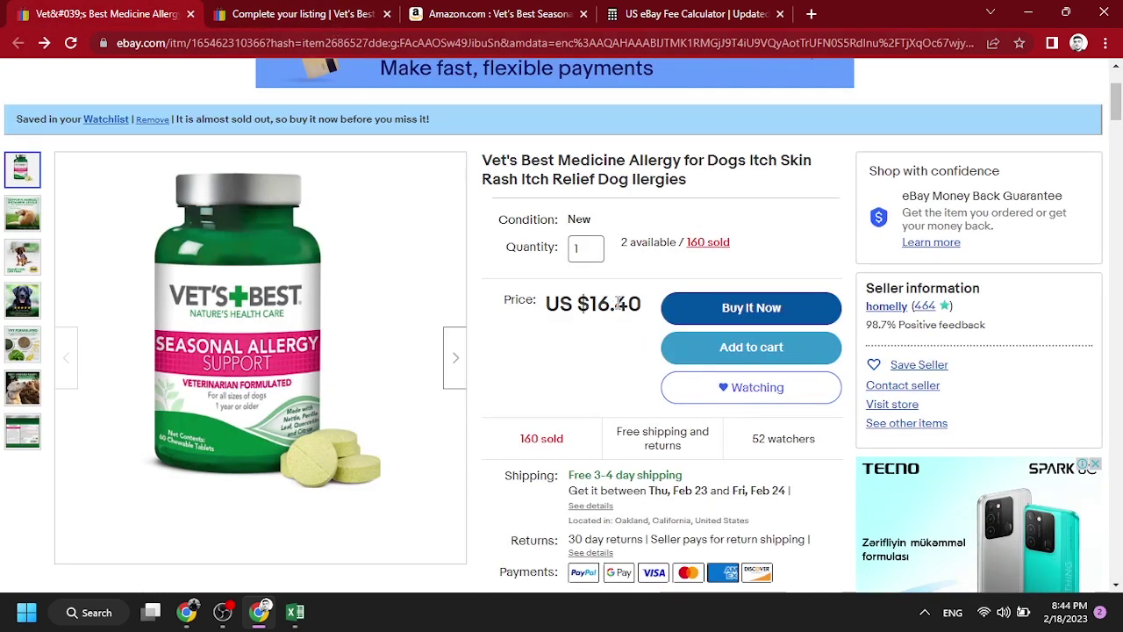
drag(619, 304, 629, 303)
click(631, 303)
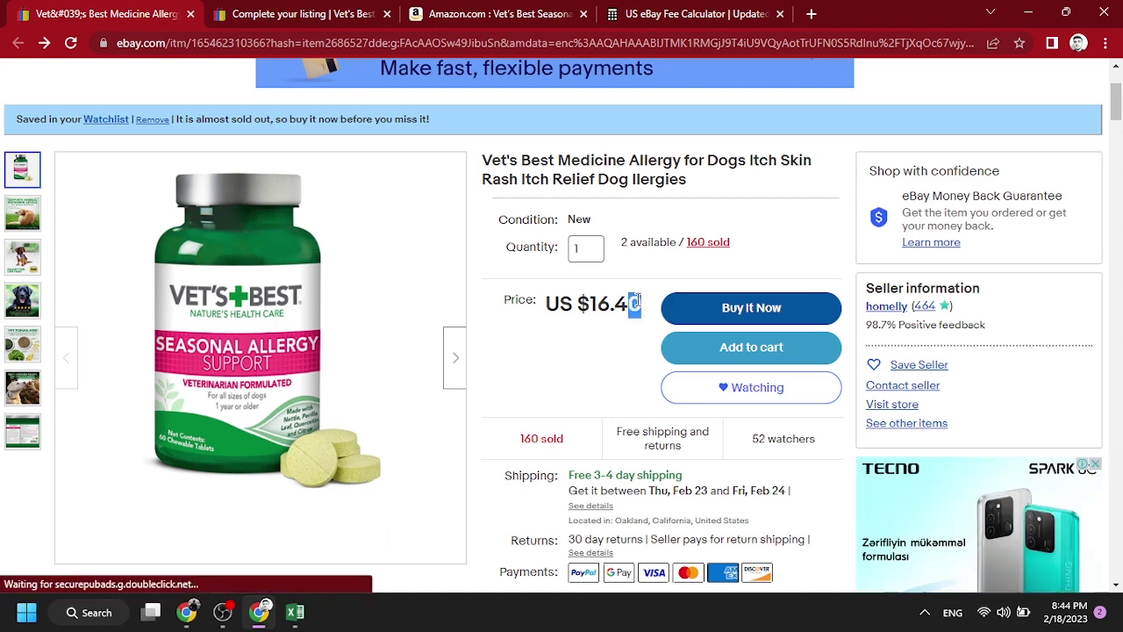
click(314, 10)
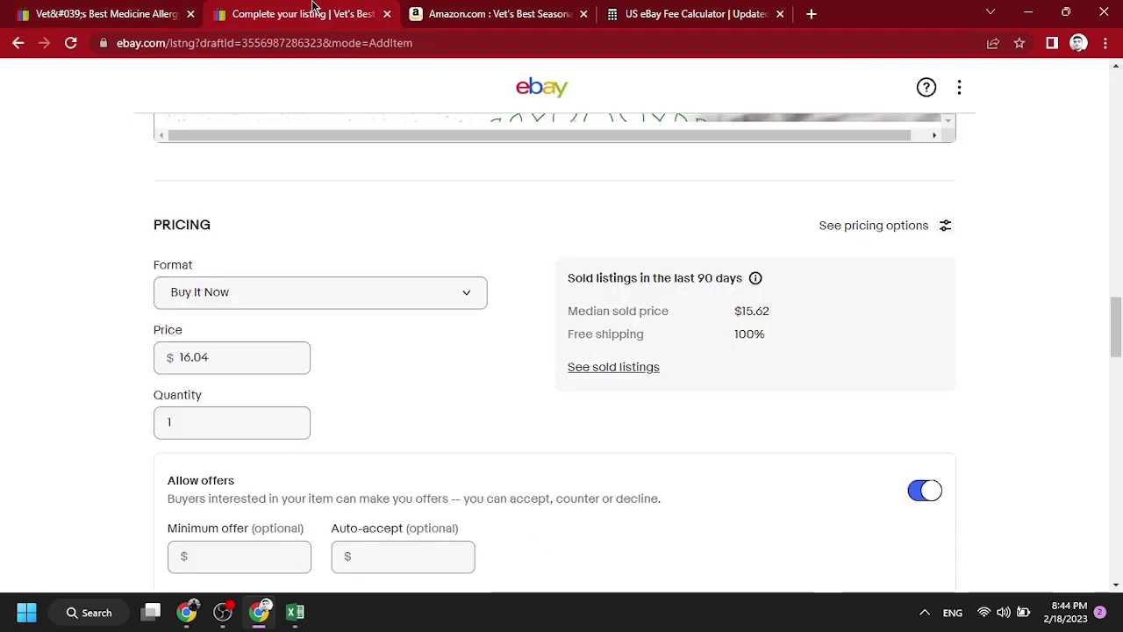
scroll(384, 146, down, 2)
double_click(181, 254)
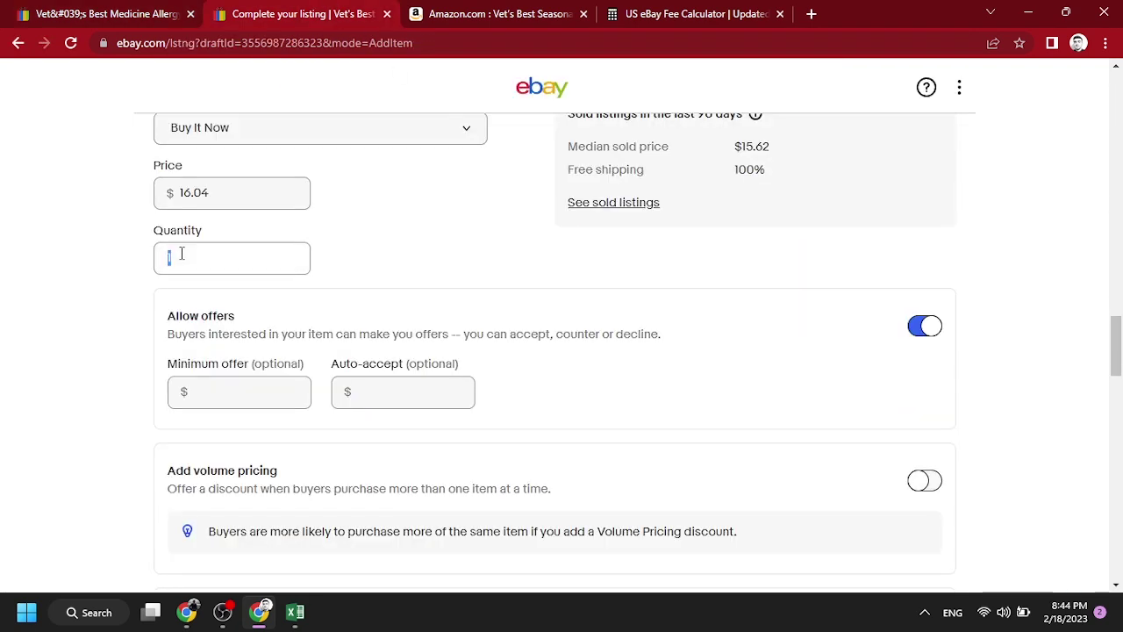
click(451, 235)
scroll(452, 237, down, 1)
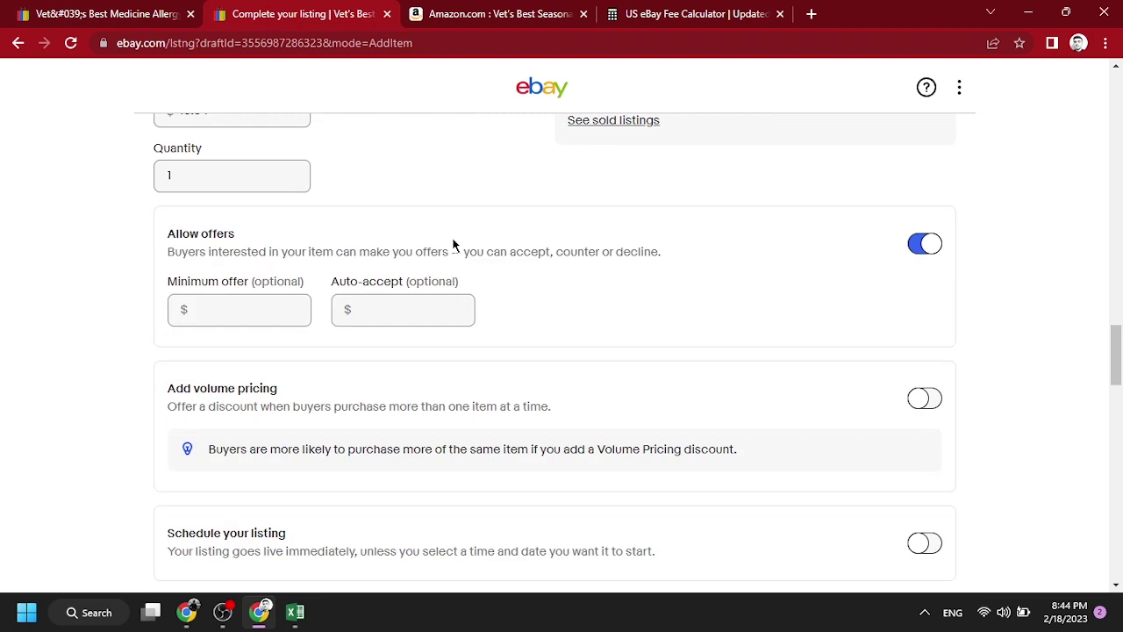
scroll(453, 245, down, 1)
drag(168, 151, 235, 151)
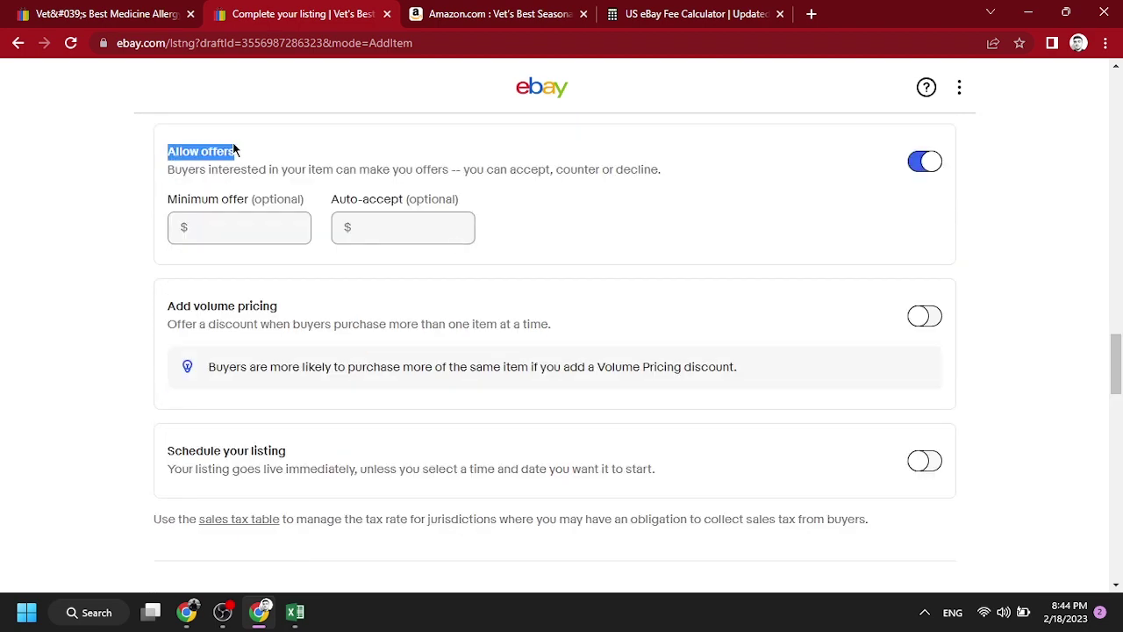
scroll(774, 230, down, 2)
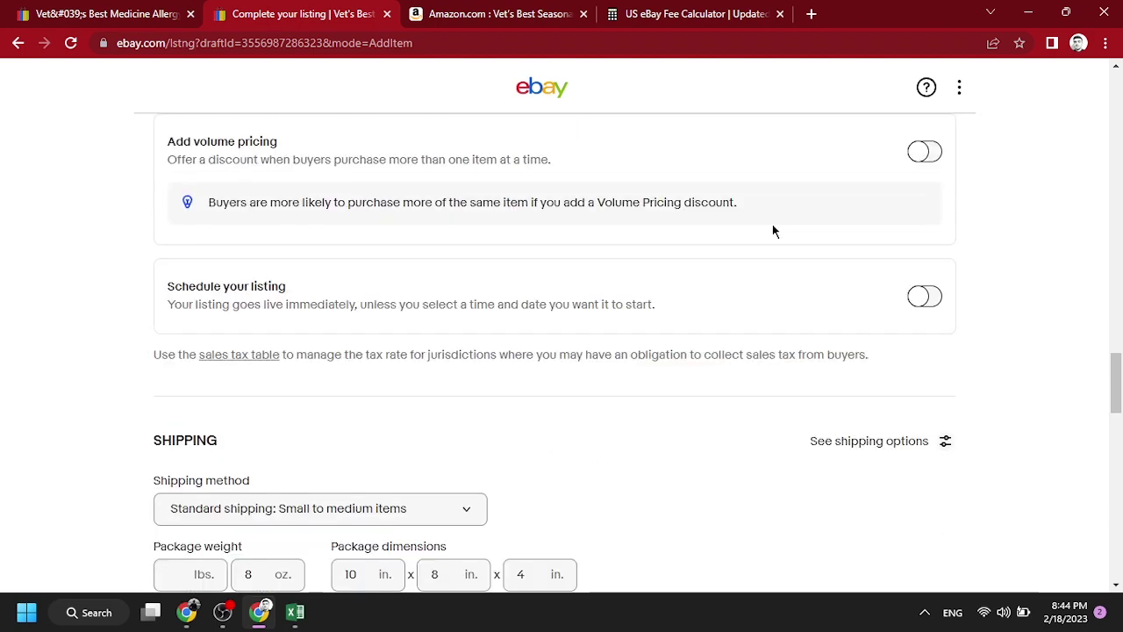
scroll(772, 231, up, 4)
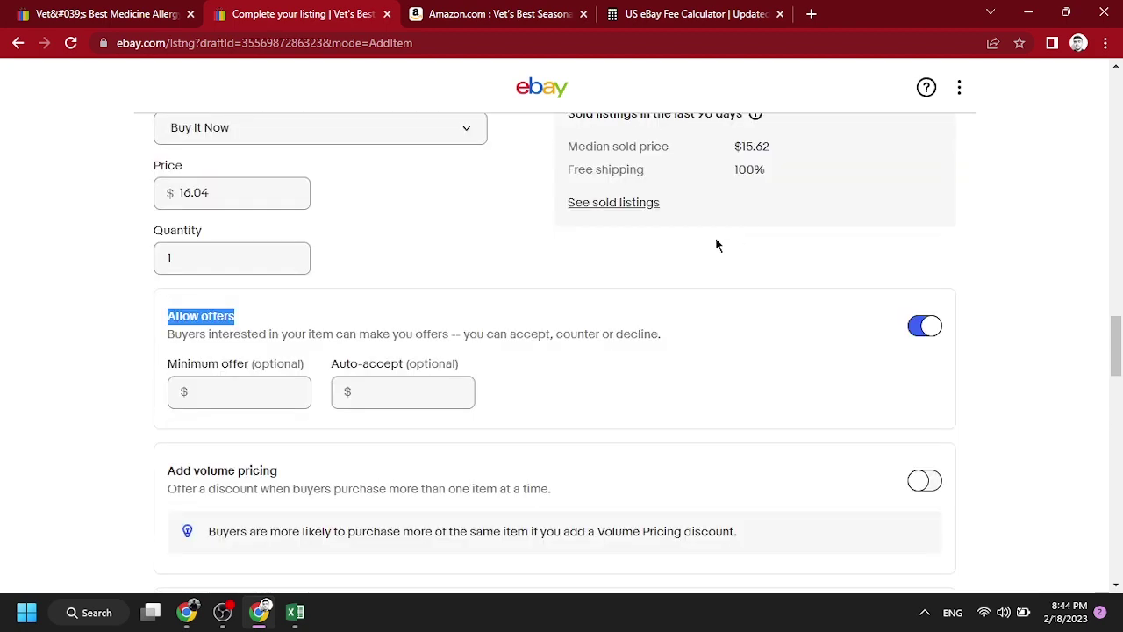
scroll(626, 252, down, 3)
scroll(632, 251, up, 4)
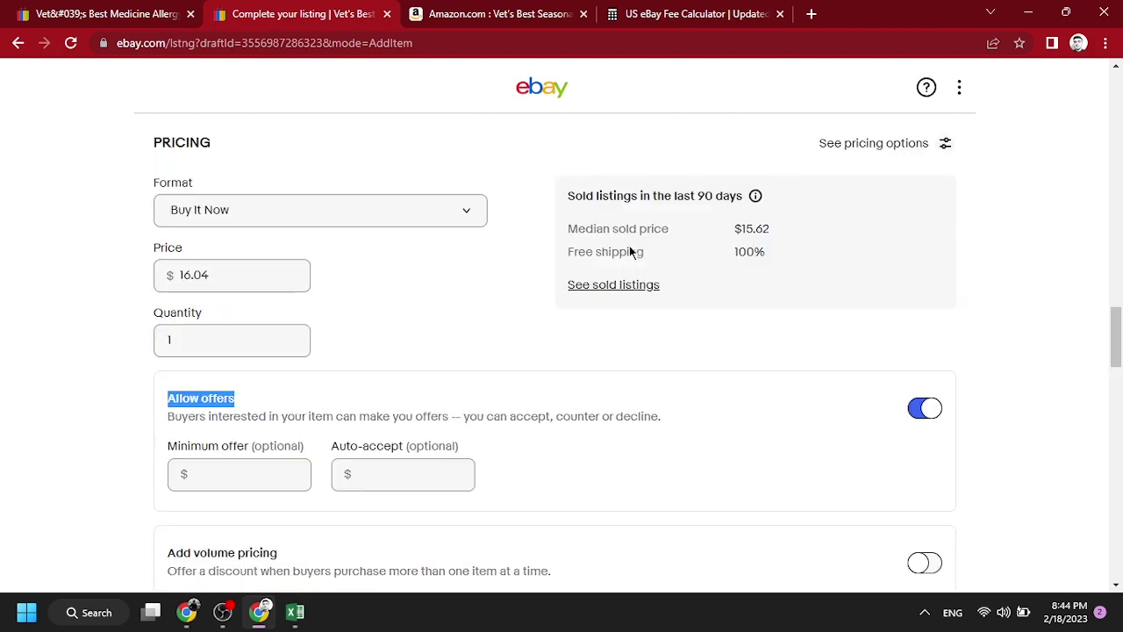
scroll(556, 274, down, 3)
scroll(558, 272, down, 1)
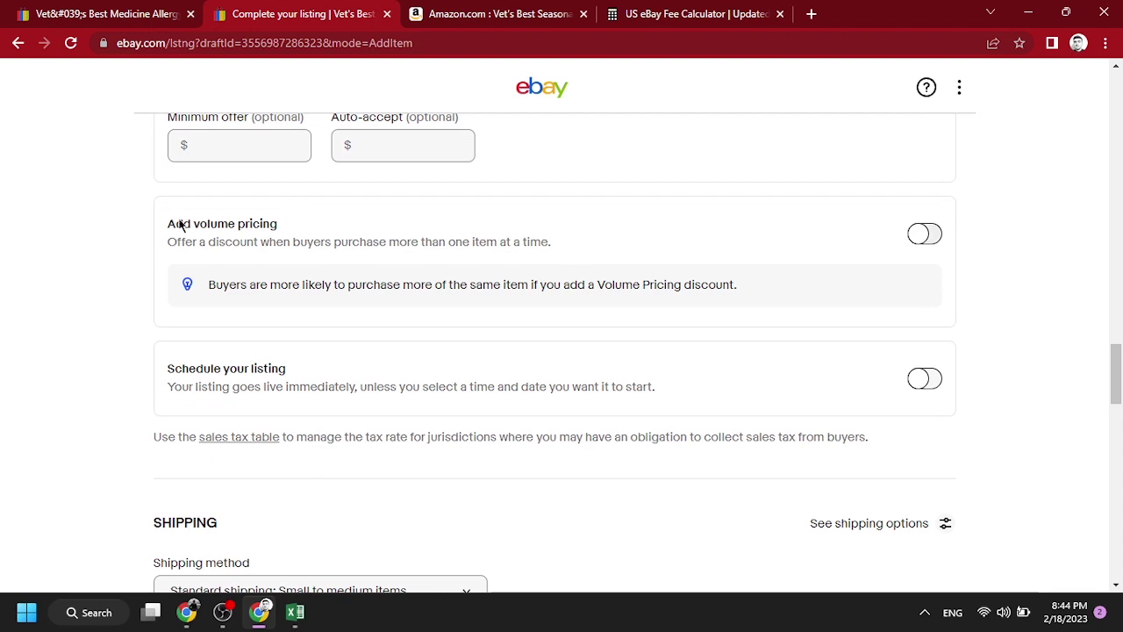
drag(170, 224, 279, 223)
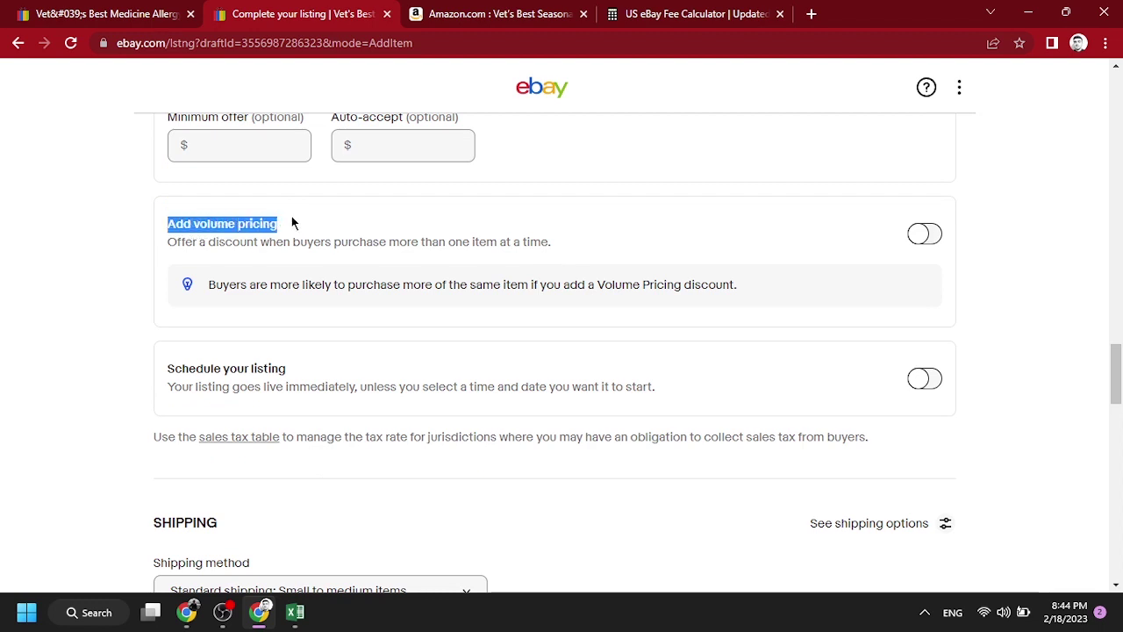
click(350, 222)
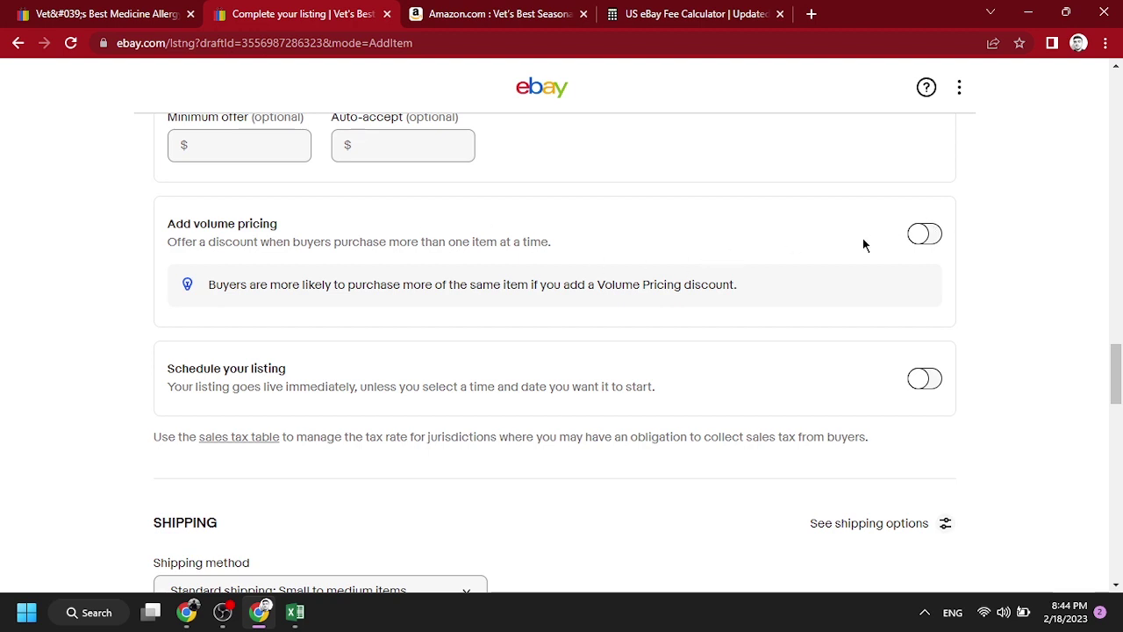
Set the domestic shipping cost type to 'Flat rate: Same cost regardless of buyer location'.
scroll(832, 256, down, 1)
scroll(833, 256, down, 1)
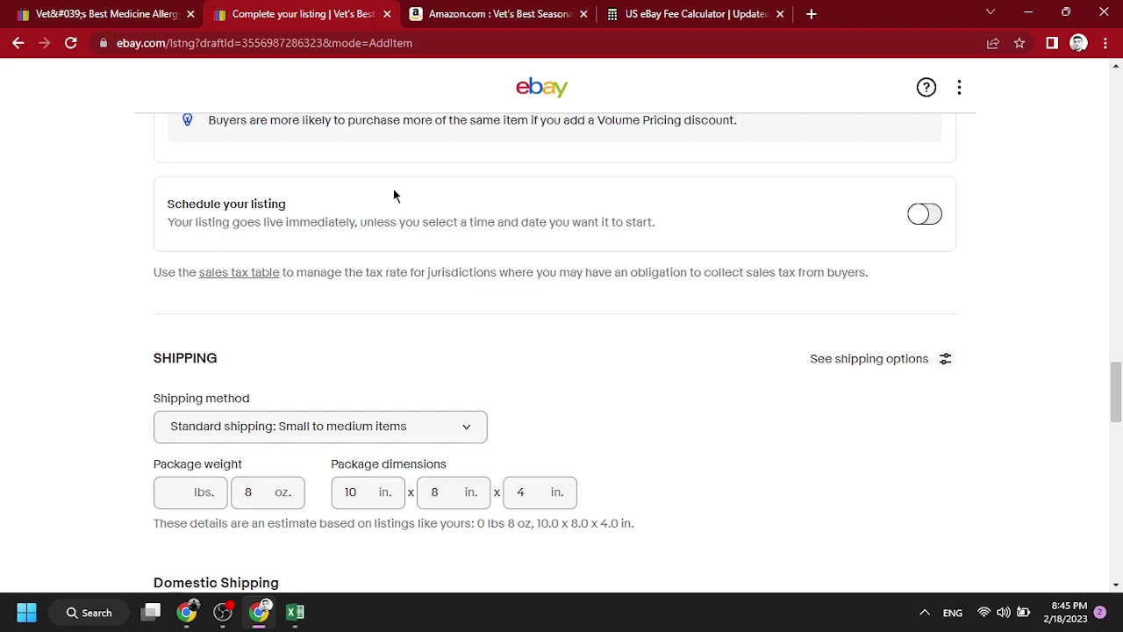
scroll(393, 195, down, 2)
scroll(394, 193, up, 2)
scroll(811, 235, down, 2)
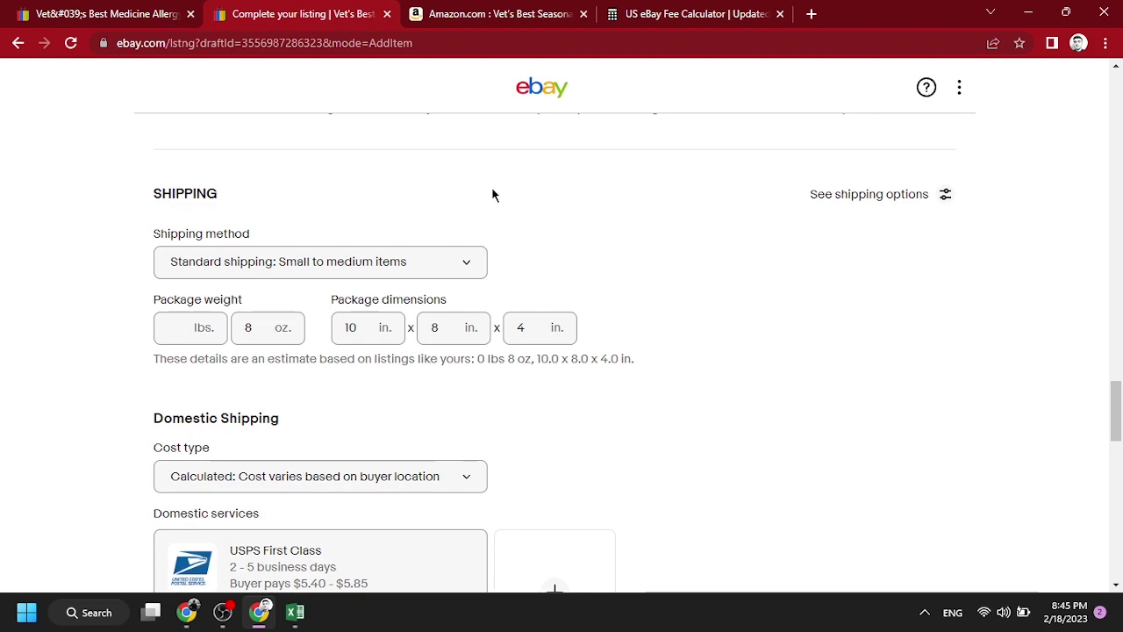
scroll(493, 193, down, 1)
scroll(492, 187, up, 1)
scroll(386, 296, down, 1)
scroll(527, 251, down, 2)
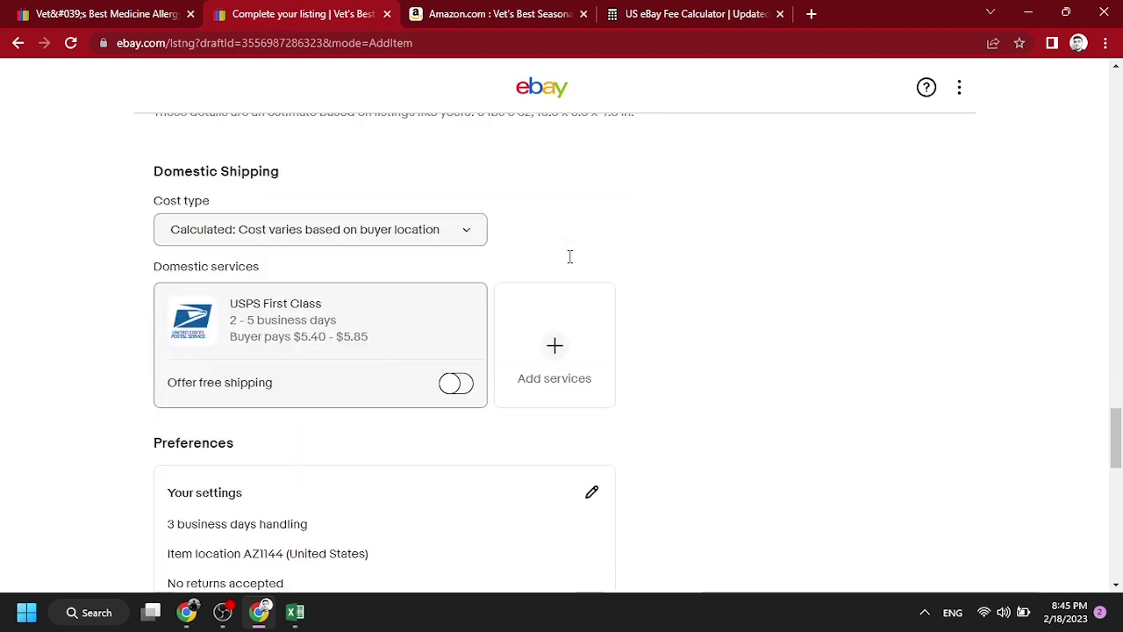
drag(153, 172, 275, 171)
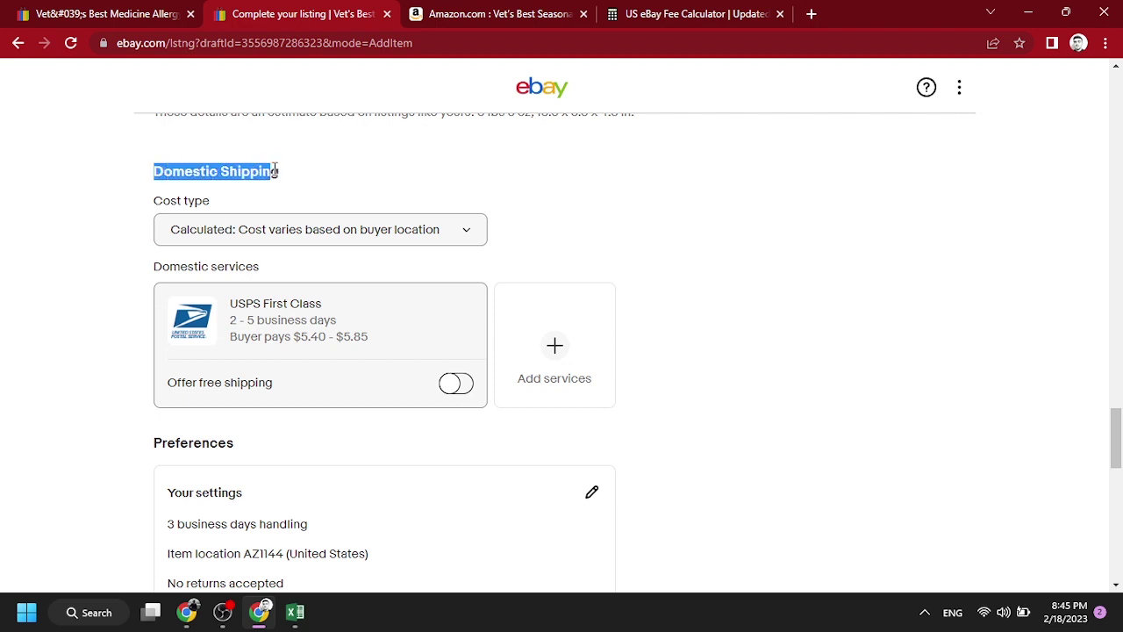
click(324, 230)
click(339, 268)
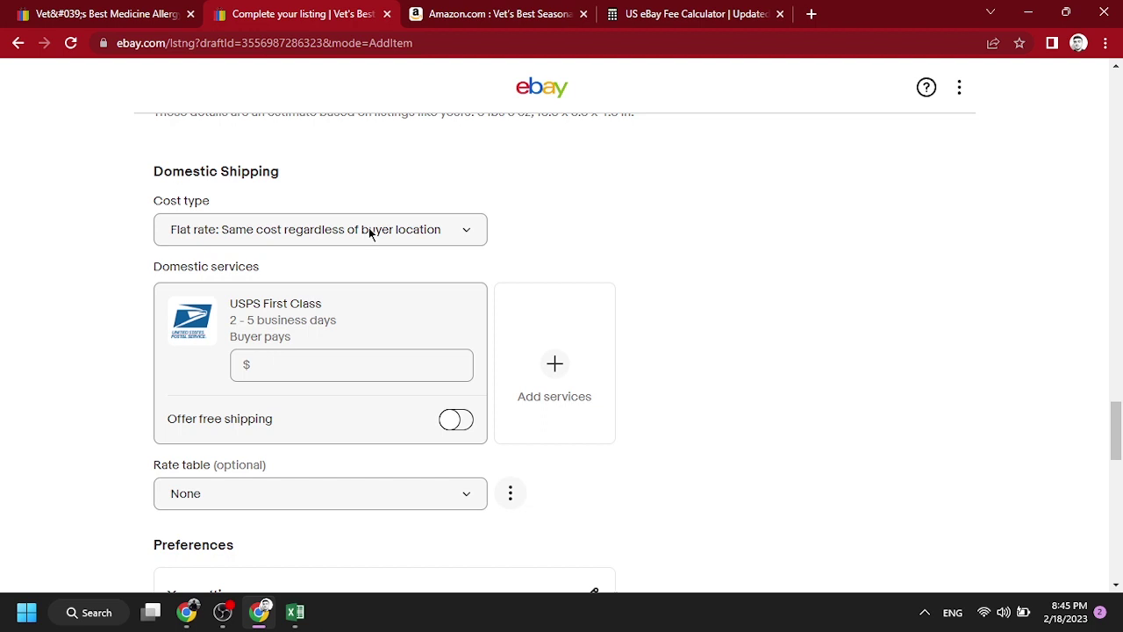
Offer USPS First Class shipping free to buyers.
mouse_move(401, 318)
scroll(429, 293, down, 2)
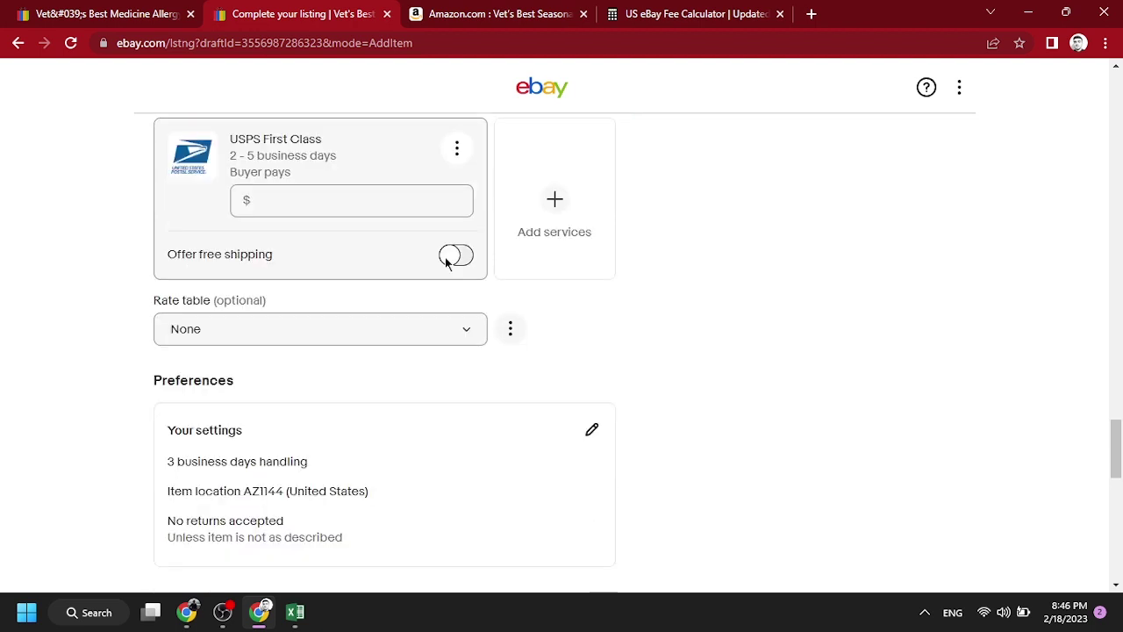
click(450, 256)
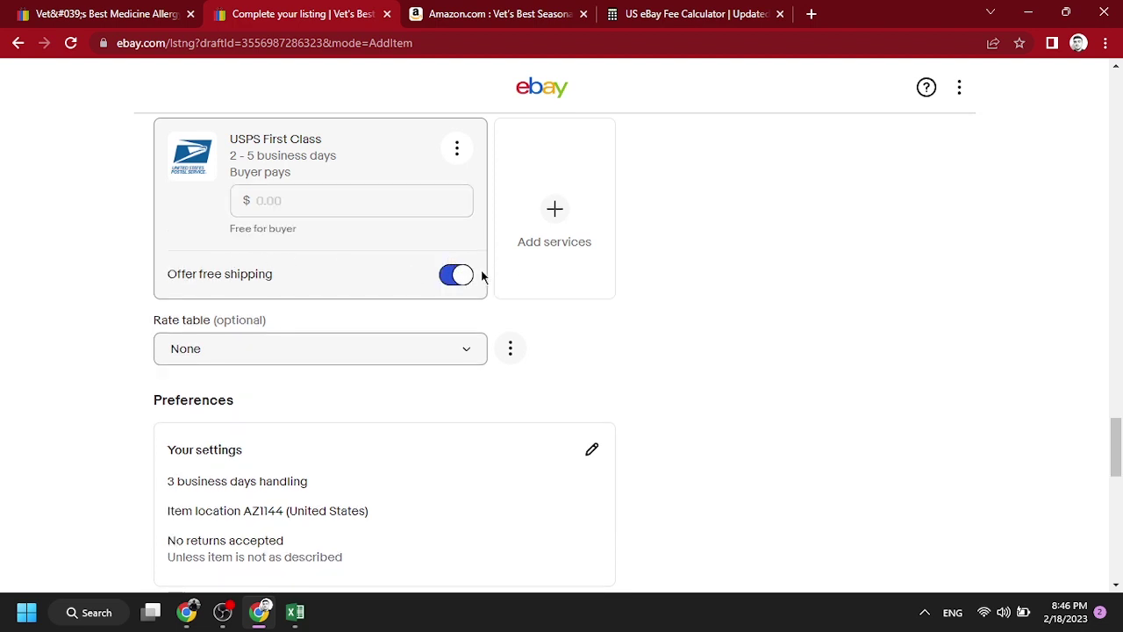
scroll(481, 276, down, 1)
scroll(480, 271, down, 2)
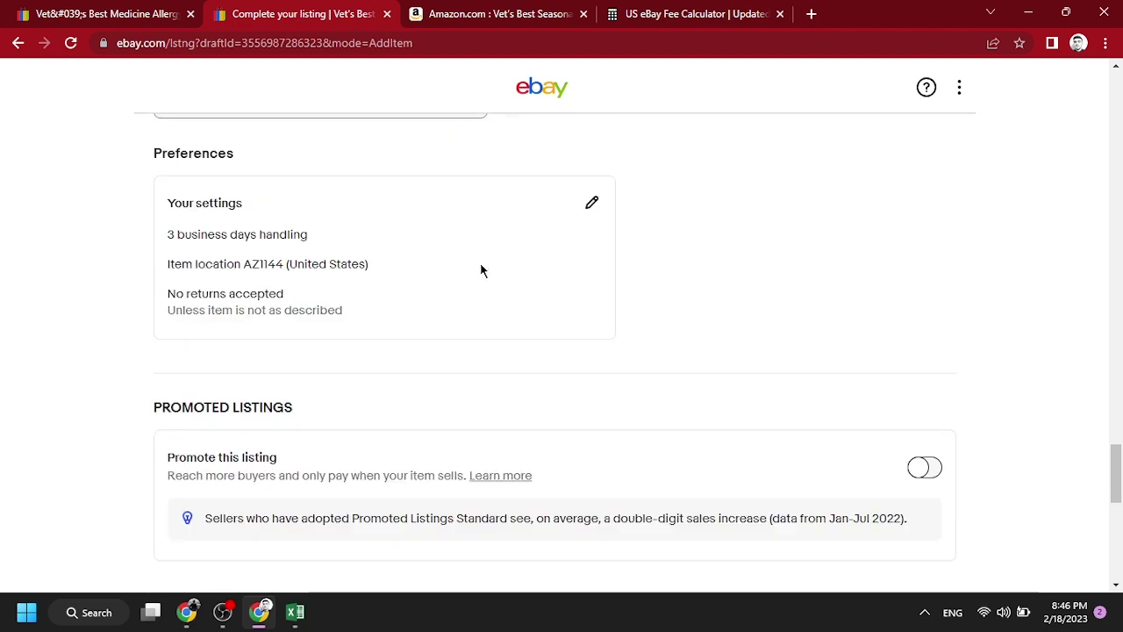
drag(153, 154, 244, 156)
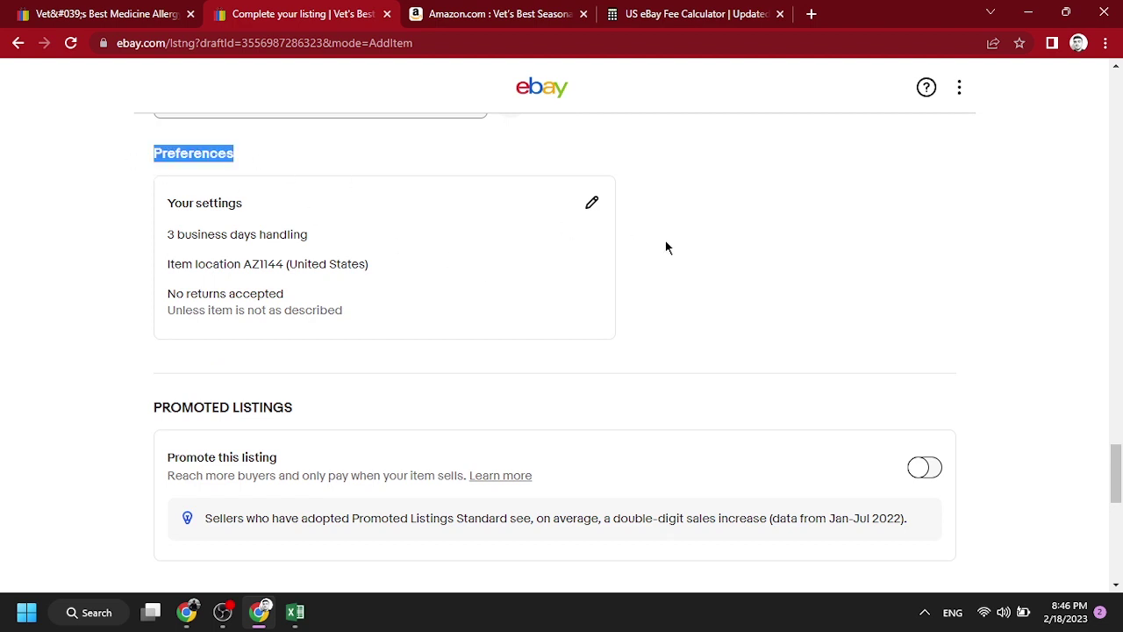
drag(181, 237, 293, 236)
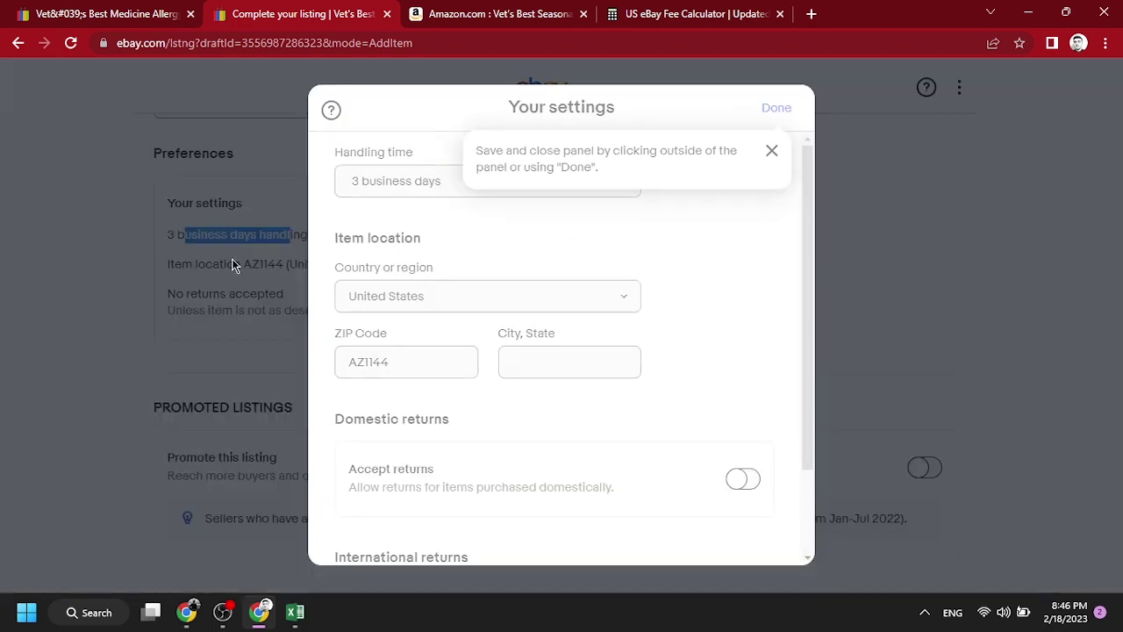
Dismiss the tips and set the handling time to 5 business days.
click(772, 164)
click(465, 151)
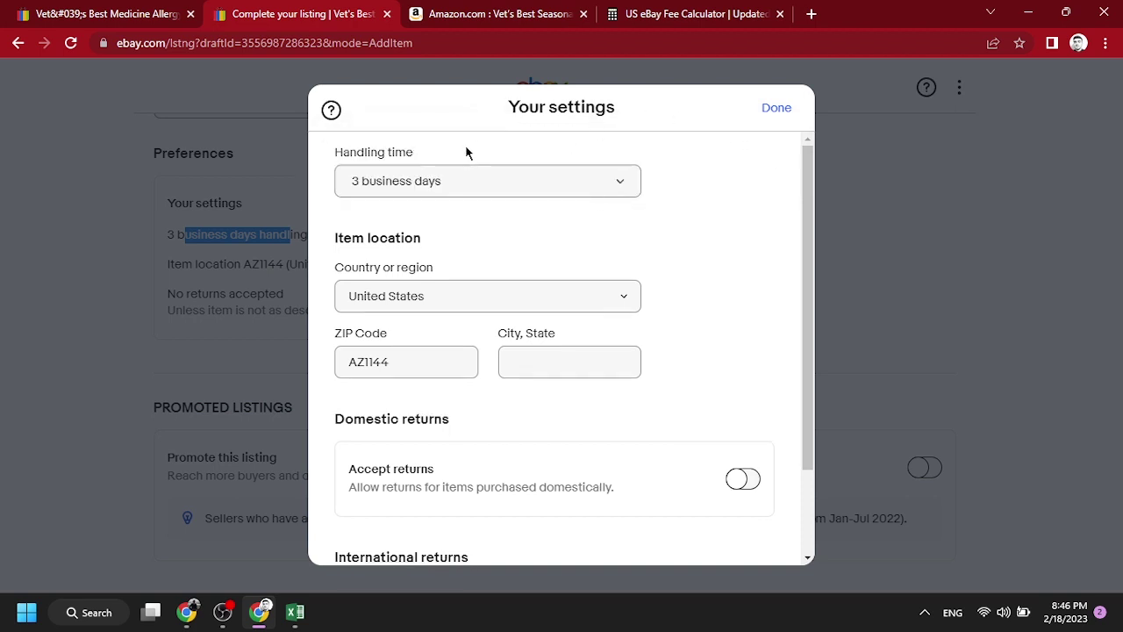
click(547, 181)
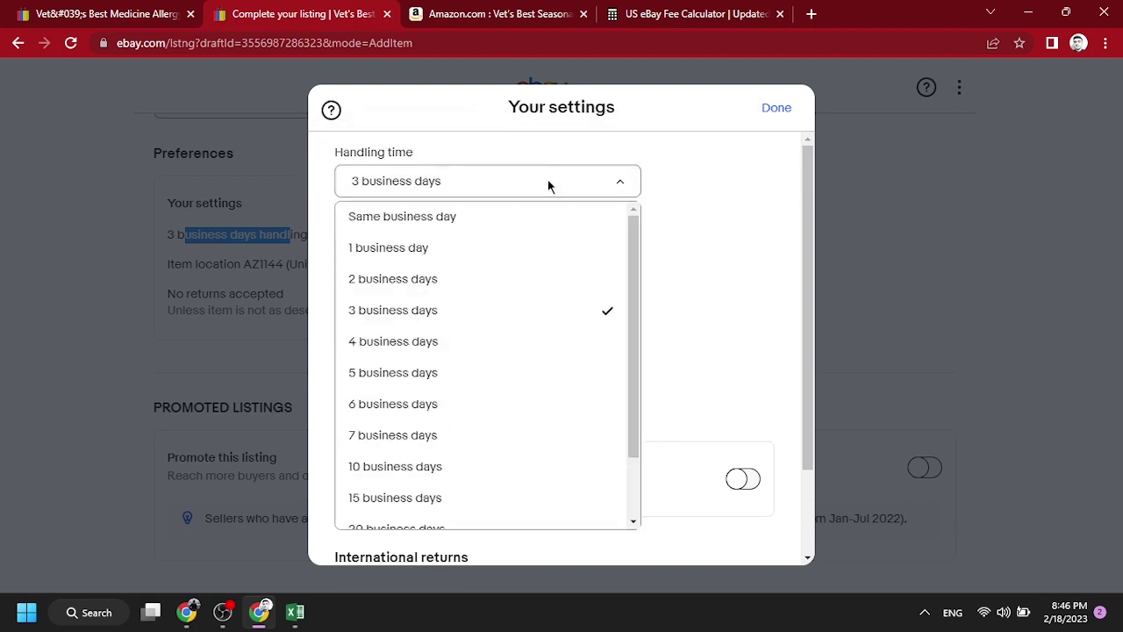
click(469, 371)
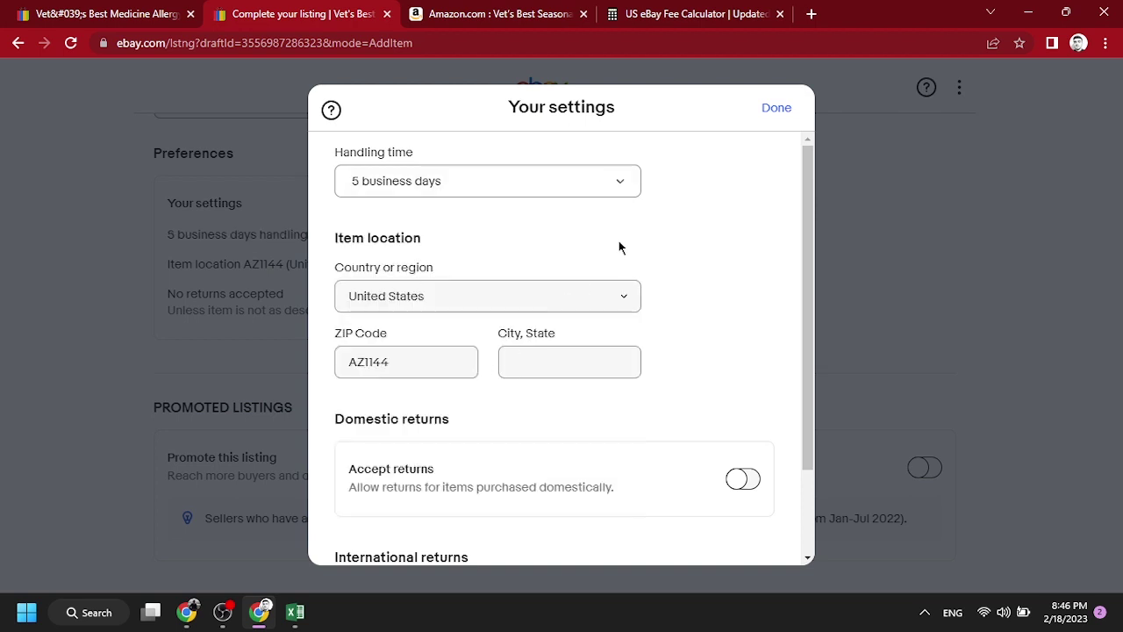
Select the current ZIP code AZ1144 and open a new browser tab.
scroll(557, 208, down, 1)
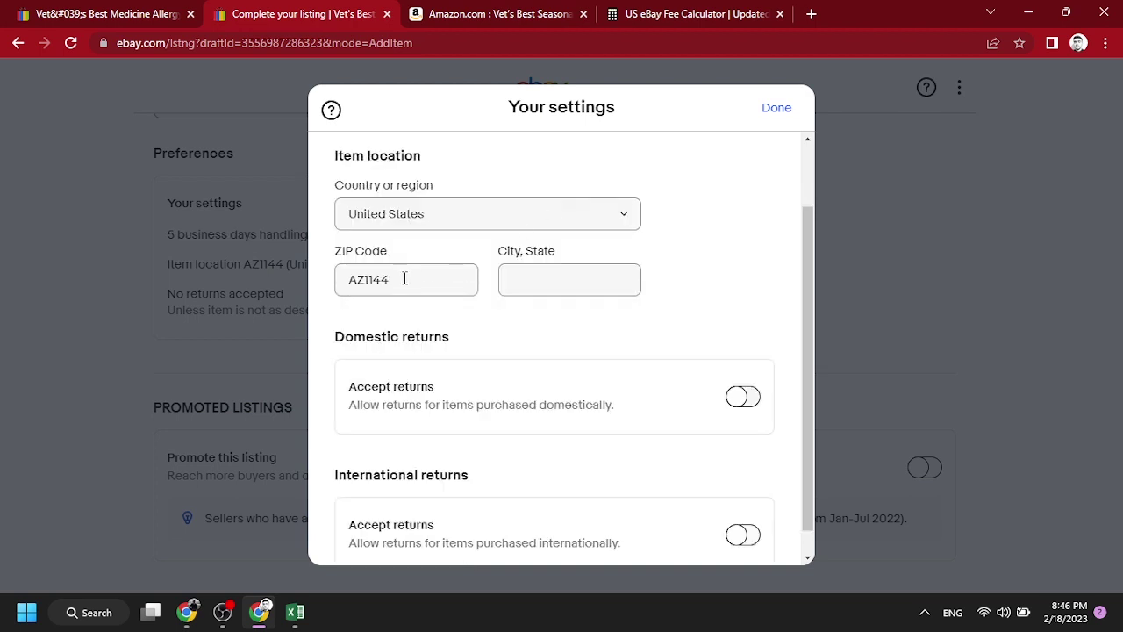
drag(405, 278, 337, 279)
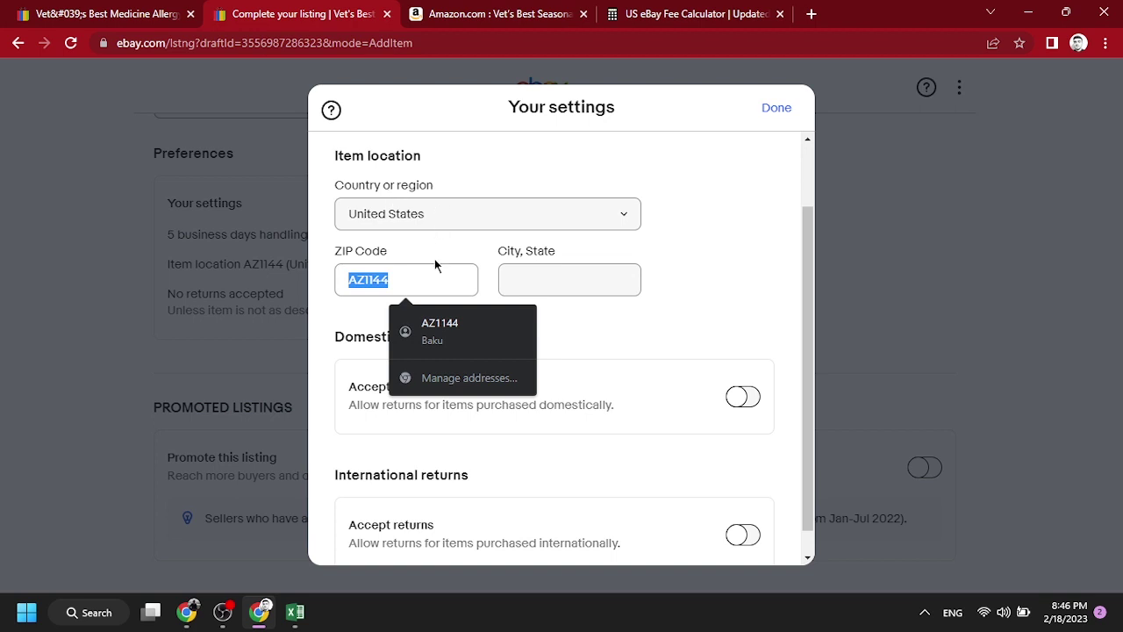
scroll(436, 265, up, 1)
click(811, 13)
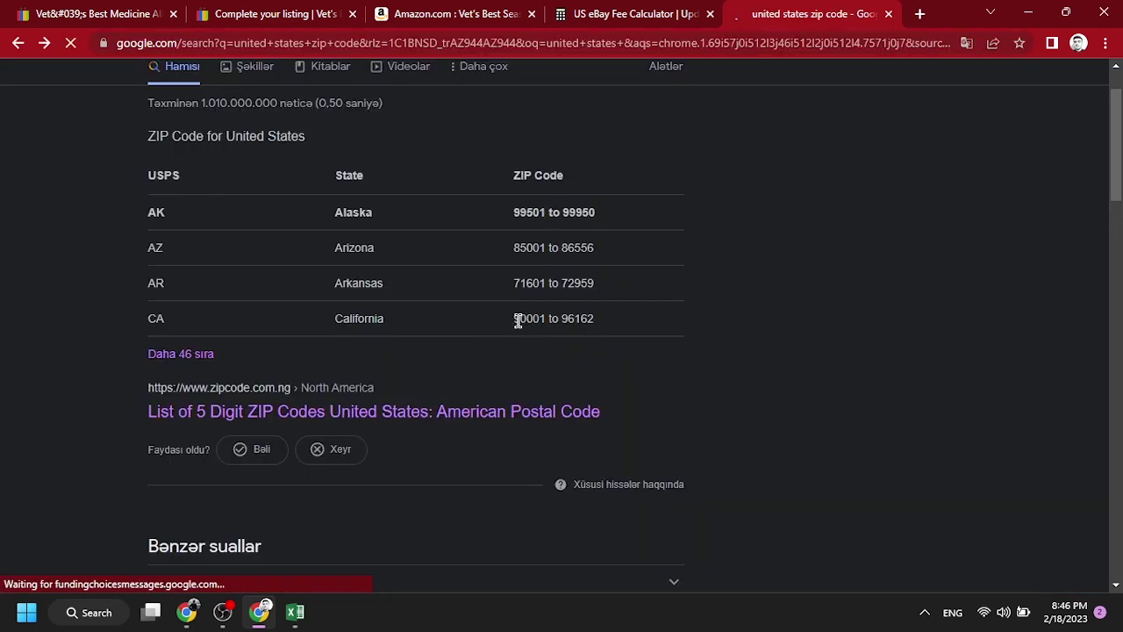
Copy California's starting ZIP code 90001 from the search results and return to the eBay tab.
drag(513, 317, 543, 317)
key(ctrl+c)
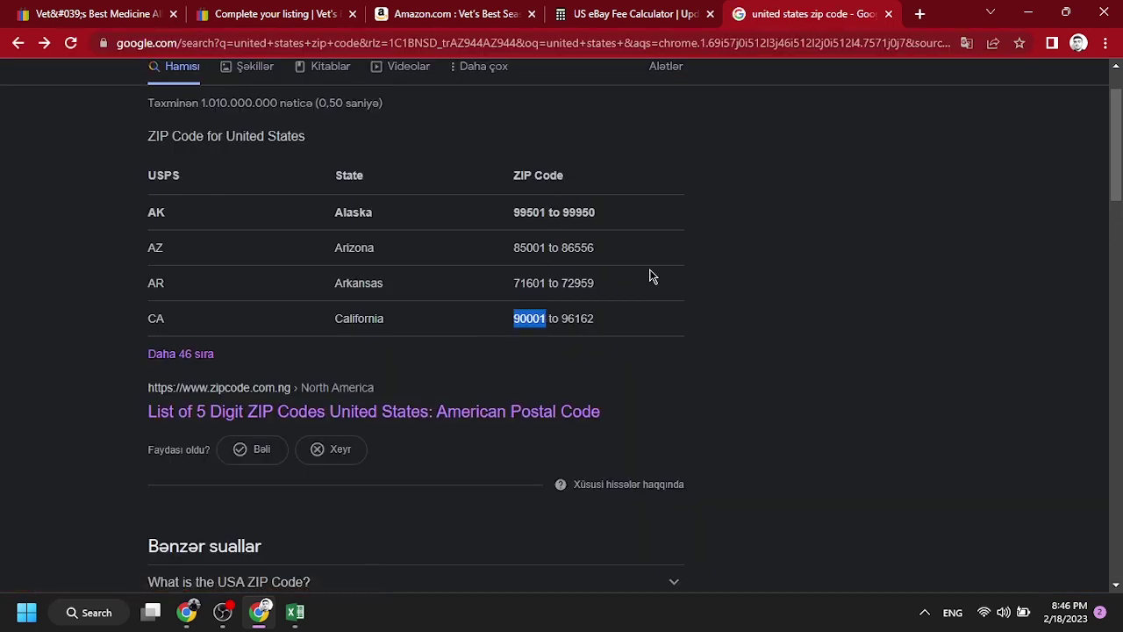
click(250, 11)
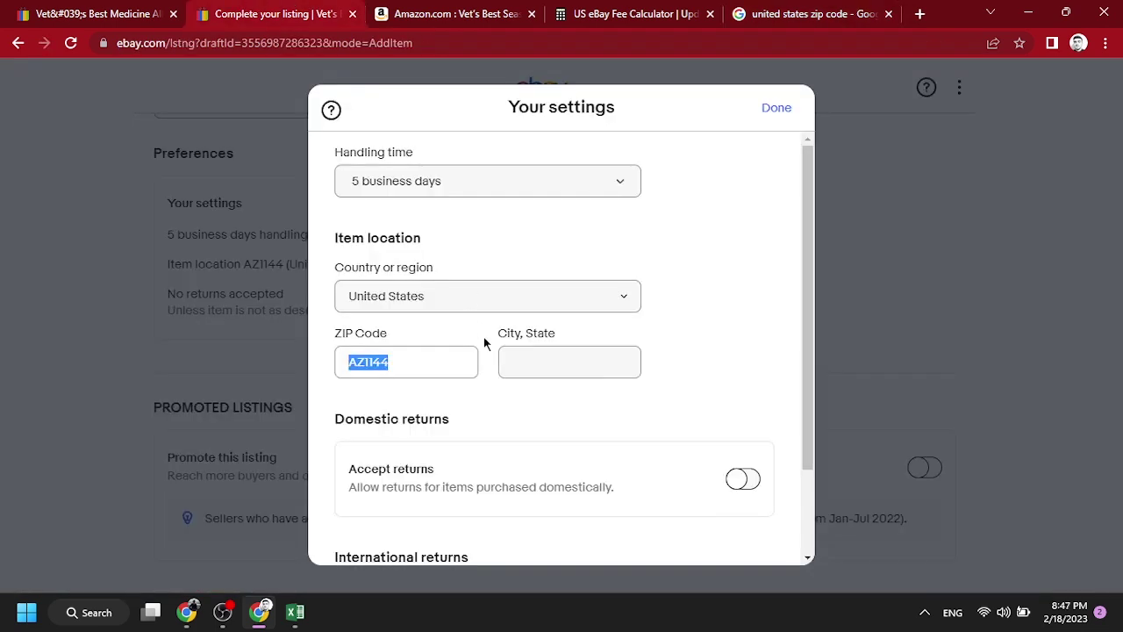
Set the item location to ZIP 90001 with California as City, State.
click(414, 366)
double_click(412, 365)
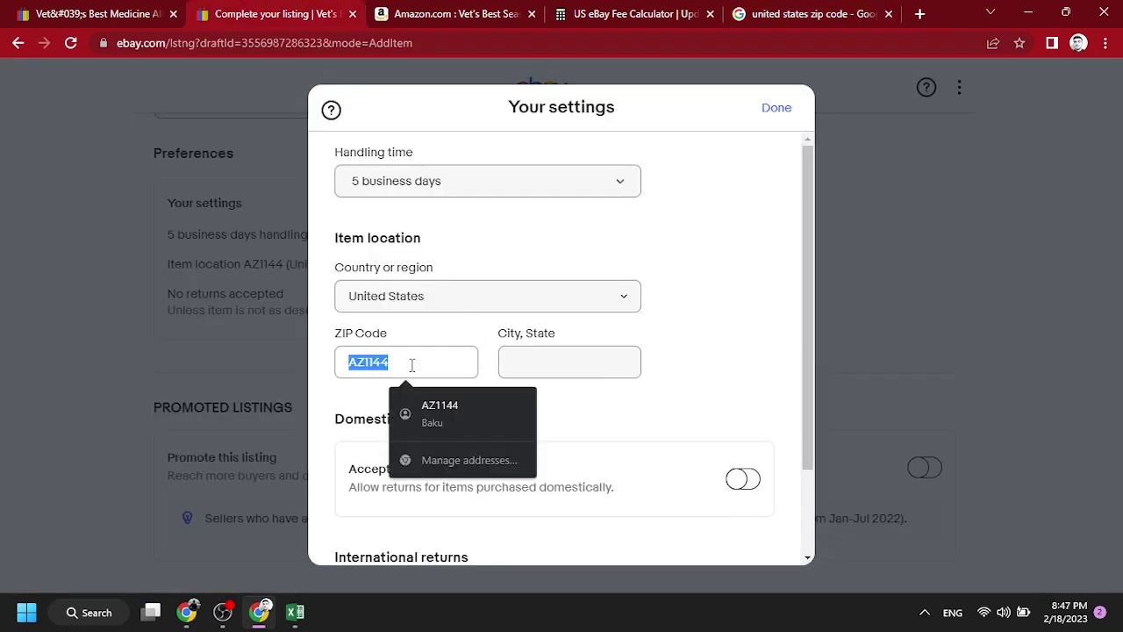
key(ctrl+v)
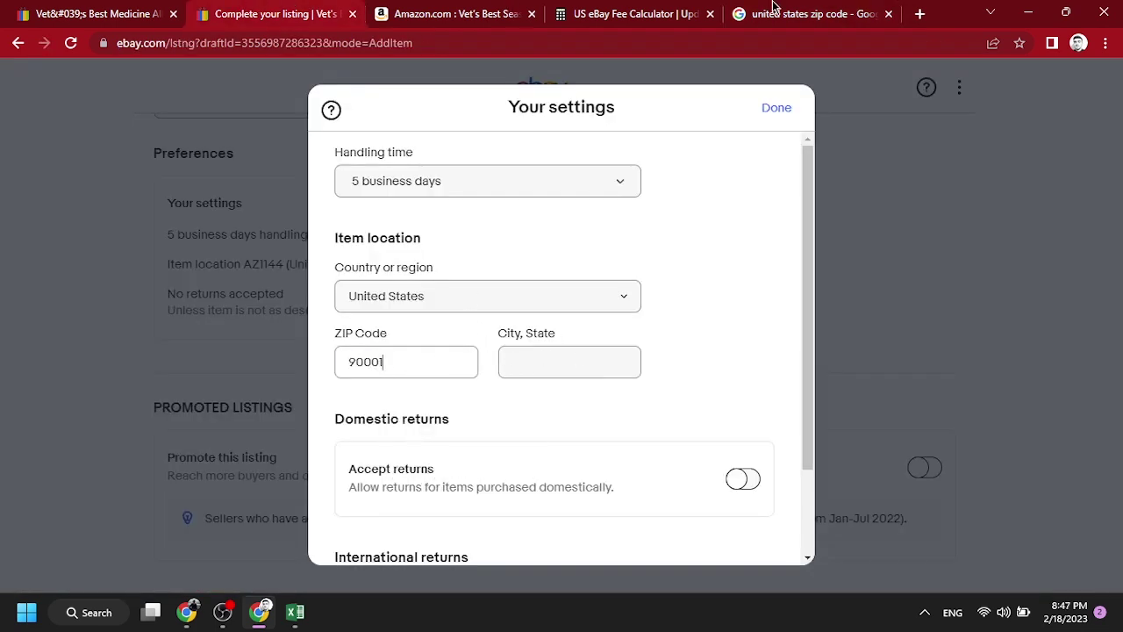
click(777, 10)
drag(332, 318, 387, 319)
key(ctrl+c)
click(301, 11)
click(542, 365)
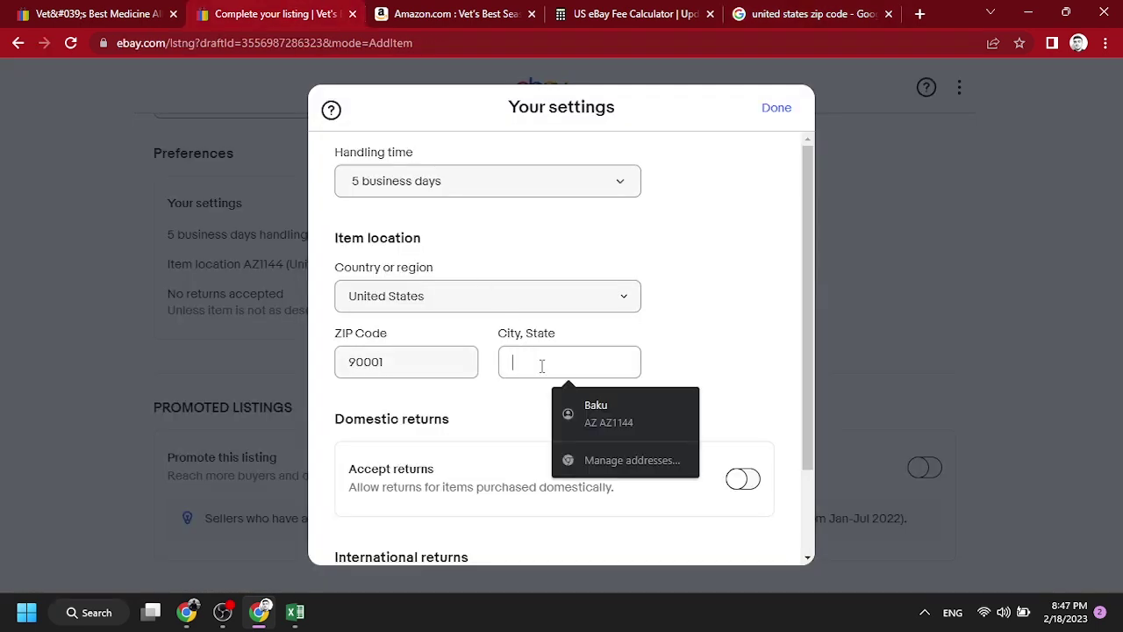
key(ctrl+v)
Accept 30-day domestic returns with seller-paid return shipping and money back, then click Done.
scroll(492, 342, down, 2)
drag(380, 310, 466, 313)
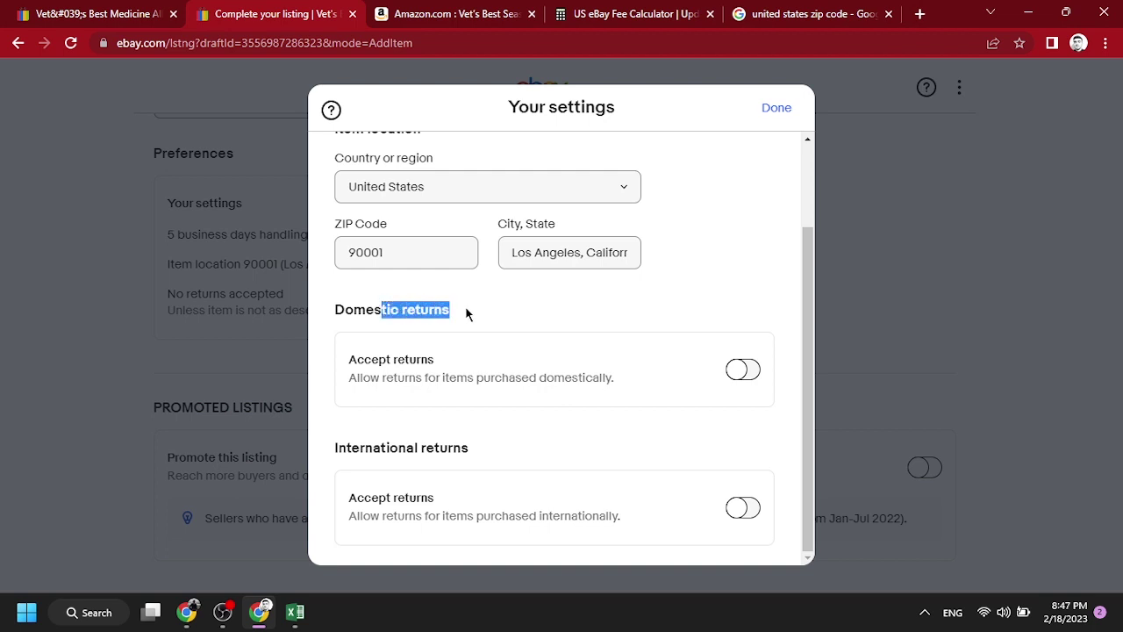
click(745, 369)
scroll(682, 341, down, 1)
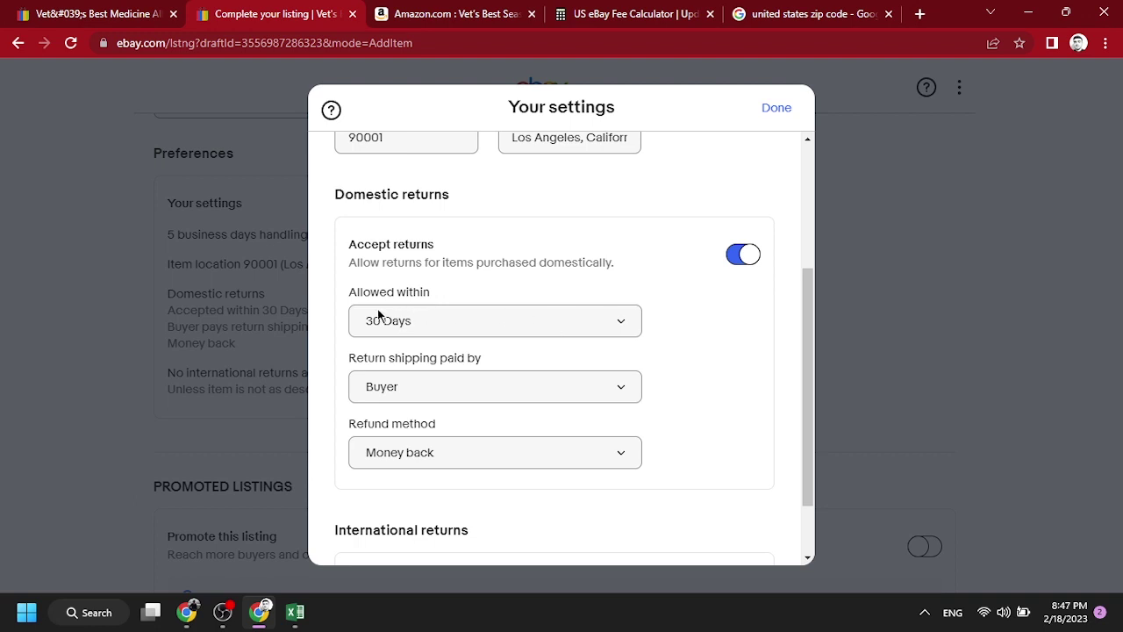
click(412, 388)
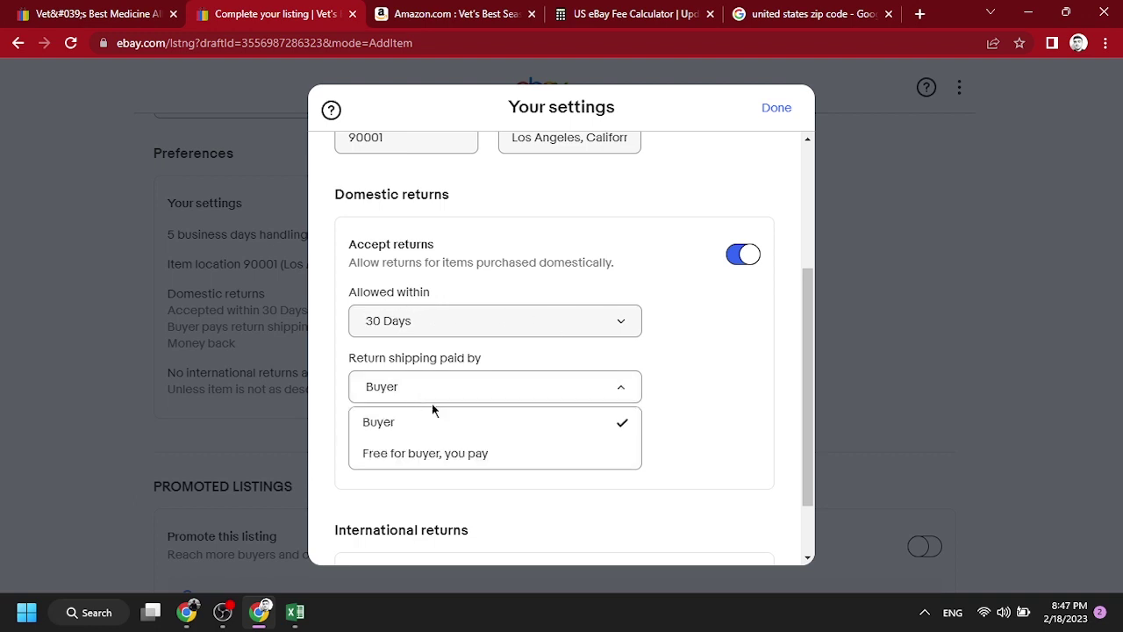
click(451, 455)
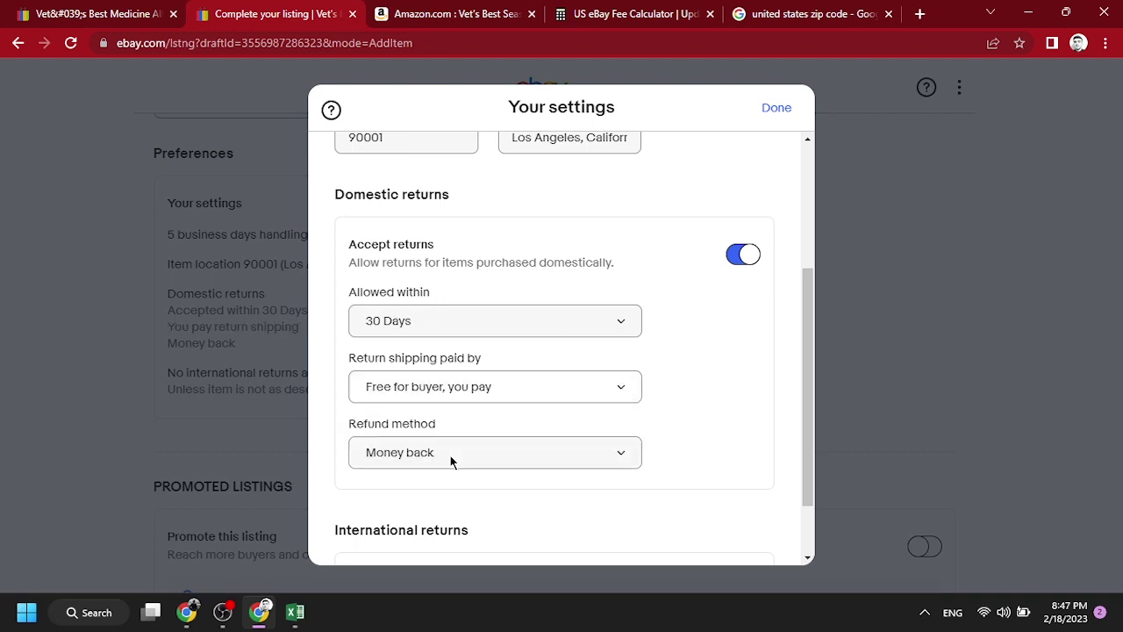
scroll(539, 367, down, 1)
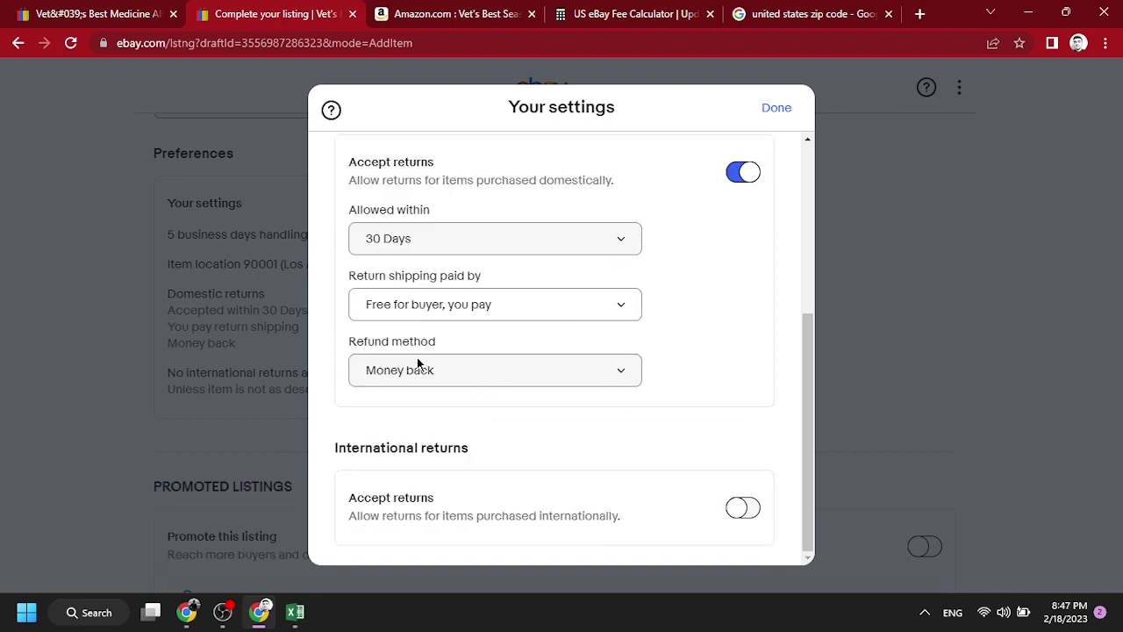
drag(349, 343, 416, 340)
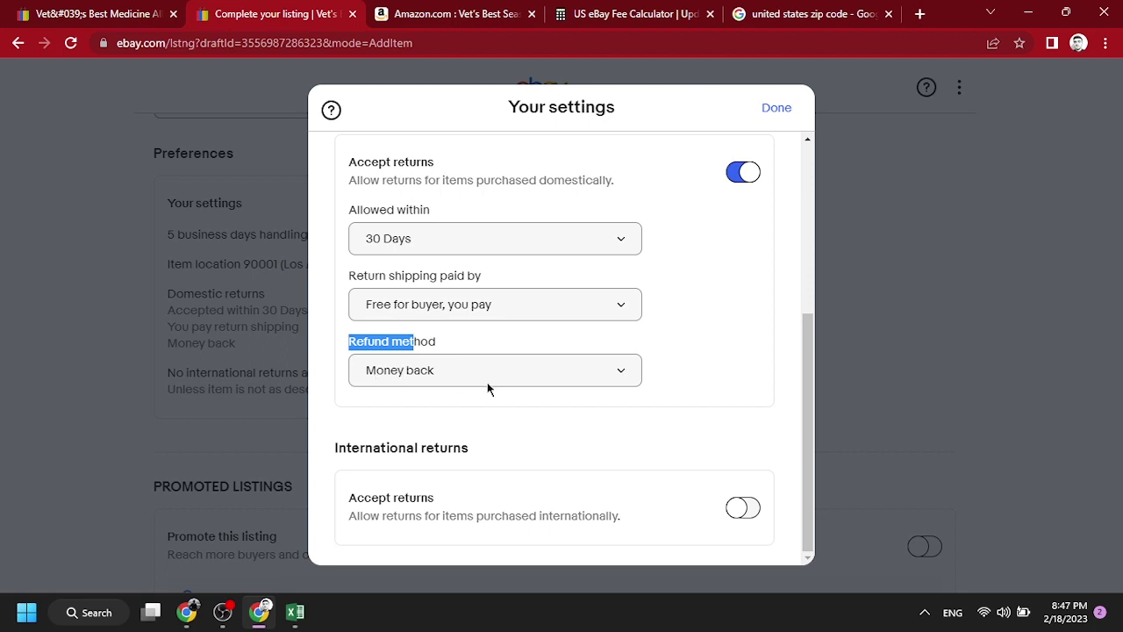
drag(334, 449, 441, 445)
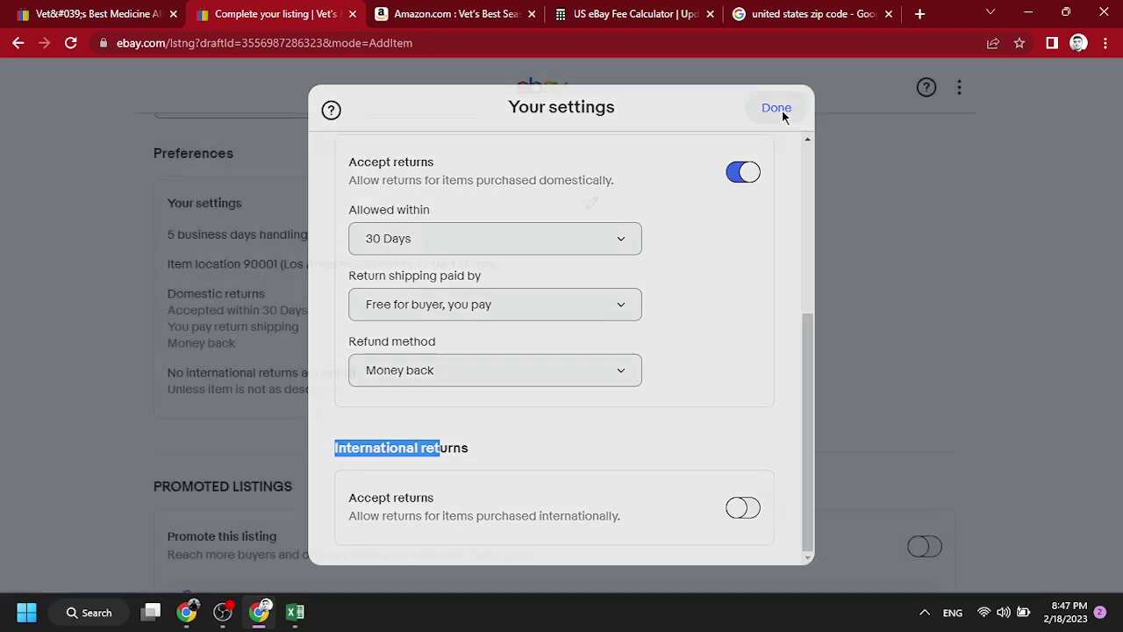
click(777, 107)
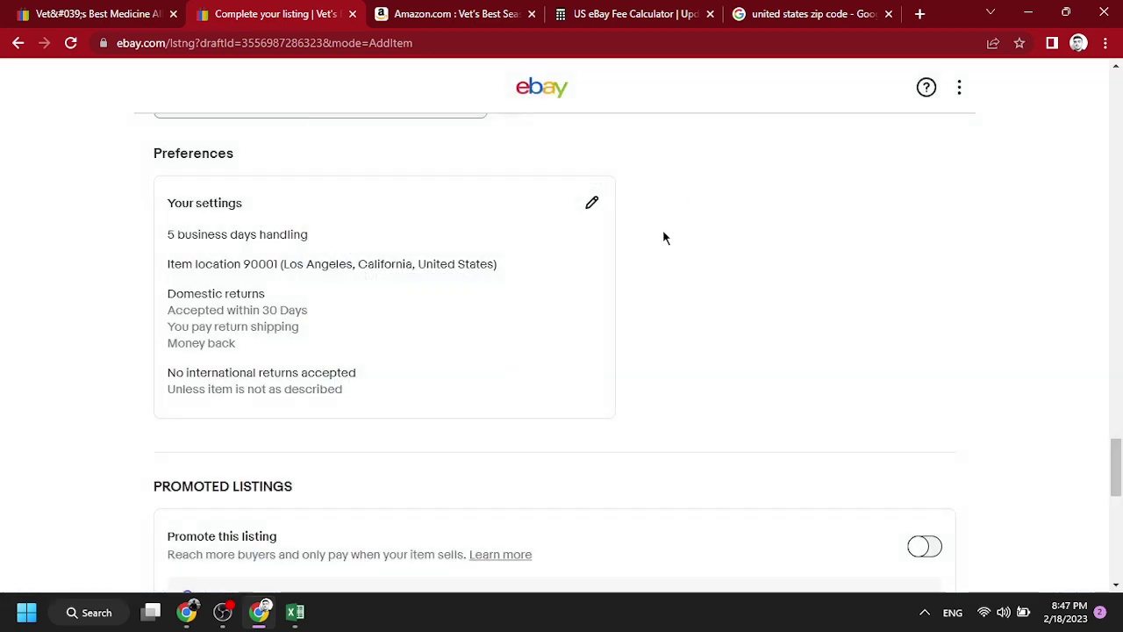
Require immediate payment for Buy It Now purchases in the eBay-managed payment preferences.
scroll(658, 237, down, 3)
drag(213, 240, 541, 258)
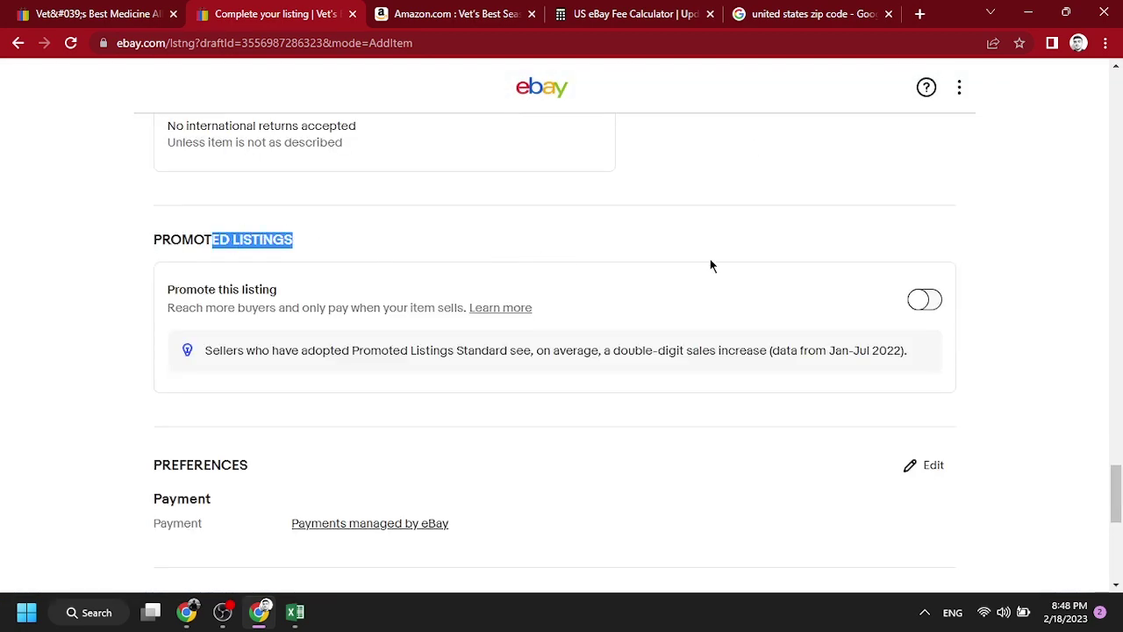
scroll(711, 266, down, 3)
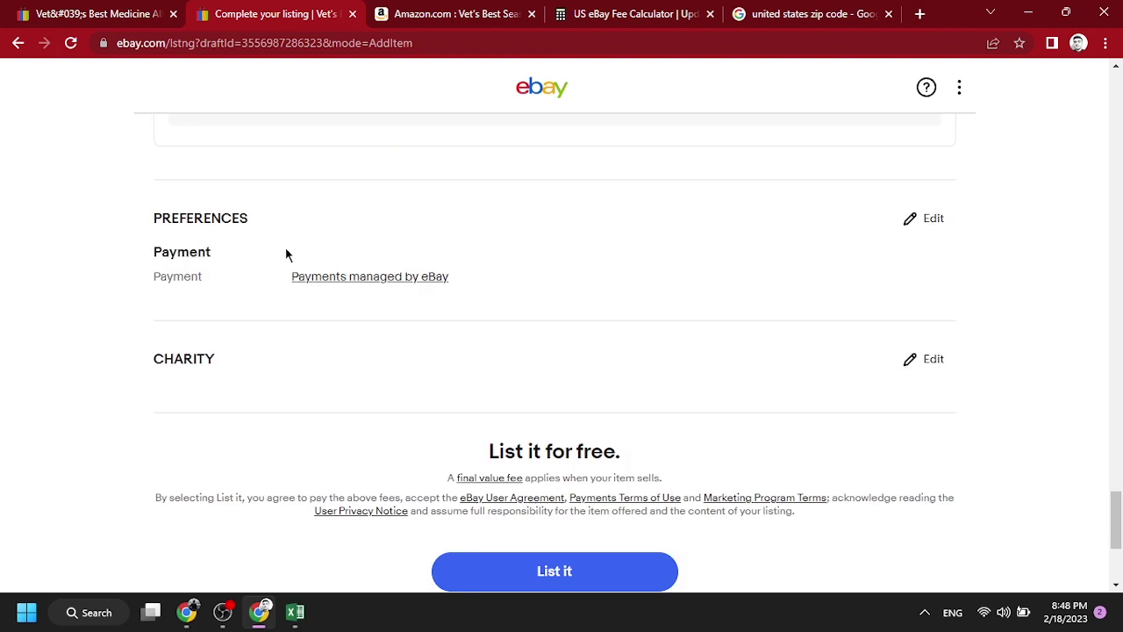
click(328, 279)
click(342, 242)
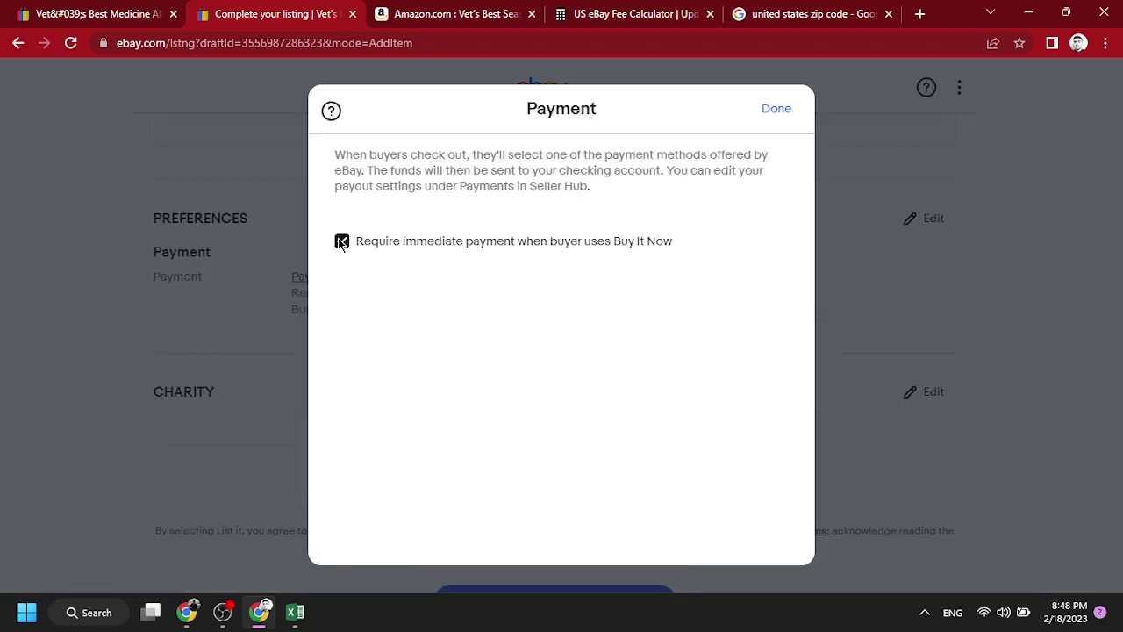
click(771, 106)
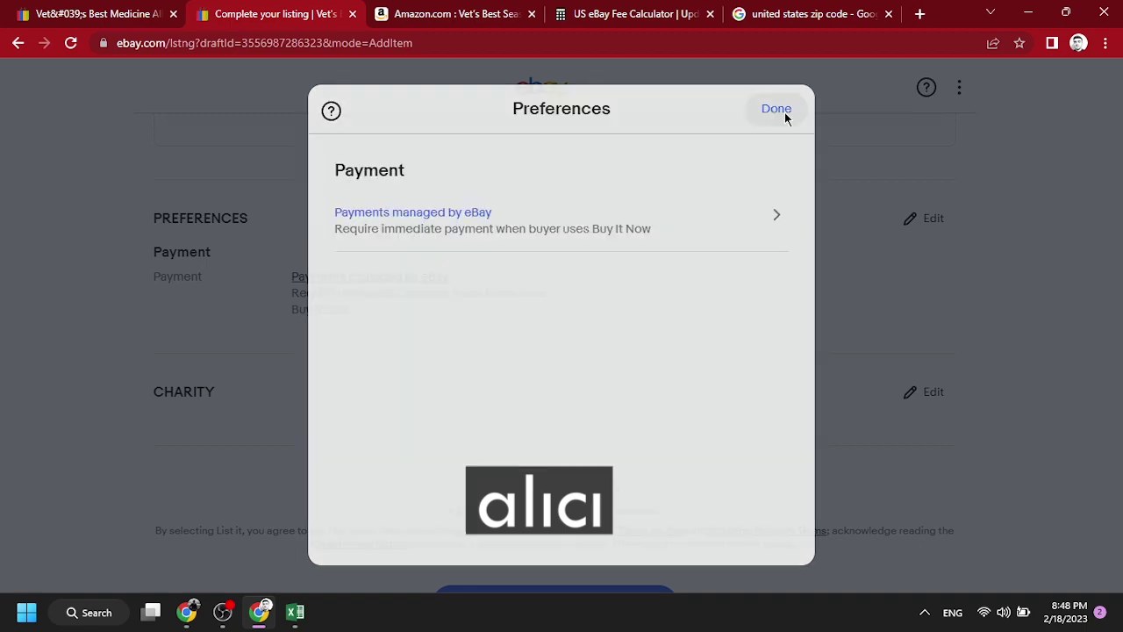
click(785, 112)
Check the Charity options and close them without adding a donation.
scroll(811, 242, down, 1)
scroll(789, 246, up, 1)
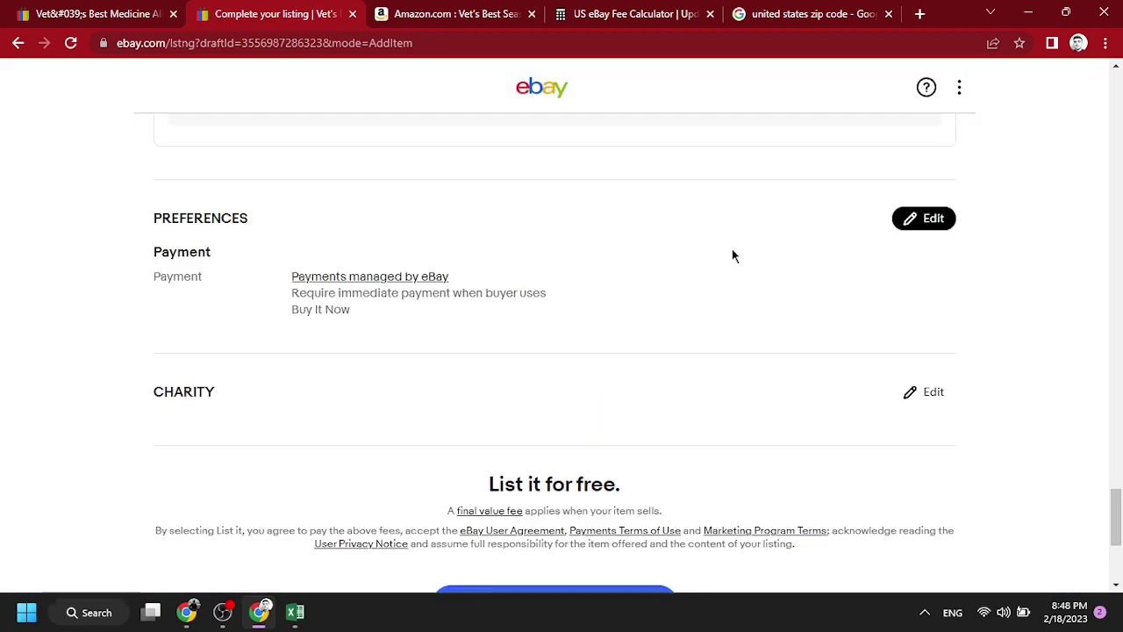
scroll(439, 290, down, 1)
drag(149, 309, 224, 311)
click(294, 318)
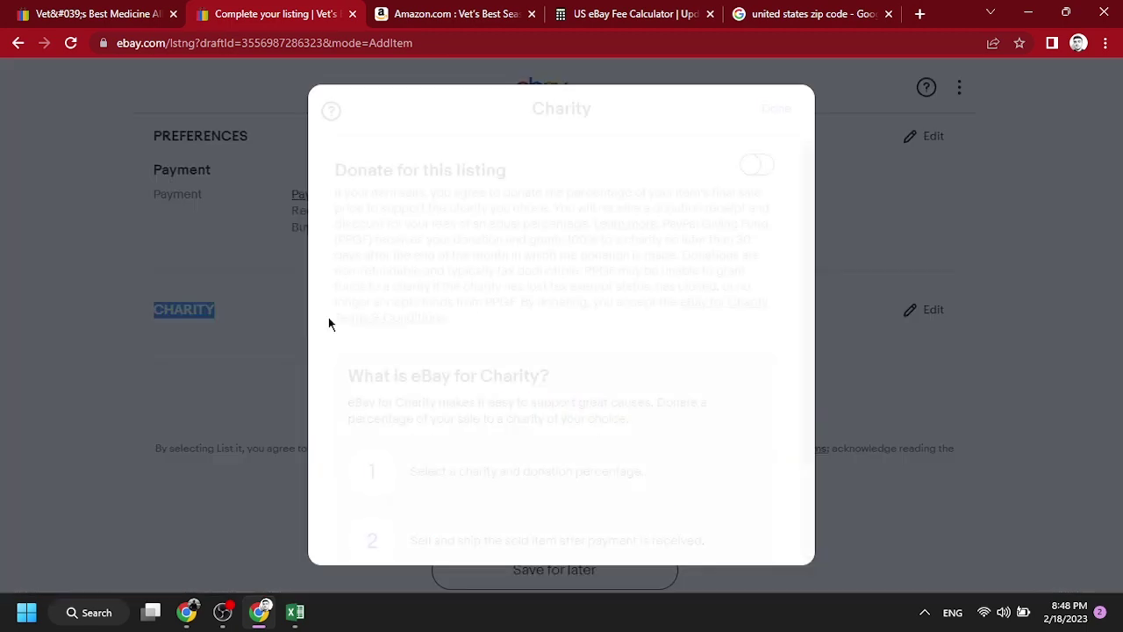
scroll(660, 403, down, 1)
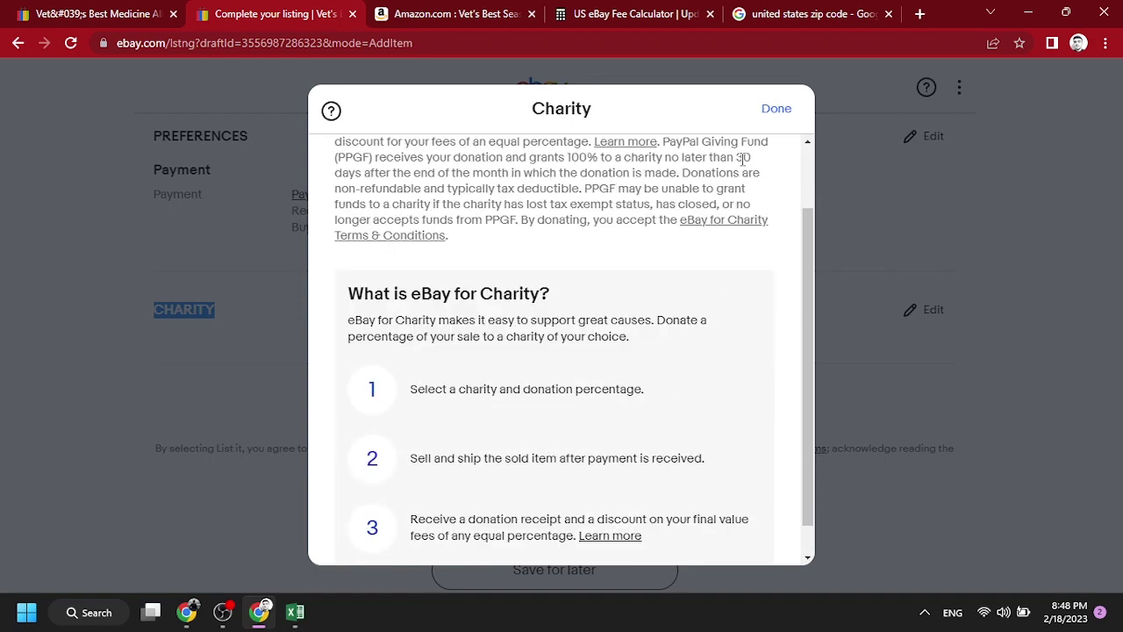
click(859, 163)
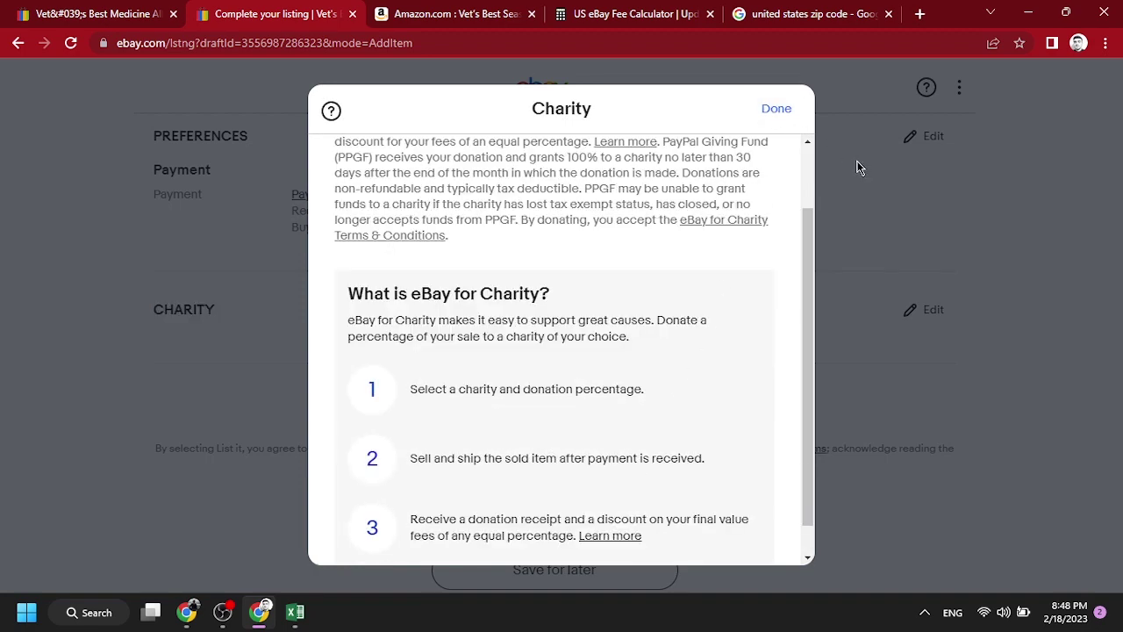
scroll(675, 206, up, 15)
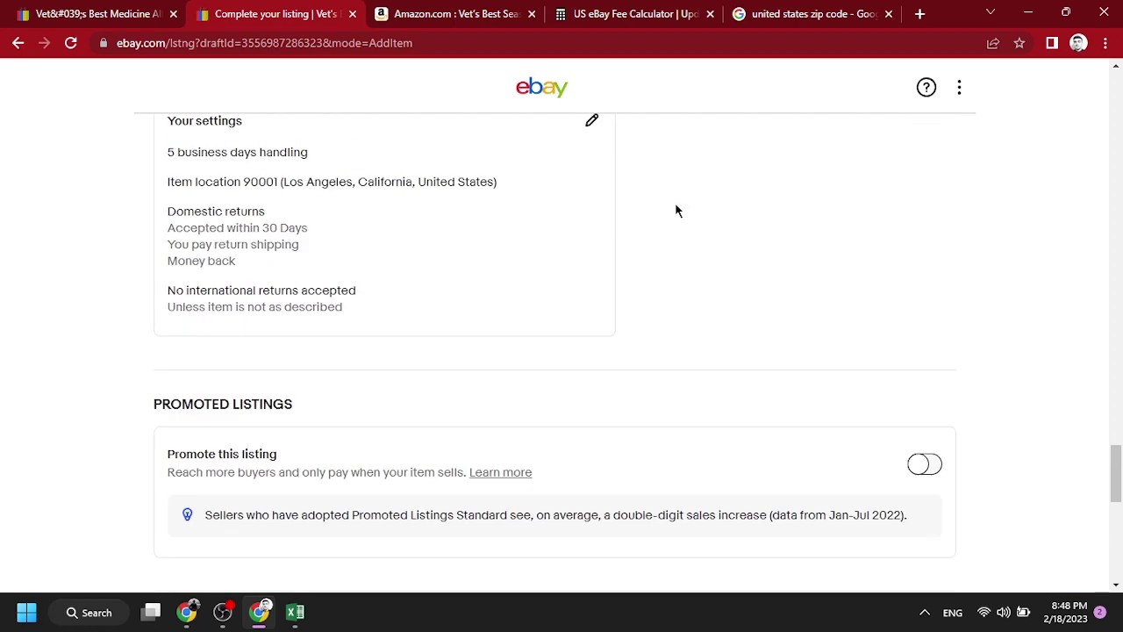
scroll(669, 193, up, 20)
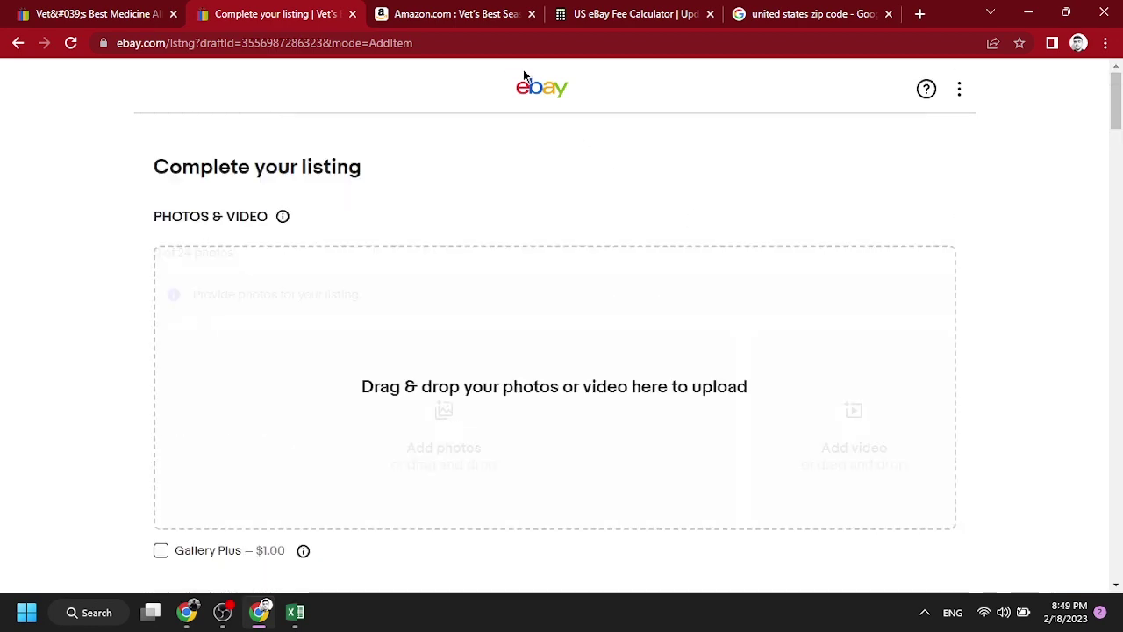
Save the Vet's Best bottle photo and the next product photo from Amazon to the Desktop.
click(465, 16)
scroll(561, 220, down, 10)
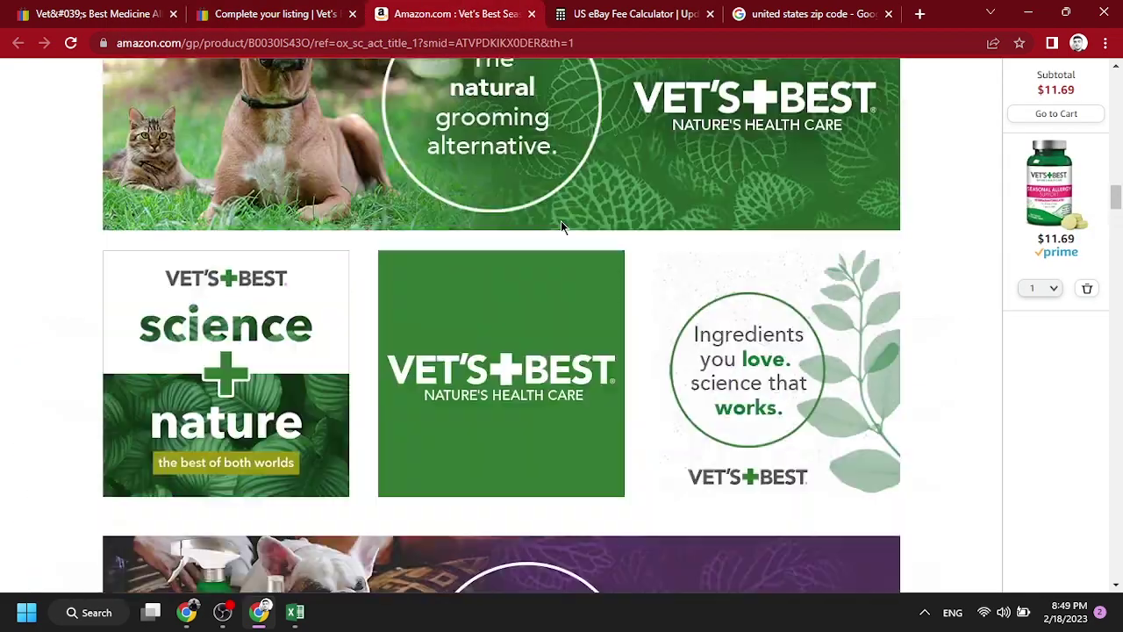
scroll(548, 231, up, 15)
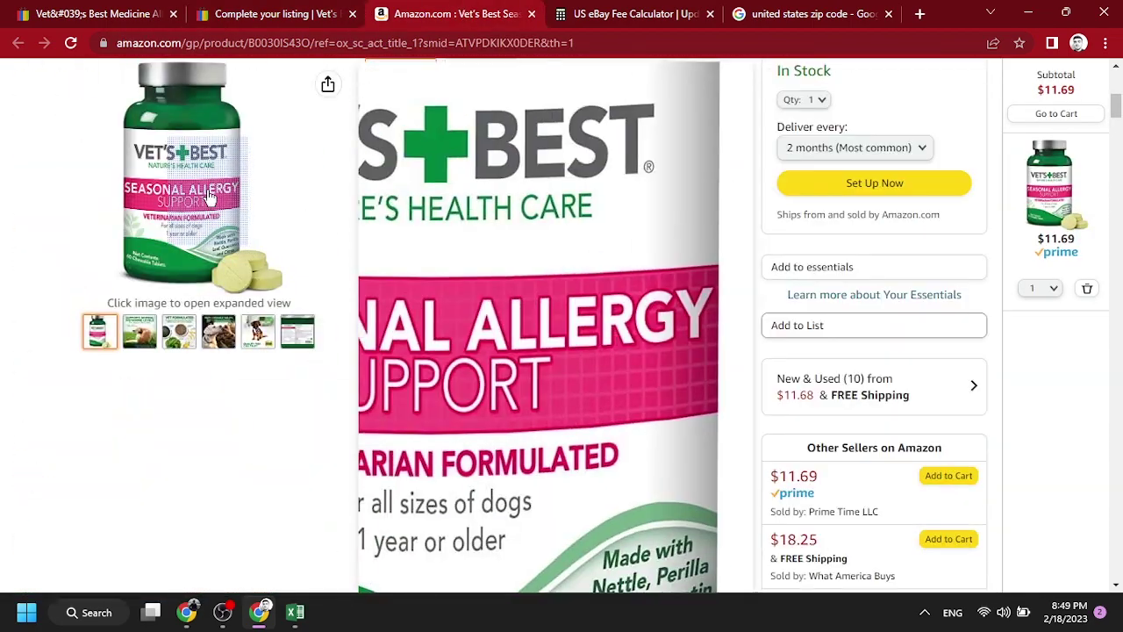
click(184, 184)
right_click(434, 296)
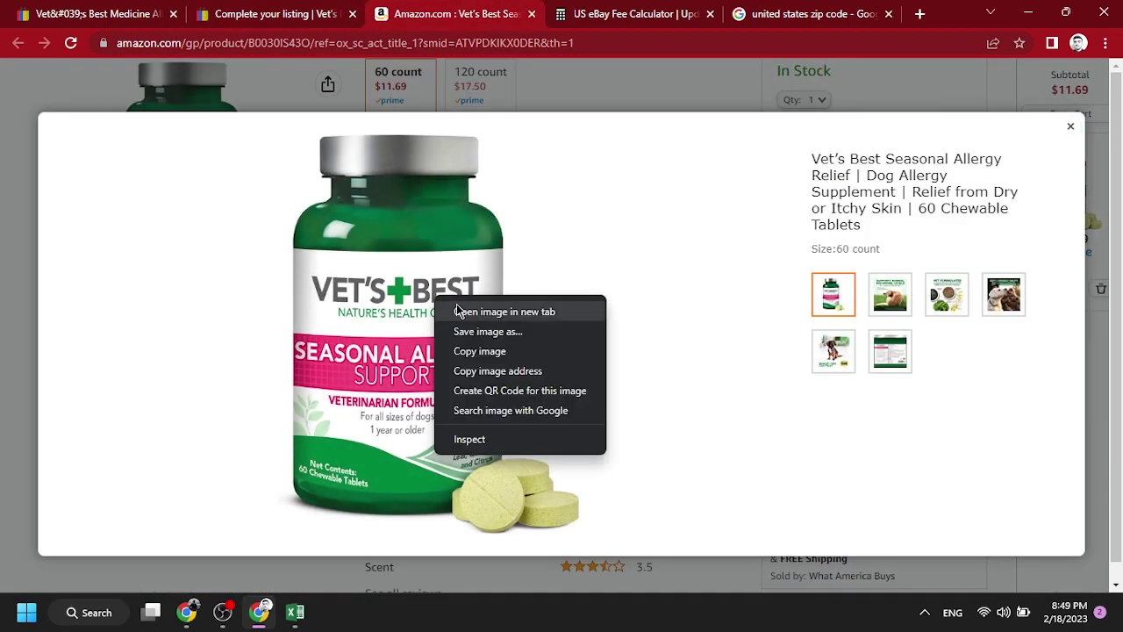
click(465, 333)
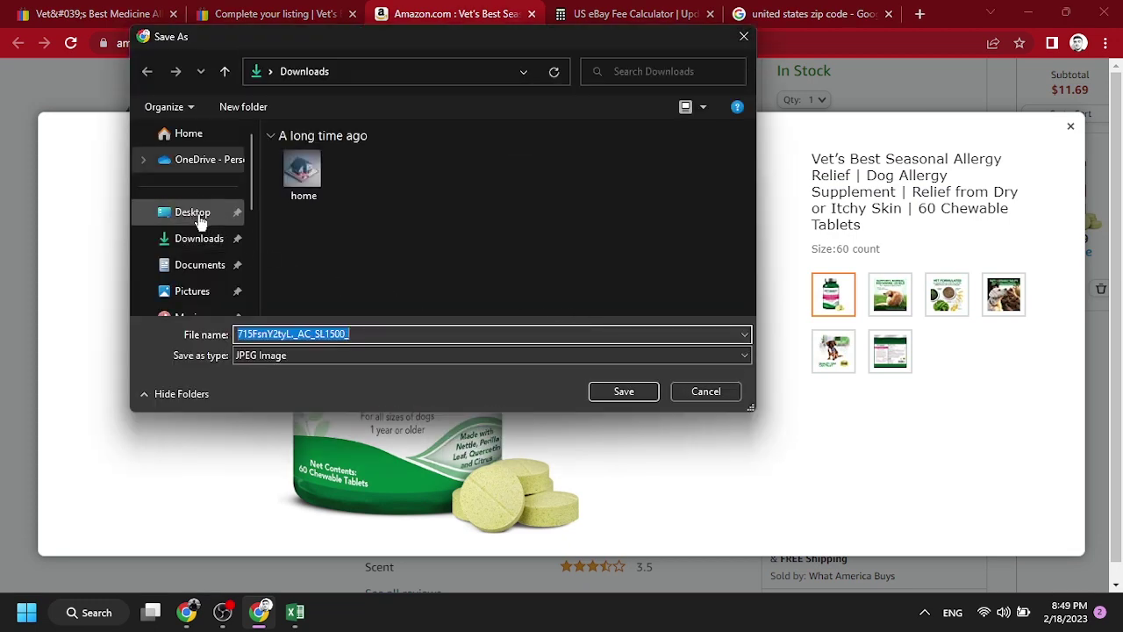
click(197, 215)
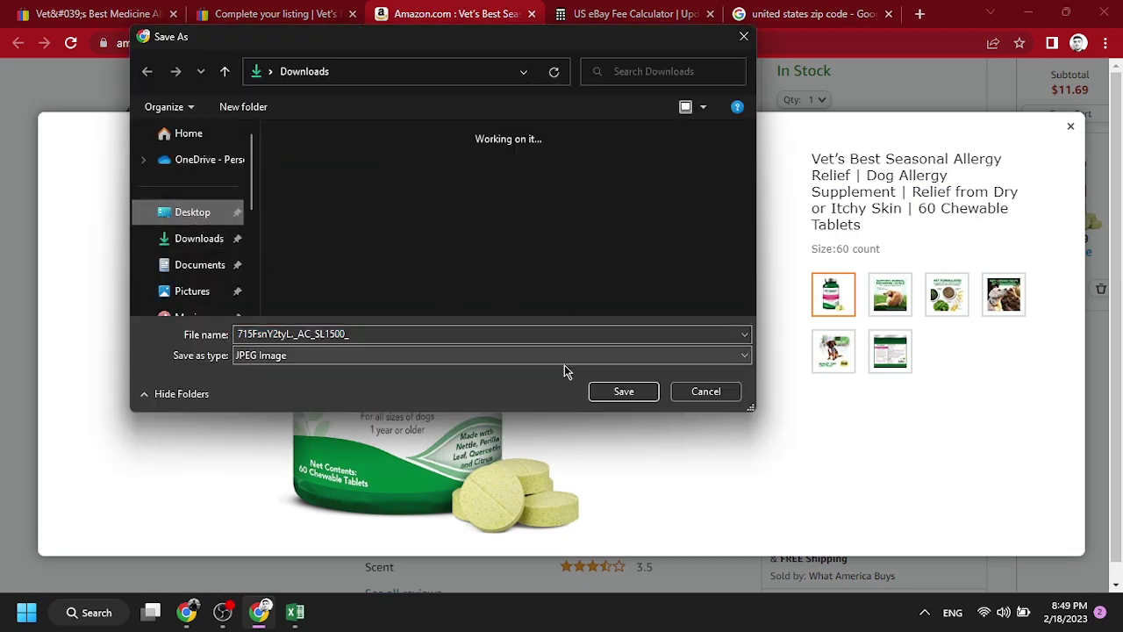
click(619, 392)
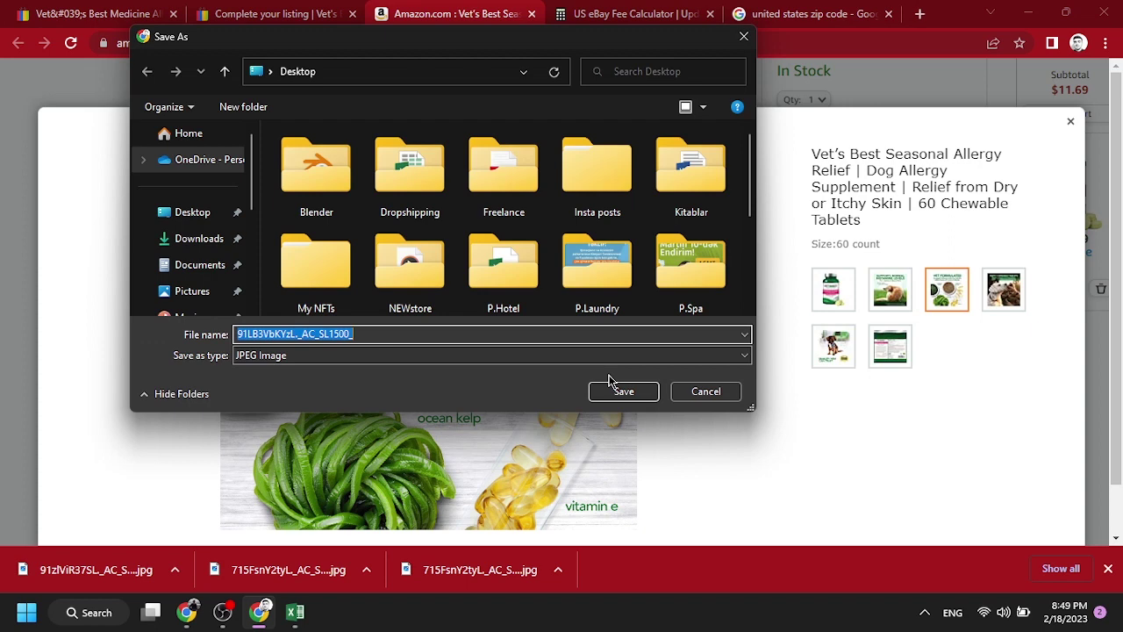
click(623, 392)
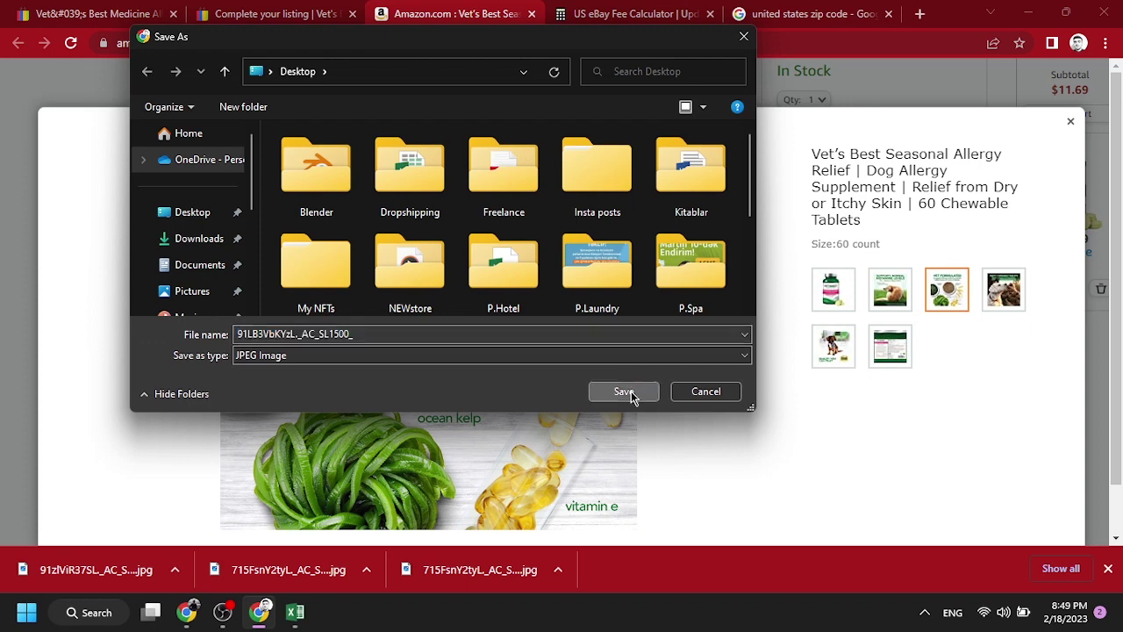
Save the dog product photo to the Desktop and return to the eBay listing.
click(1003, 289)
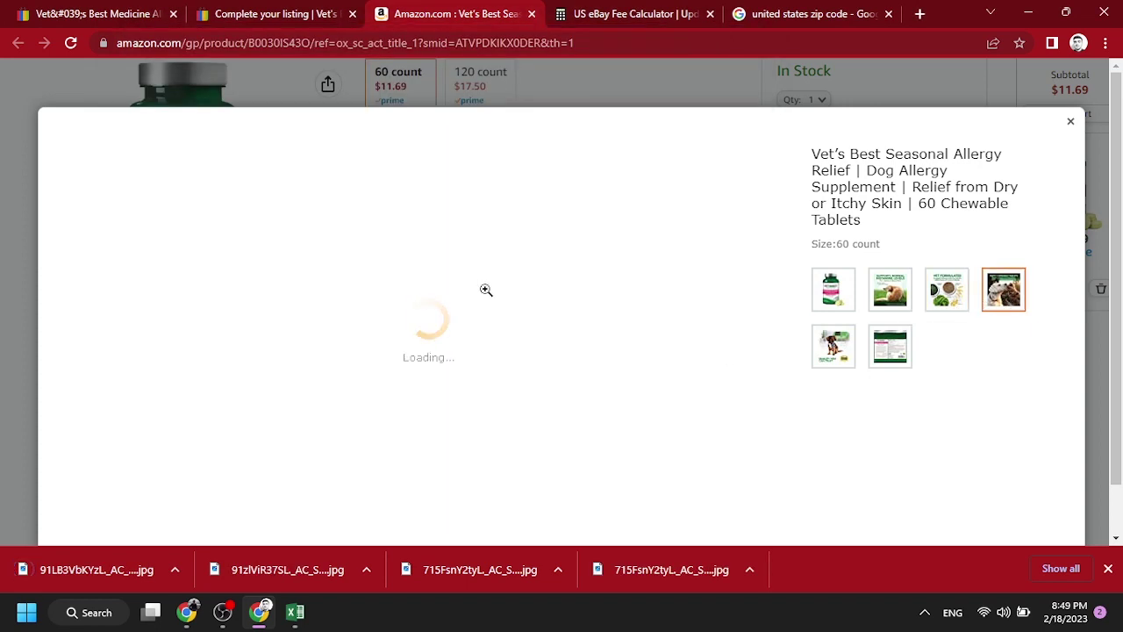
right_click(485, 288)
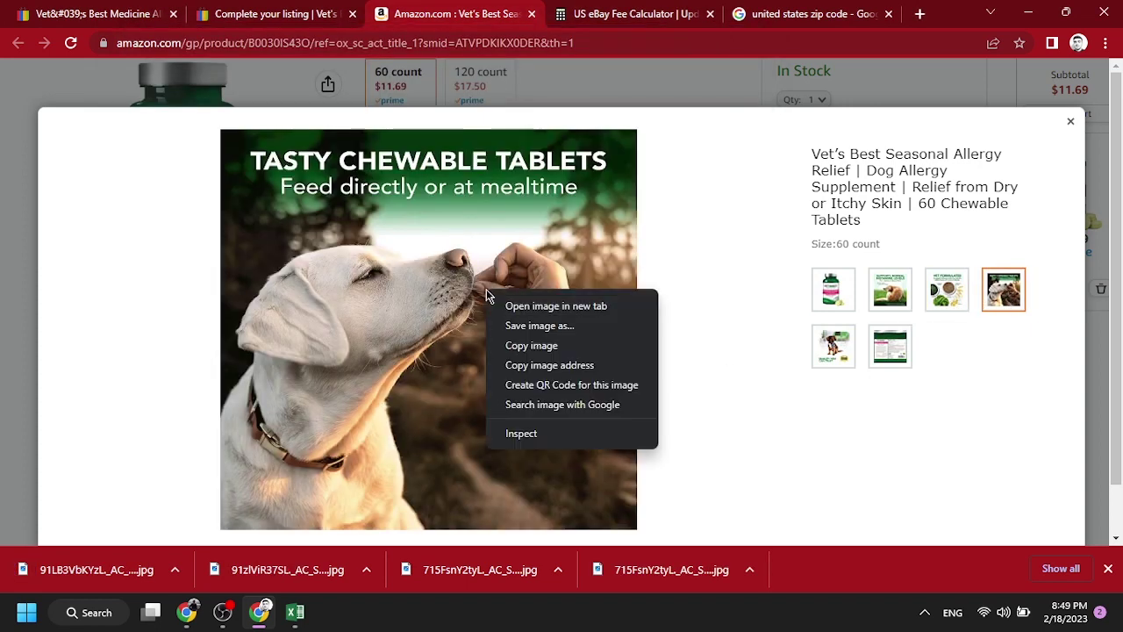
click(519, 326)
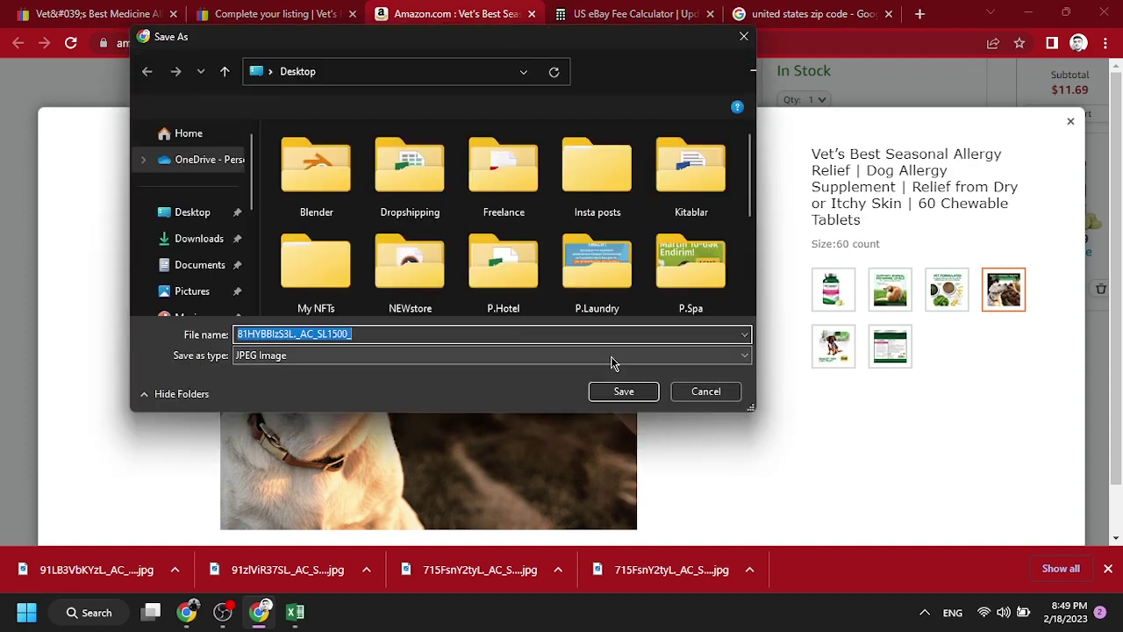
click(621, 391)
click(834, 347)
click(277, 14)
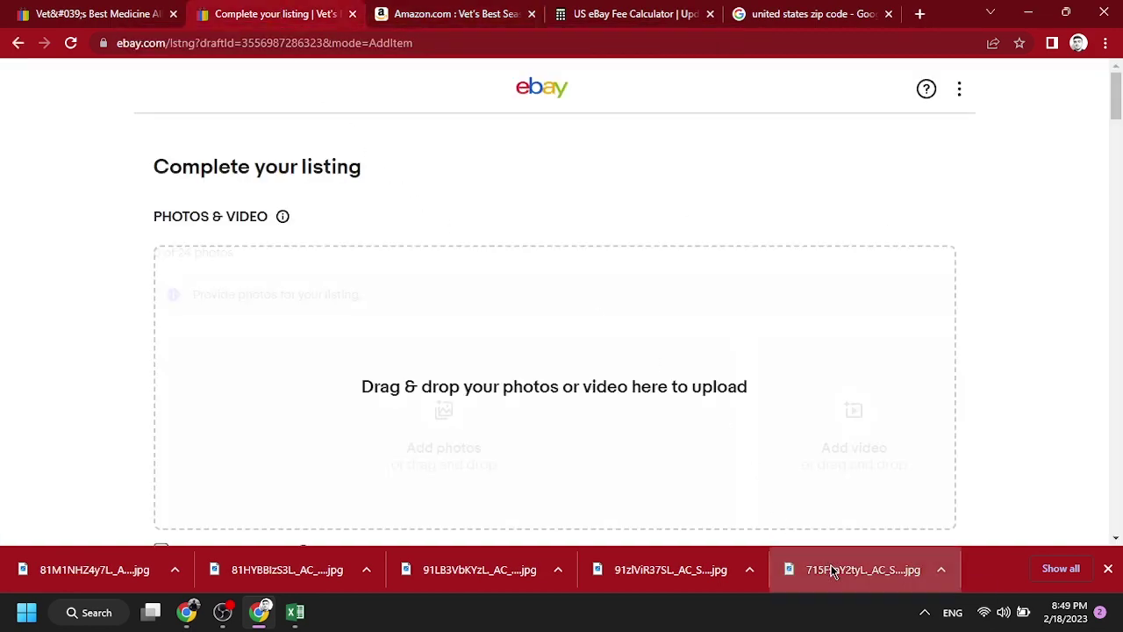
Upload the downloaded Vet's Best JPGs to the listing photos, with the bottle as main photo.
drag(827, 570, 579, 386)
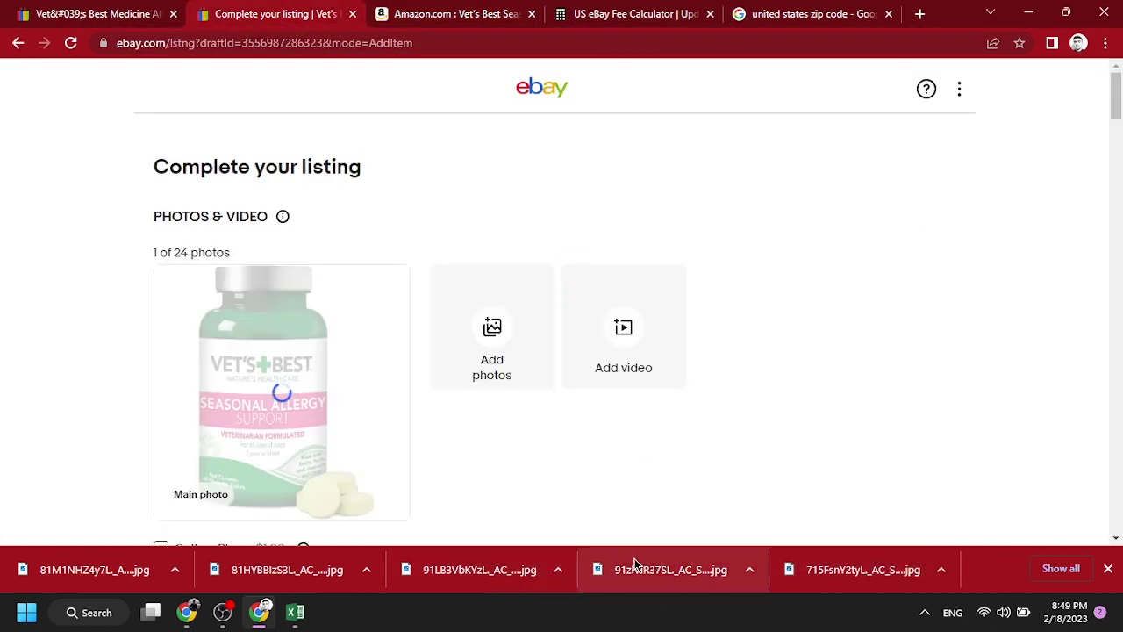
drag(632, 566, 560, 397)
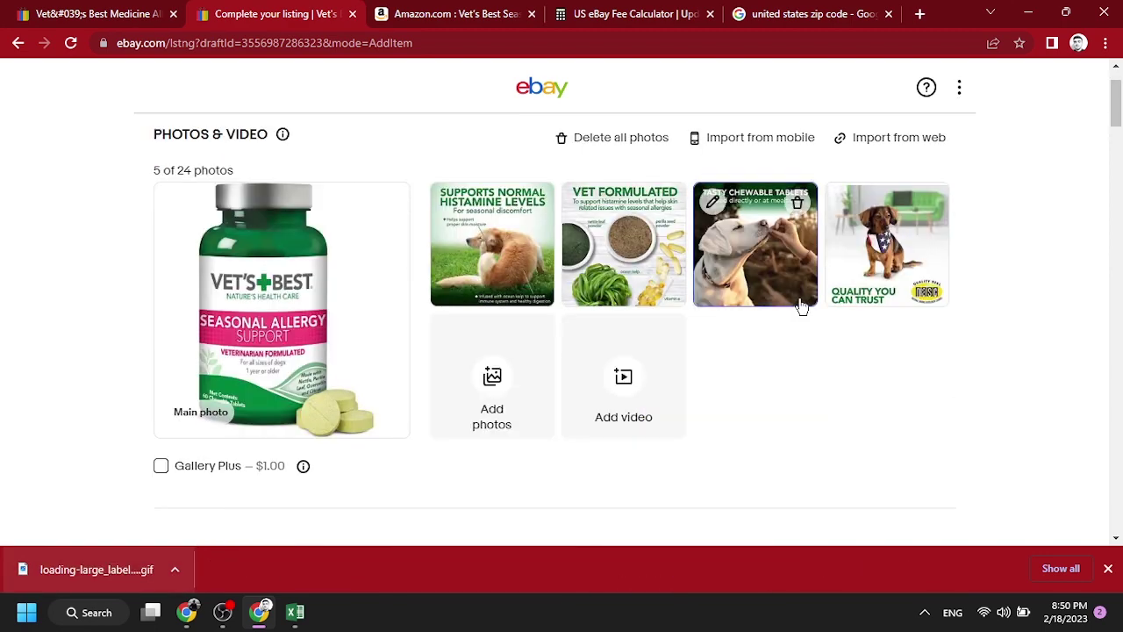
click(63, 13)
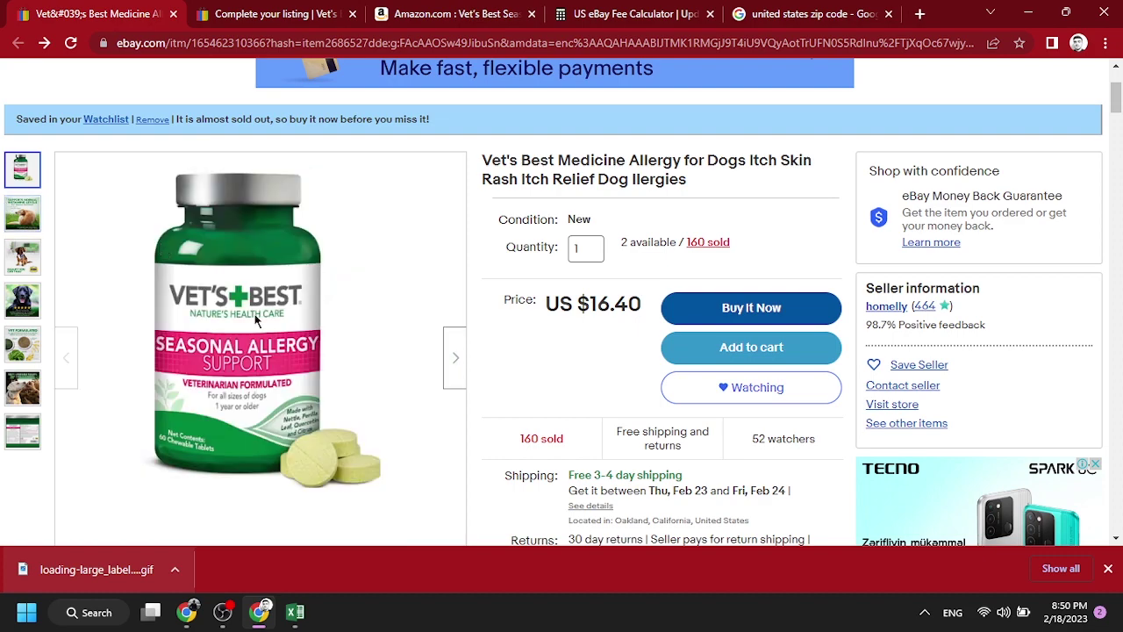
Review the competitor's shipping and returns notes, including the Free 3-4 day shipping line.
scroll(479, 250, down, 1)
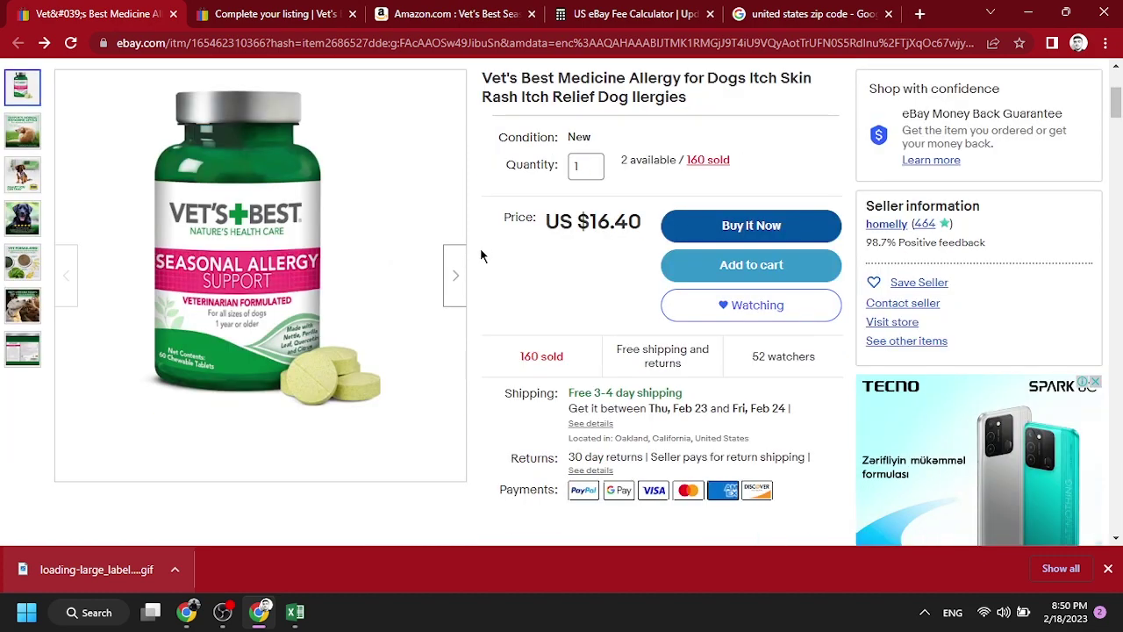
scroll(480, 249, down, 1)
scroll(480, 249, up, 1)
drag(617, 344, 702, 365)
scroll(701, 365, down, 2)
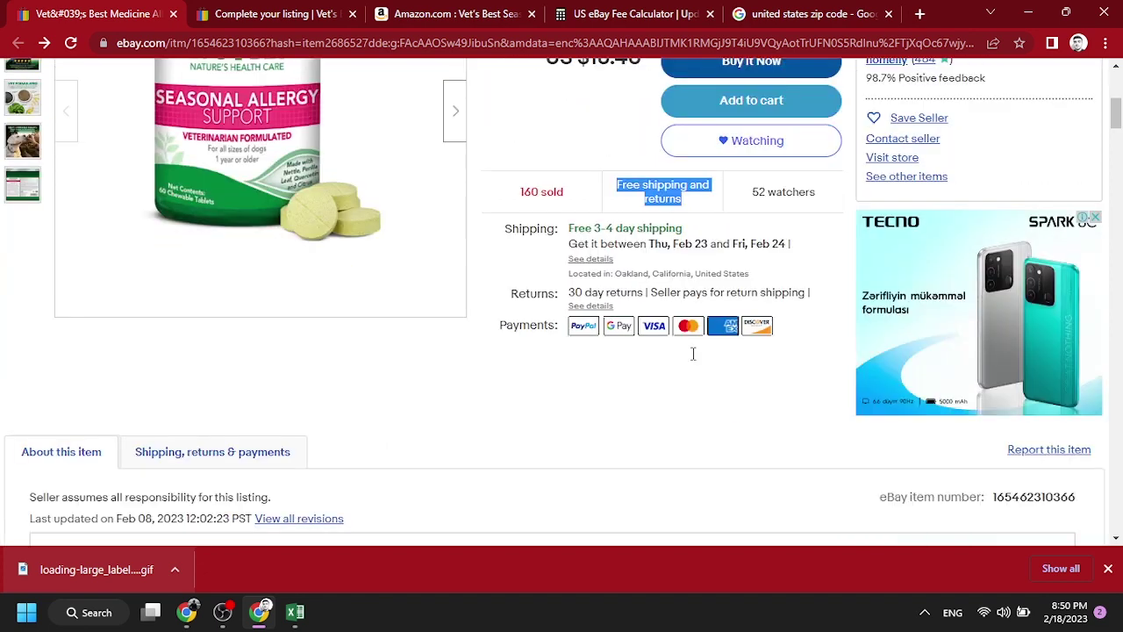
drag(684, 229, 609, 220)
triple_click(680, 230)
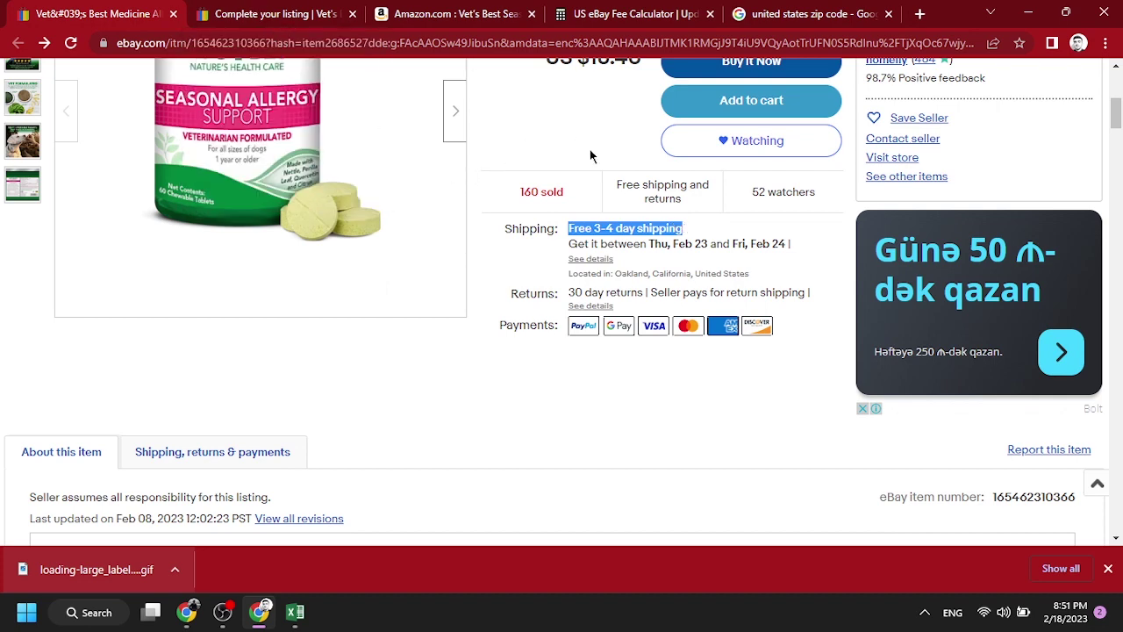
Read through the competitor's description, RETURN and ABOUT US sections, then go back to the draft.
scroll(519, 352, down, 3)
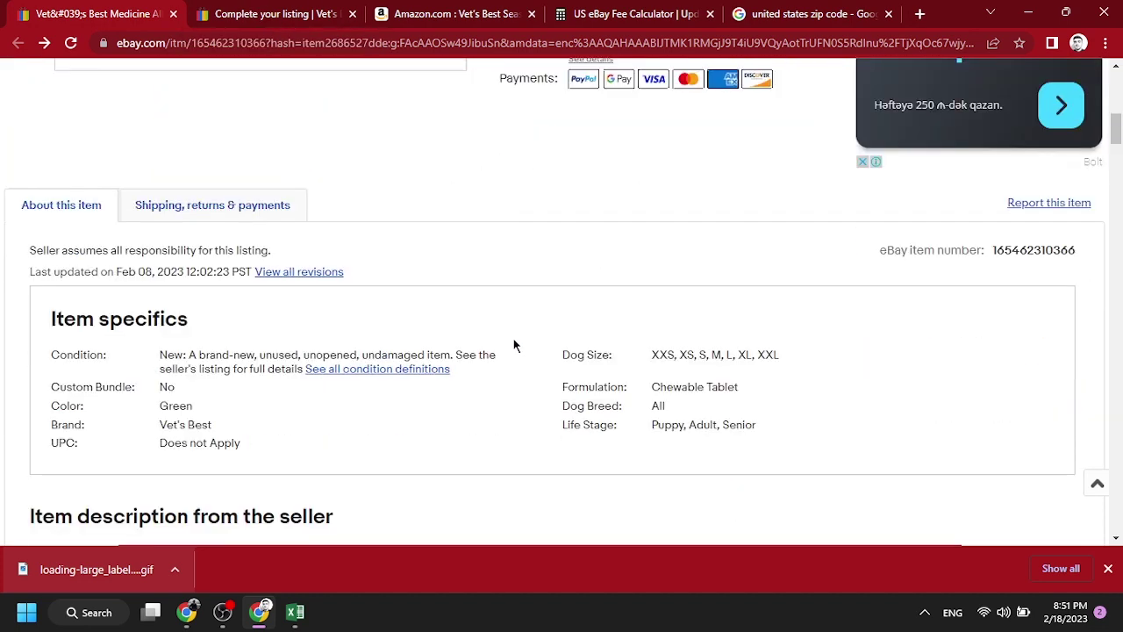
scroll(497, 307, down, 8)
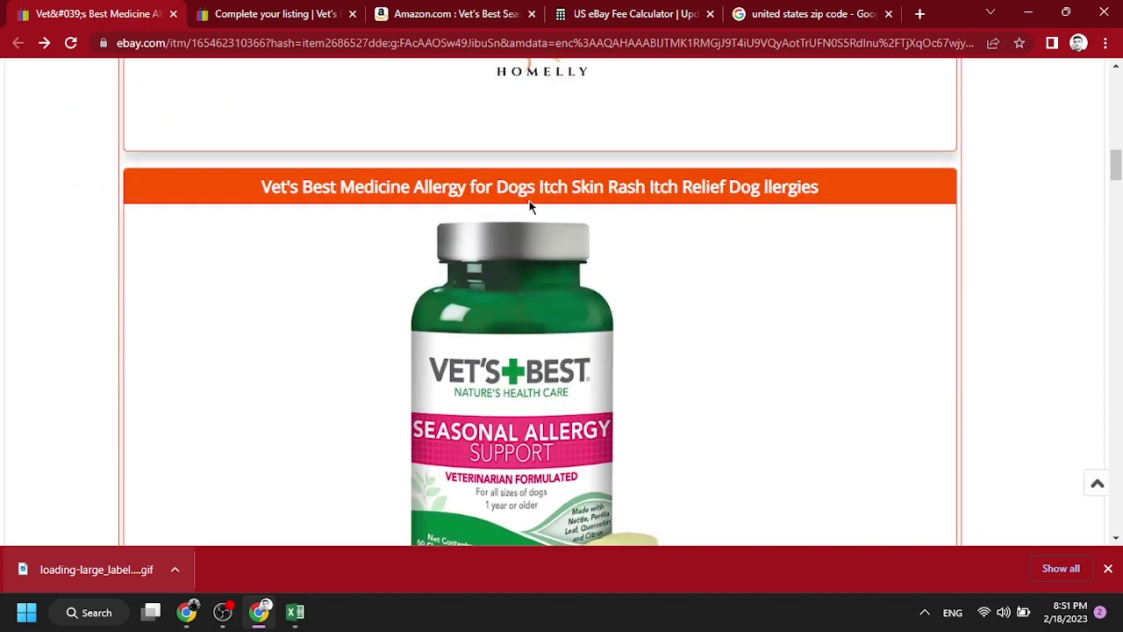
scroll(606, 198, down, 2)
scroll(609, 196, down, 4)
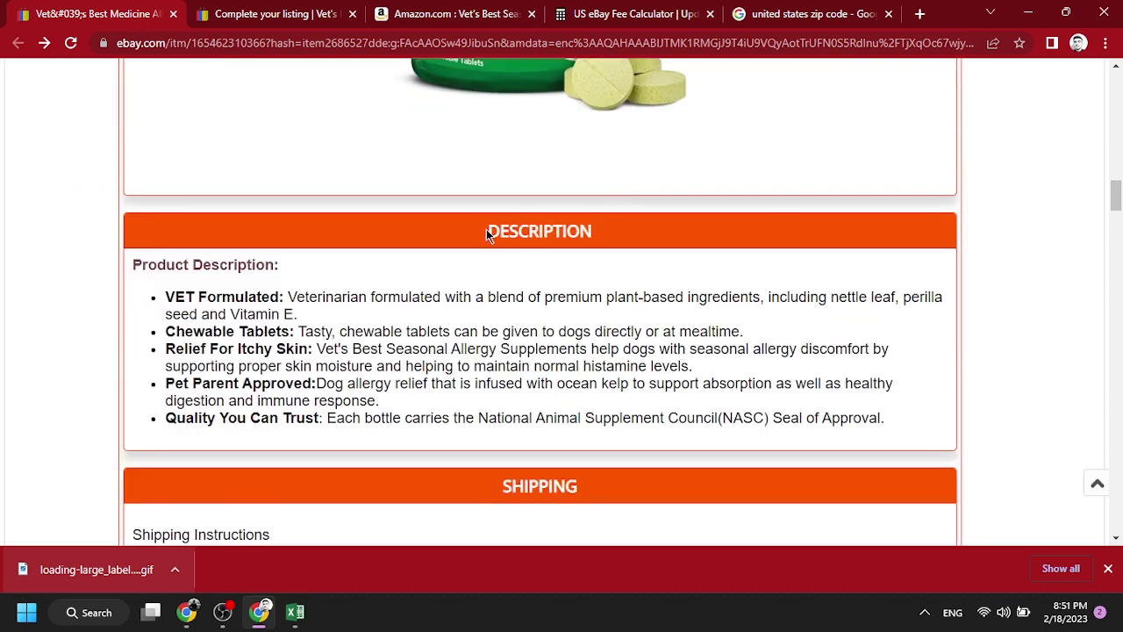
drag(486, 230, 601, 234)
scroll(603, 239, down, 2)
drag(497, 323, 579, 321)
scroll(544, 316, down, 3)
drag(509, 275, 572, 276)
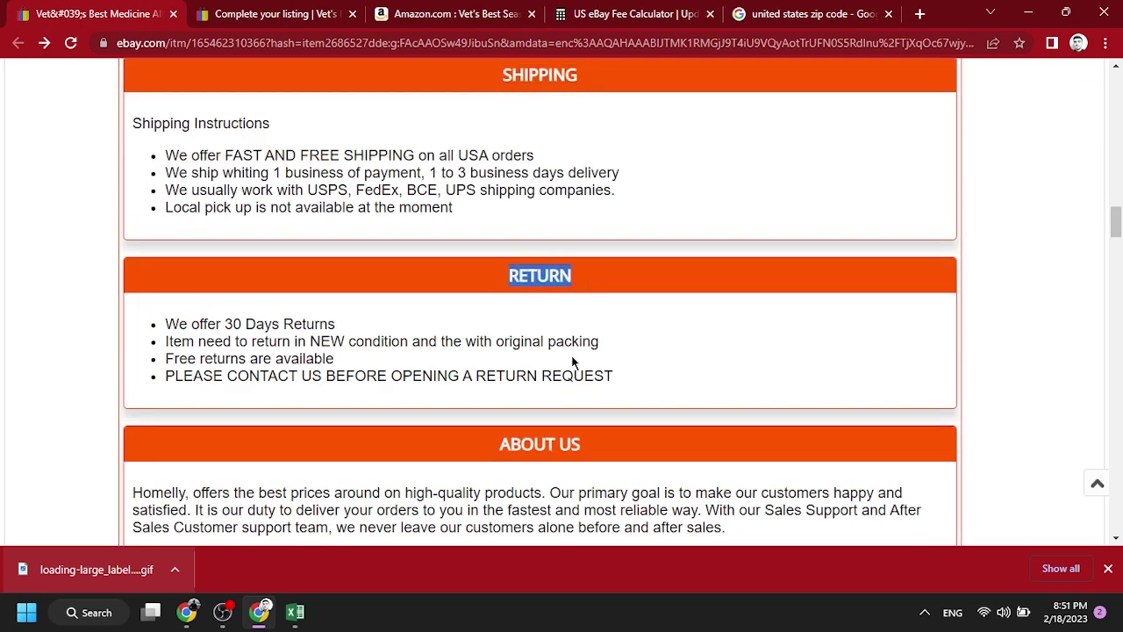
drag(499, 444, 592, 440)
scroll(592, 441, down, 10)
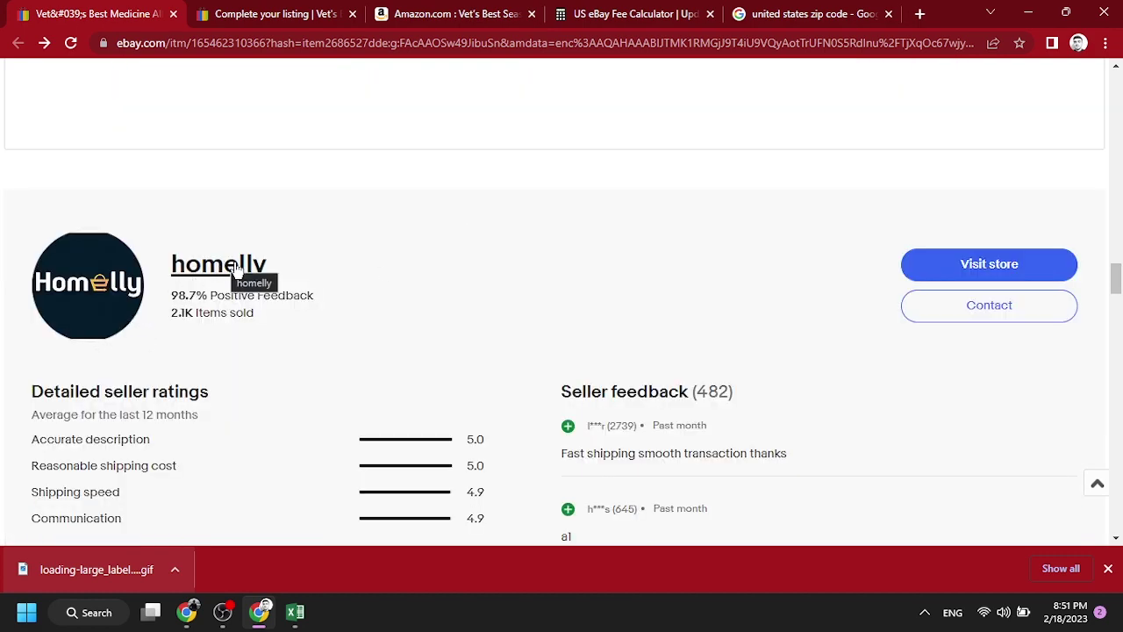
click(235, 10)
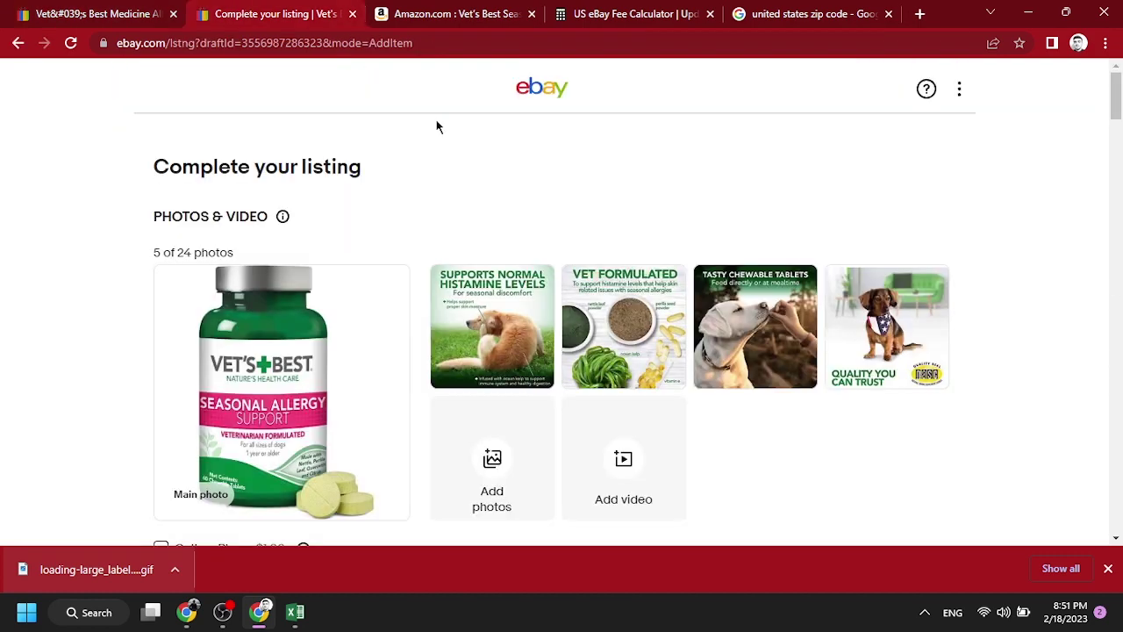
Submit the Vet's Best listing with List it and sign in with the account password.
scroll(597, 228, down, 2)
scroll(615, 239, down, 15)
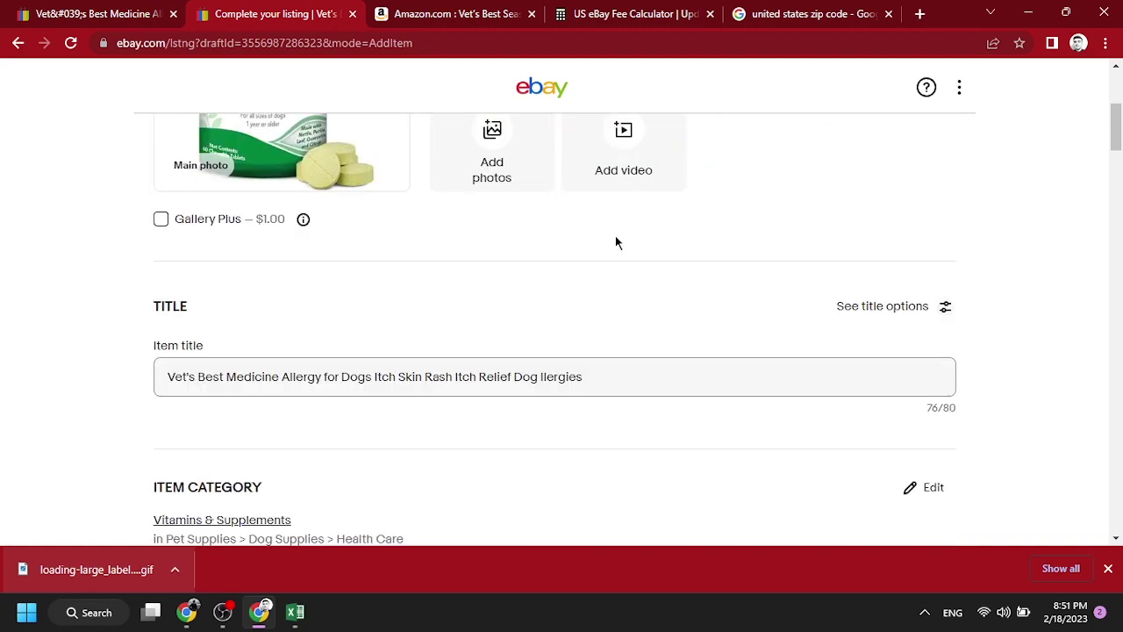
scroll(478, 324, down, 20)
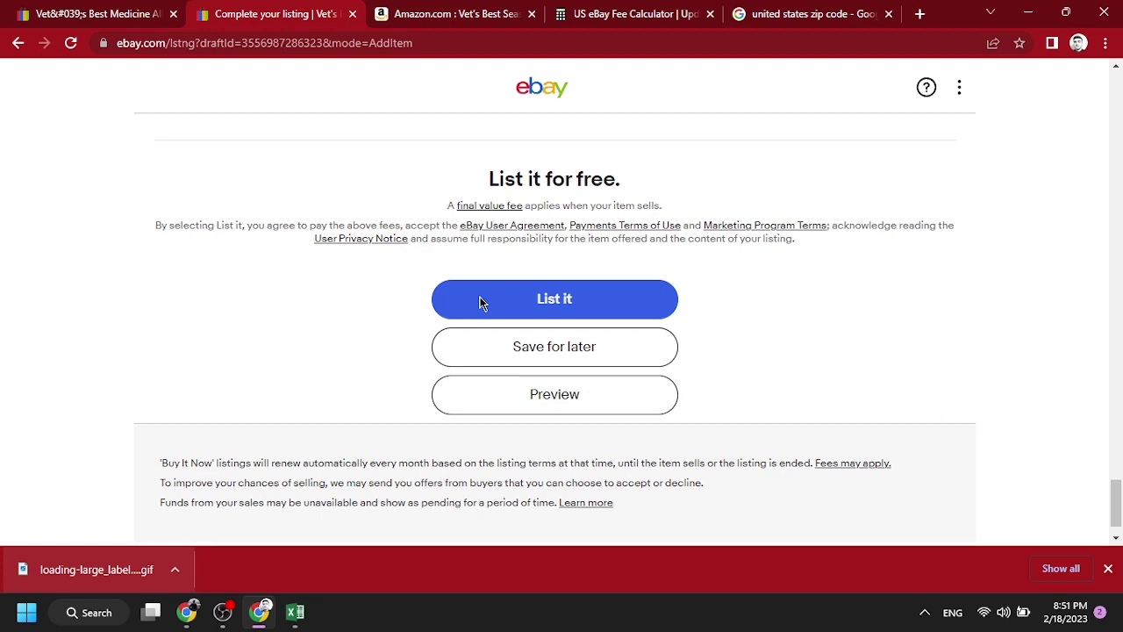
click(480, 301)
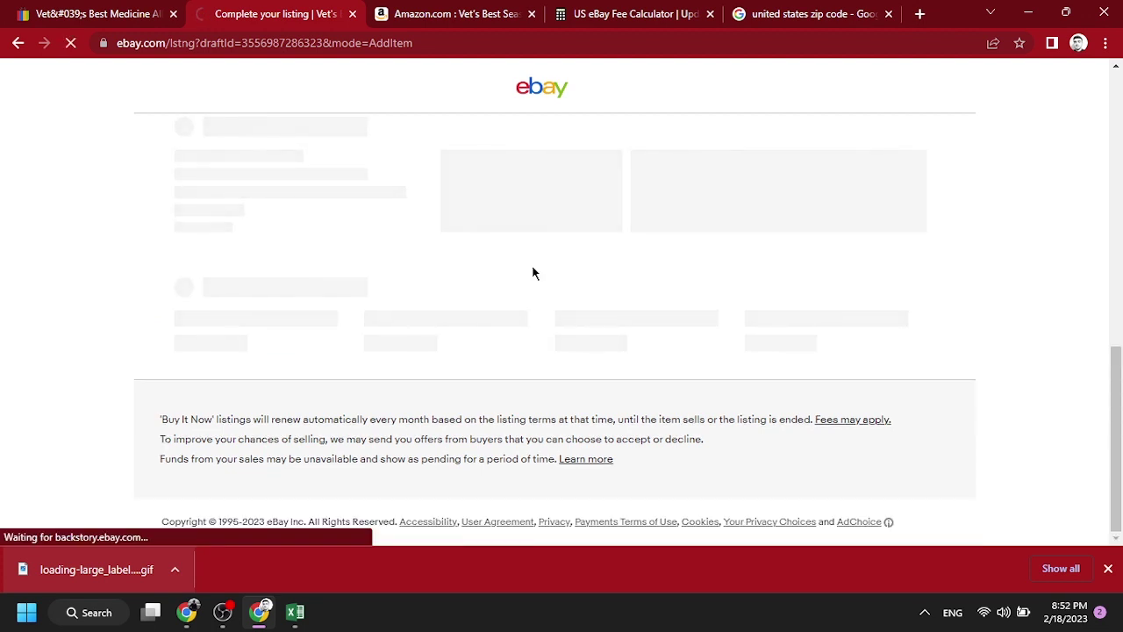
click(543, 309)
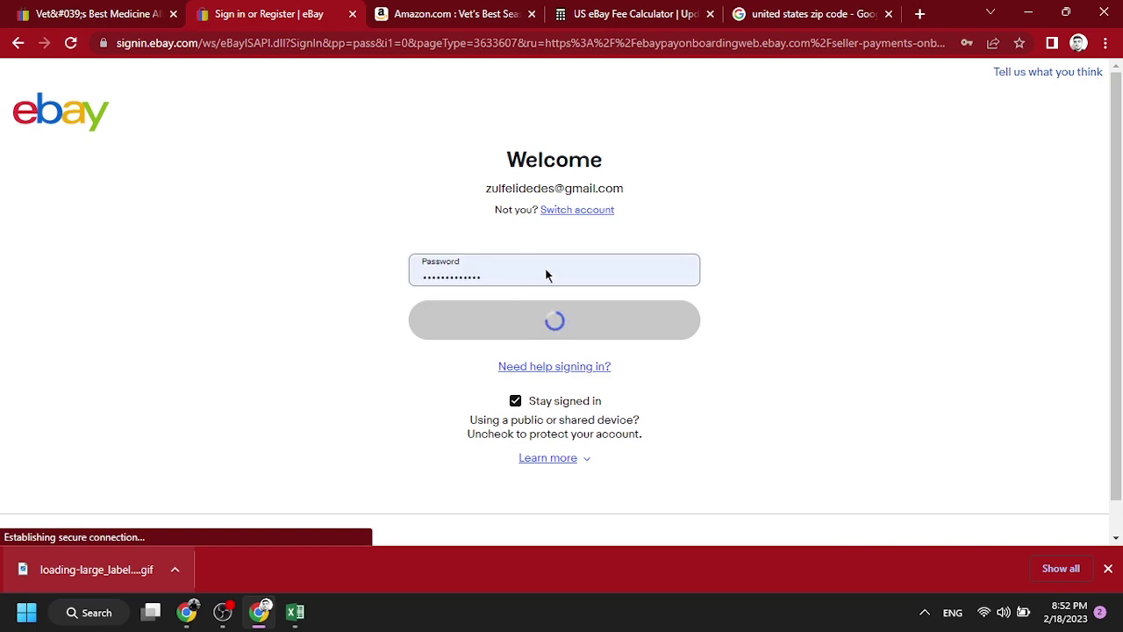
Start Payoneer setup and verify the phone number with a texted security code.
scroll(437, 228, down, 3)
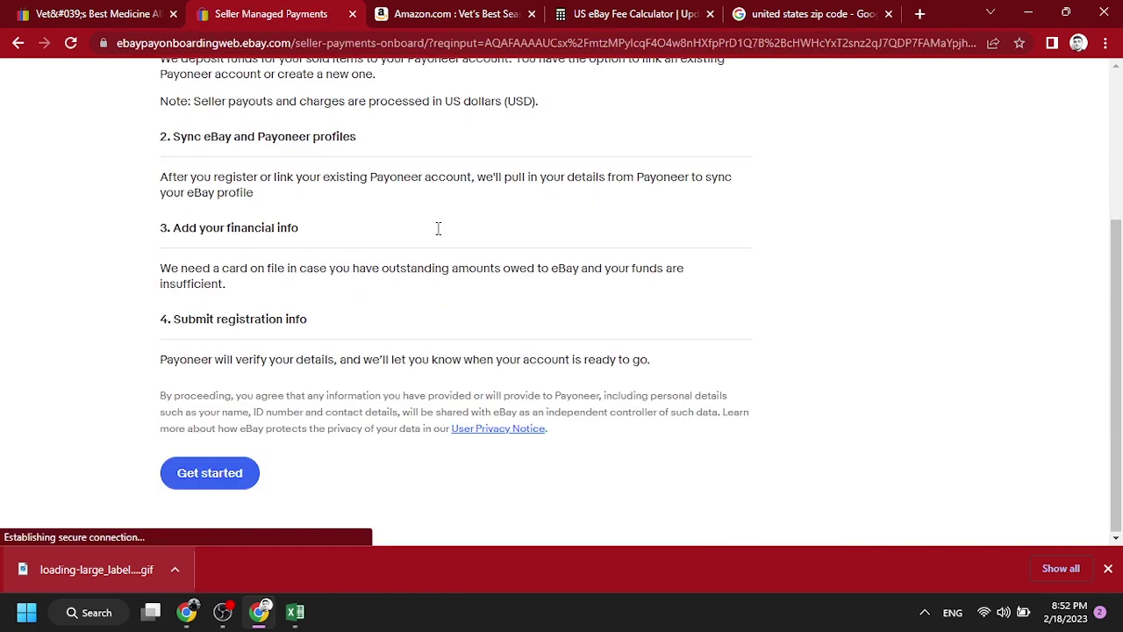
click(239, 472)
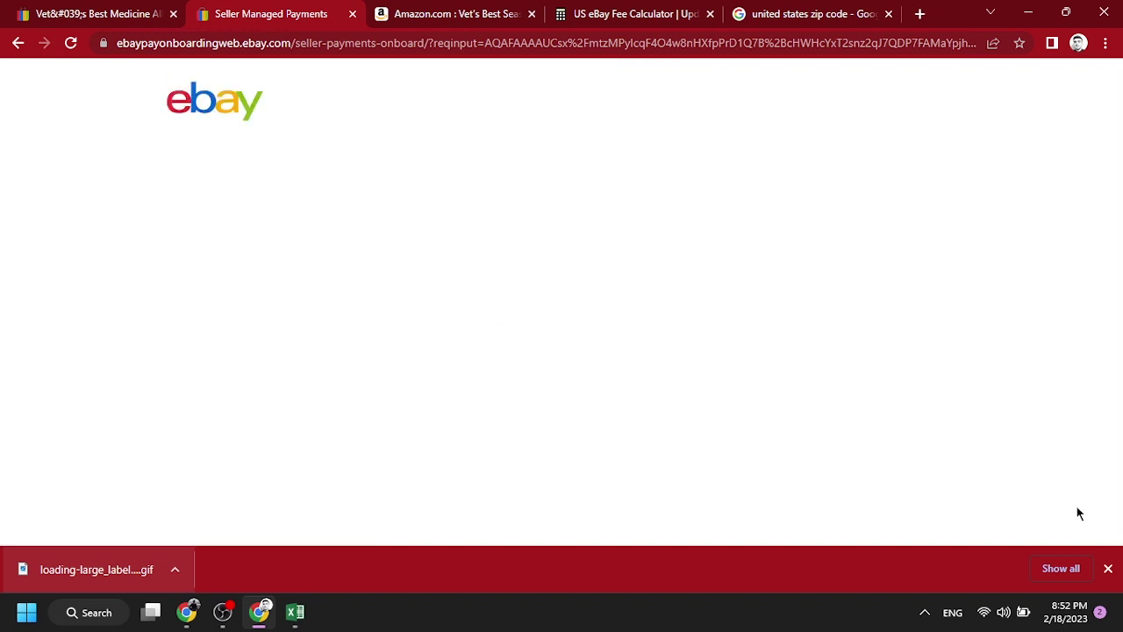
click(1110, 570)
scroll(281, 431, down, 1)
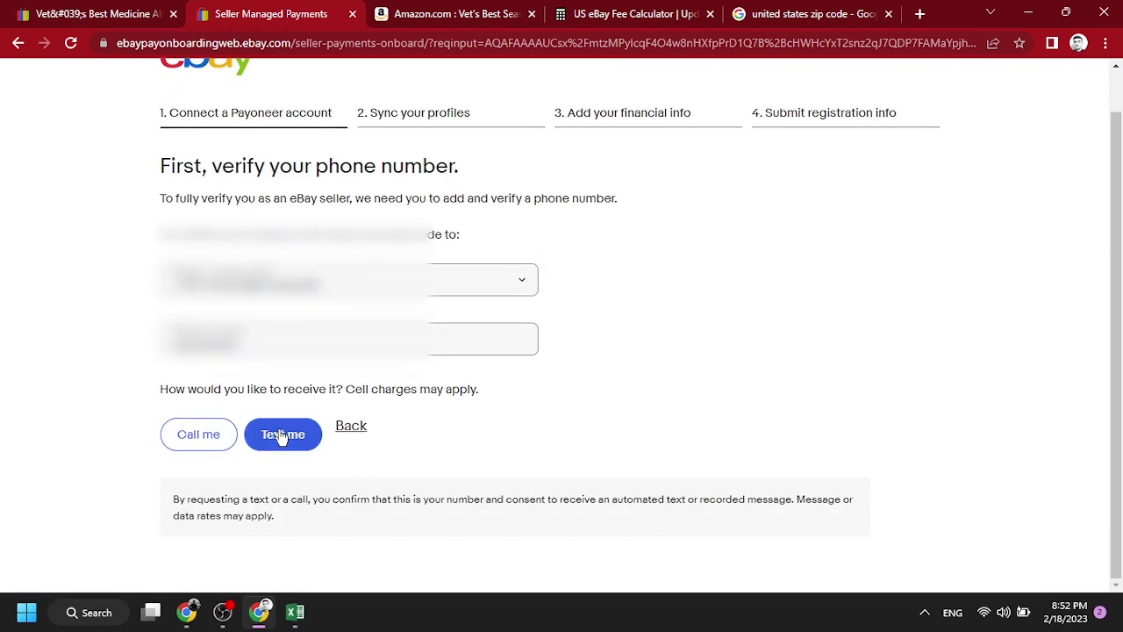
click(279, 430)
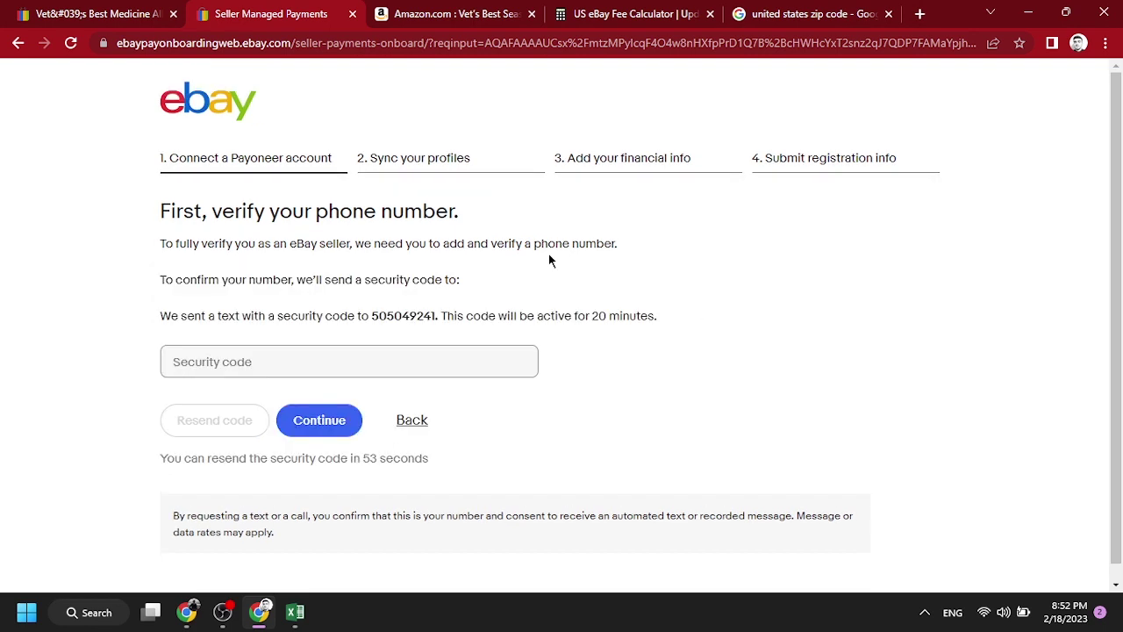
click(277, 349)
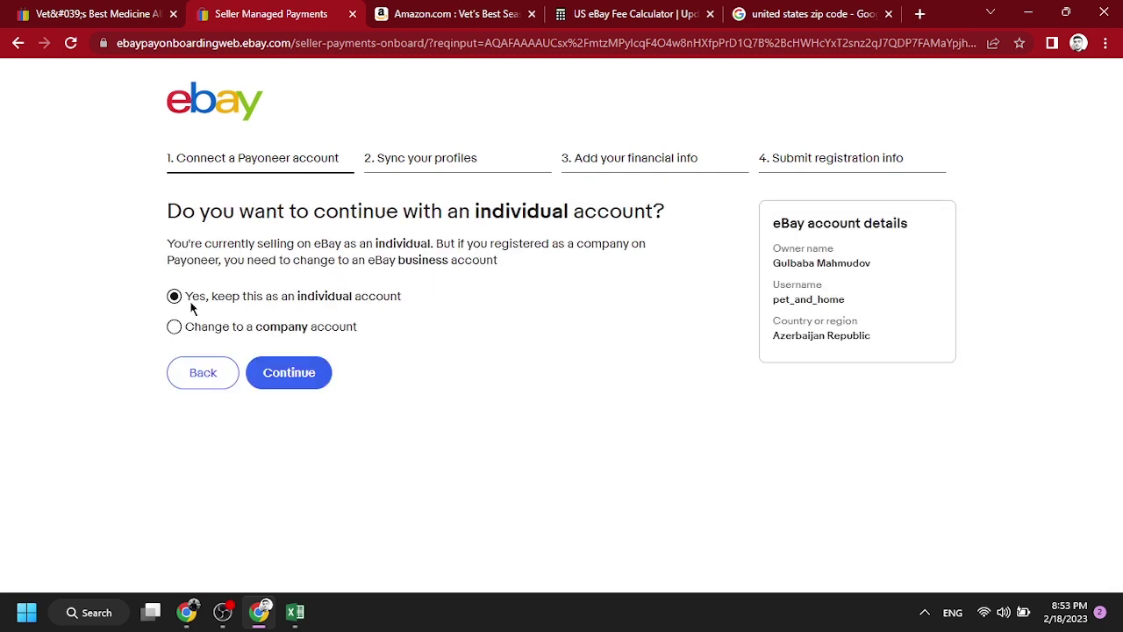
Keep the individual account type and continue.
drag(282, 300, 360, 302)
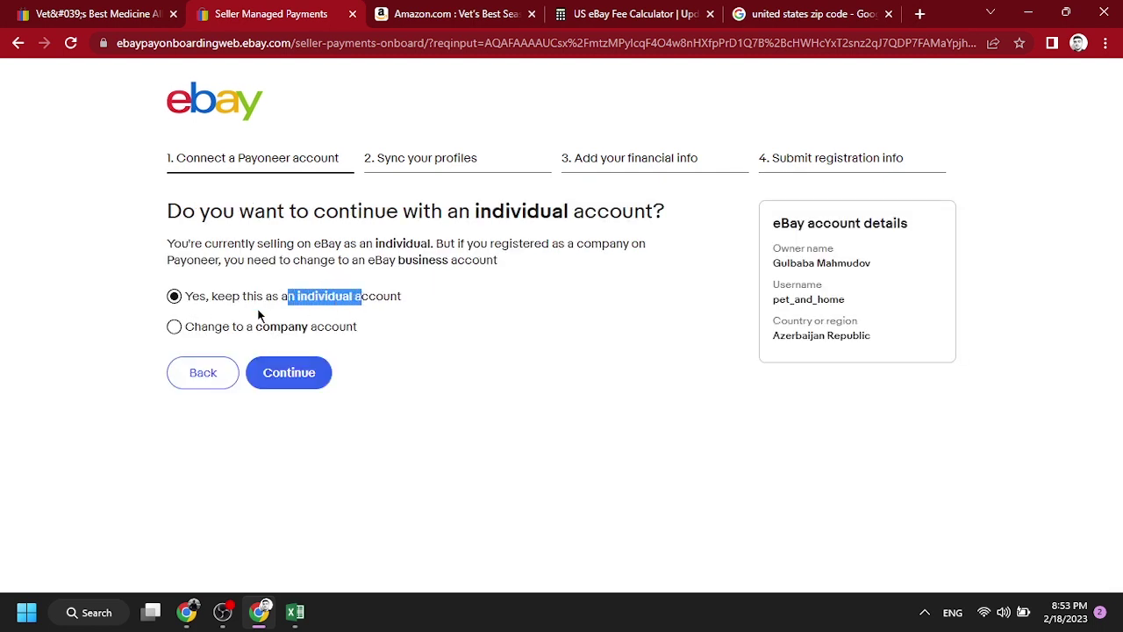
drag(247, 326, 316, 339)
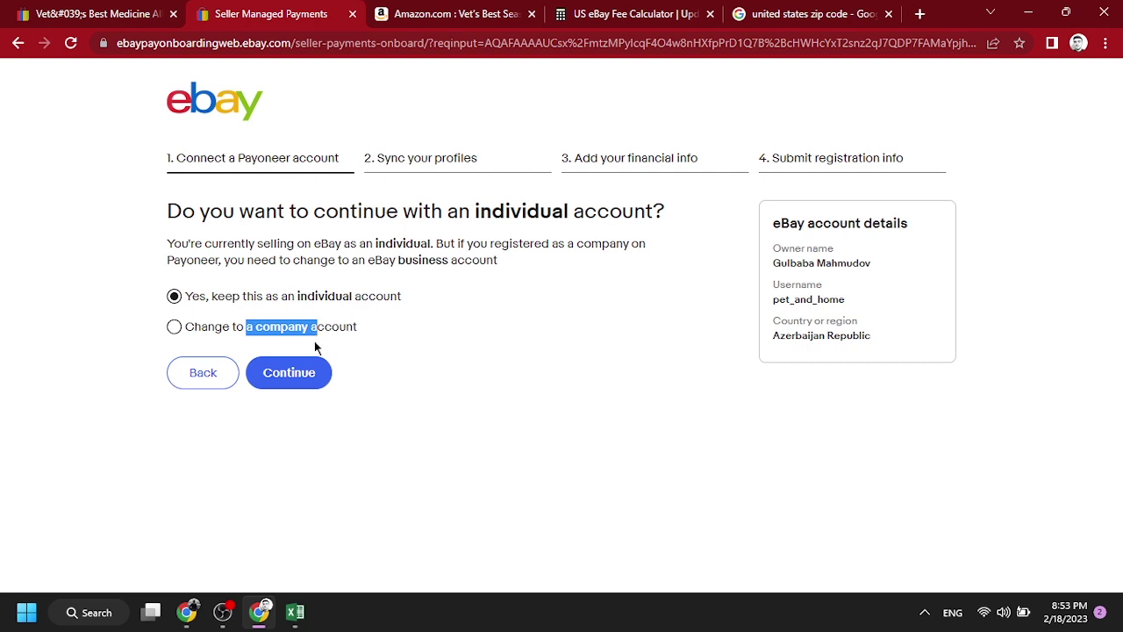
click(301, 376)
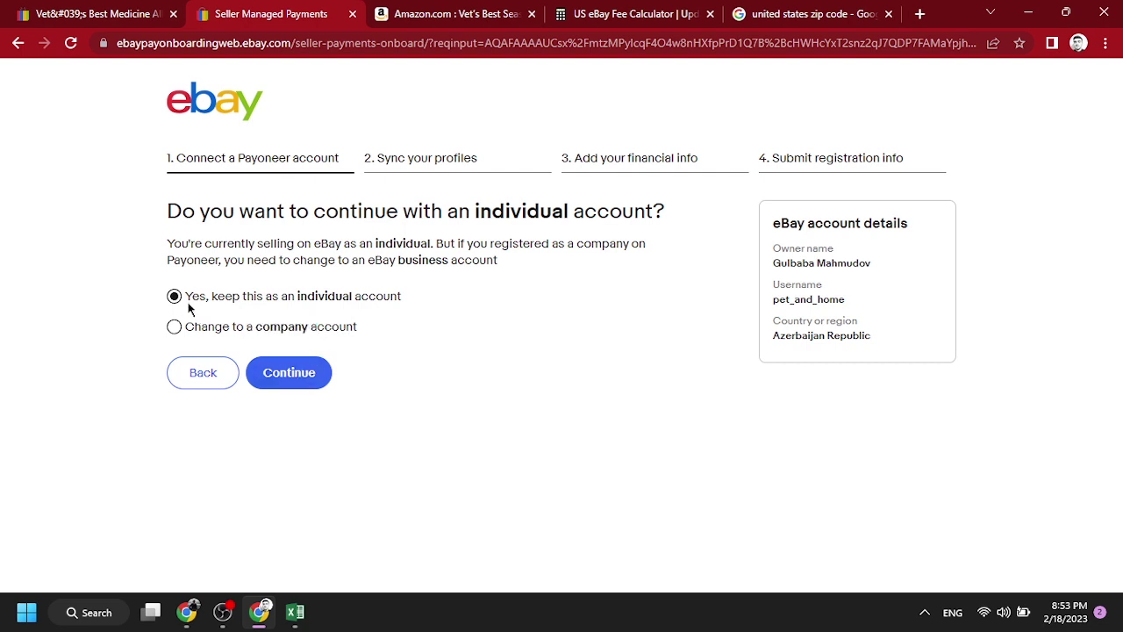
click(298, 386)
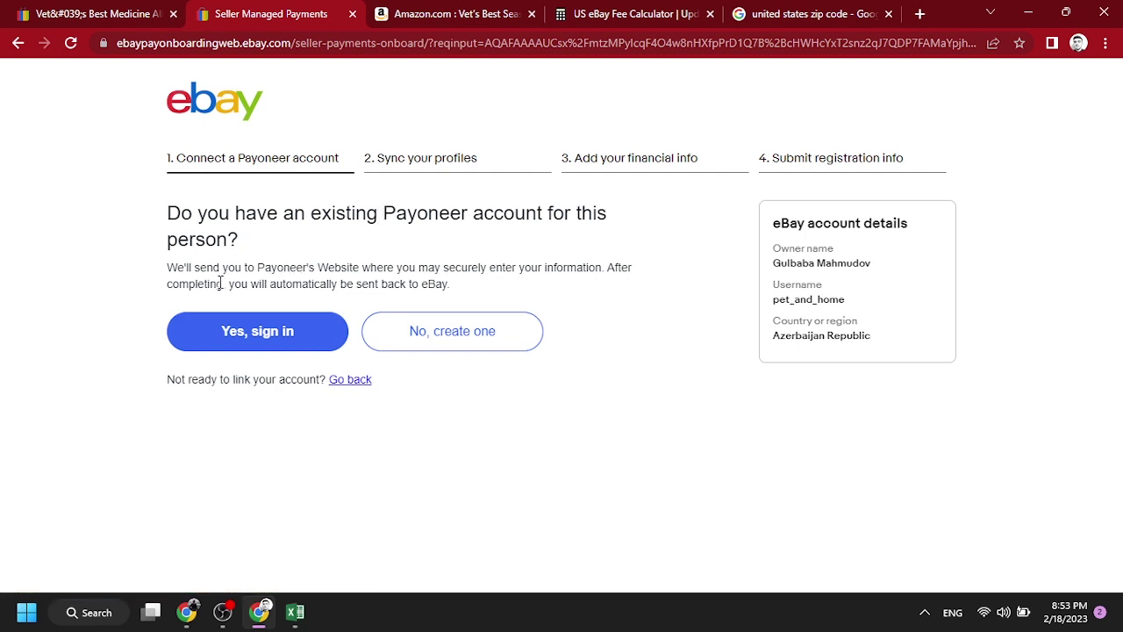
Sign in to Payoneer, authorise eBay to charge the account, and continue past Connection successful.
click(280, 339)
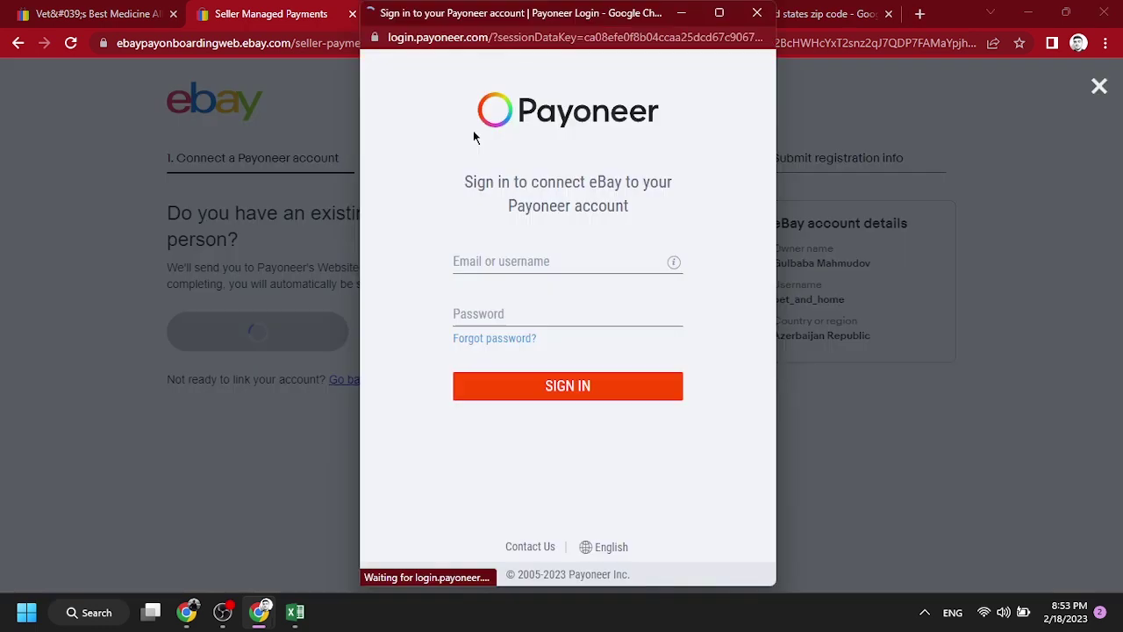
click(507, 256)
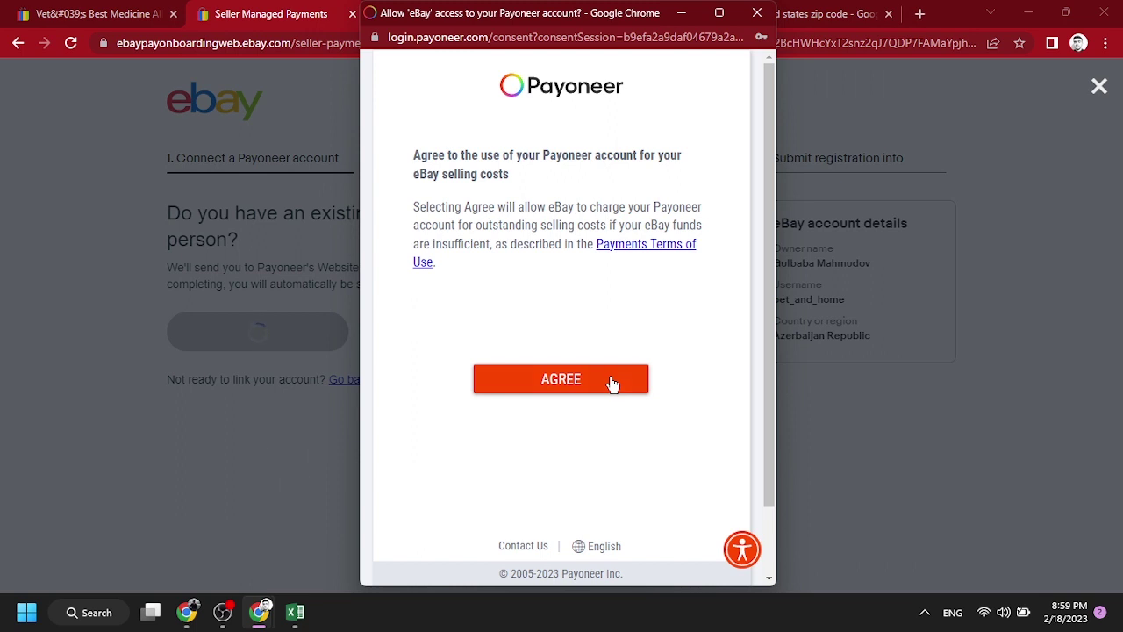
click(612, 384)
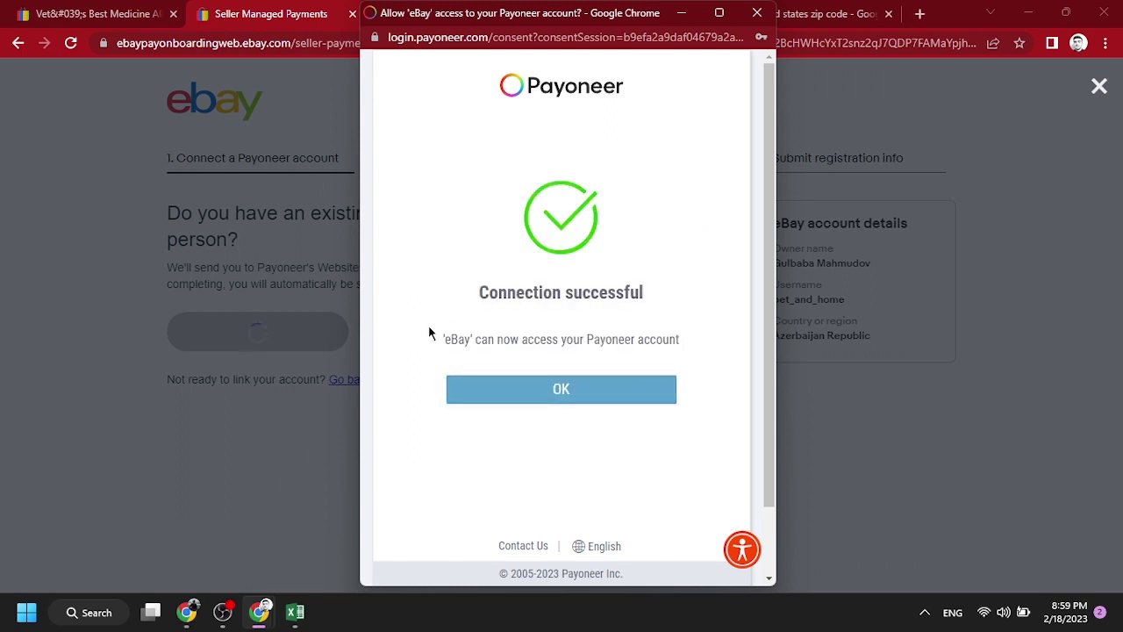
click(568, 388)
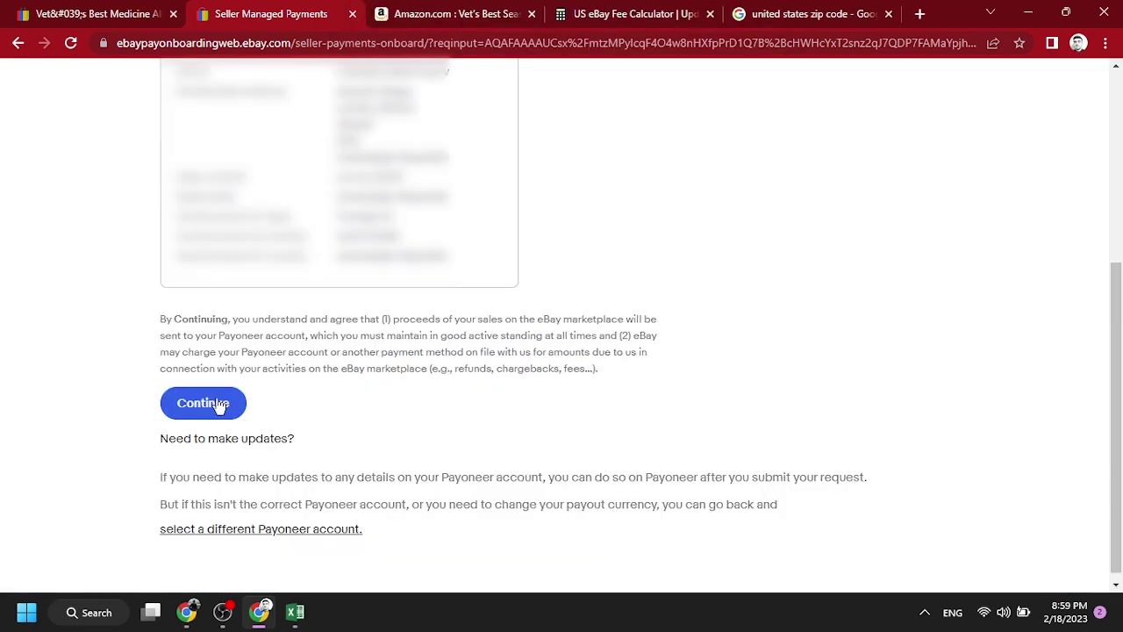
click(216, 401)
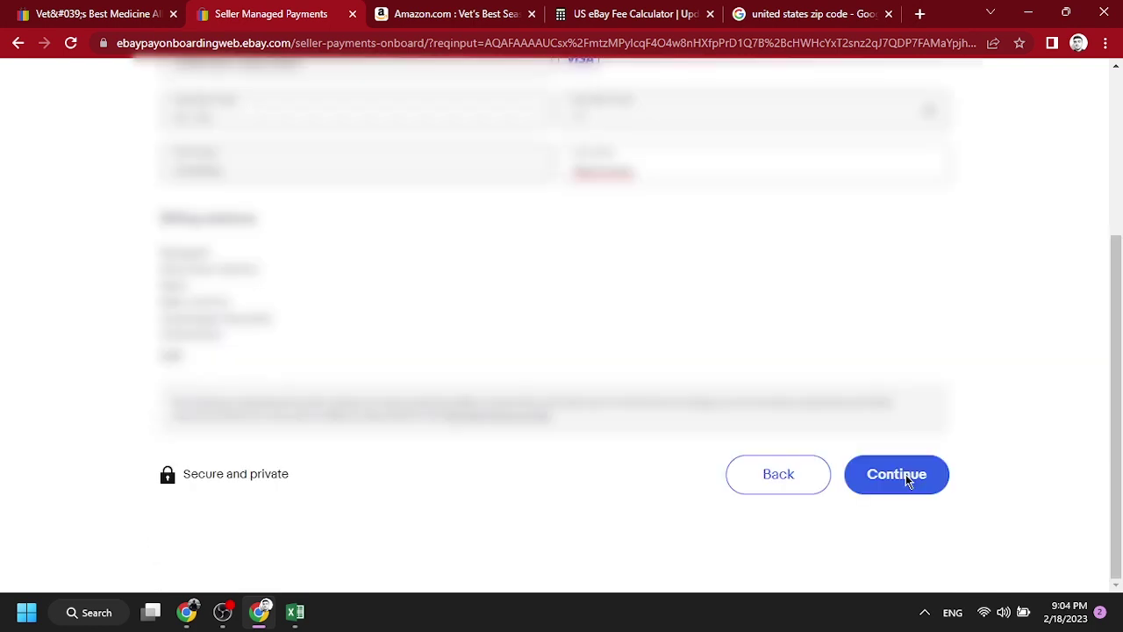
Confirm the selling-costs card details and submit the registration for Payoneer verification.
click(897, 474)
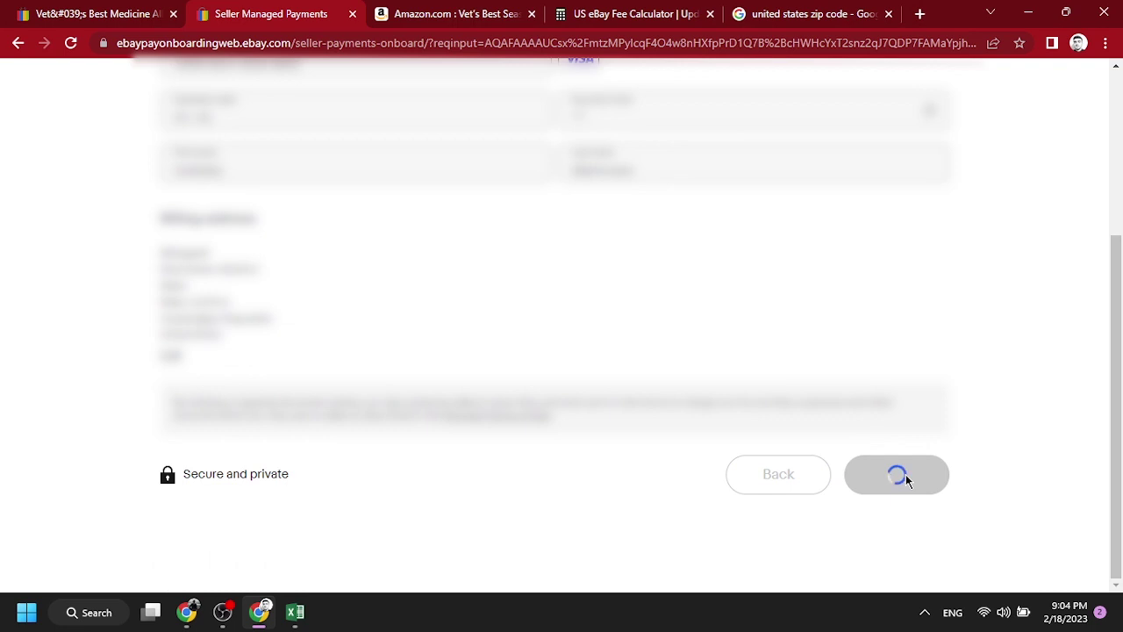
click(299, 343)
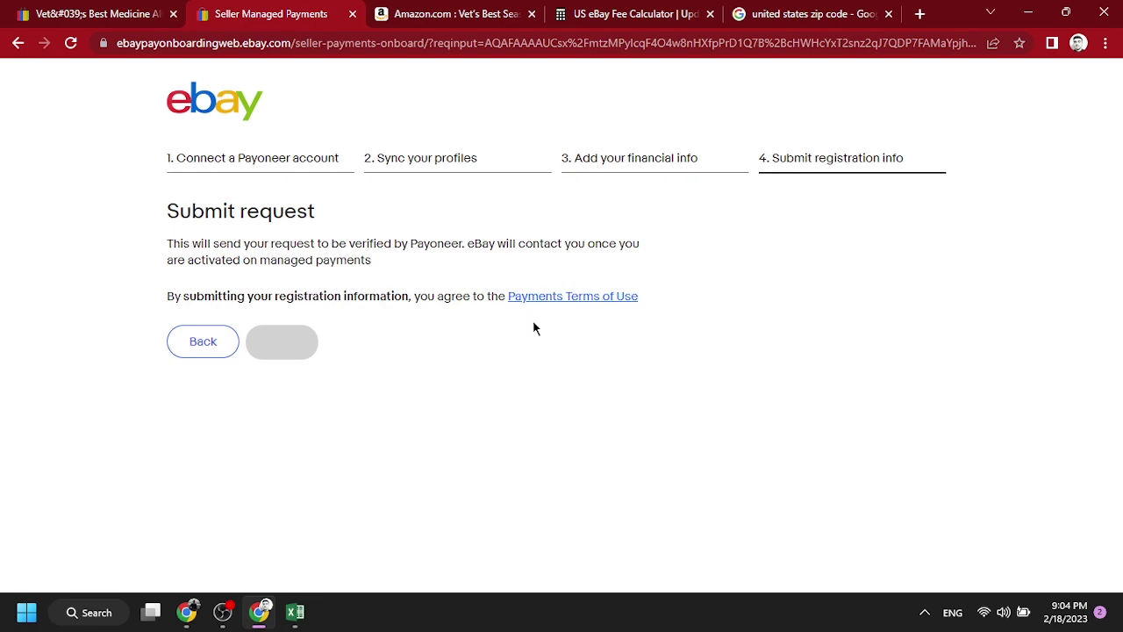
drag(379, 167, 812, 209)
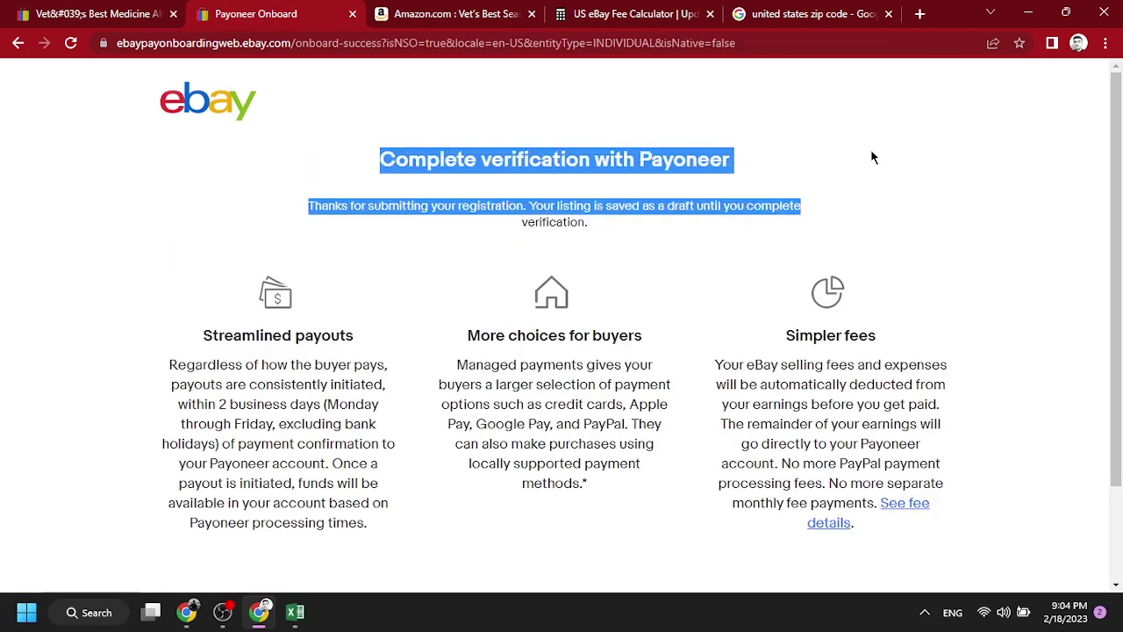
scroll(781, 188, down, 2)
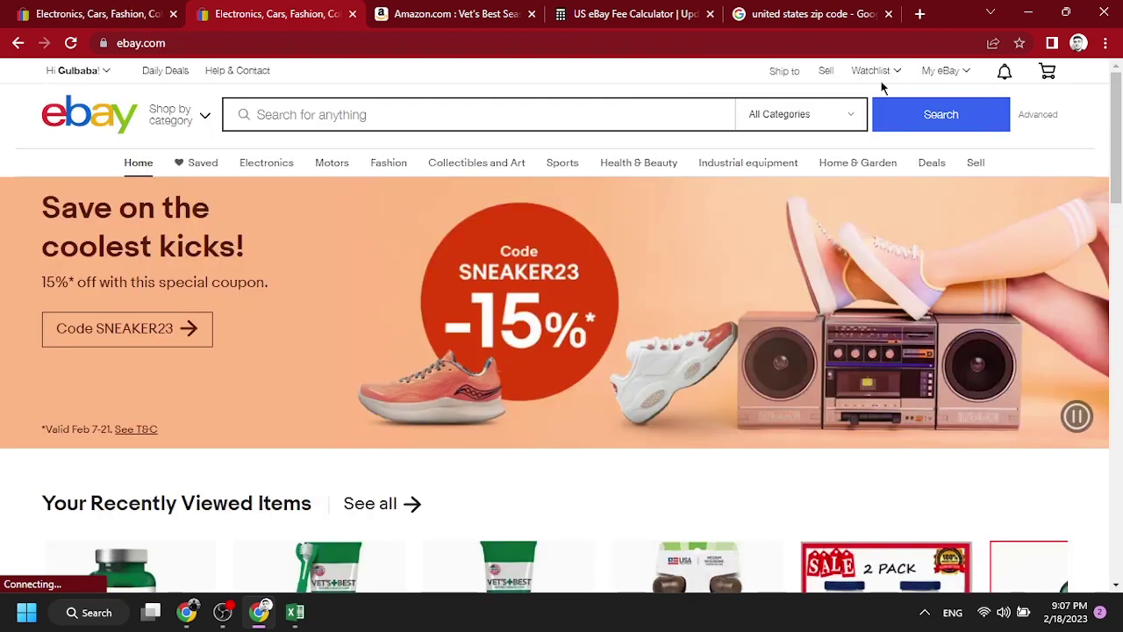
Go to the My eBay Selling overview page and browse it.
mouse_move(941, 78)
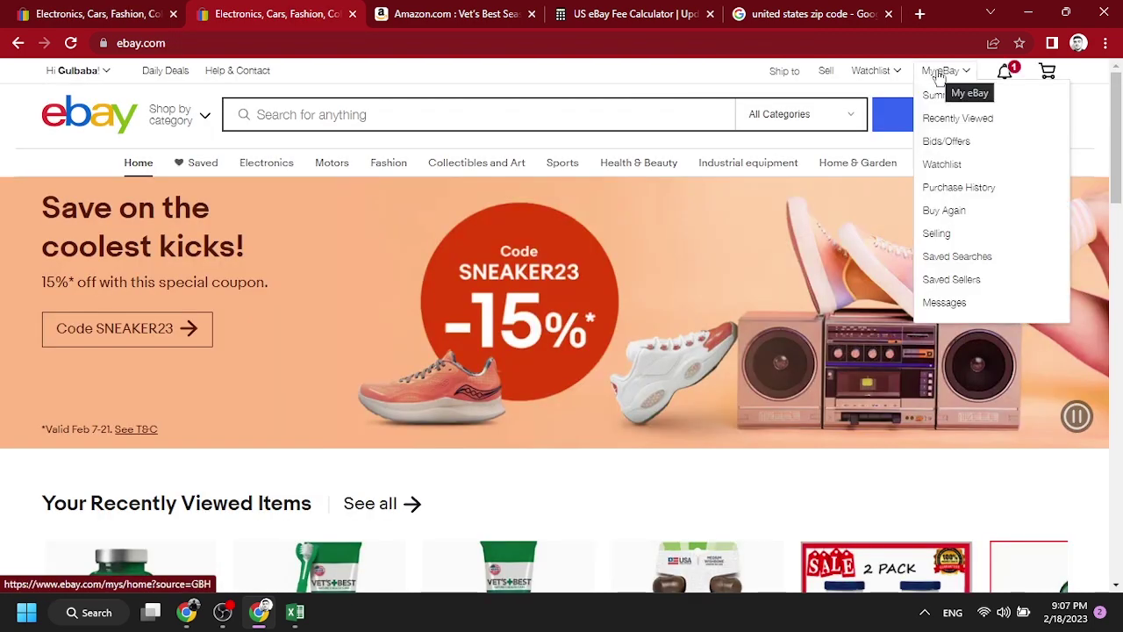
click(937, 235)
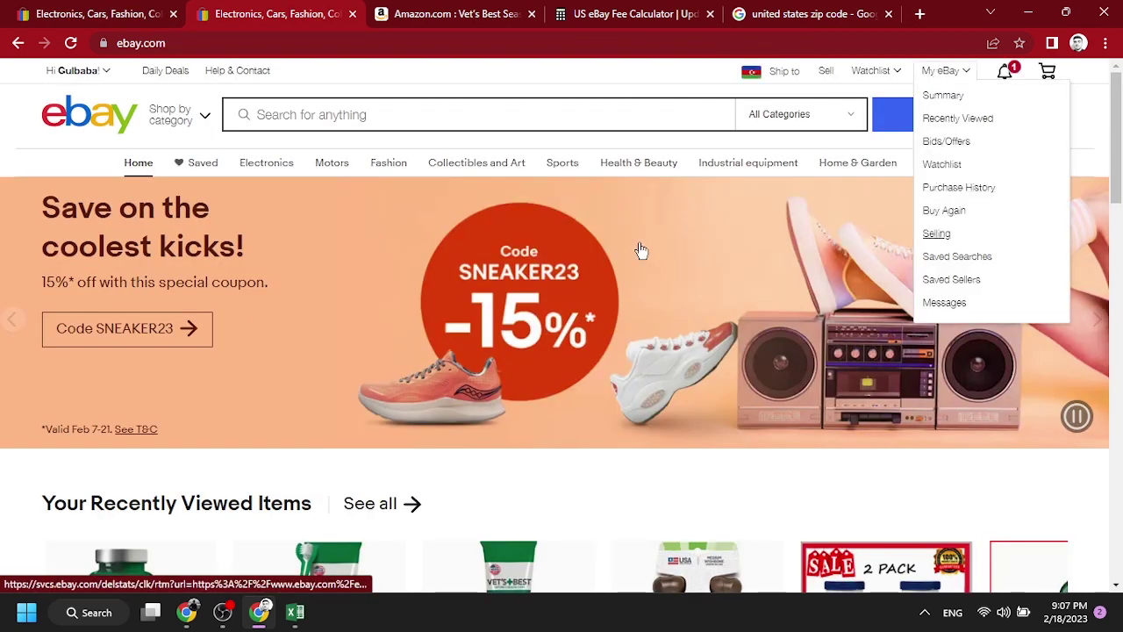
scroll(670, 184, down, 3)
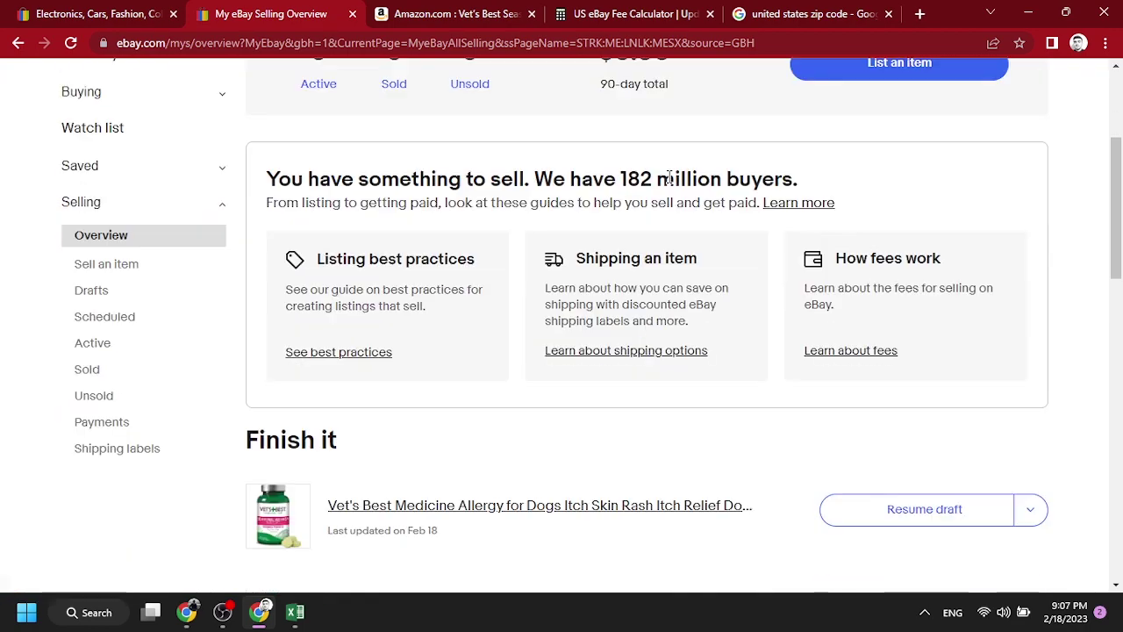
scroll(444, 137, up, 2)
drag(303, 226, 486, 220)
scroll(486, 220, up, 1)
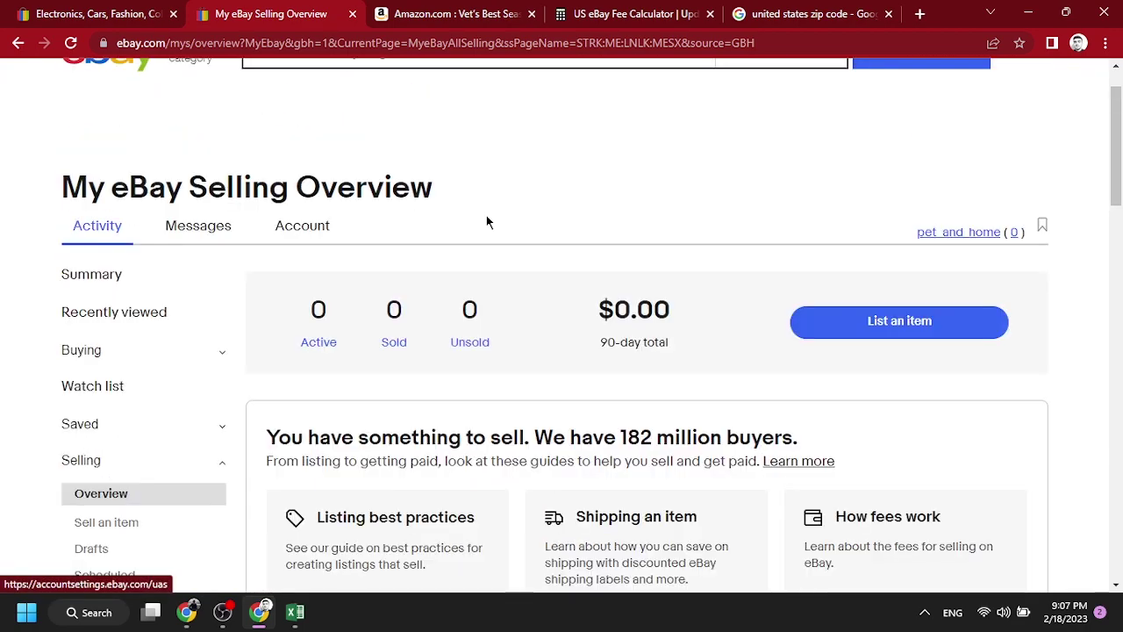
scroll(500, 232, down, 2)
scroll(500, 228, down, 2)
scroll(500, 228, down, 2)
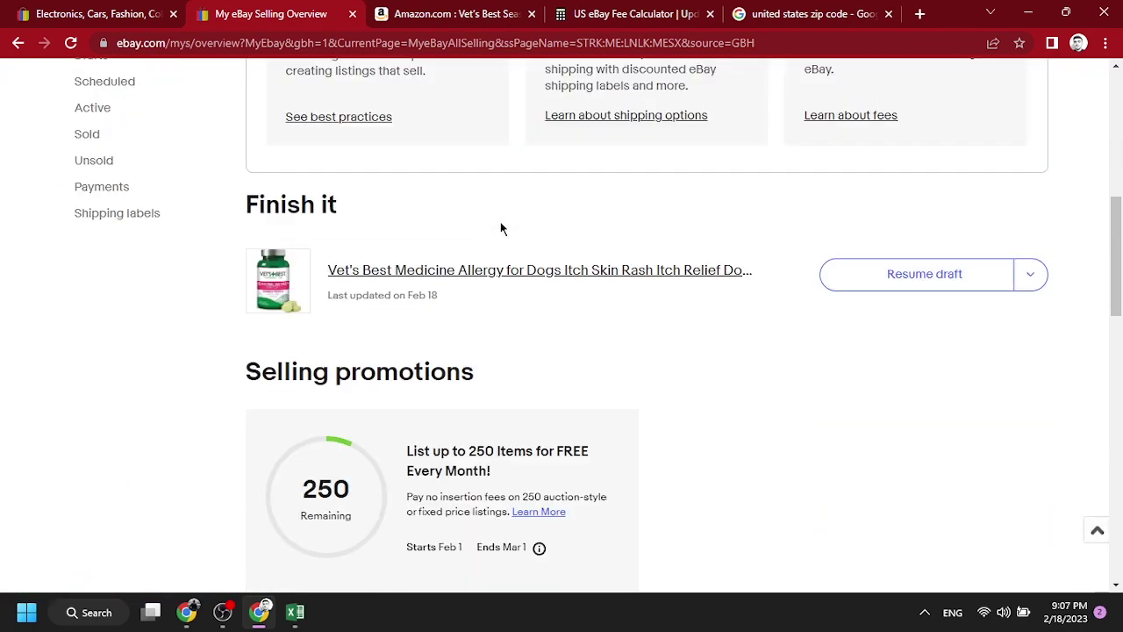
Review the monthly selling limits: 200 items or $7,000.00 remaining.
drag(245, 207, 393, 235)
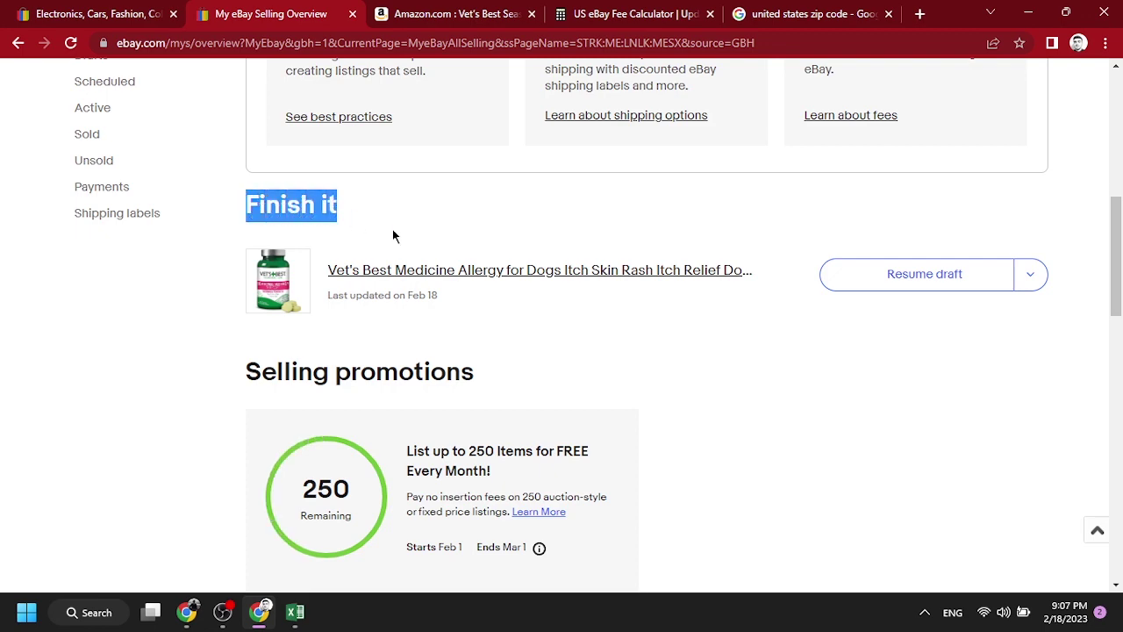
scroll(745, 229, down, 2)
scroll(556, 205, up, 3)
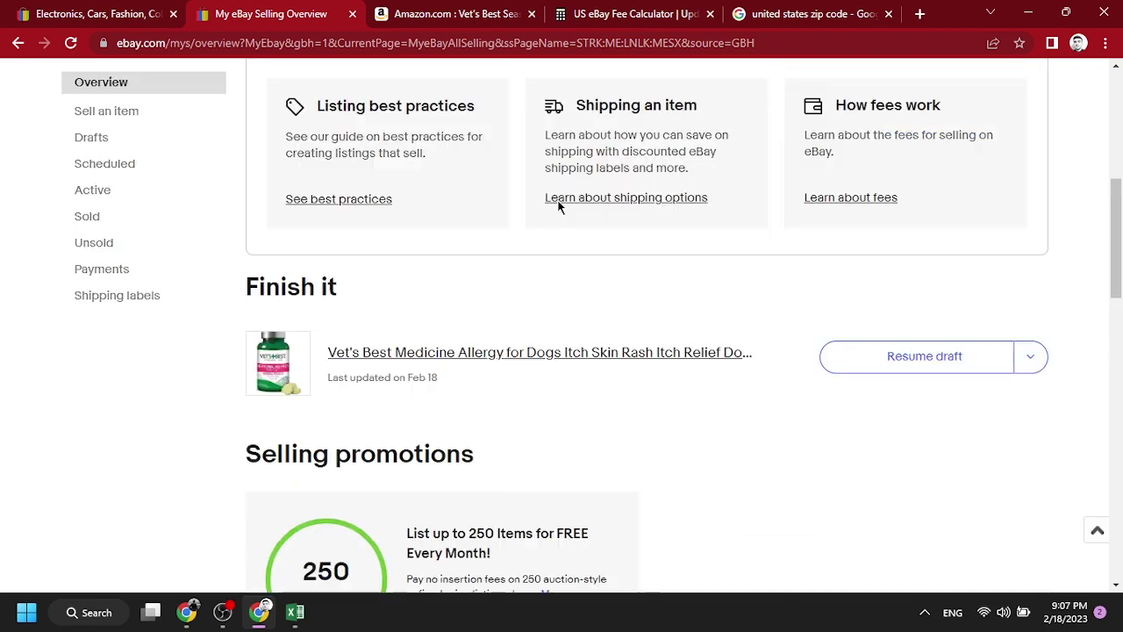
scroll(559, 204, down, 4)
drag(246, 405, 537, 392)
scroll(537, 392, down, 3)
drag(272, 257, 498, 263)
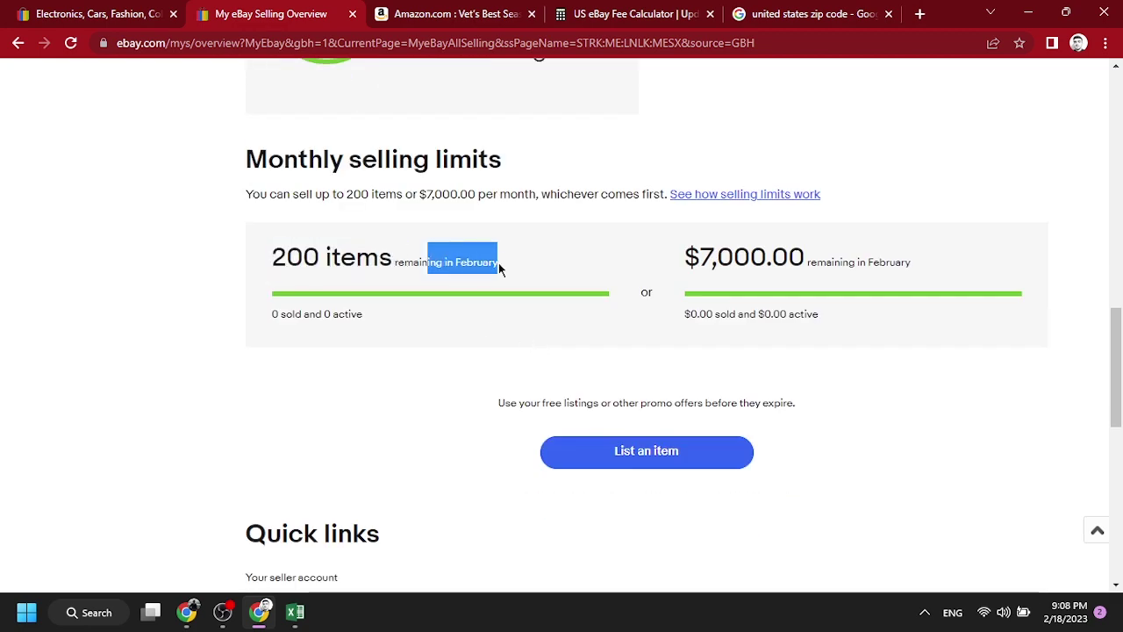
drag(699, 257, 807, 258)
scroll(719, 222, up, 7)
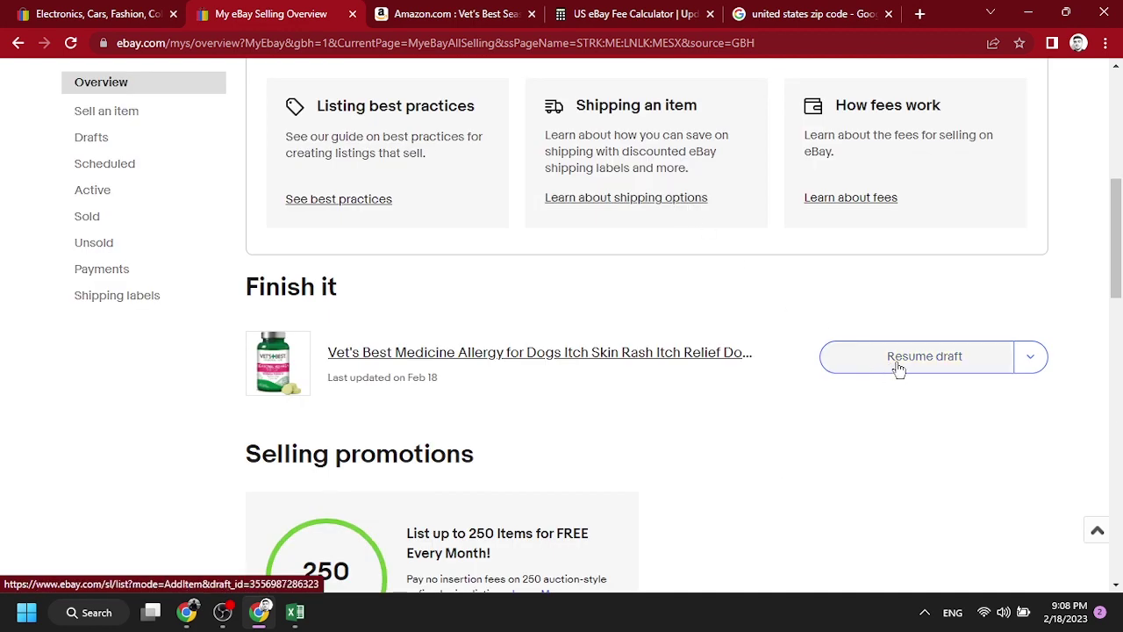
Resume the Vet's Best draft, dismiss the updates notice, and publish it with List it.
click(895, 365)
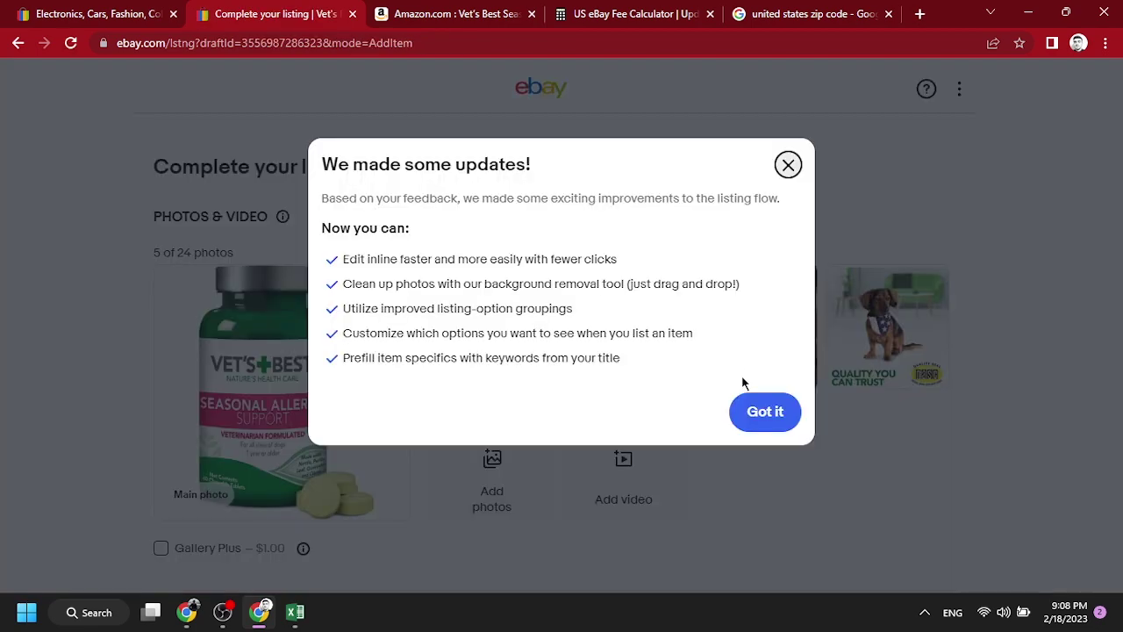
click(762, 412)
scroll(759, 411, down, 10)
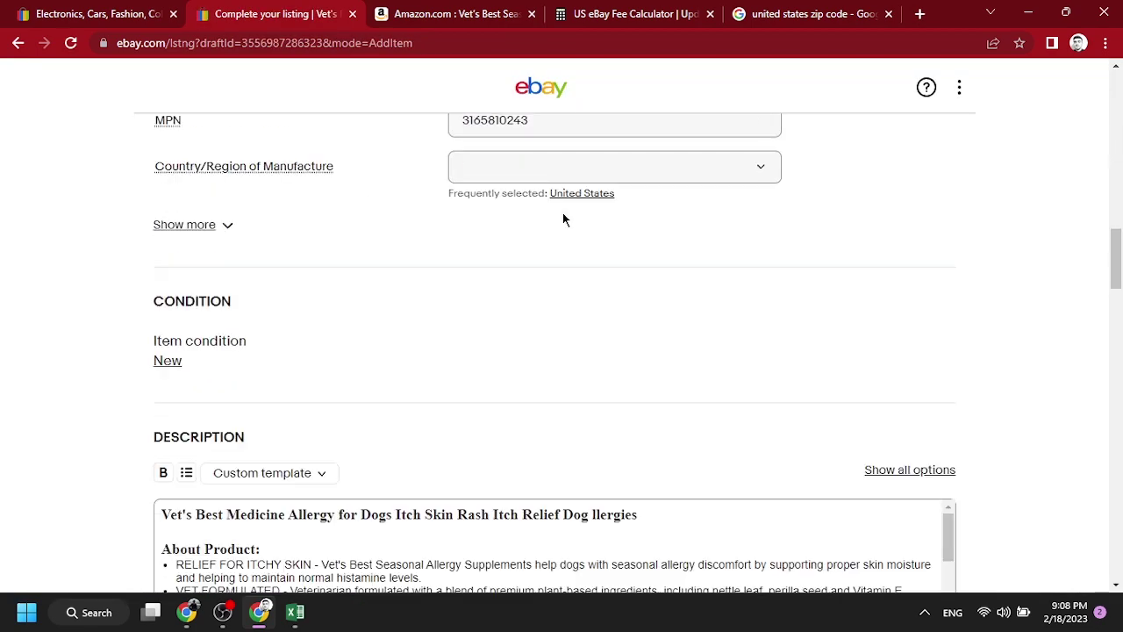
scroll(564, 219, down, 12)
scroll(556, 218, up, 5)
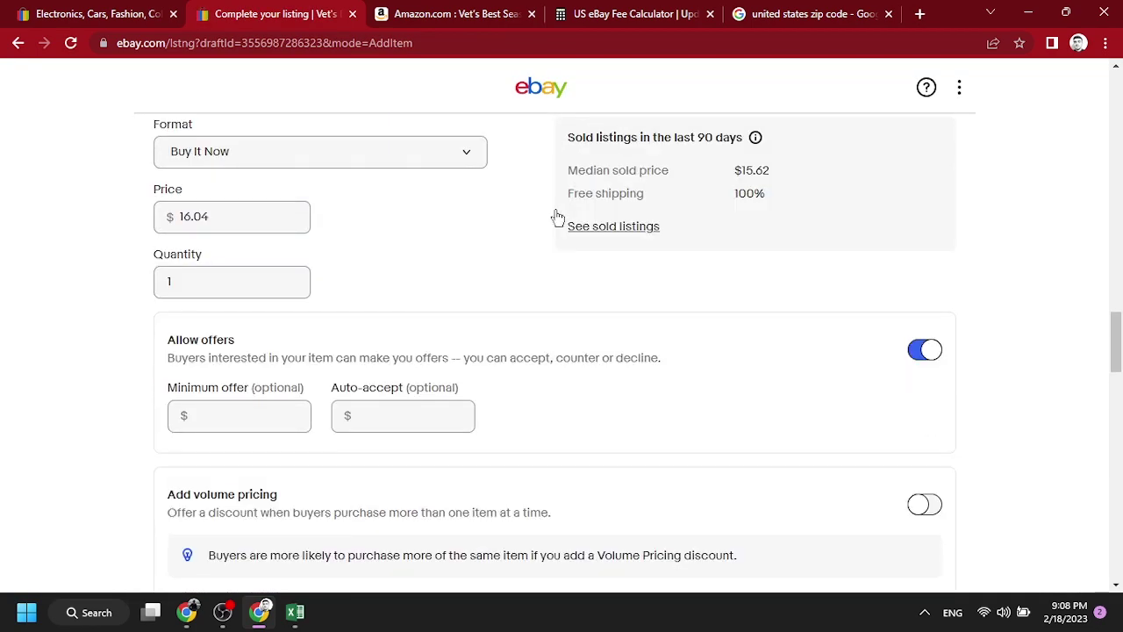
scroll(557, 218, down, 8)
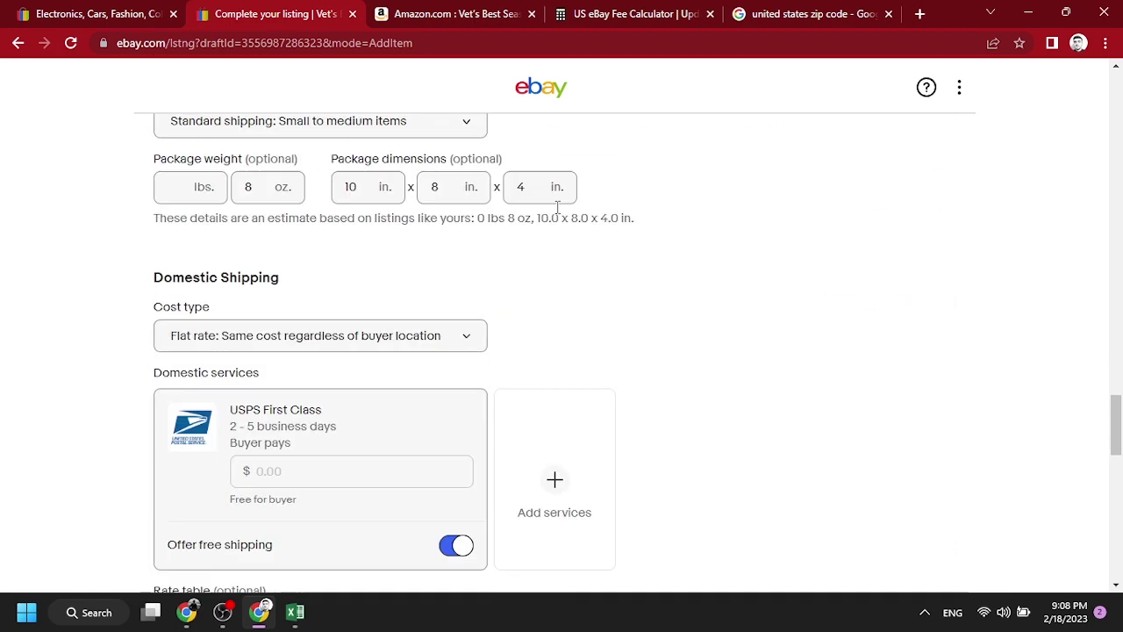
scroll(558, 209, down, 15)
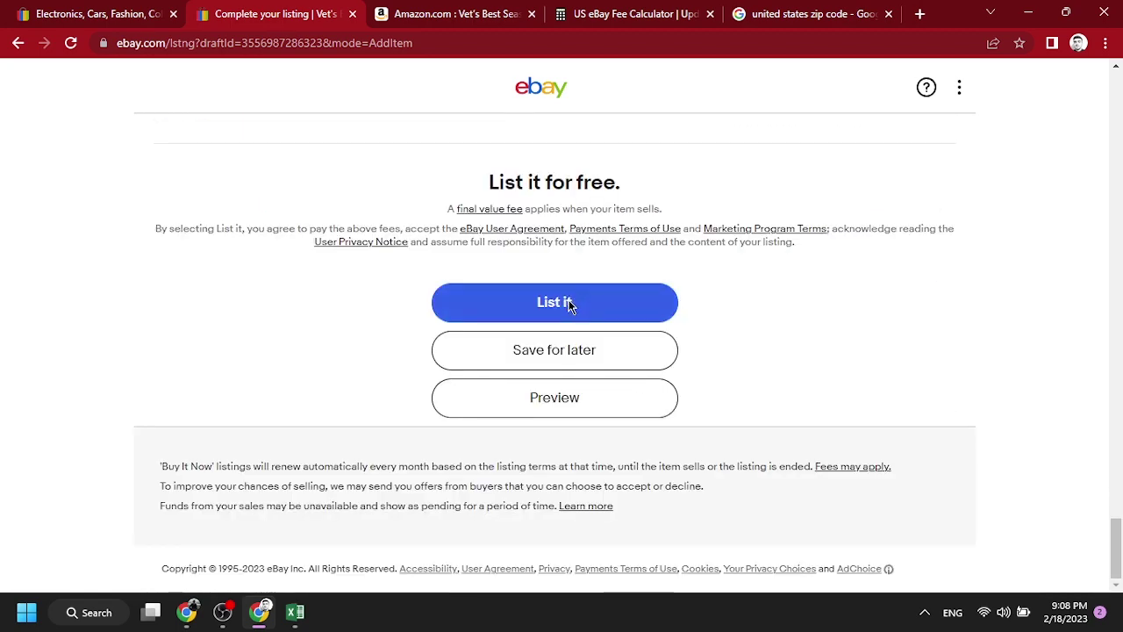
click(568, 302)
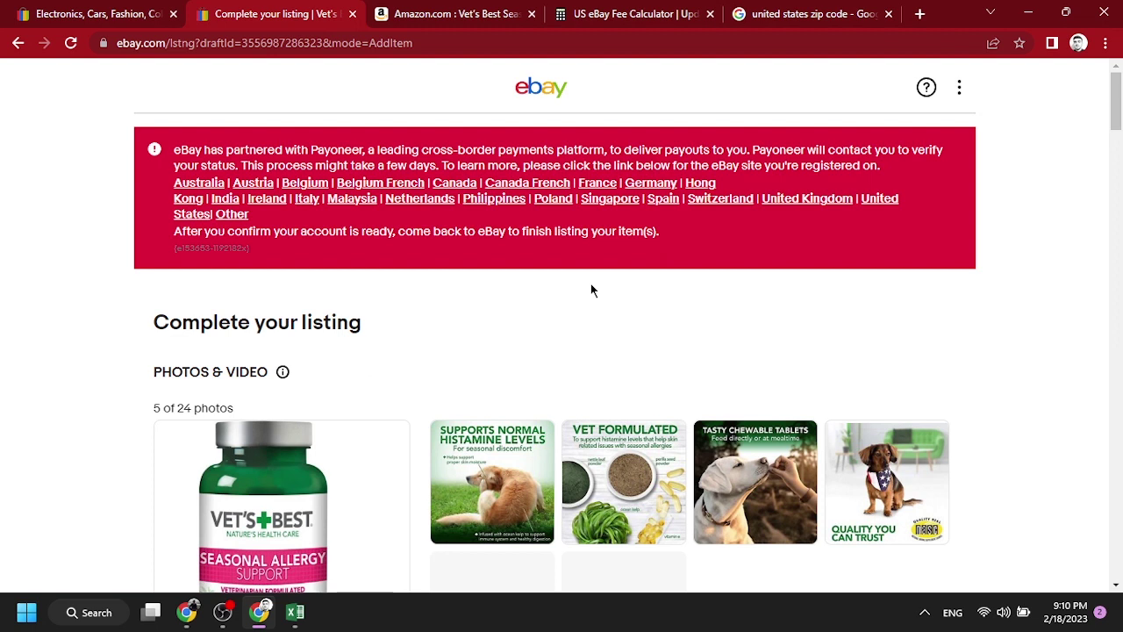